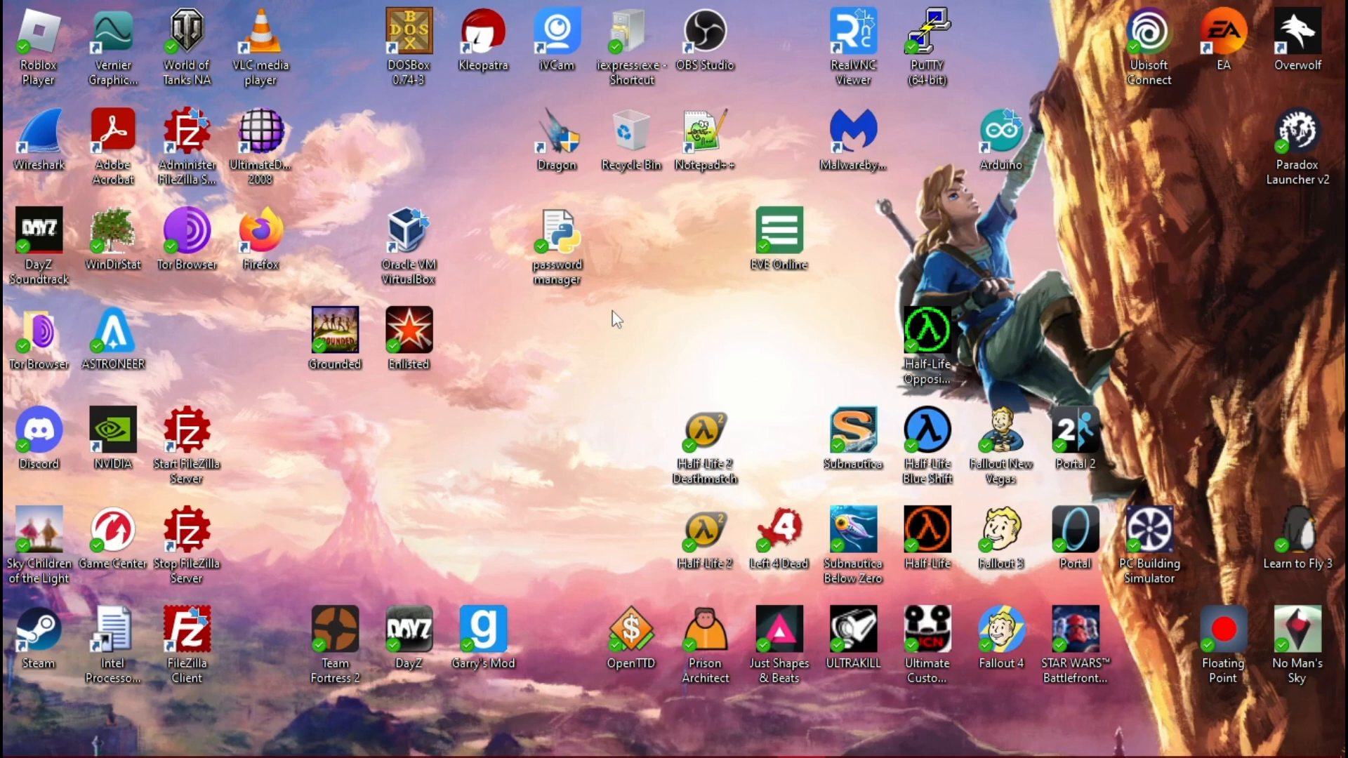
Launch Oracle VM VirtualBox and start the New virtual machine wizard.
left_click(428, 239)
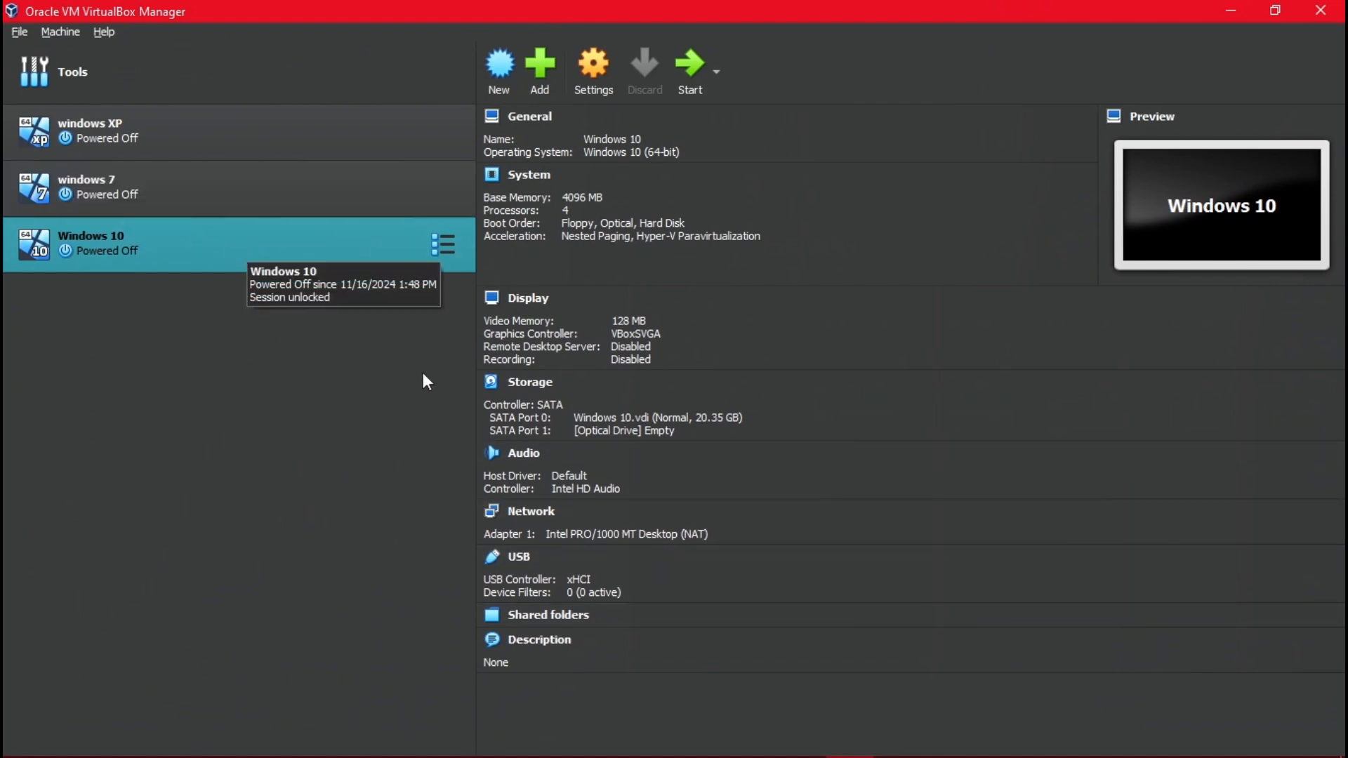
left_click(500, 67)
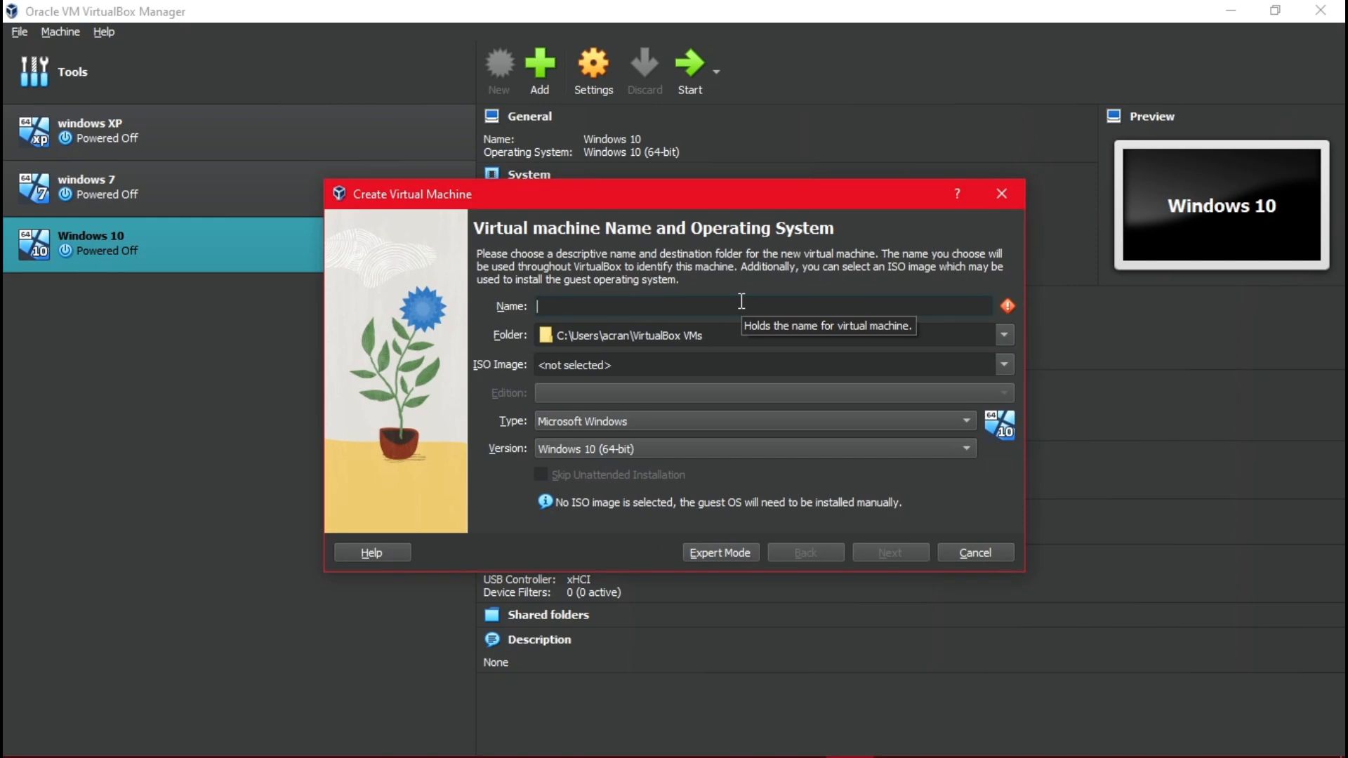
Name the VM 'windows 10 (1)', attach the Win10_22H2 ISO, keep Home edition, and skip unattended installation.
type("windows")
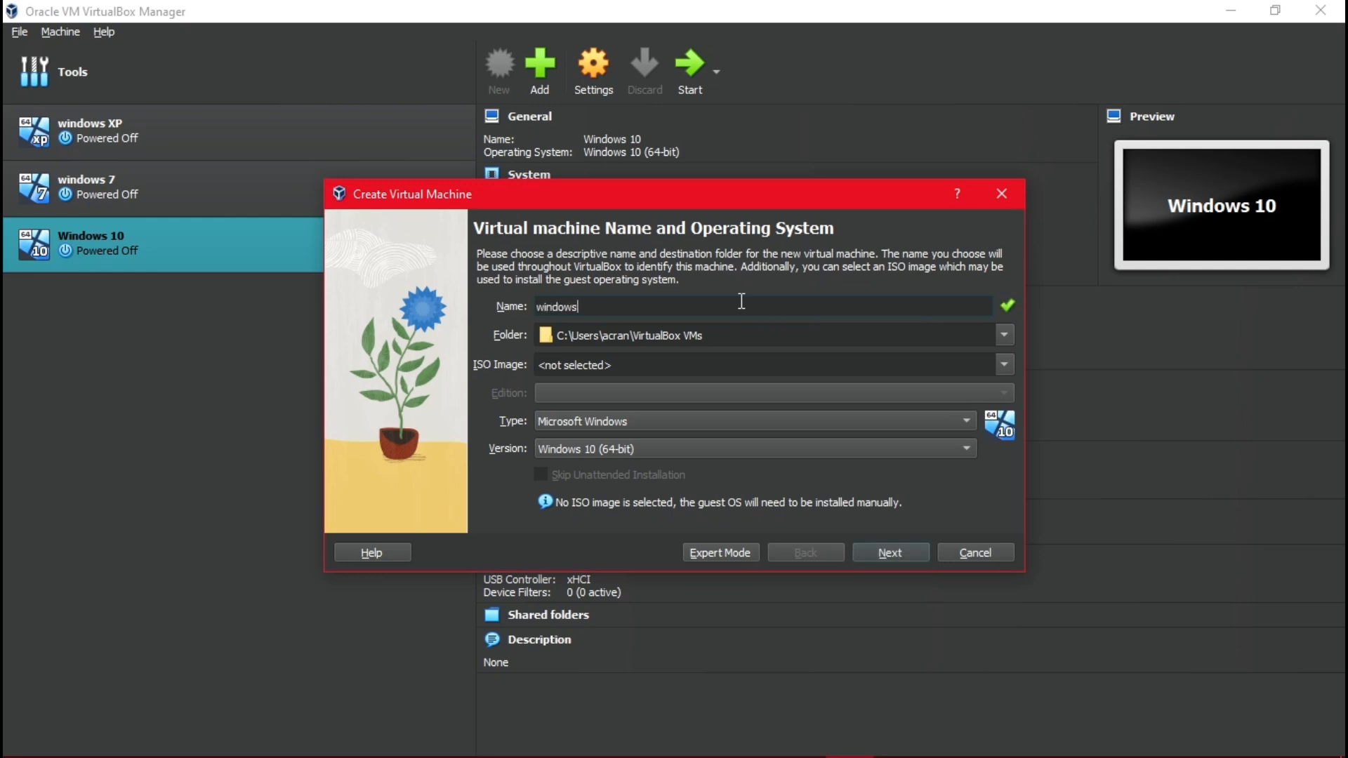
type(" 10 (1)")
left_click(1004, 364)
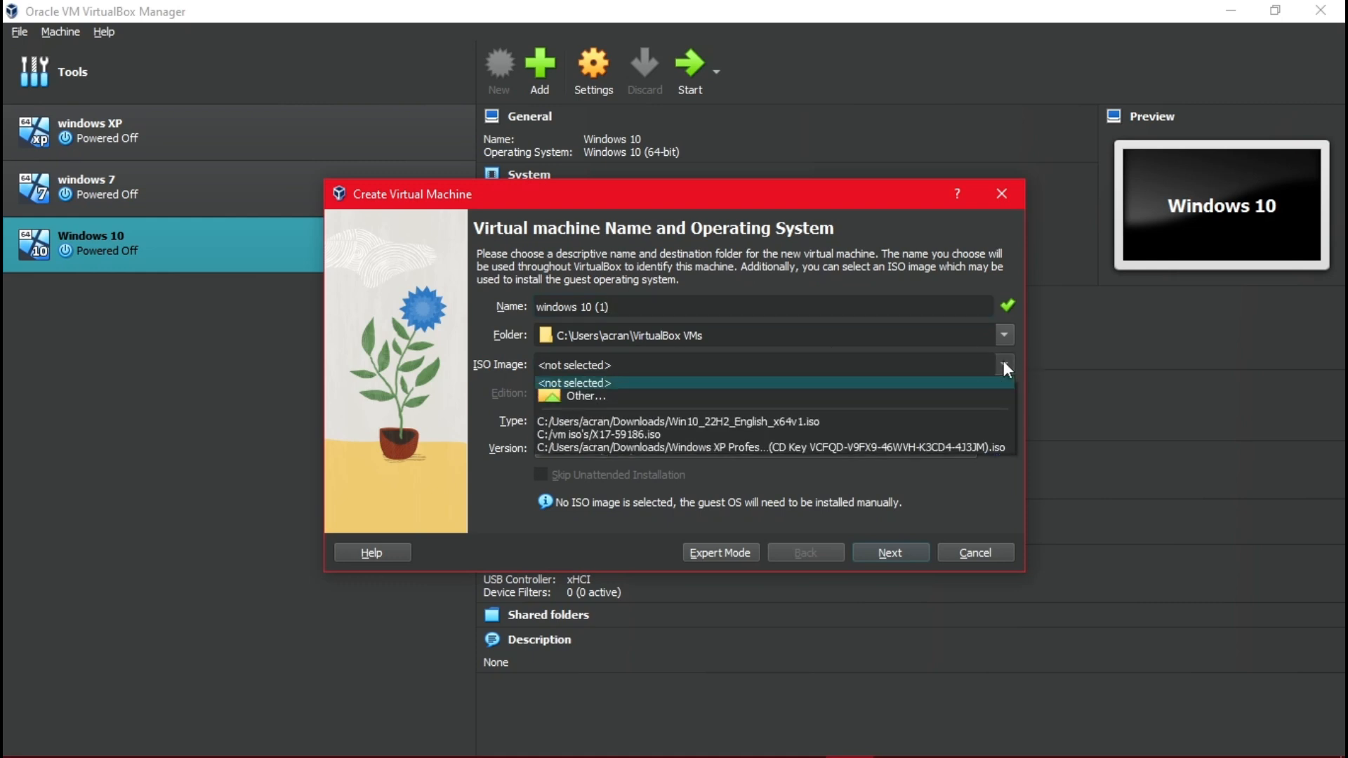
left_click(848, 422)
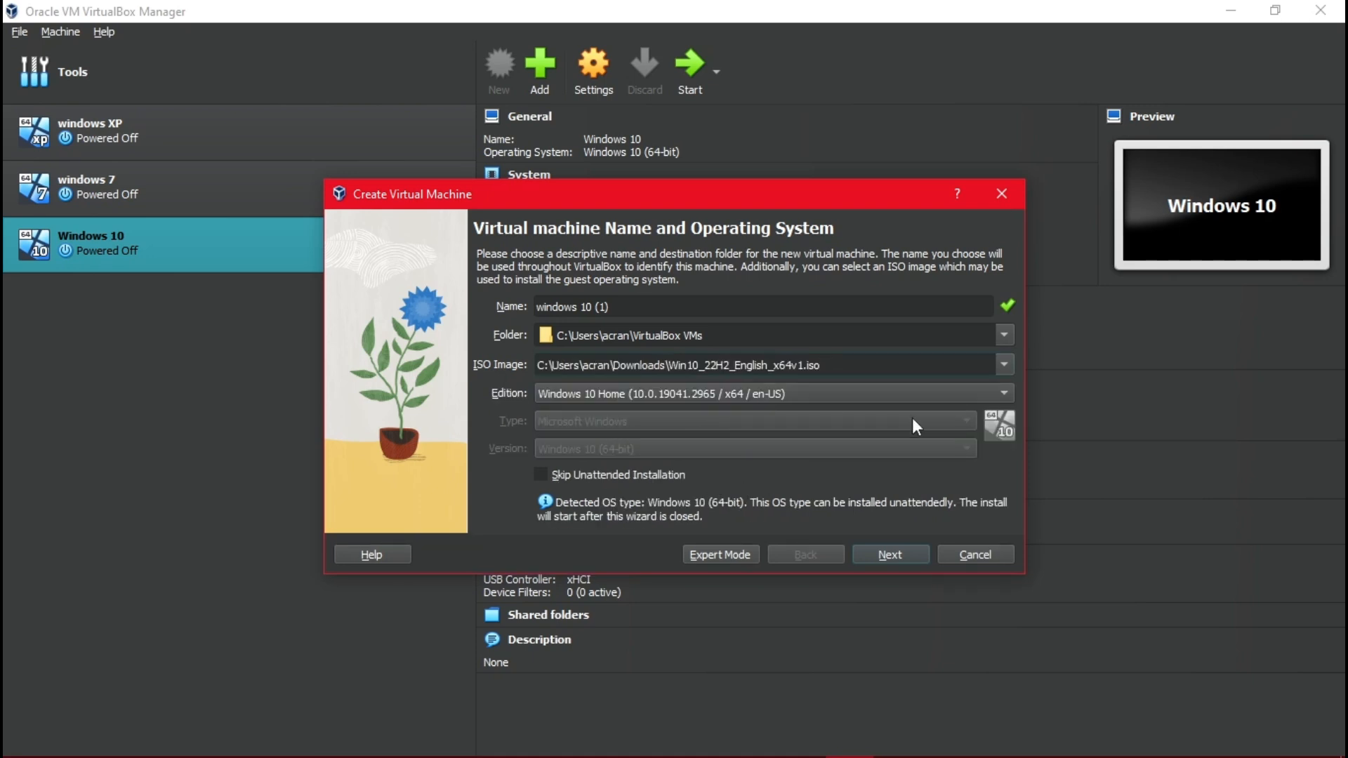
left_click(887, 399)
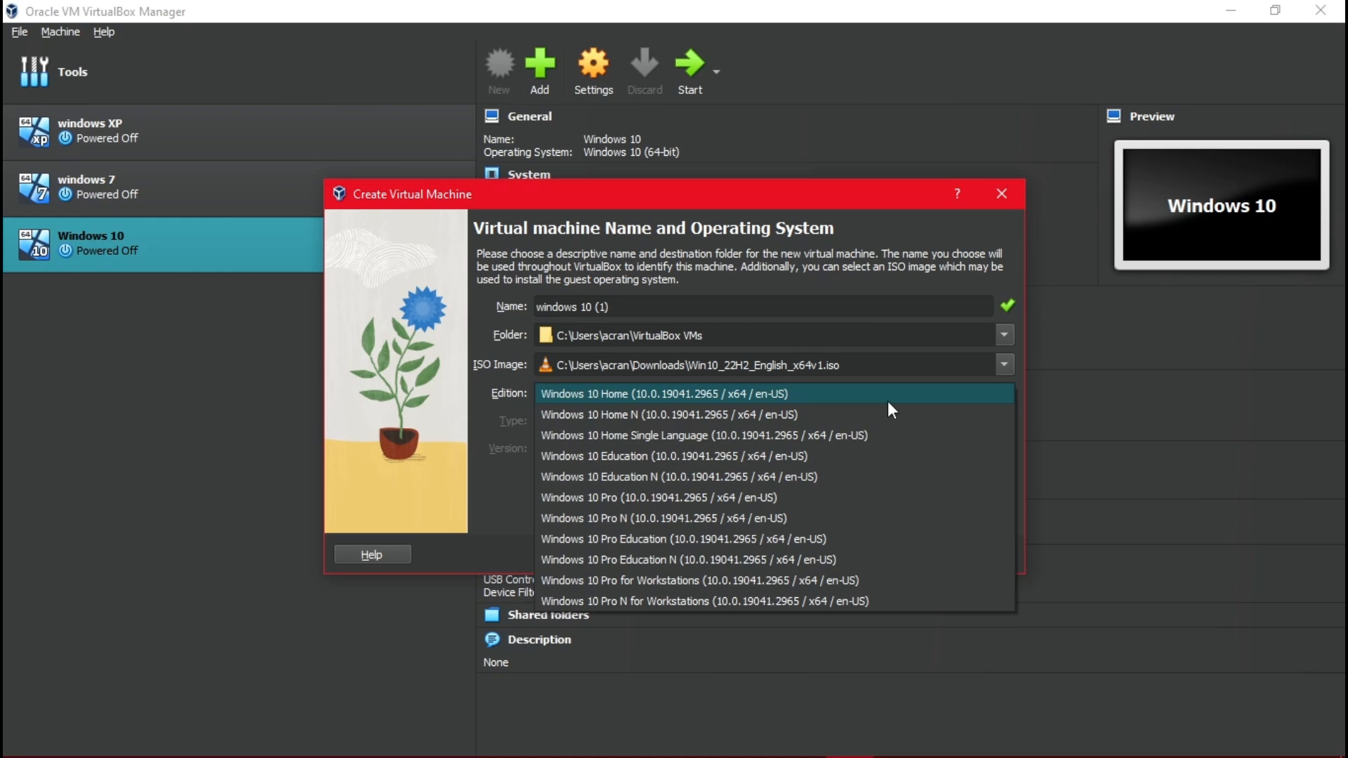
left_click(887, 401)
left_click(540, 472)
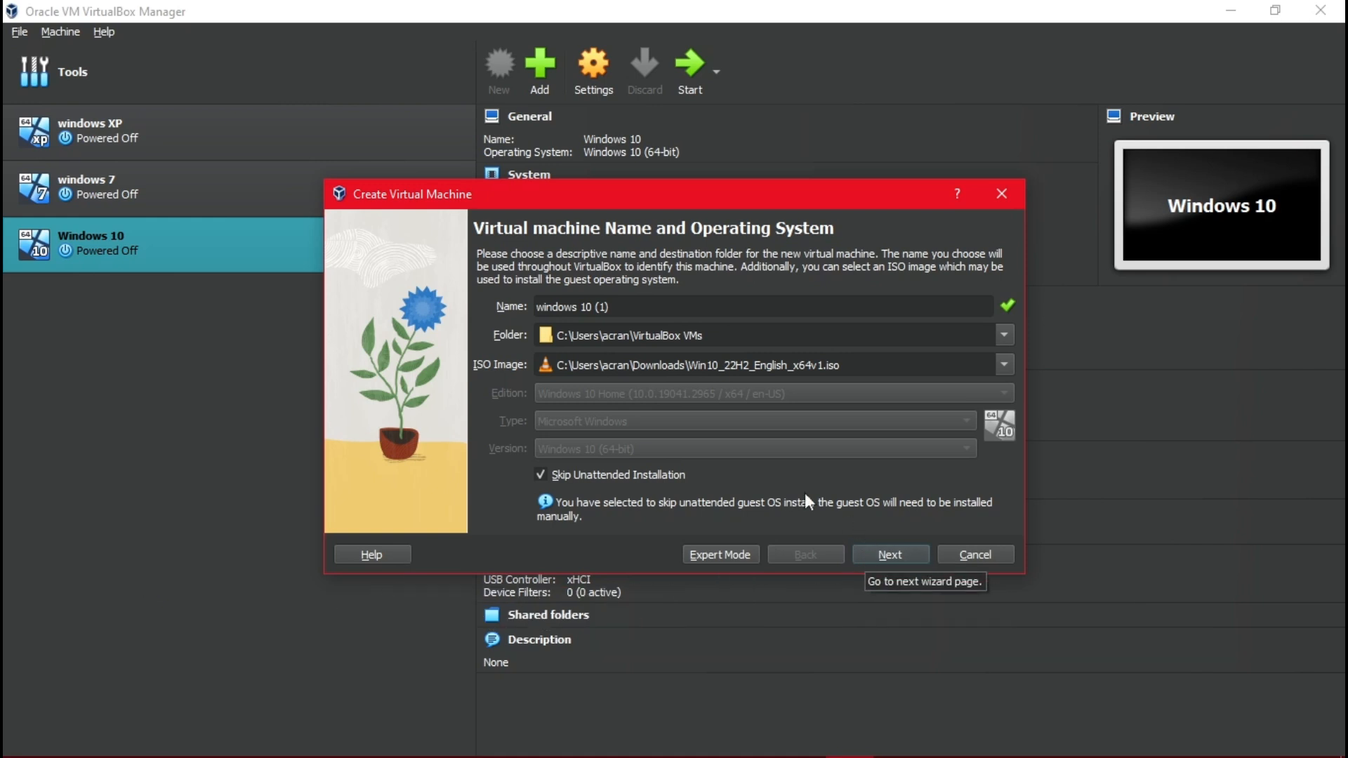
left_click(895, 552)
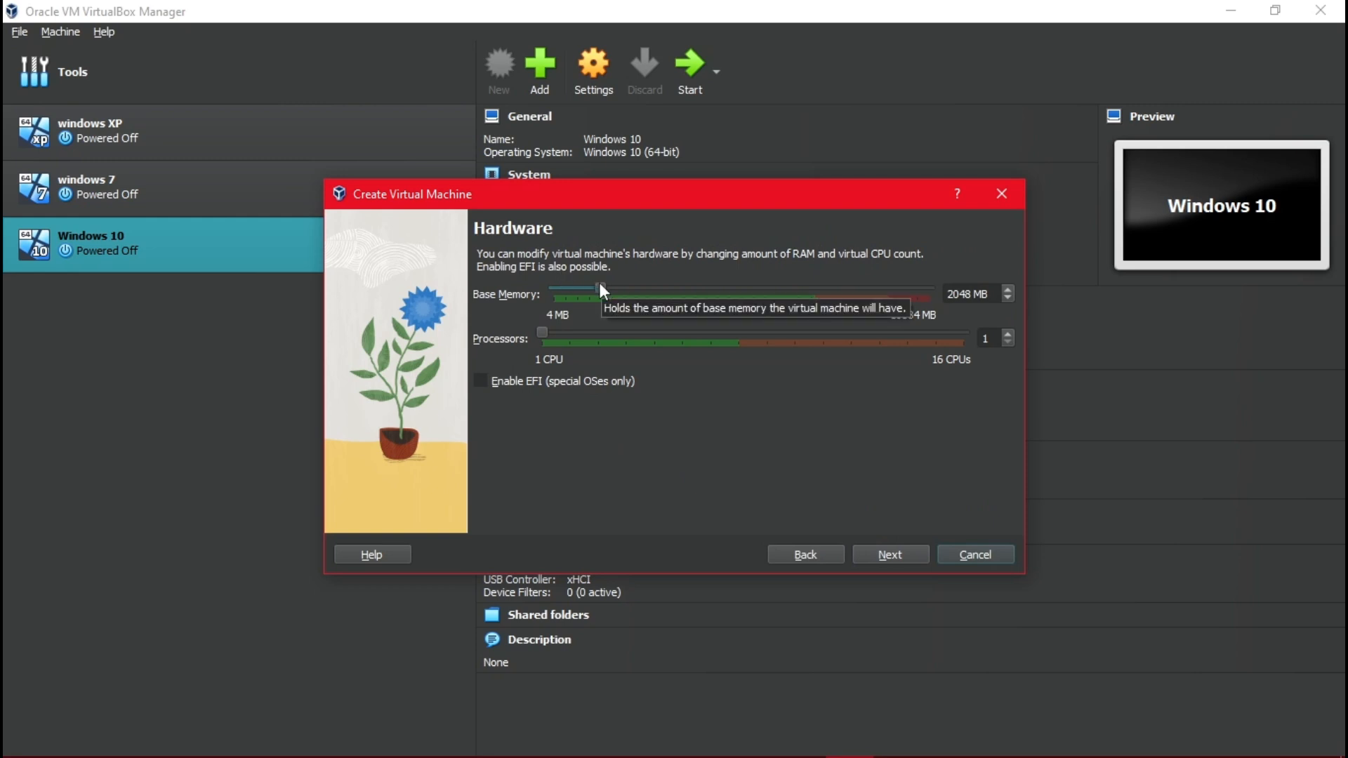
Give the VM 4096 MB of base memory and 4 processors.
left_click_drag(604, 287, 646, 291)
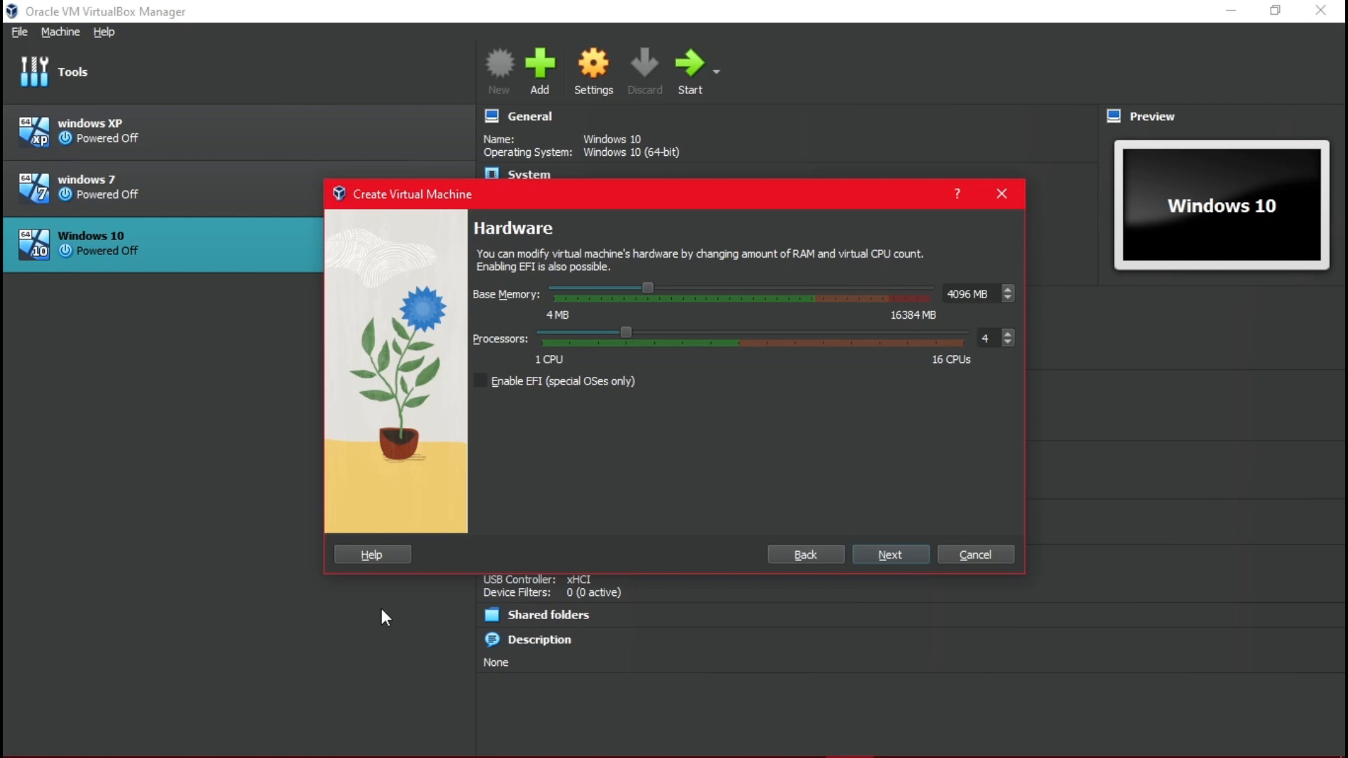
left_click(875, 555)
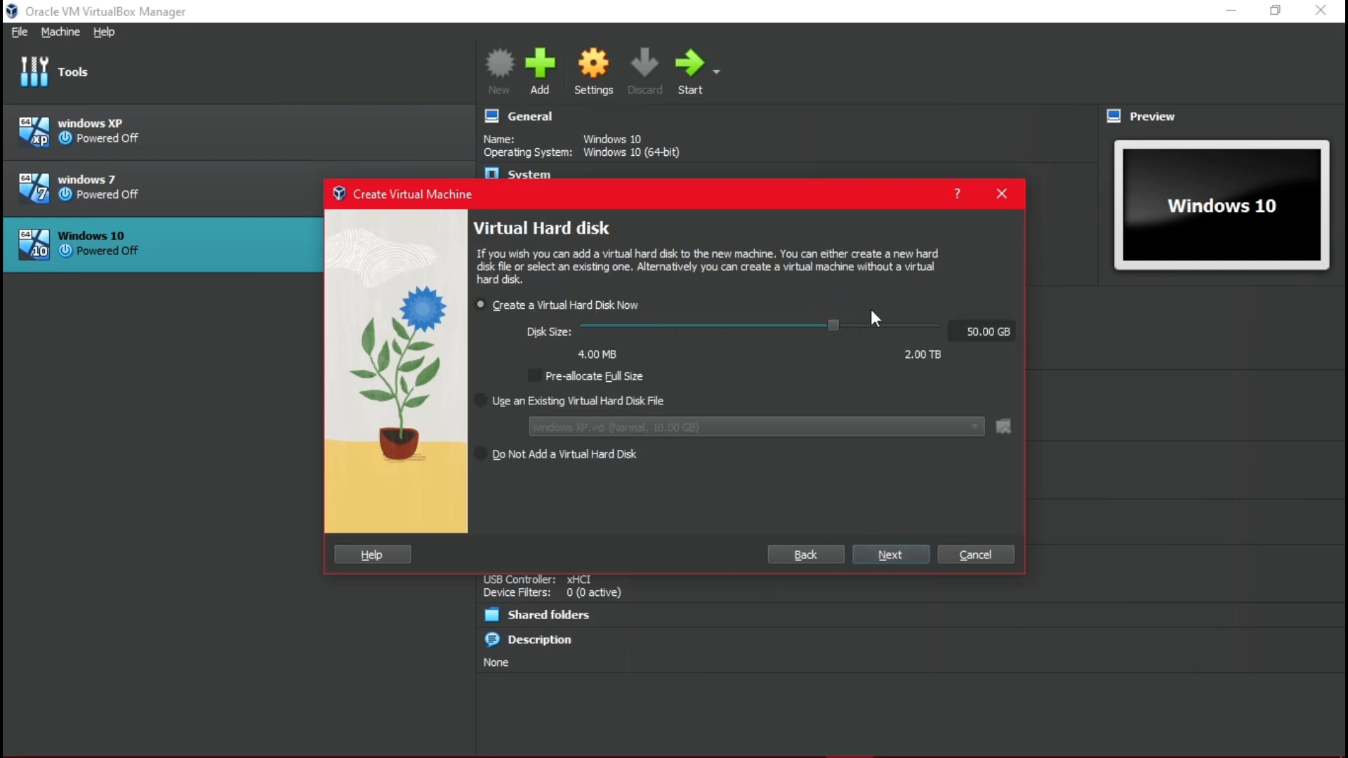
Shrink the virtual hard disk to 20.35 GB, review the summary, and finish the wizard.
mouse_move(836, 323)
left_mouse_down()
mouse_move(728, 325)
mouse_move(812, 322)
left_mouse_up()
left_click(890, 554)
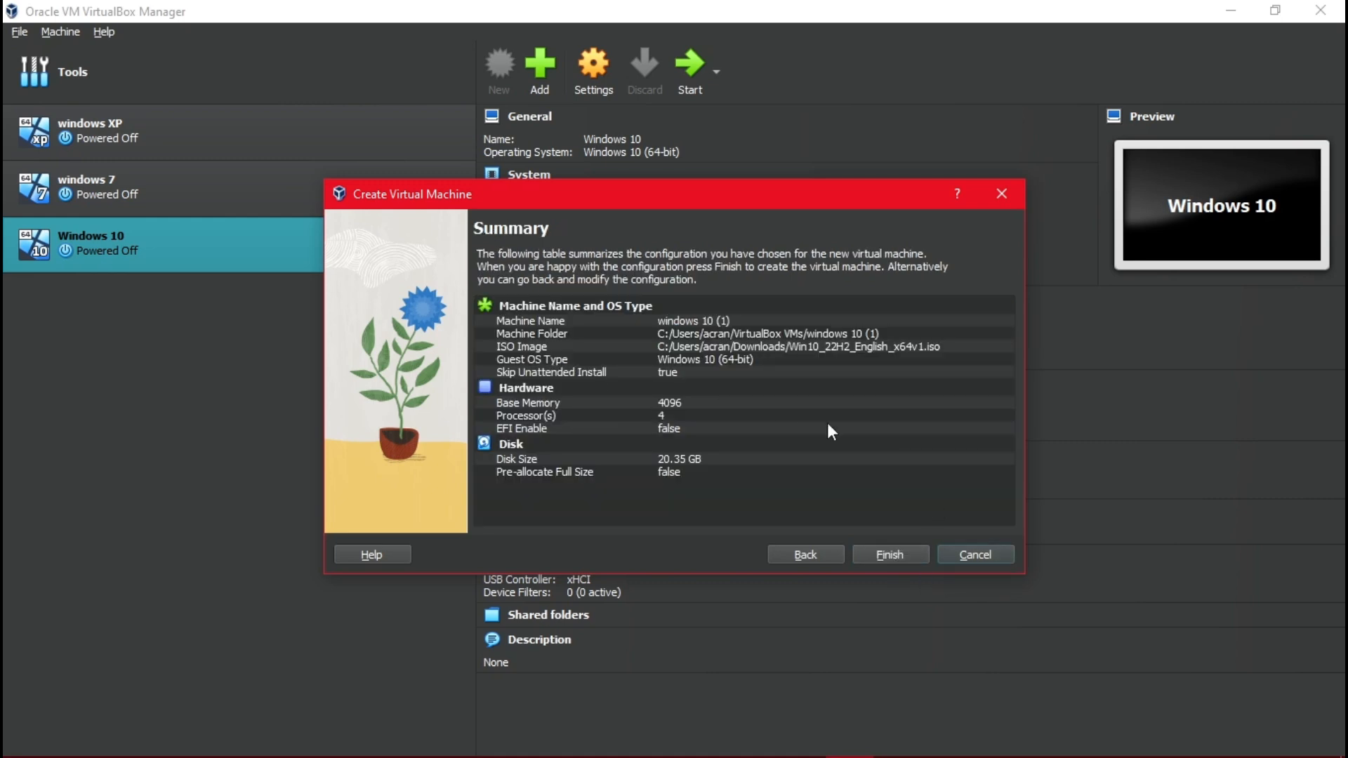
left_click(889, 558)
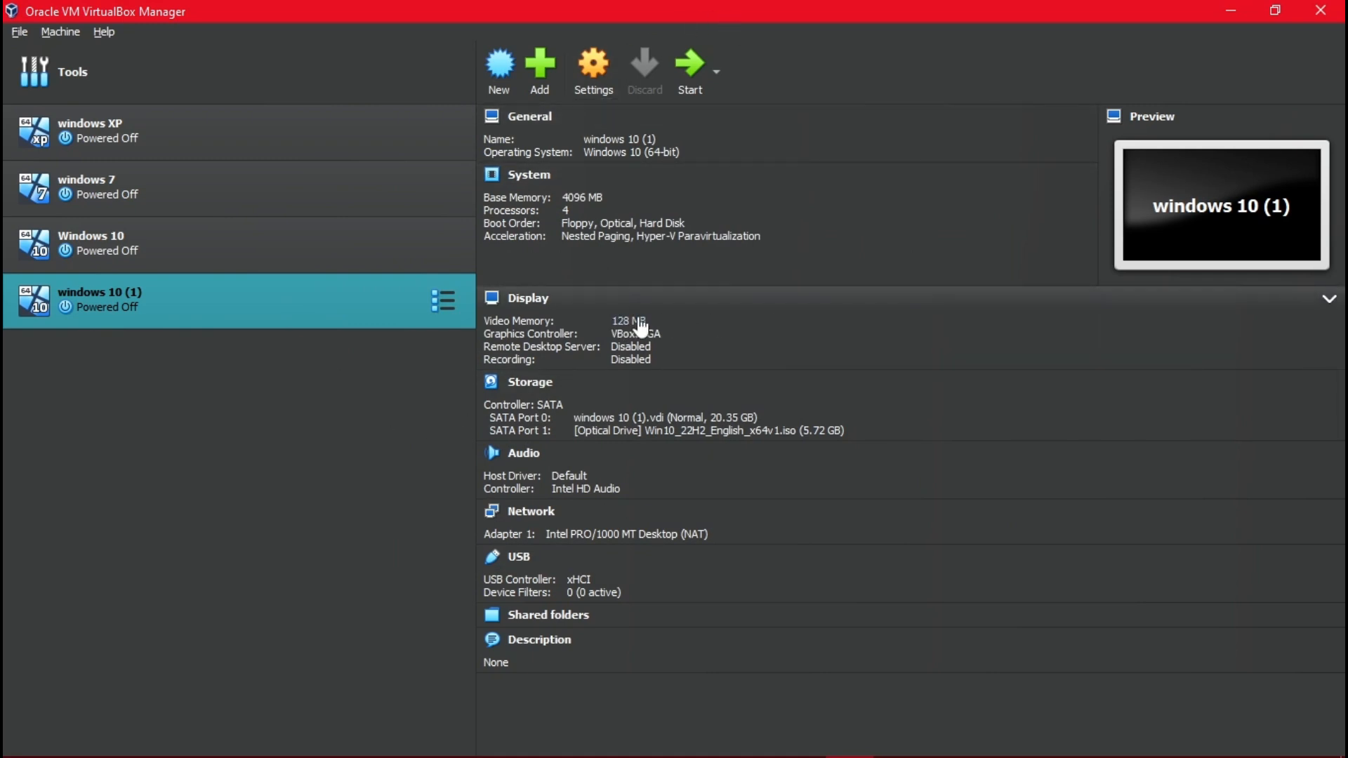
Raise the windows 10 (1) VM's Display video memory from 128 MB to 157 MB.
left_click(627, 320)
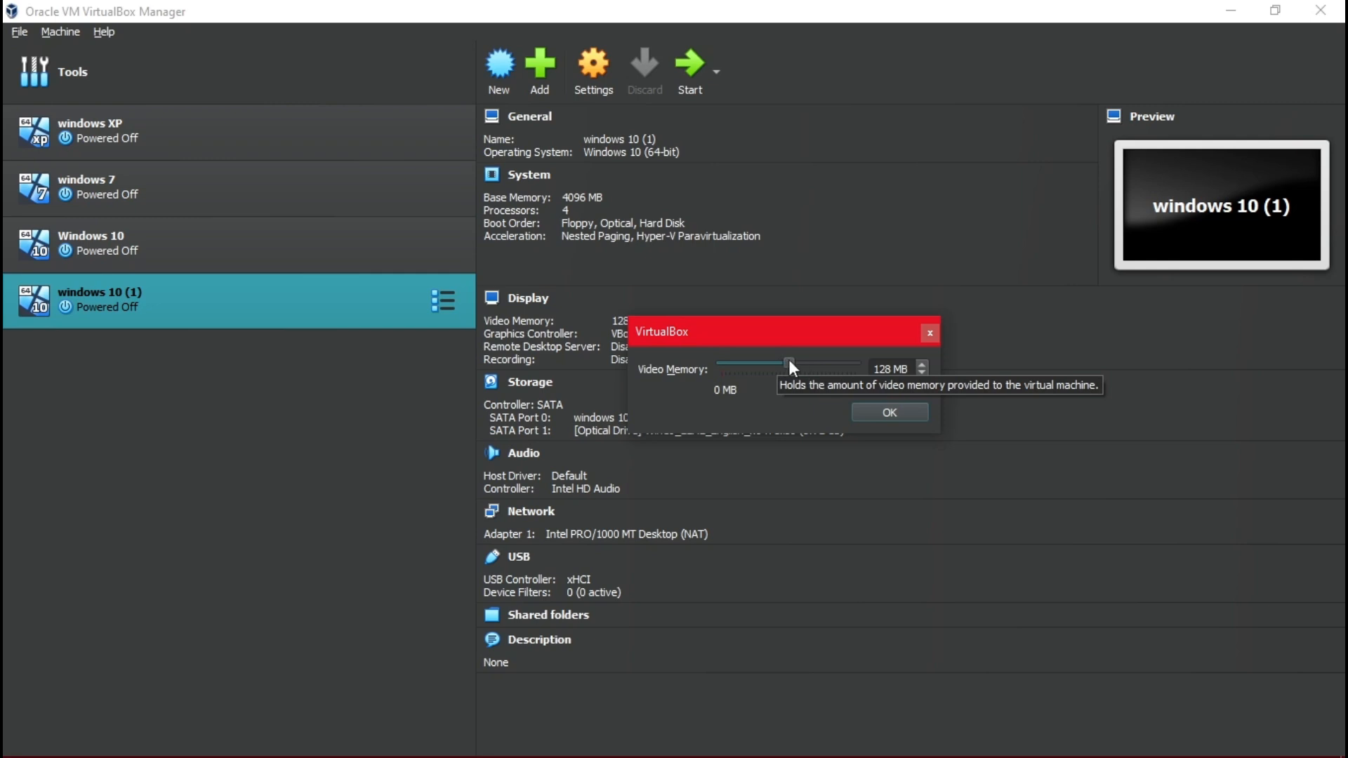
left_click_drag(790, 362, 803, 362)
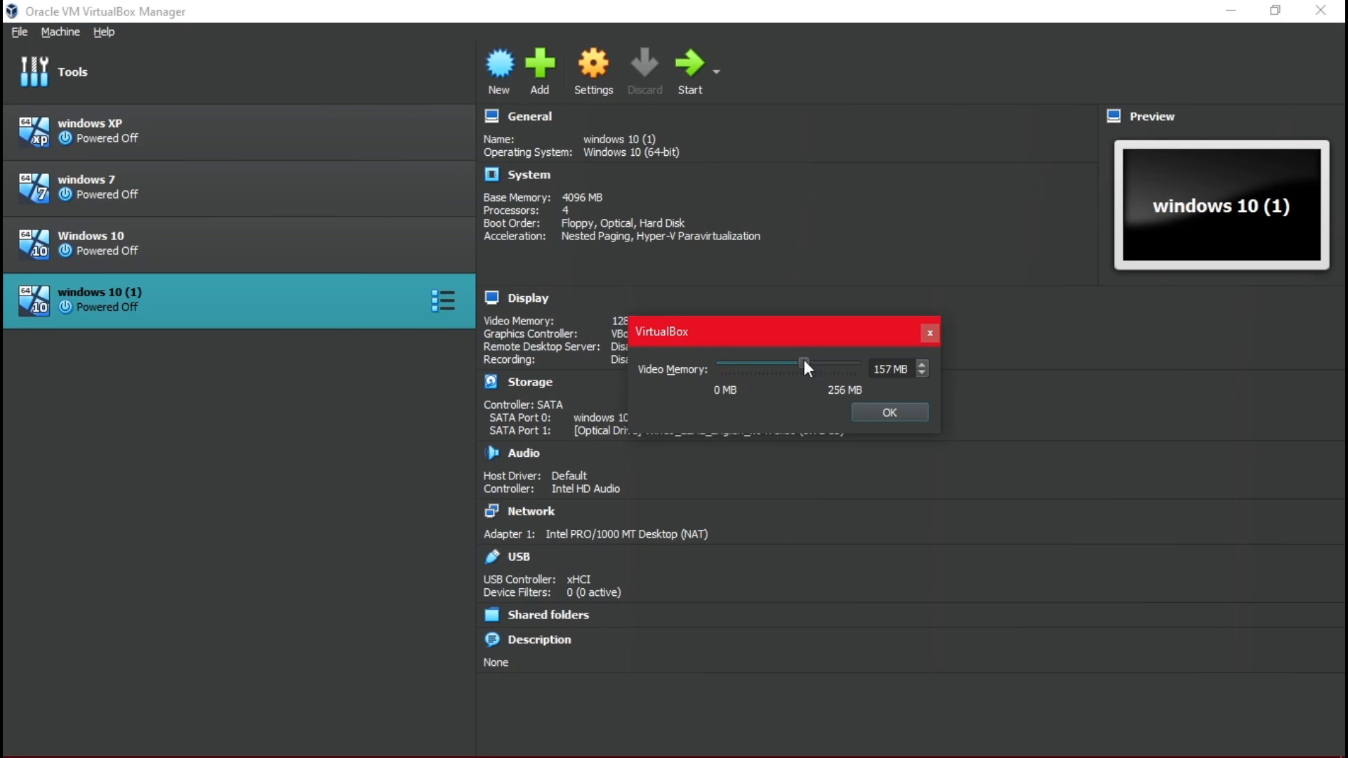
left_click(886, 412)
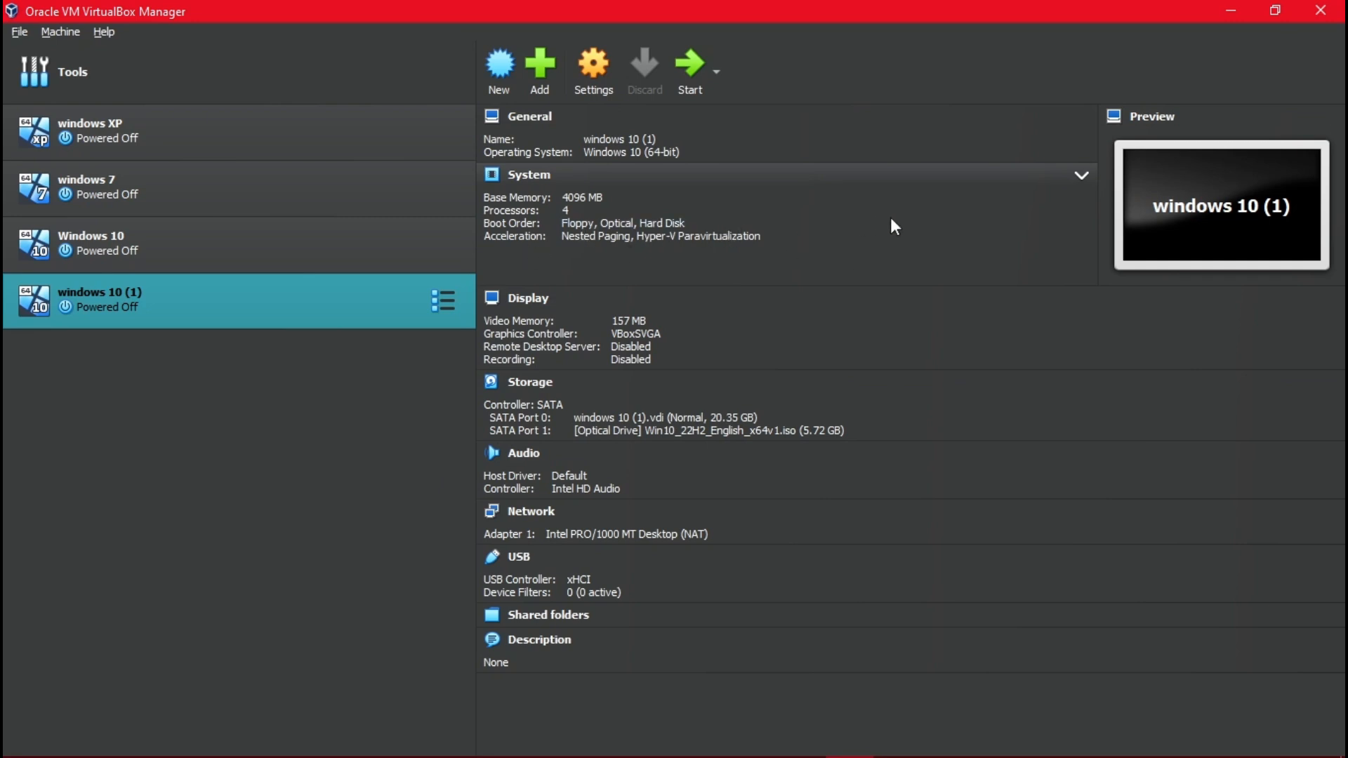
Leave the boot order unchanged and start the windows 10 (1) VM.
left_click(578, 226)
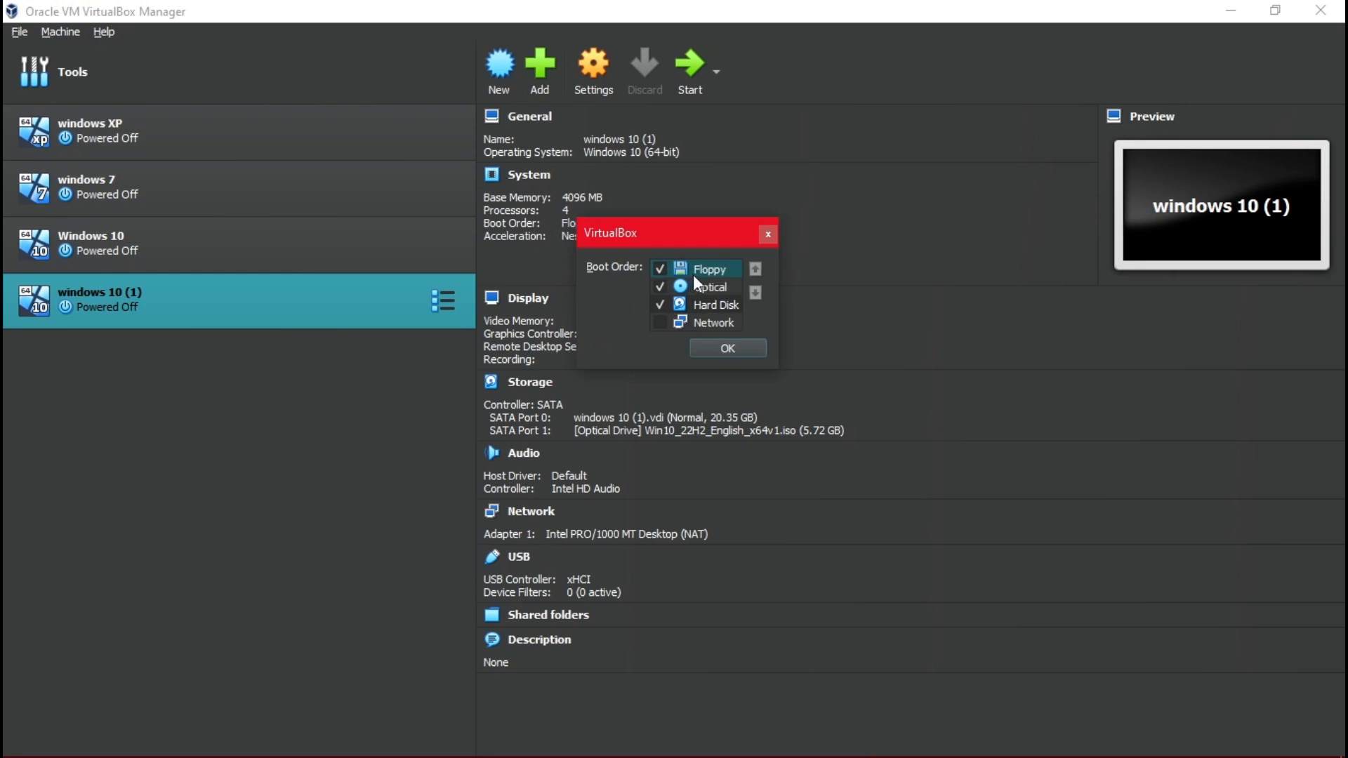
mouse_move(718, 306)
left_mouse_down()
mouse_move(719, 257)
mouse_move(707, 285)
mouse_move(727, 360)
left_mouse_up()
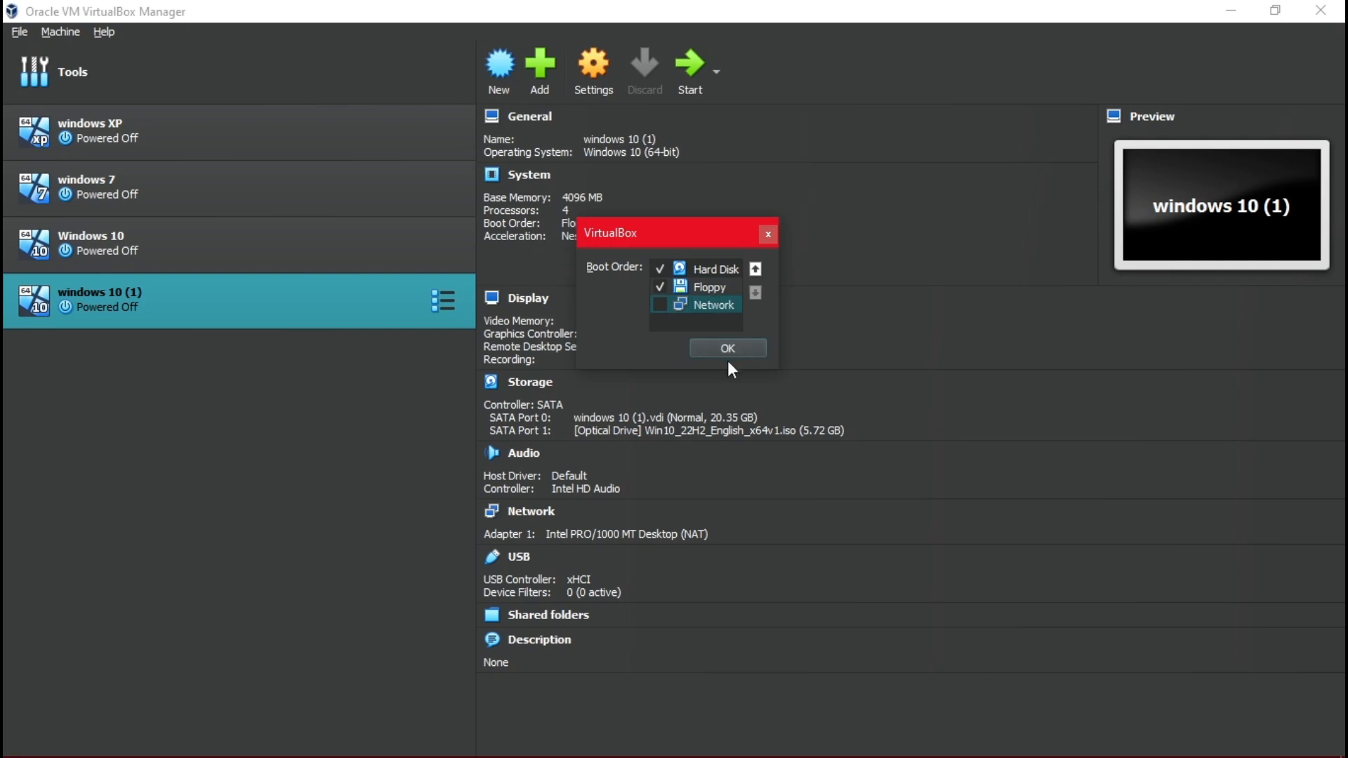
right_click(685, 322)
left_click(667, 337)
left_click(765, 240)
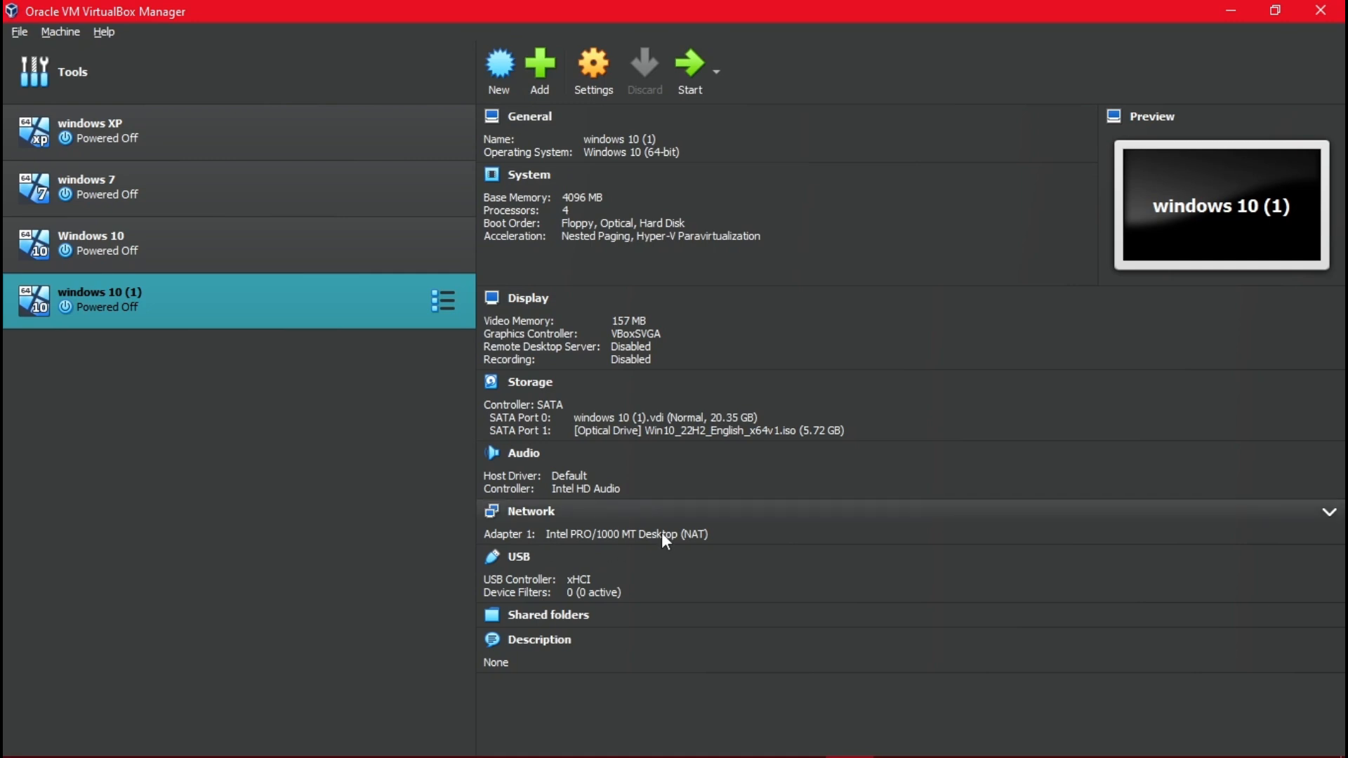
left_click(688, 89)
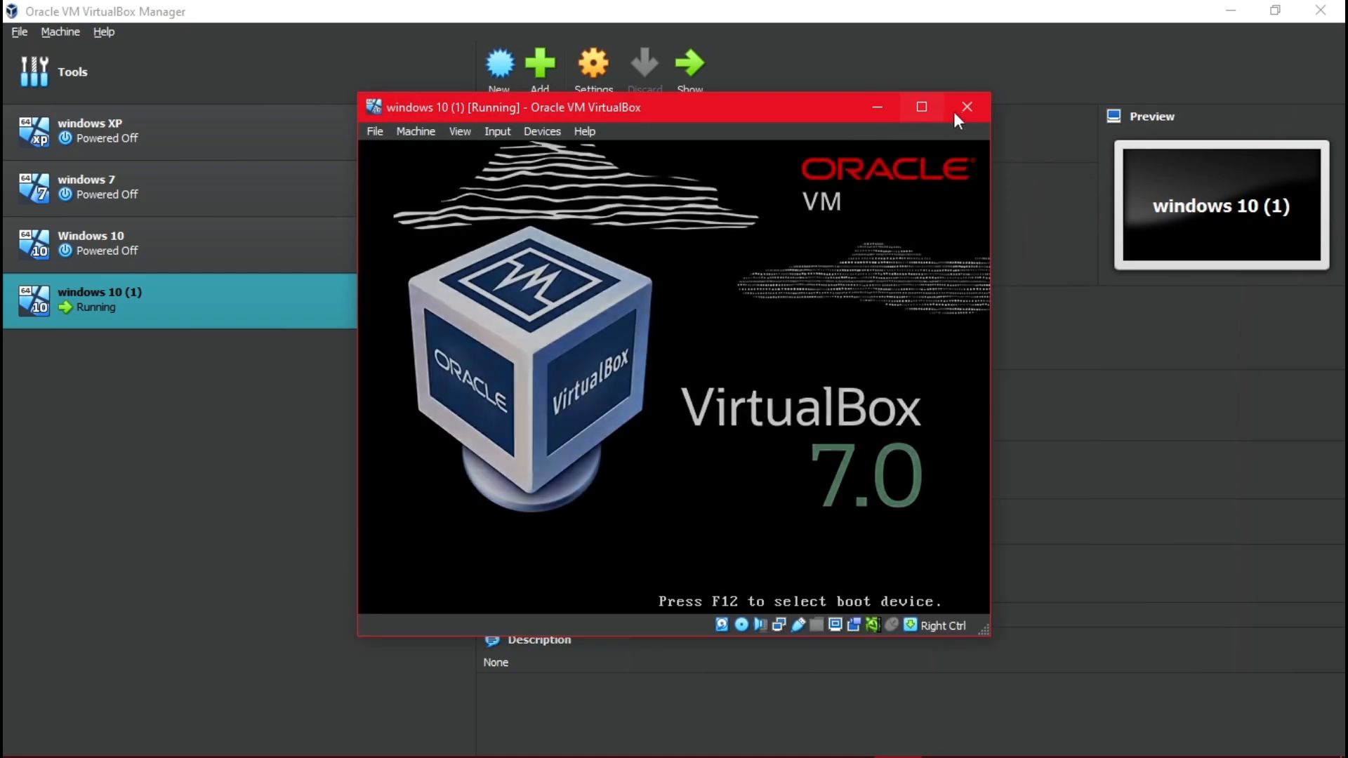
Maximize the VM window, dismiss the notification, and switch to View > Full-screen Mode.
left_click(926, 99)
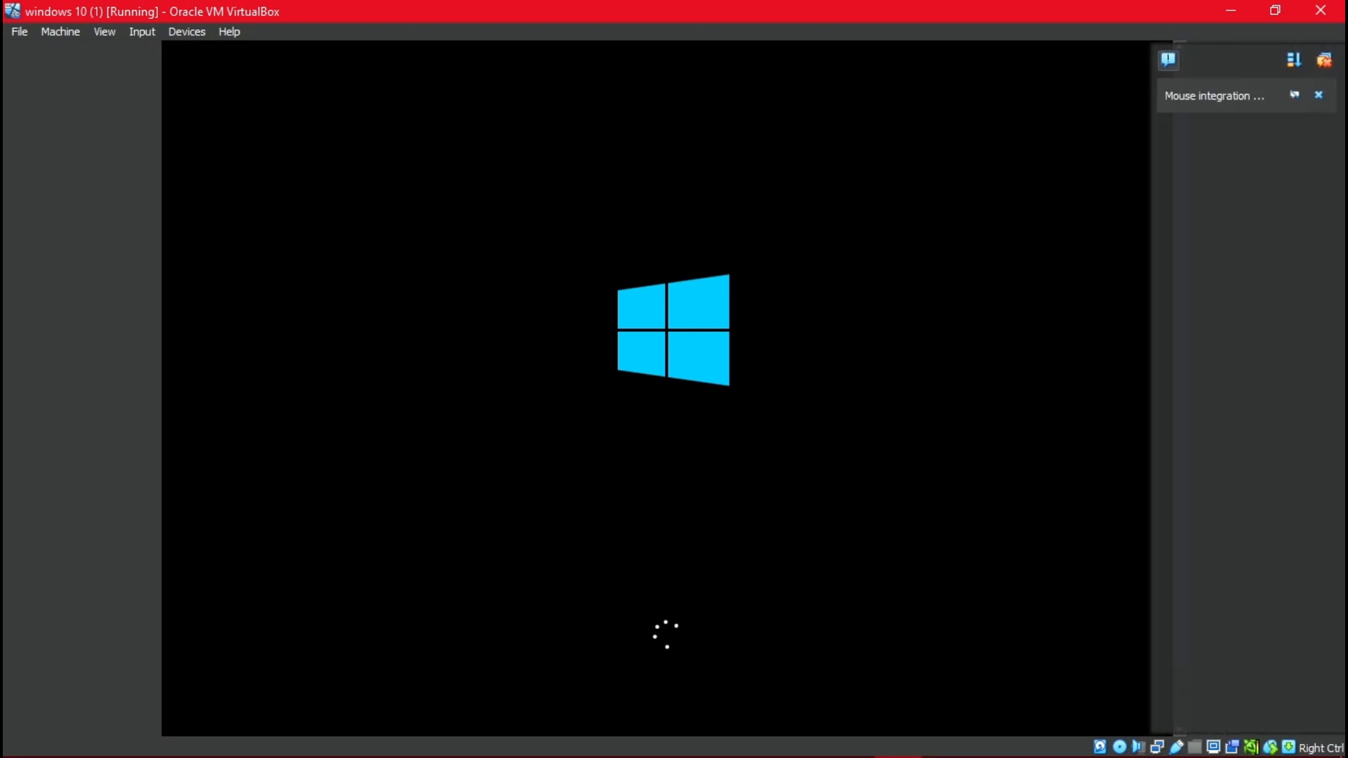
left_click(1325, 67)
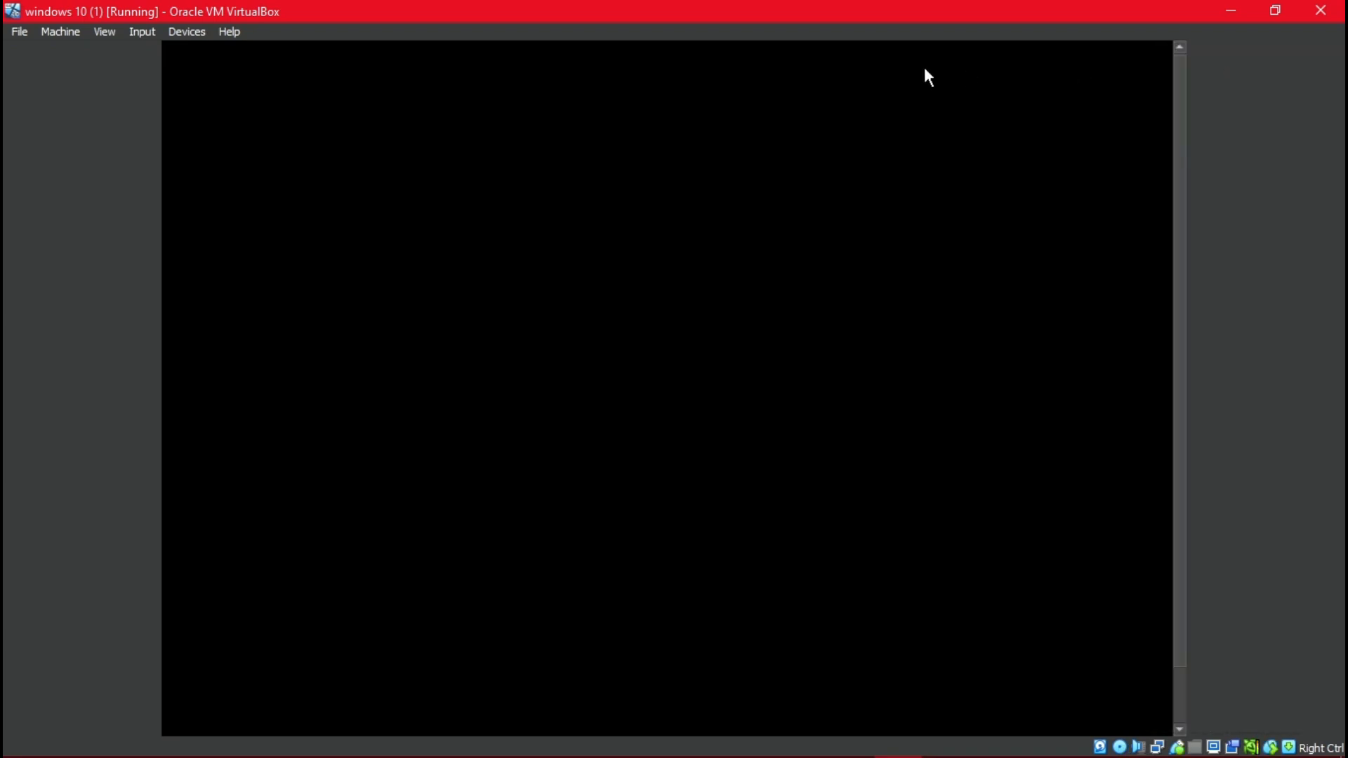
right_click(356, 22)
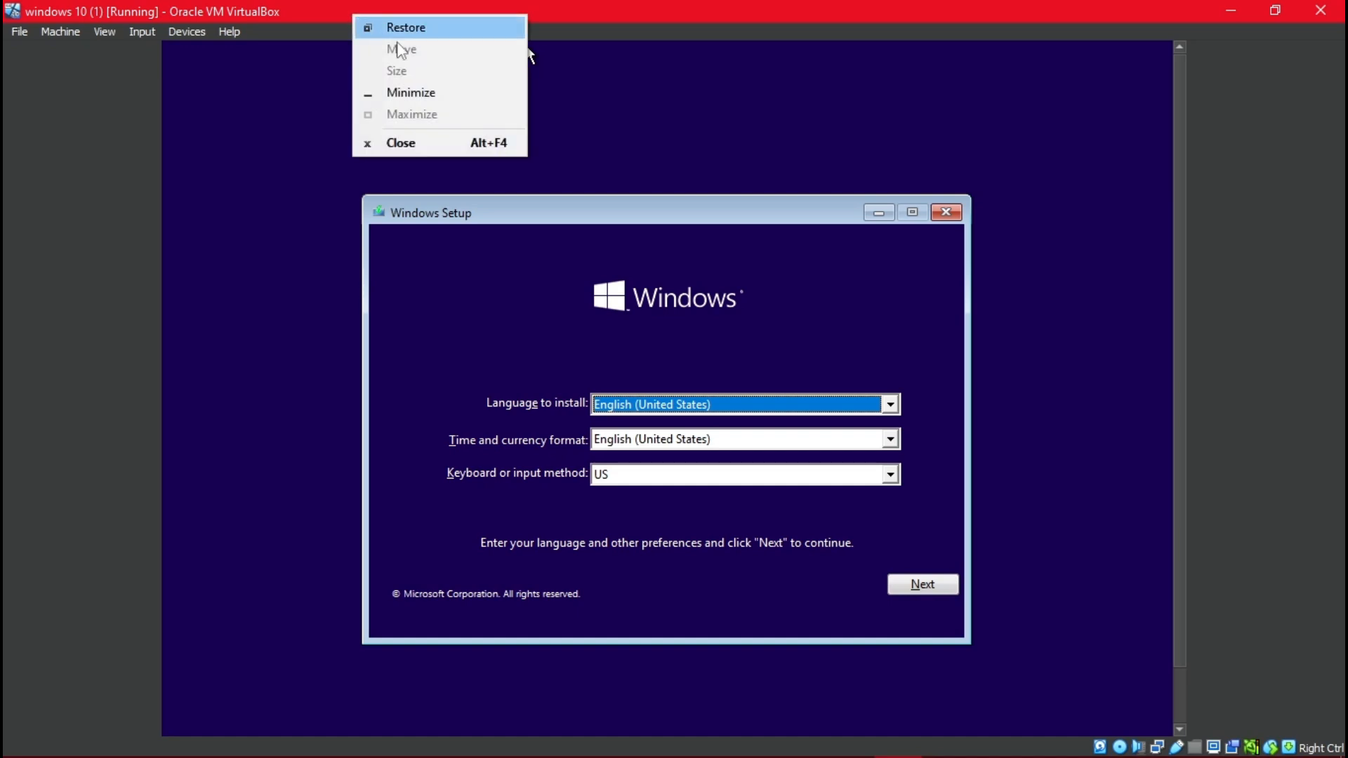
left_click(138, 162)
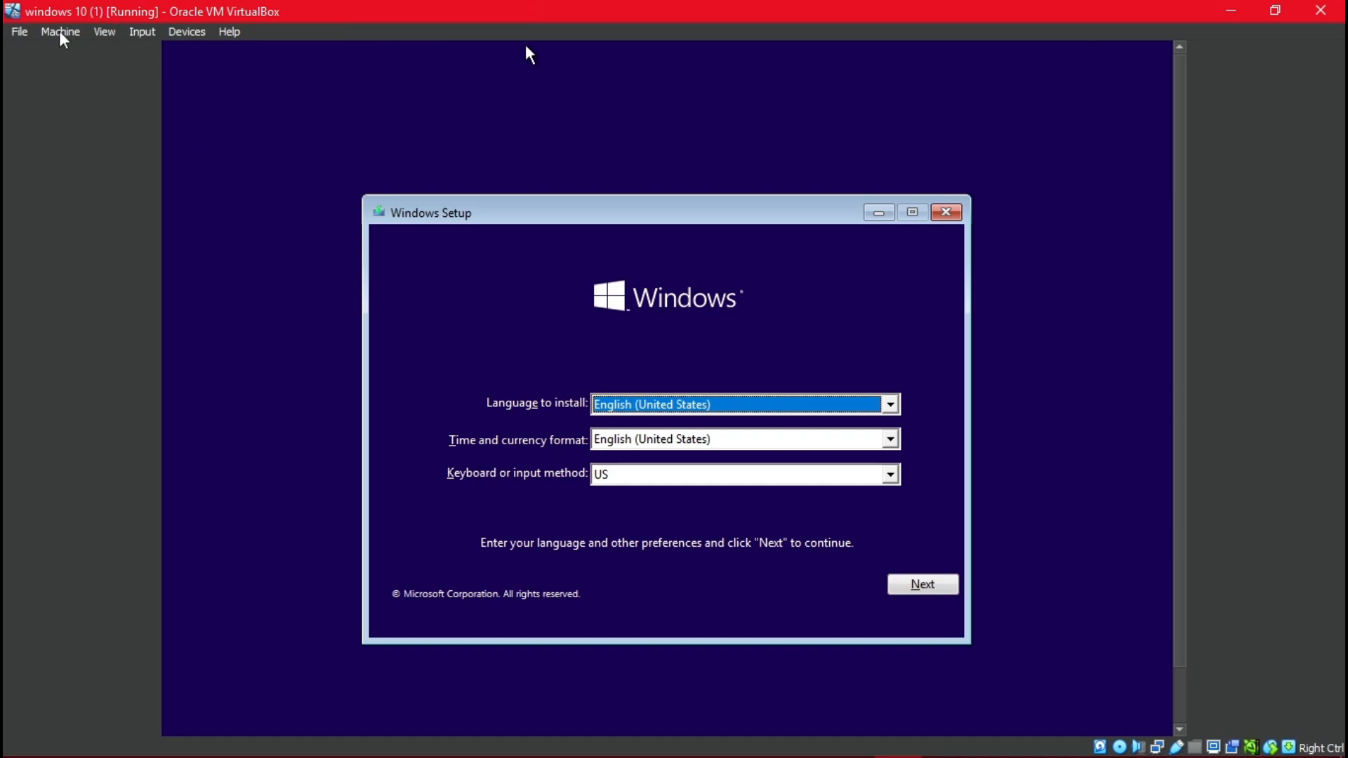
left_click(110, 33)
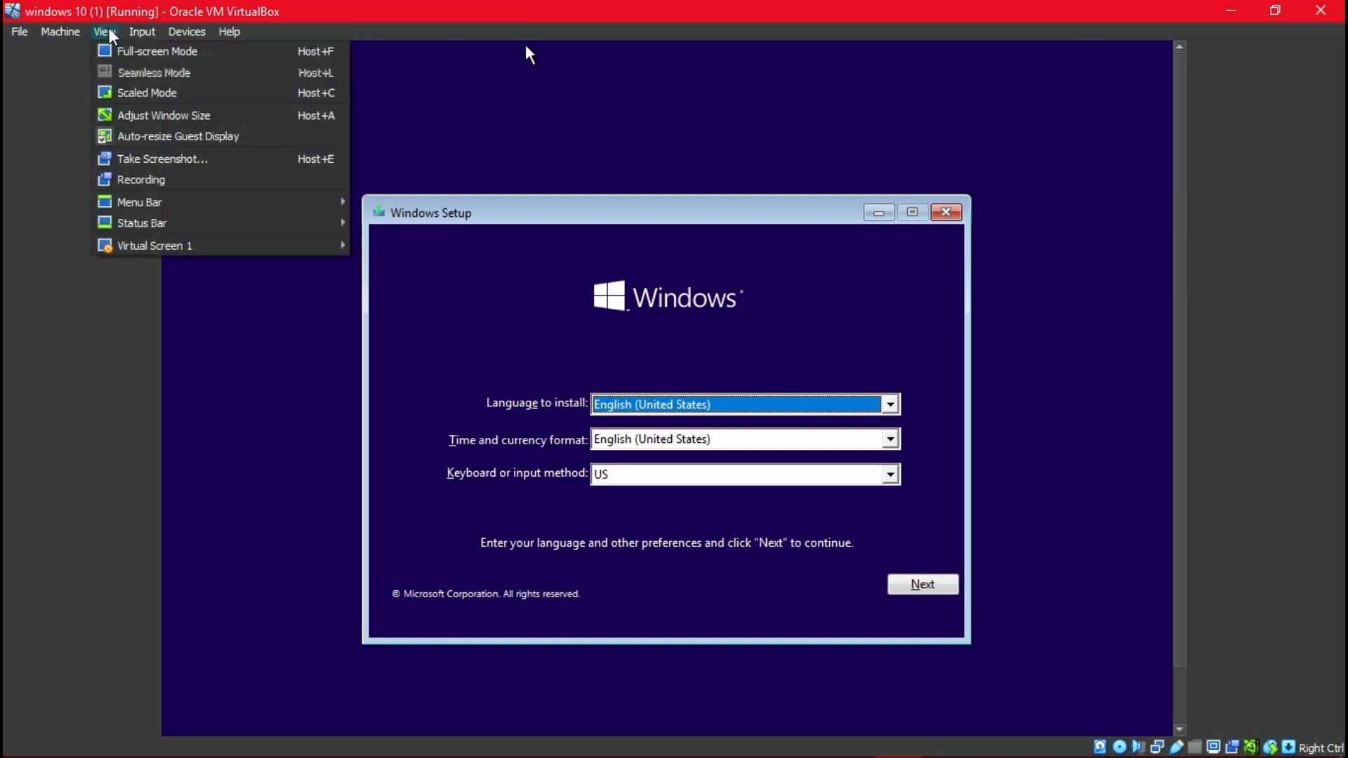
left_click(146, 52)
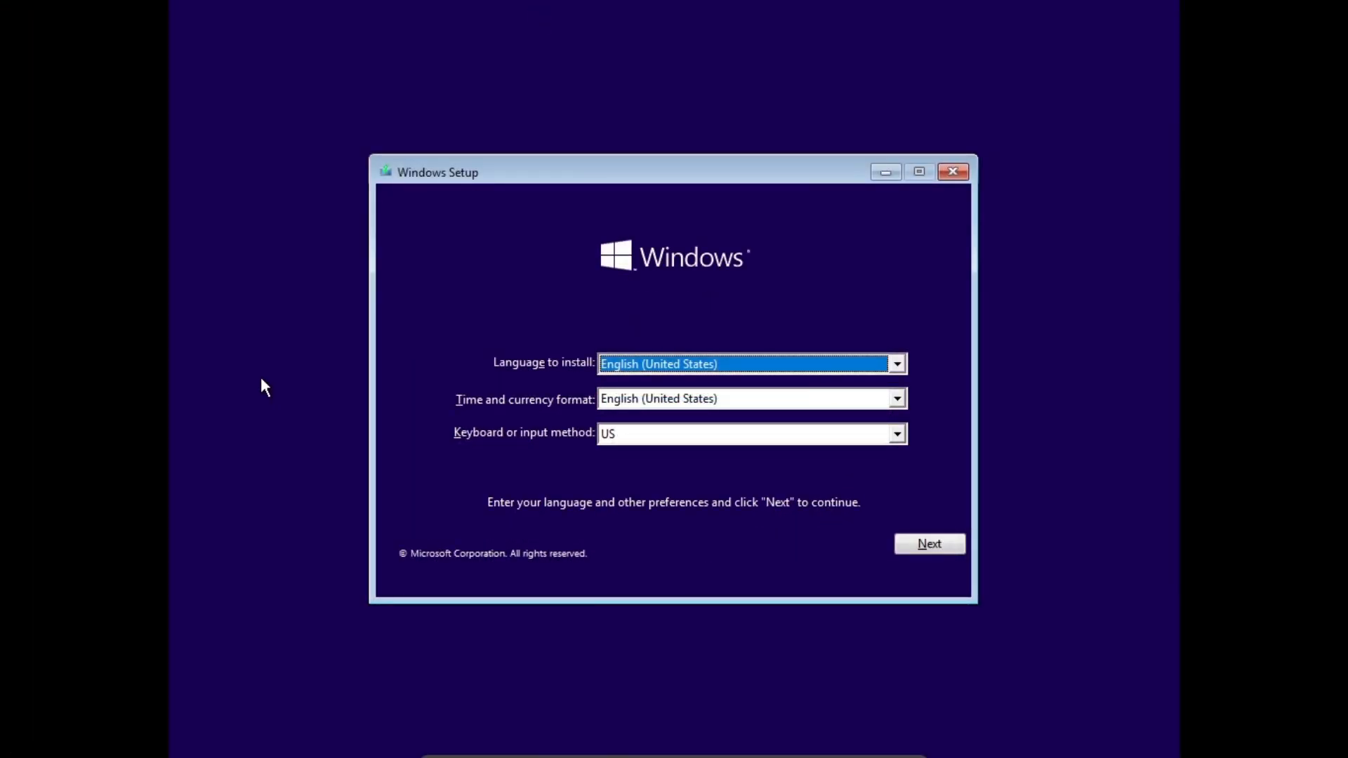
Keep English (United States) language defaults, begin installing, and skip the product key.
left_click(926, 538)
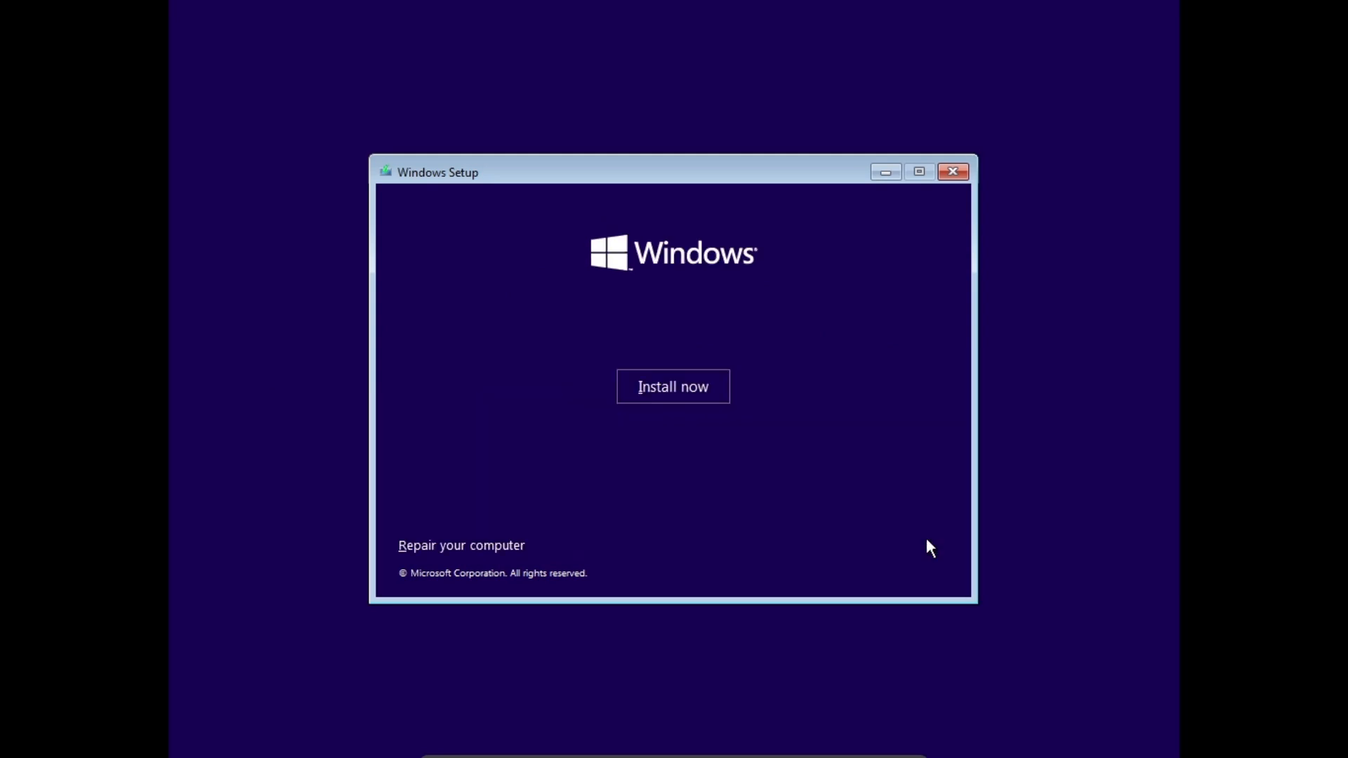
left_click(656, 386)
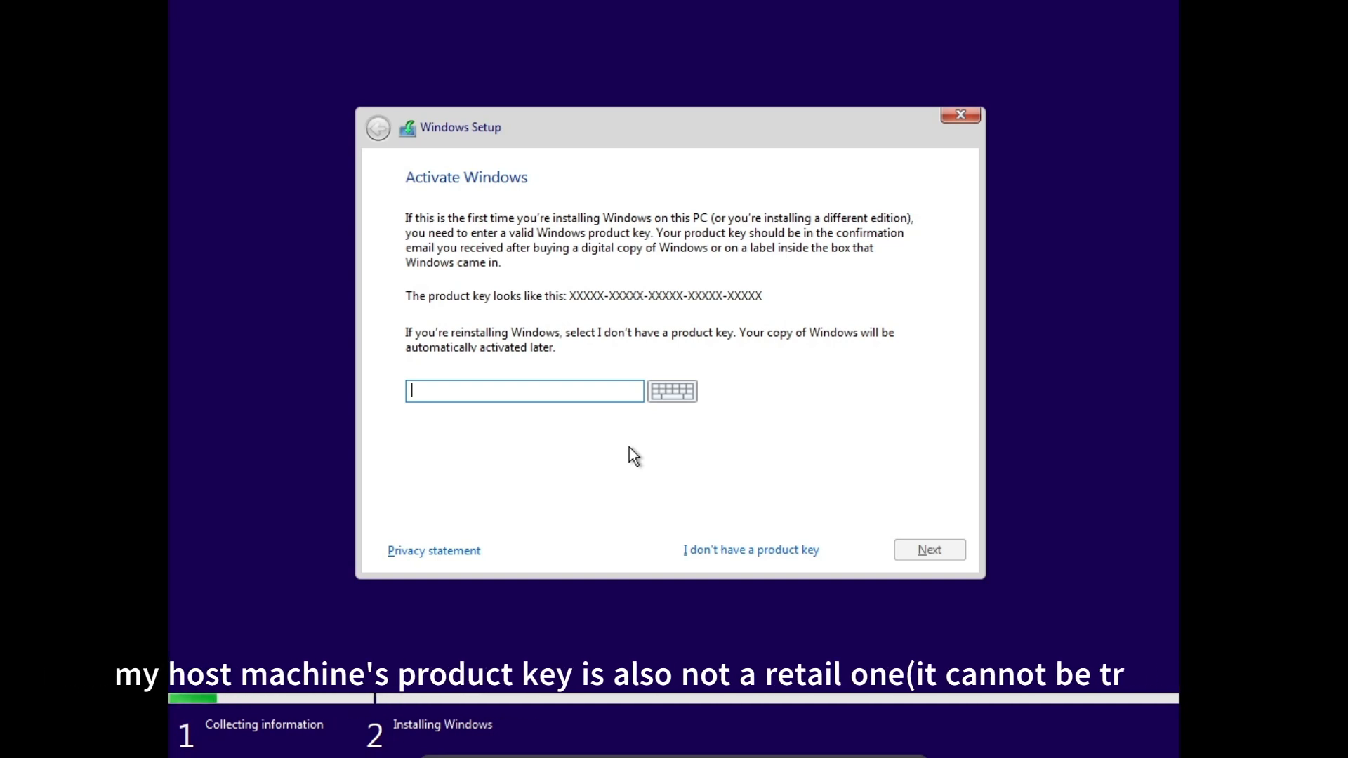
left_click(706, 548)
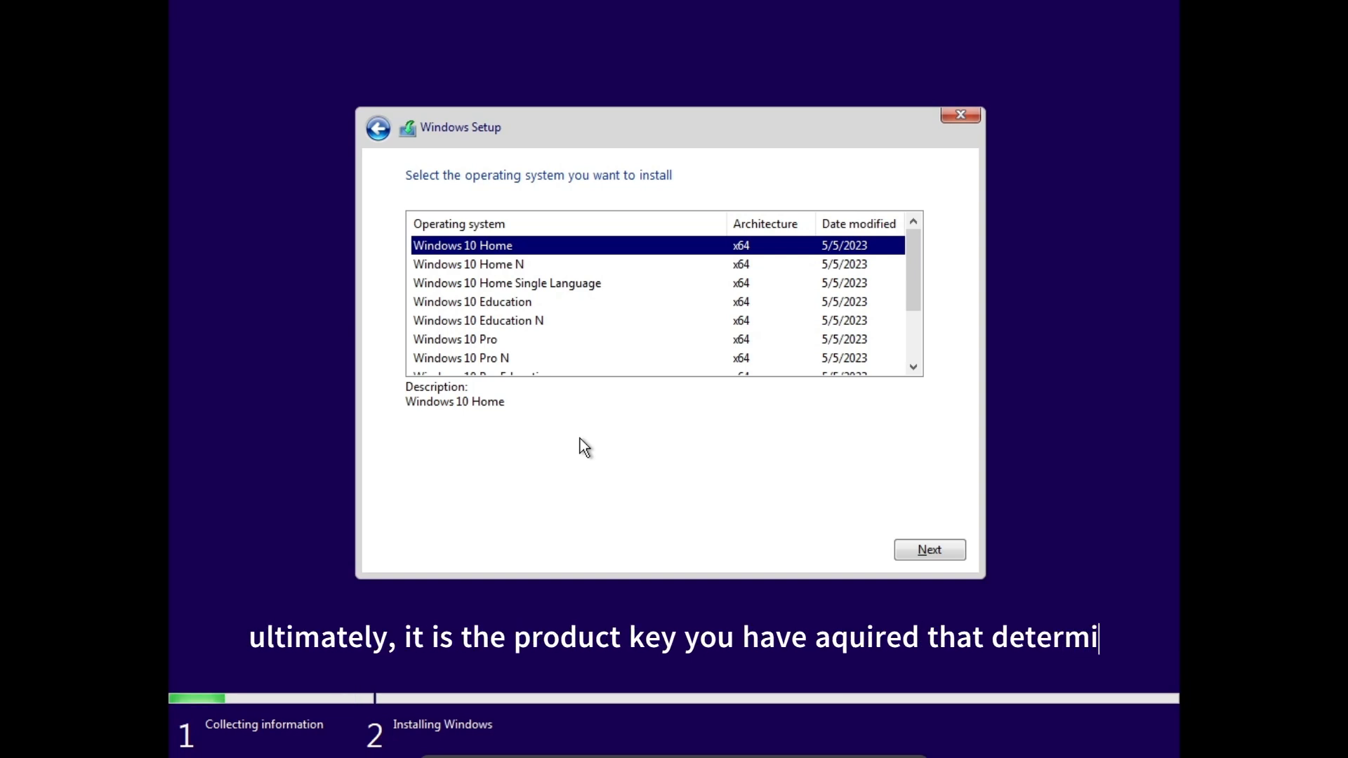
Select Windows 10 Pro (x64) as the edition to install.
left_click(461, 343)
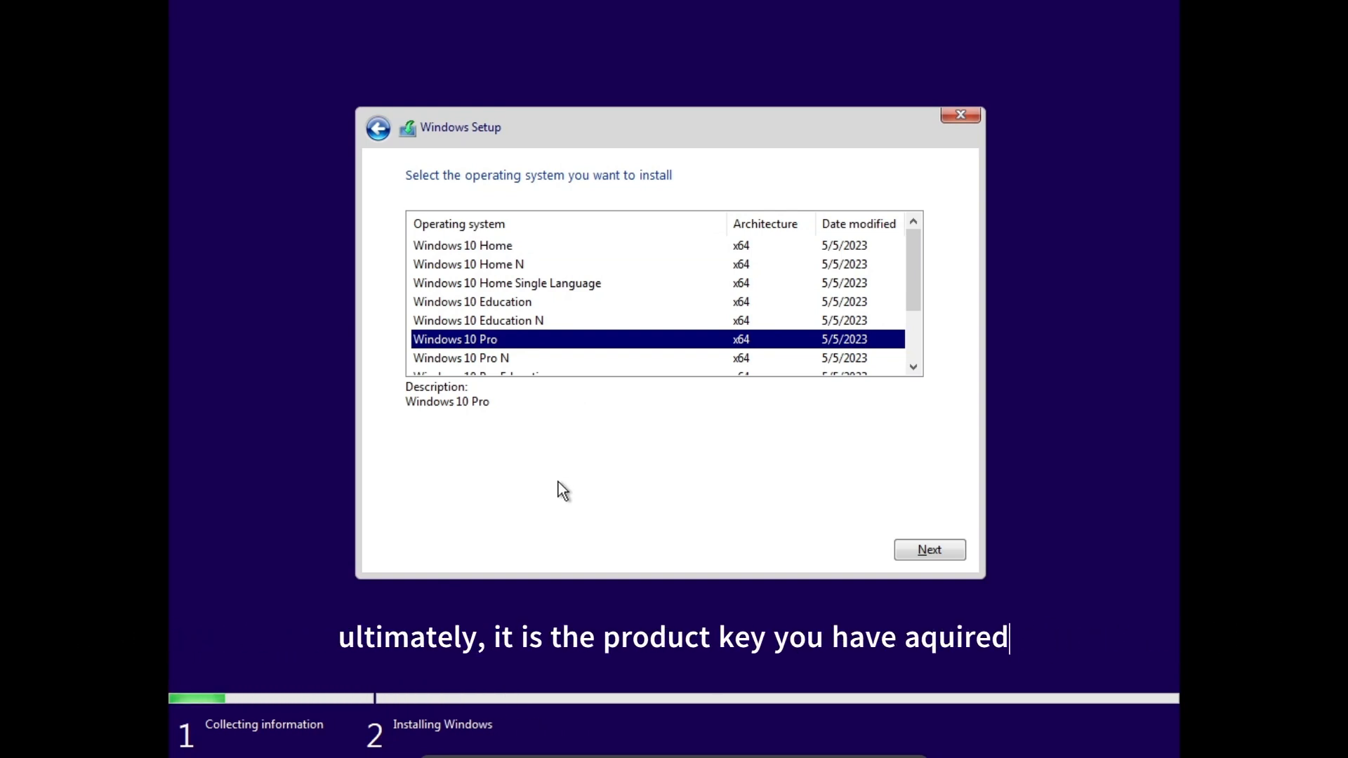
scroll(552, 317, "down", 2)
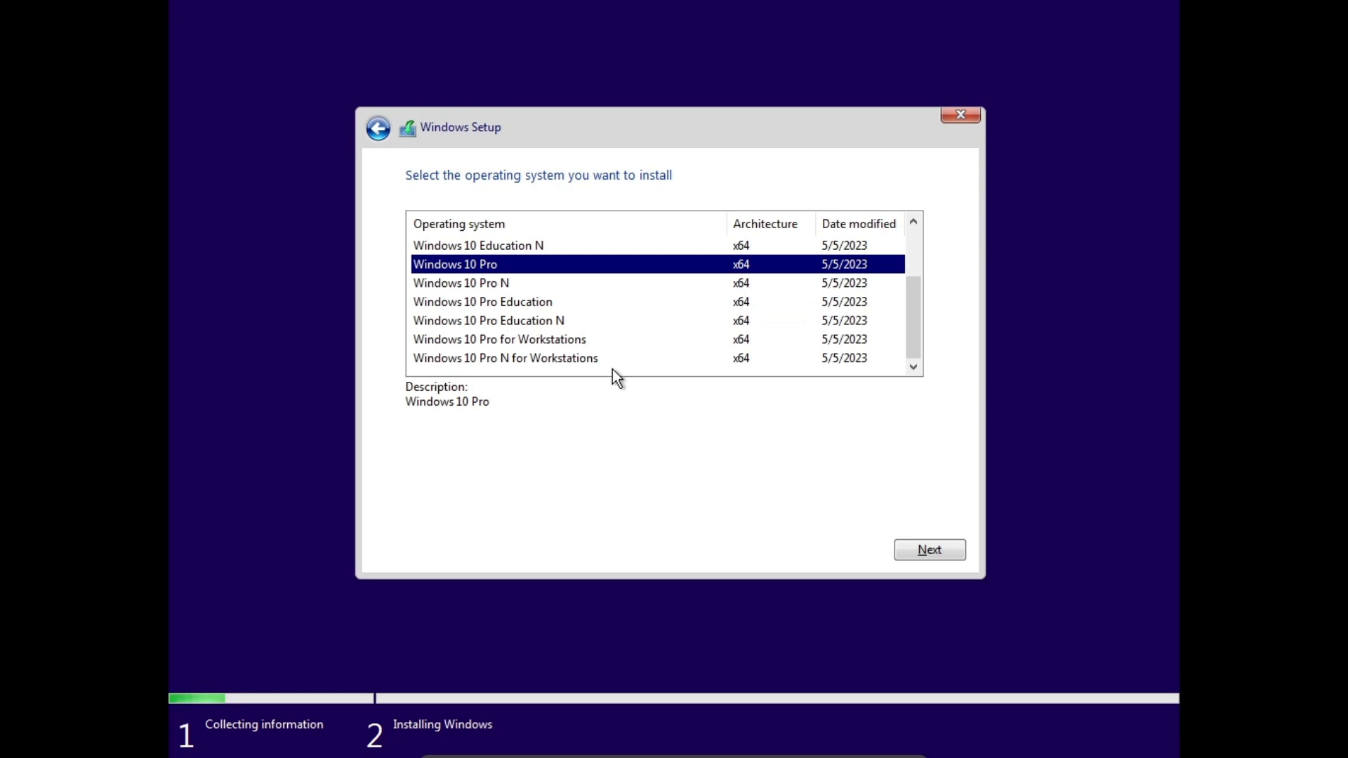
scroll(612, 369, "up", 2)
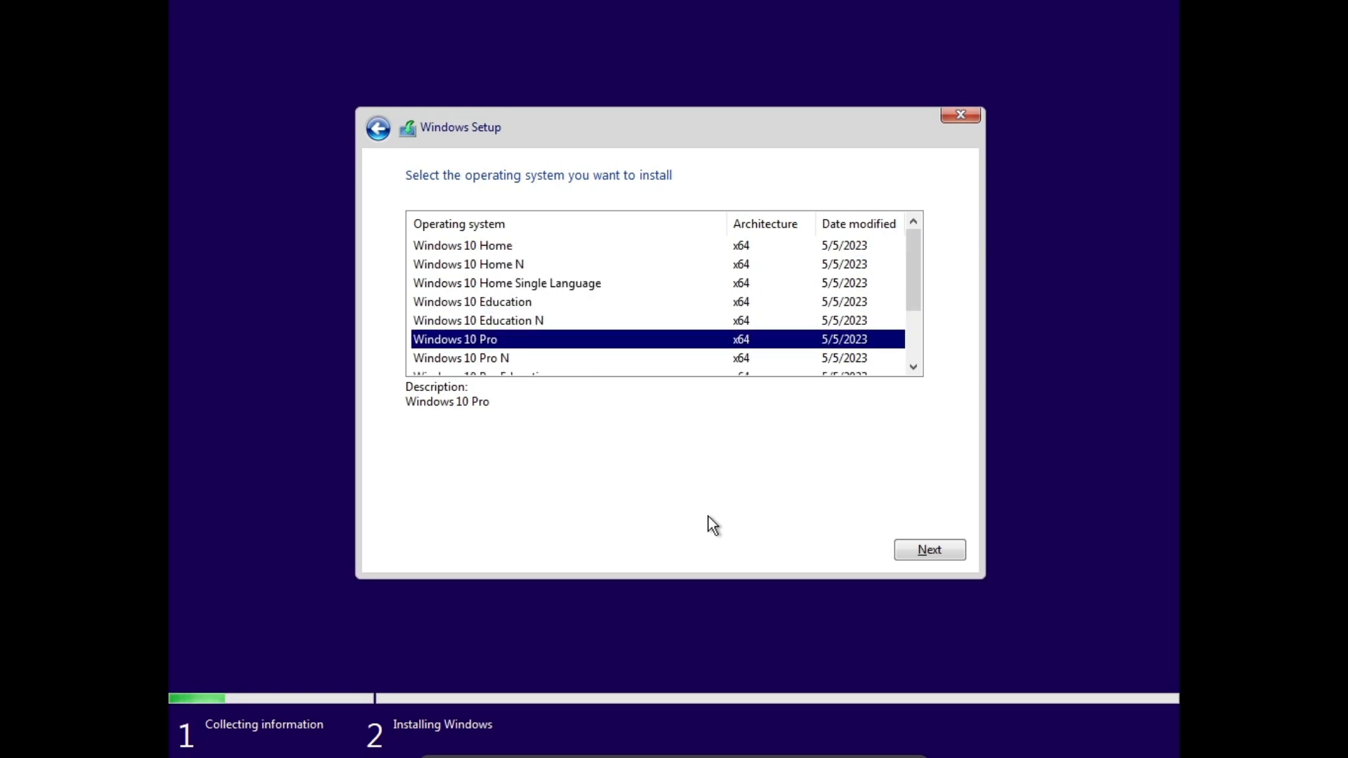
left_click(936, 555)
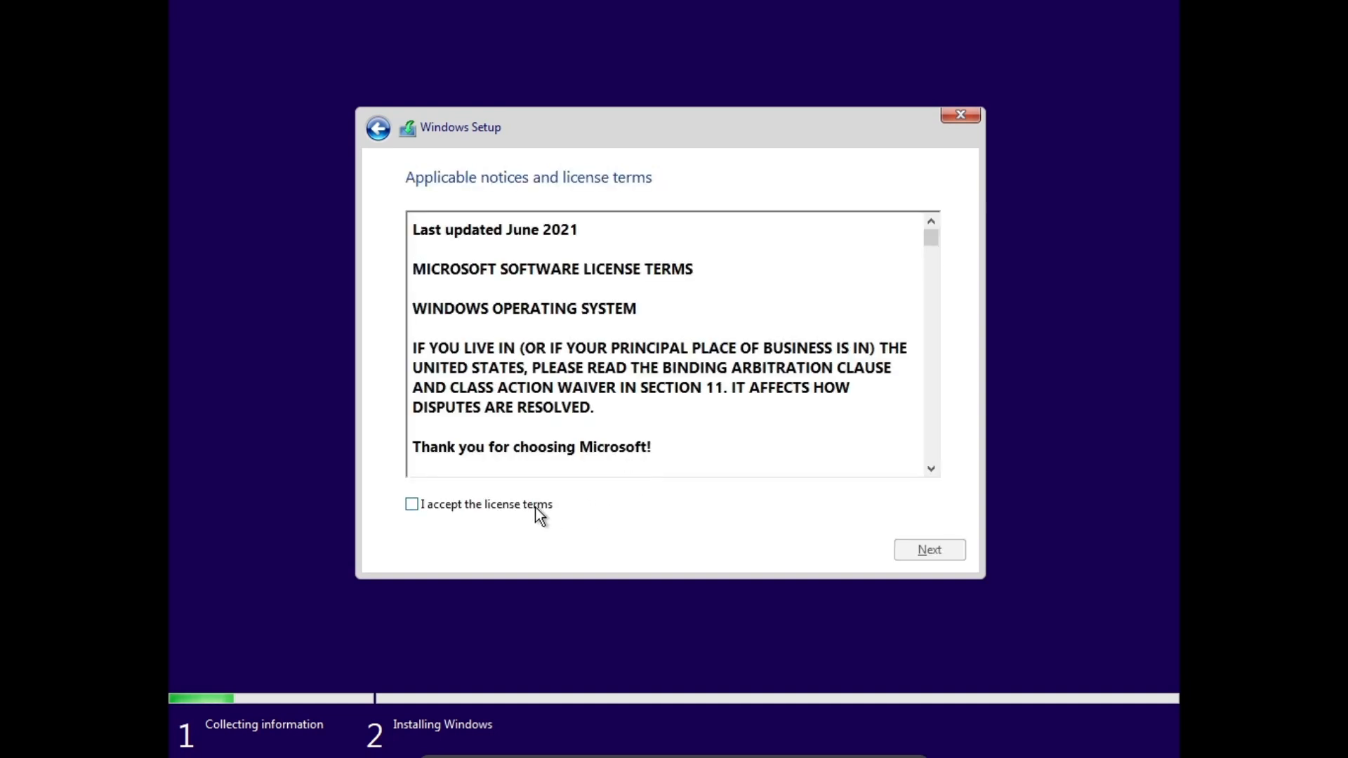
Accept the licence terms and run a Custom install onto Drive 0 Unallocated Space.
left_click(535, 507)
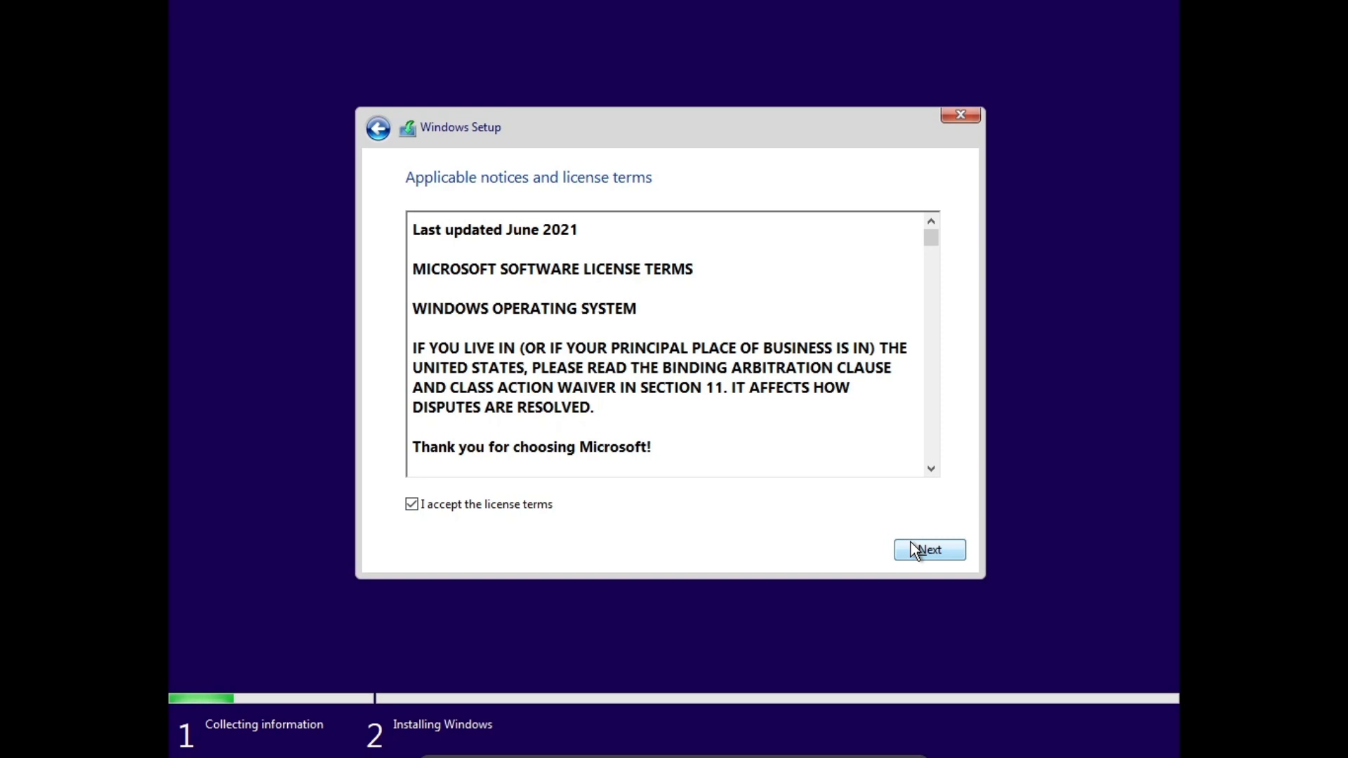
scroll(693, 418, "down", 3)
scroll(694, 414, "down", 9)
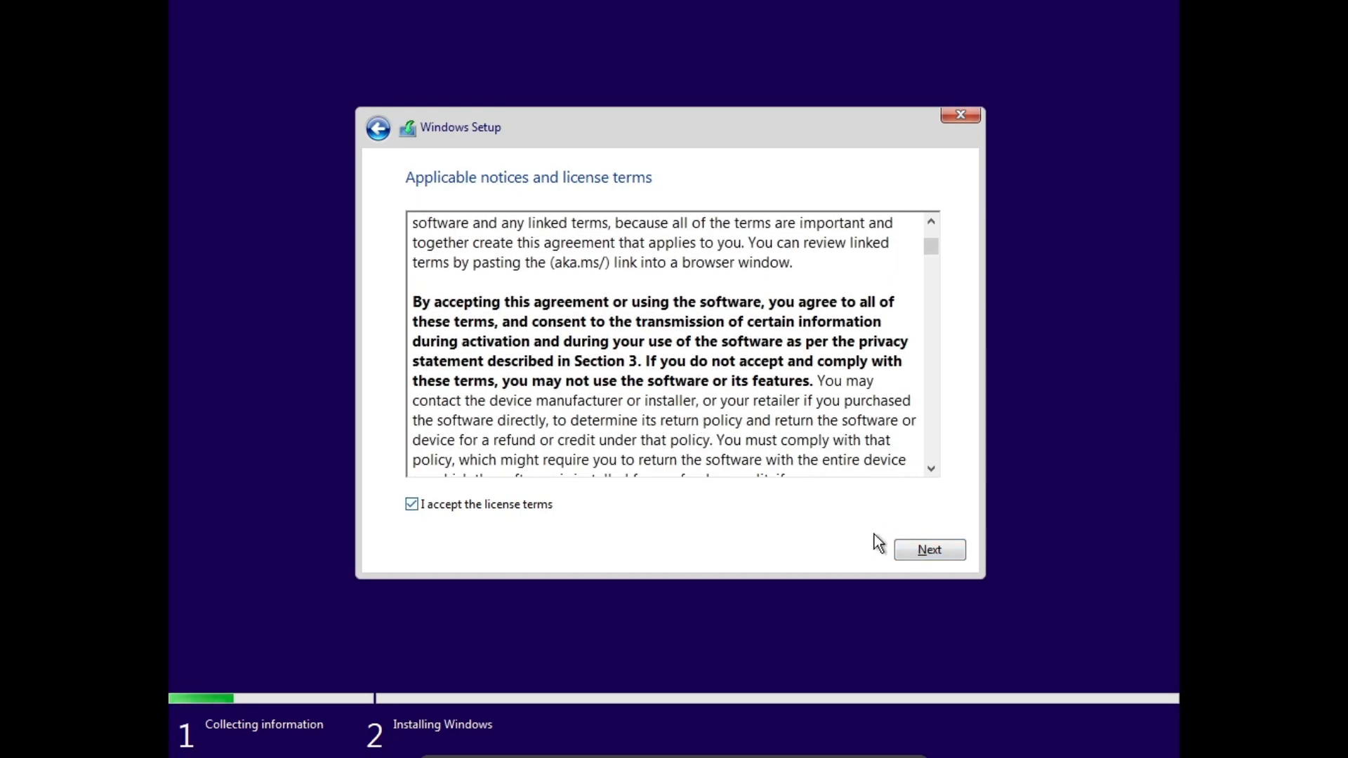
left_click(941, 549)
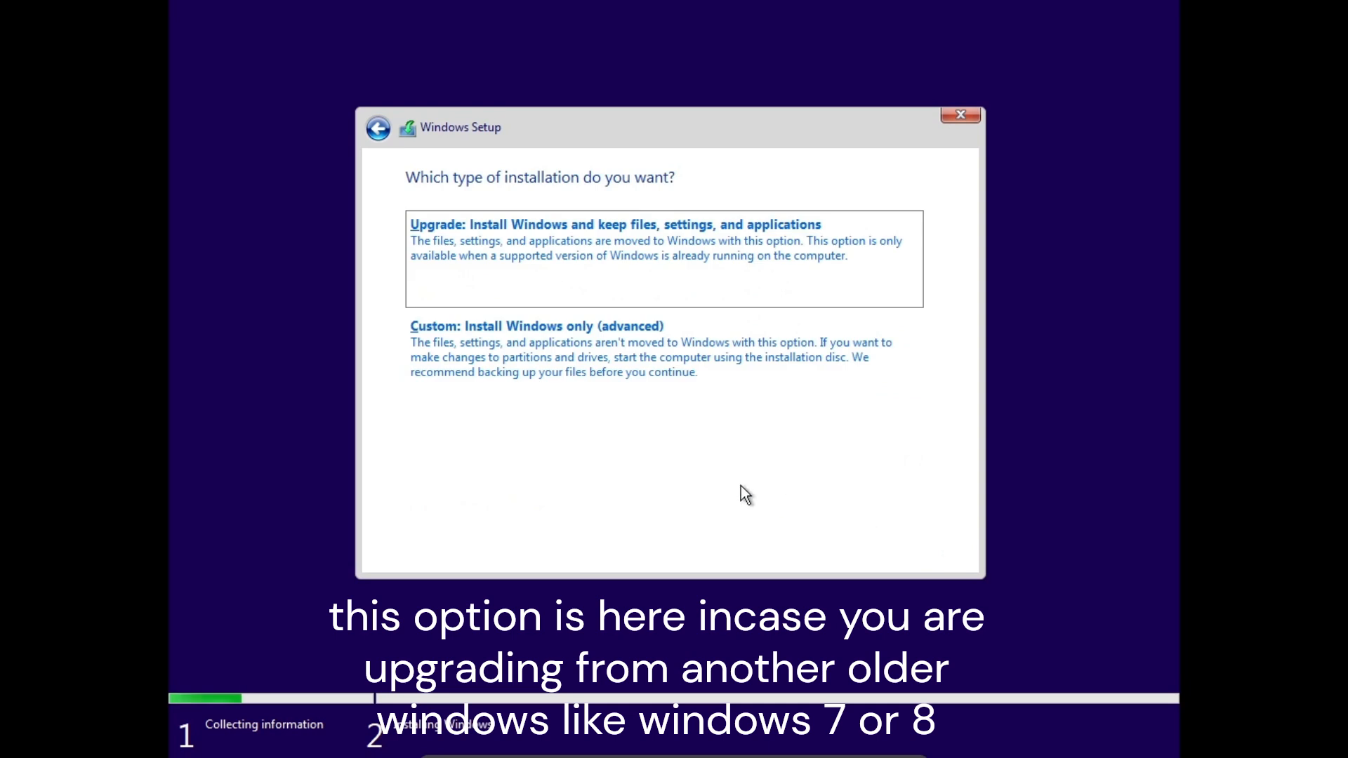
left_click(466, 338)
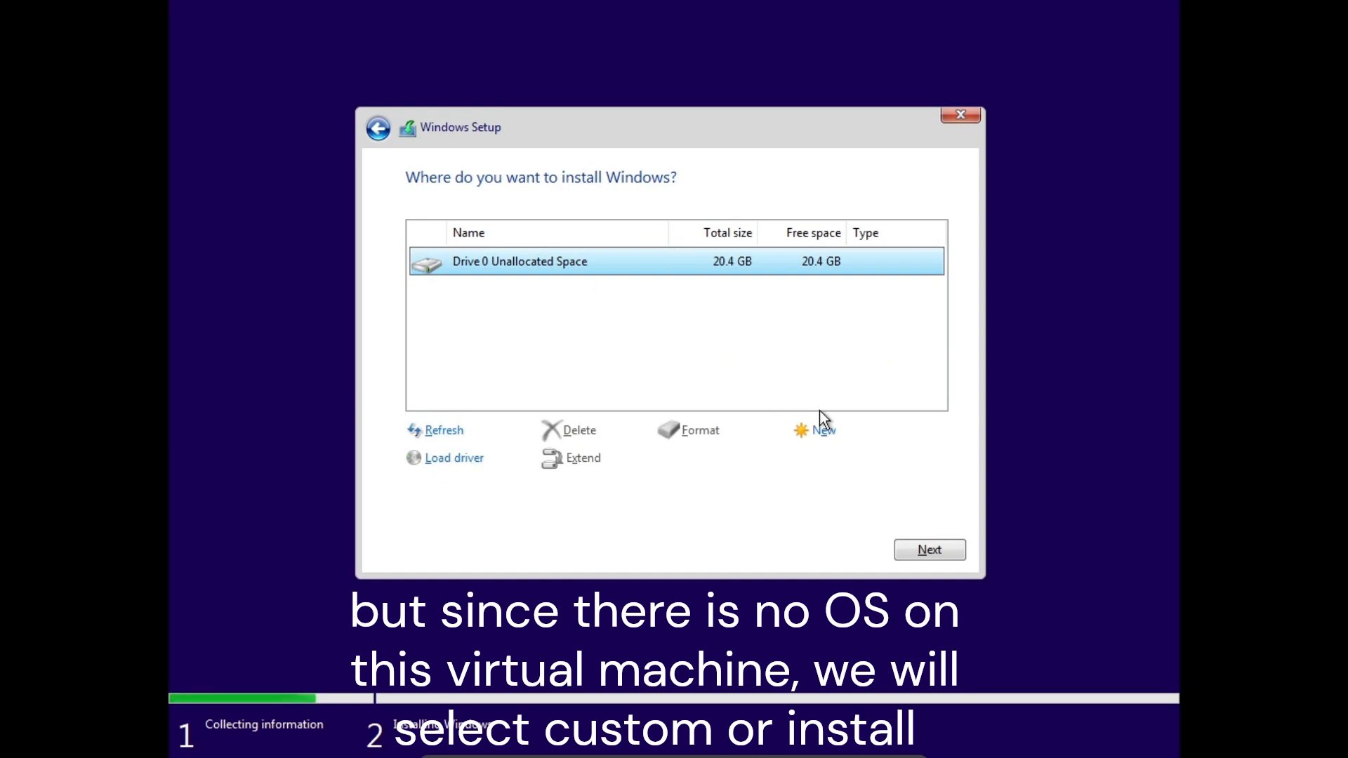
left_click(925, 553)
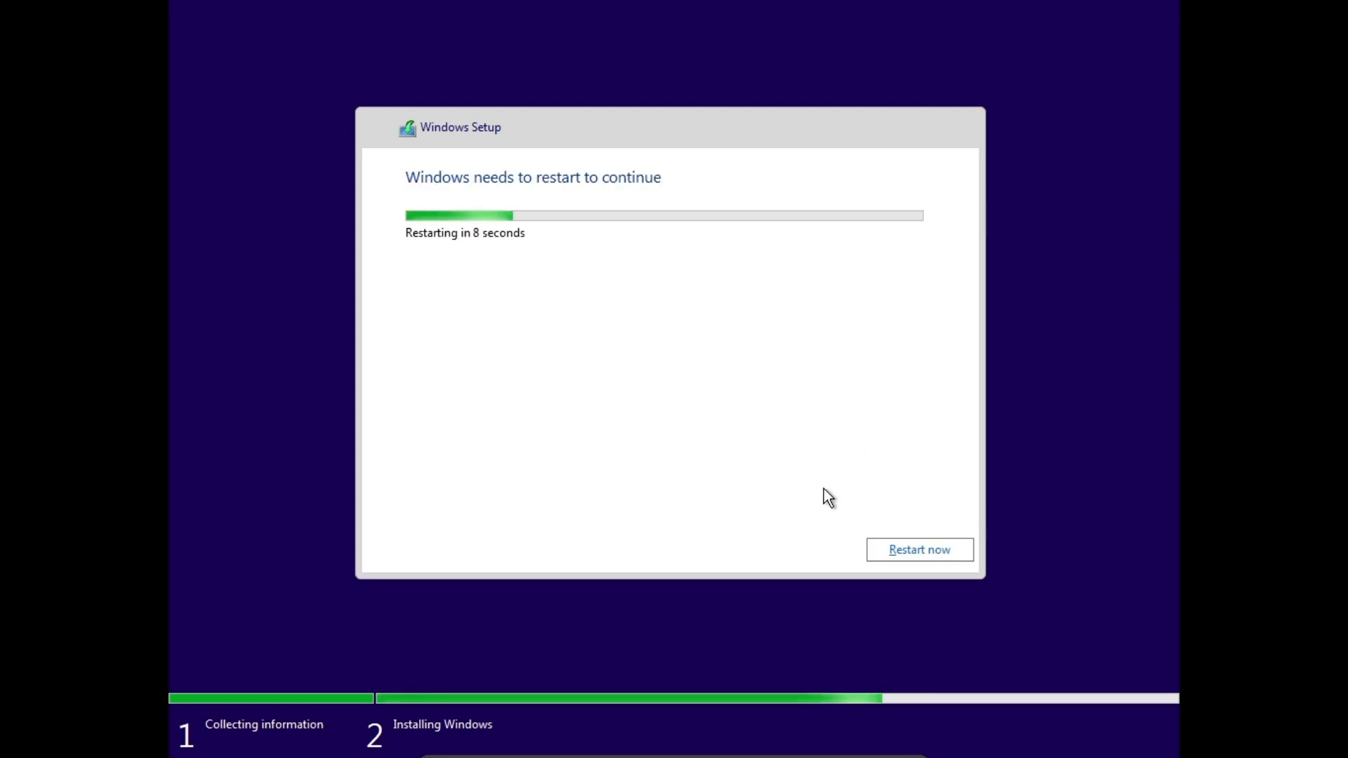
Choose Restart now in Windows Setup to reboot the VM immediately.
left_click(882, 546)
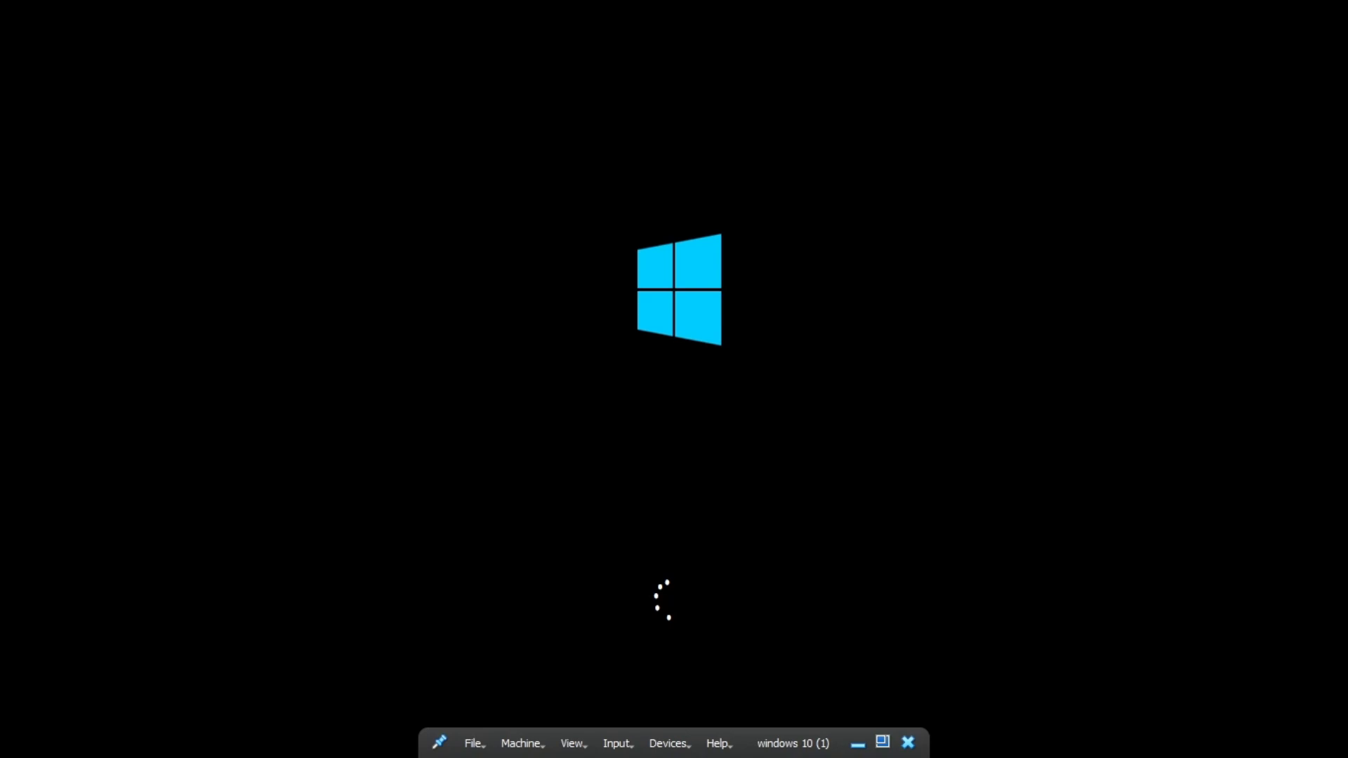
Eject the Win10 installer ISO from the VM's virtual optical drive via Devices > Optical Drives.
left_click(685, 744)
mouse_move(723, 567)
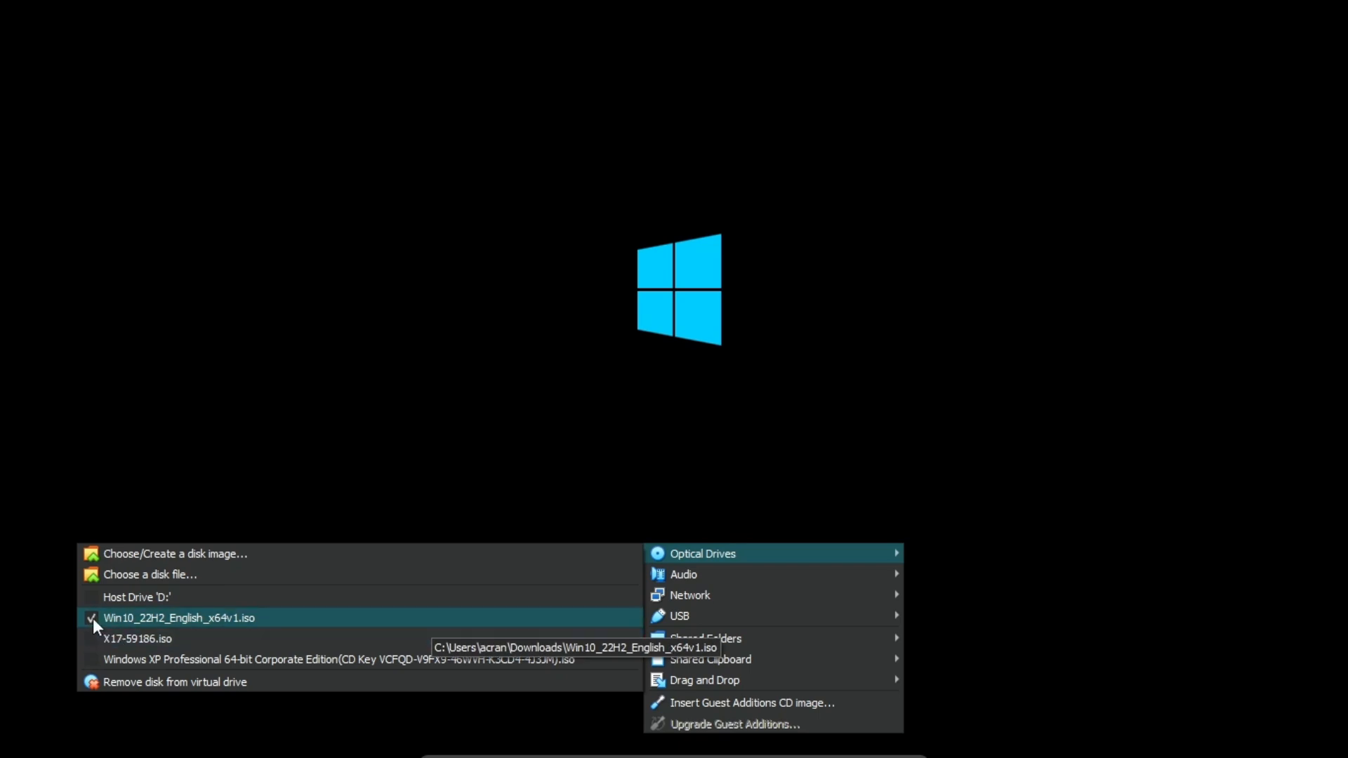
left_click(37, 467)
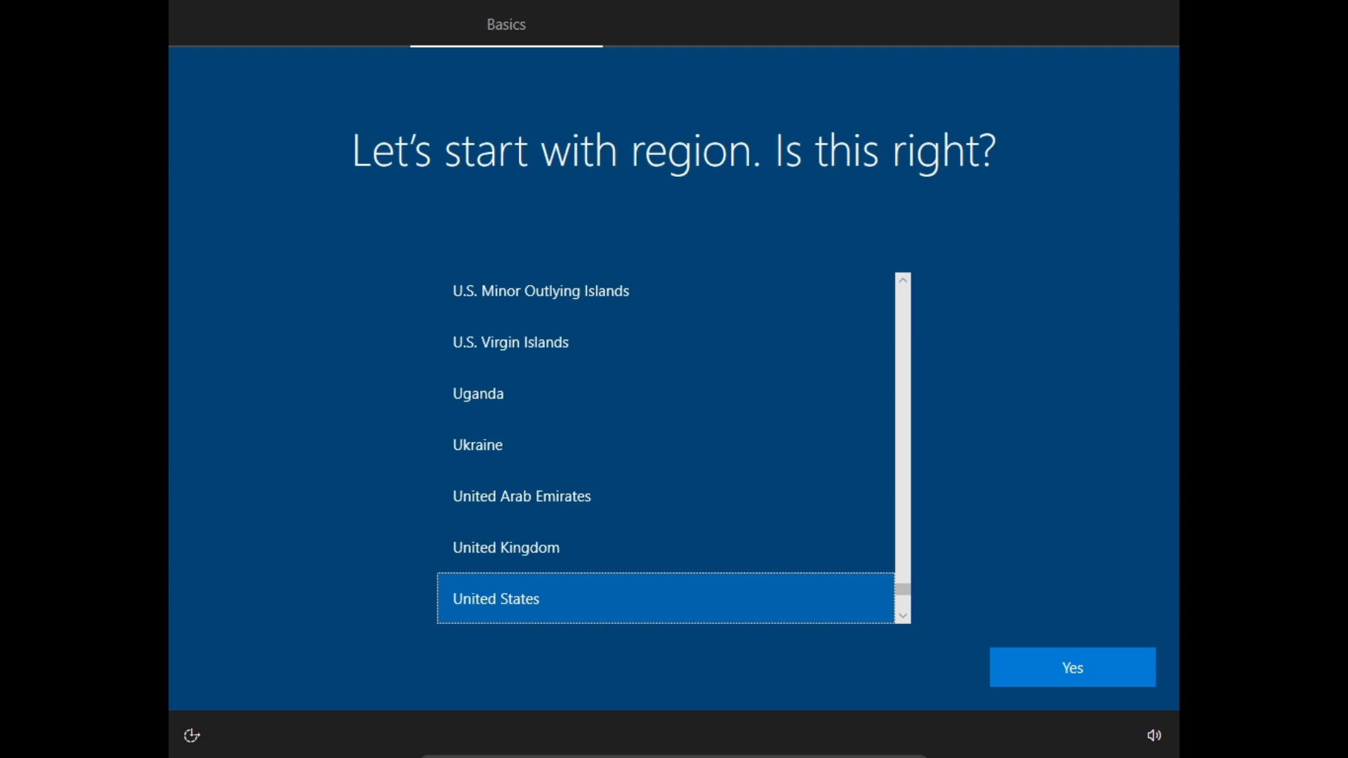
Accept United States as the region and US as the keyboard layout.
scroll(794, 486, "down", 5)
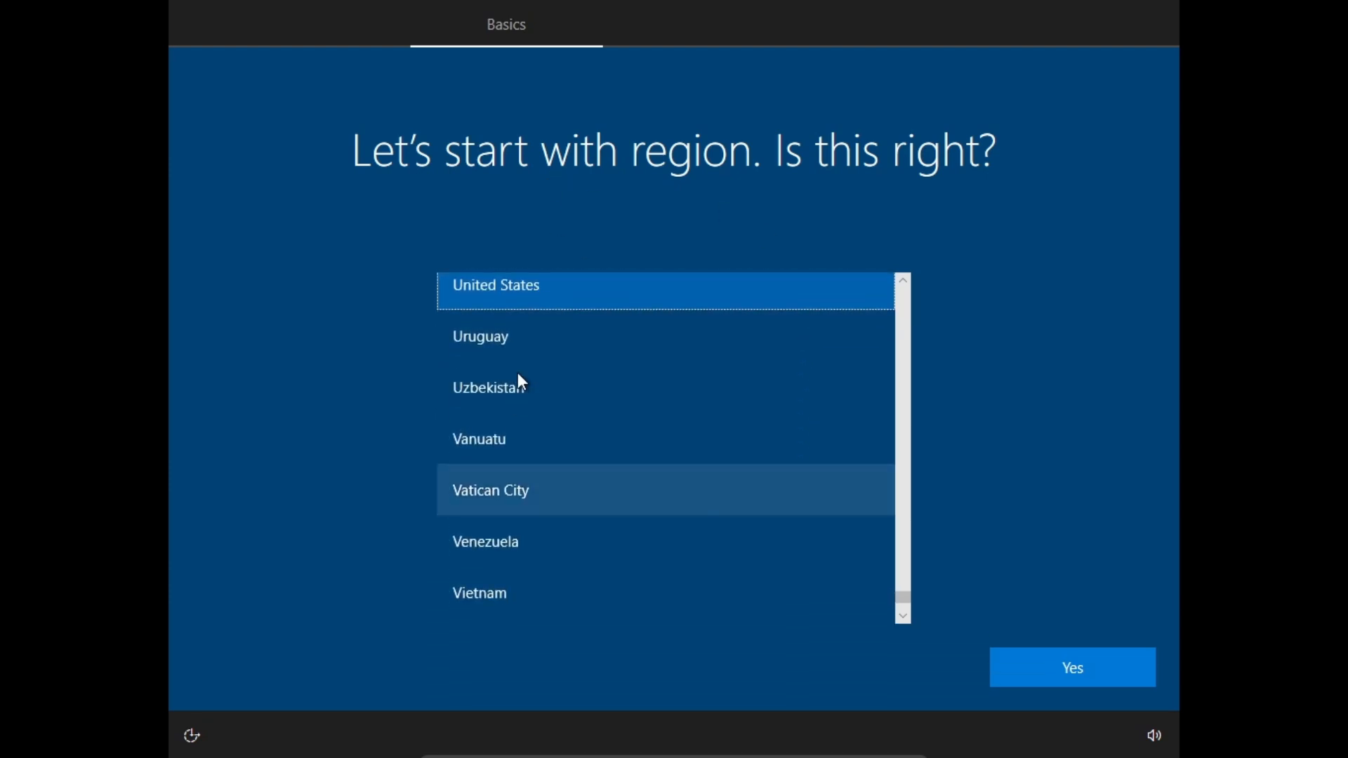
scroll(772, 520, "up", 2)
left_click(1032, 673)
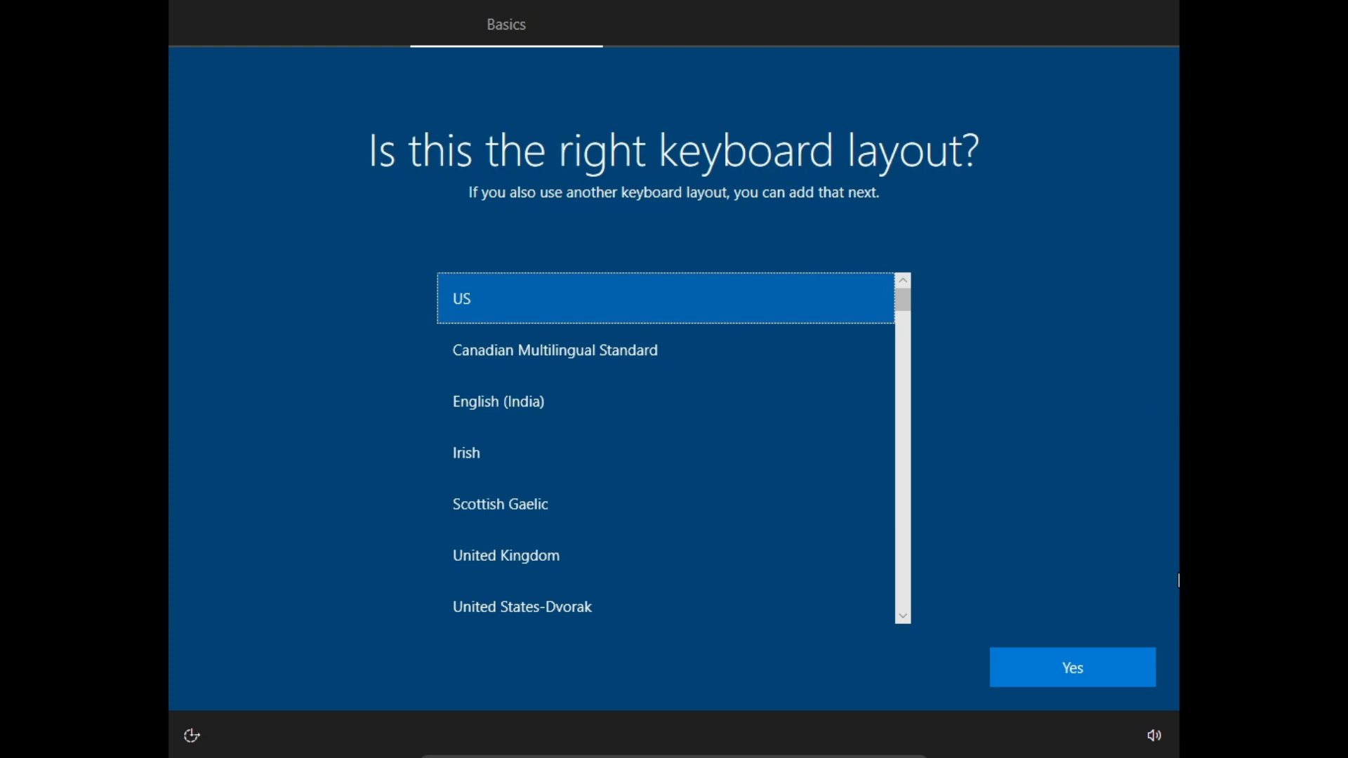
left_click(1053, 668)
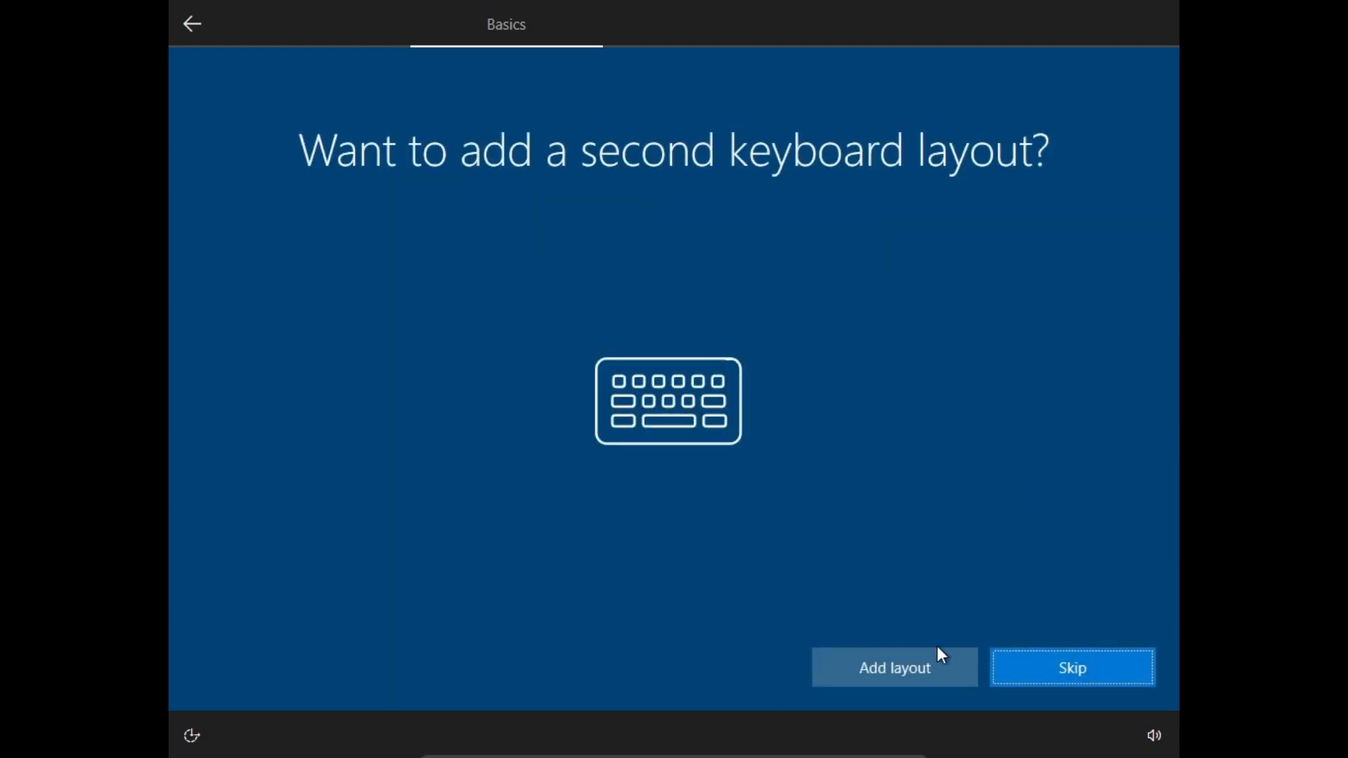
Skip adding a second keyboard layout and mute the VM's speakers from the volume flyout.
left_click(1148, 666)
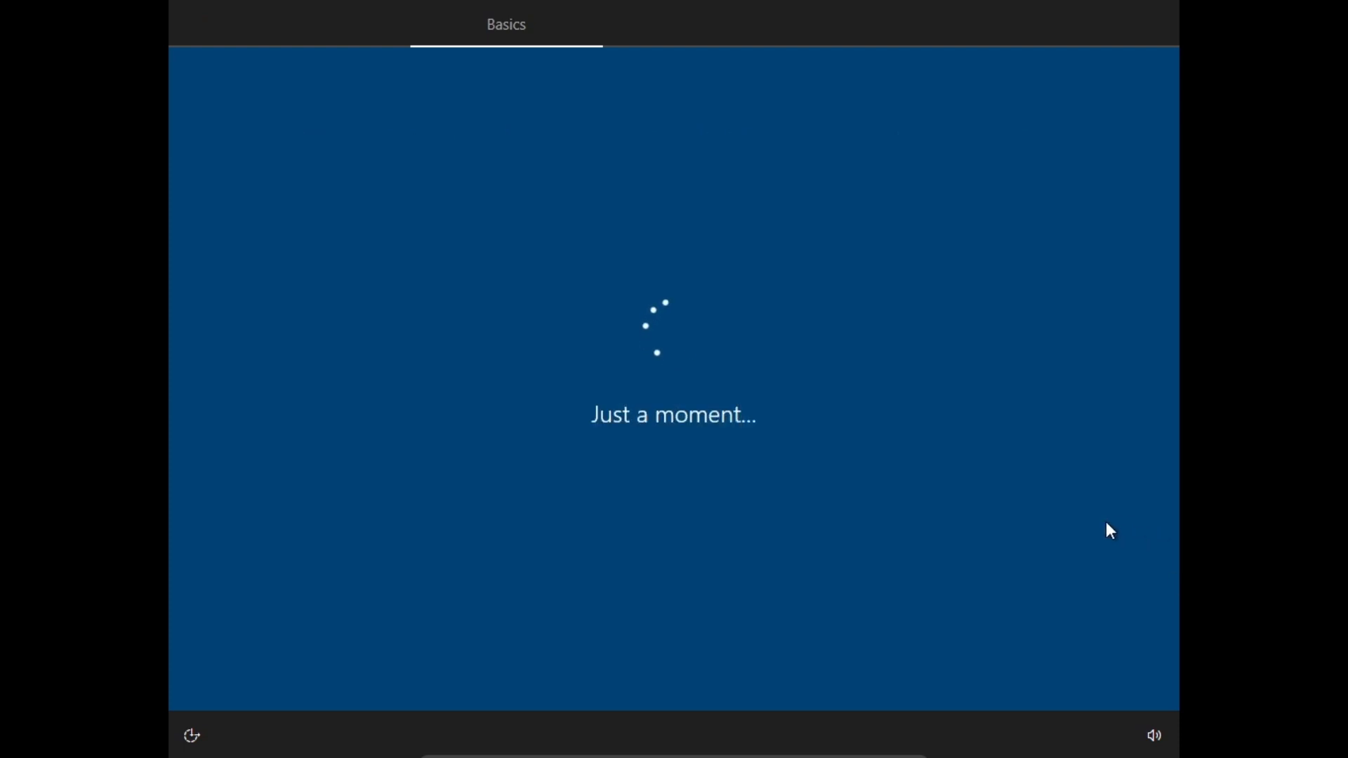
left_click(1140, 743)
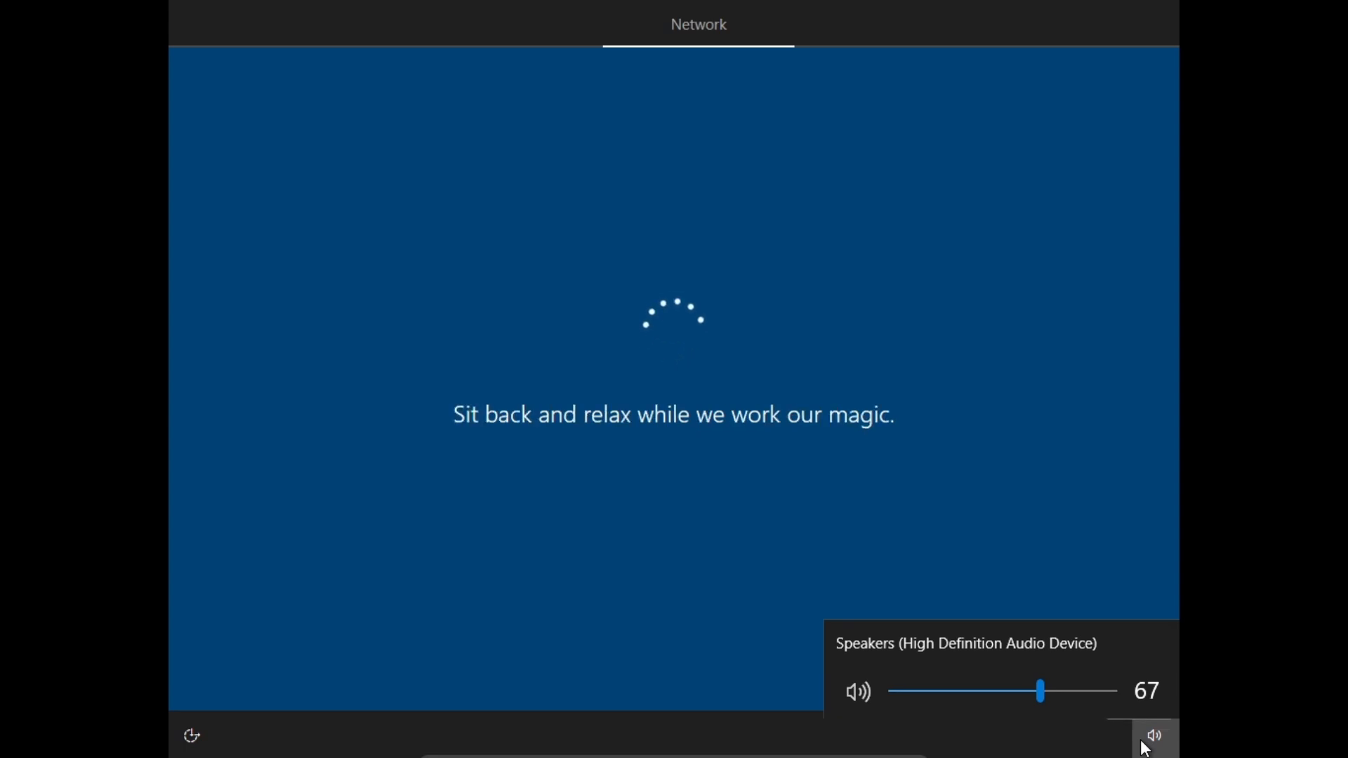
left_click(856, 683)
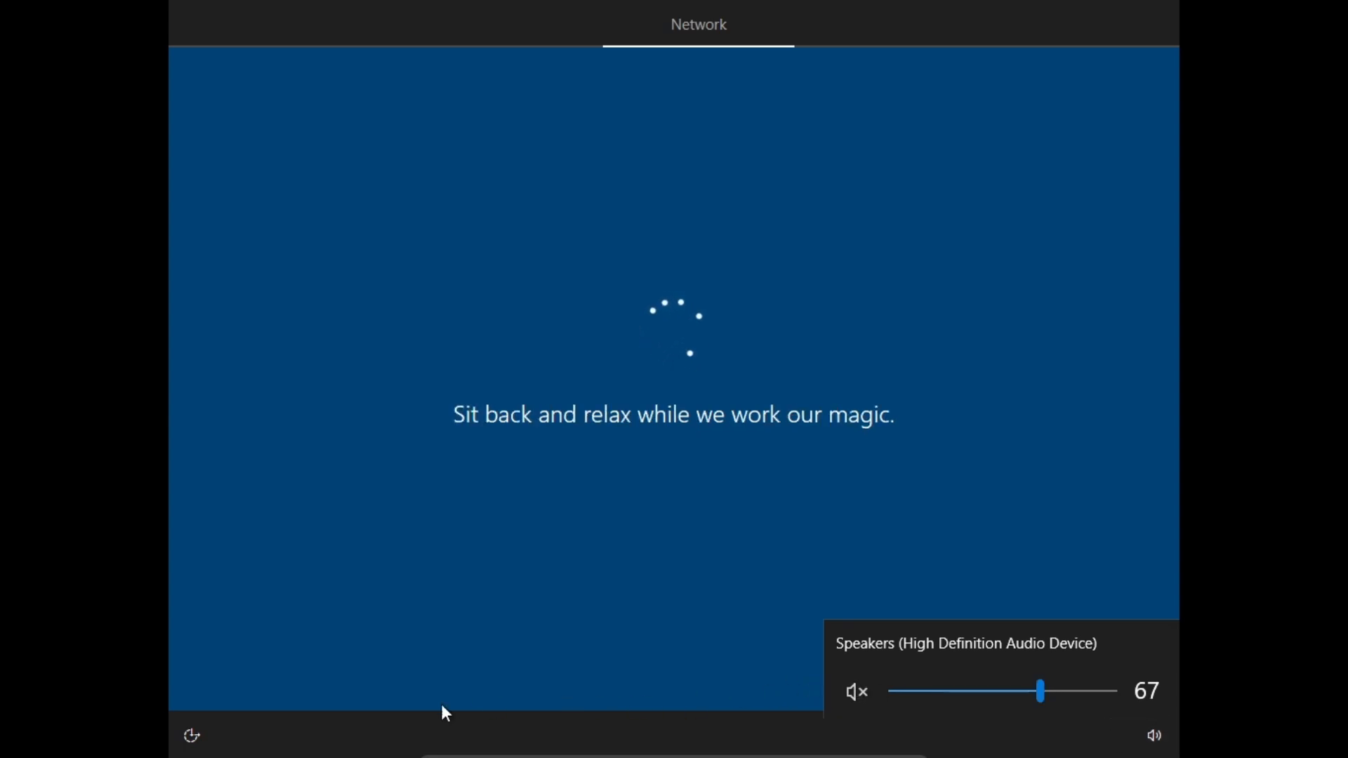
left_click(253, 609)
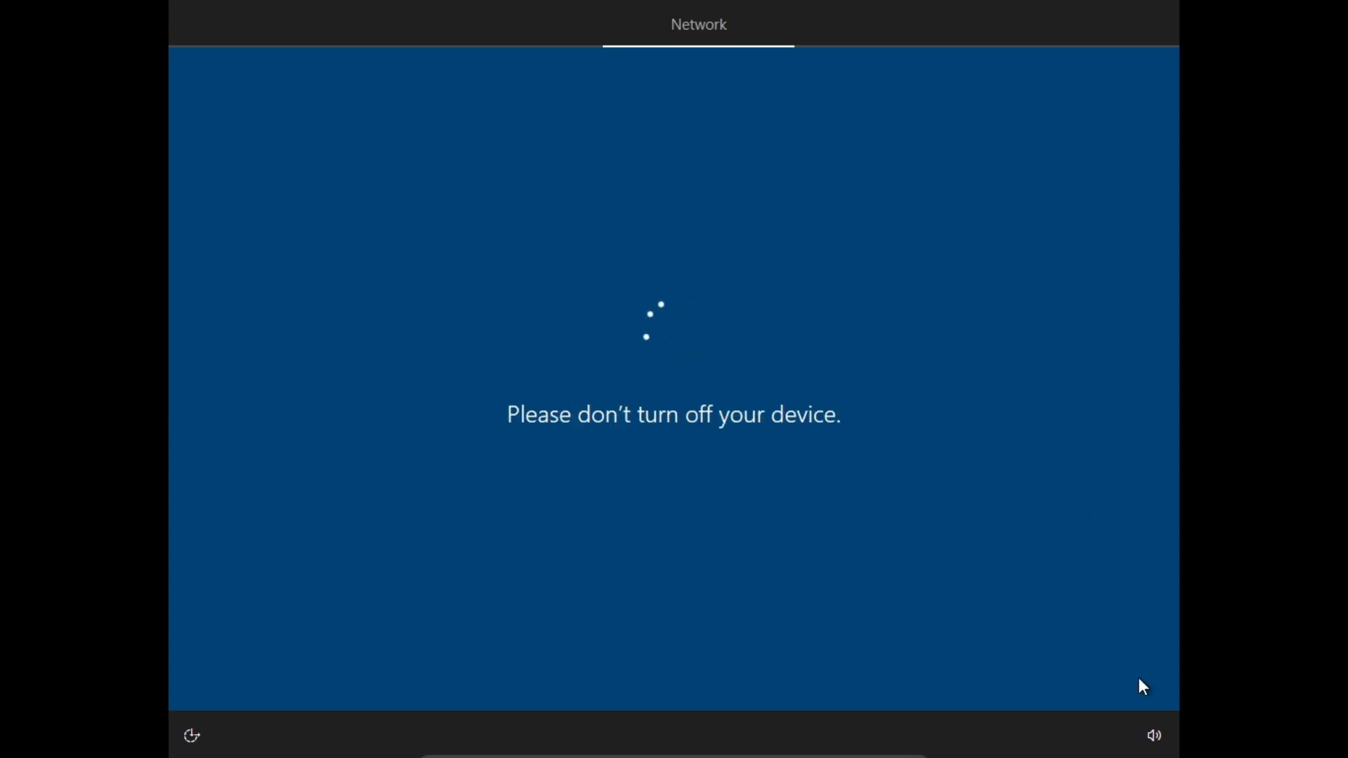
left_click(1143, 741)
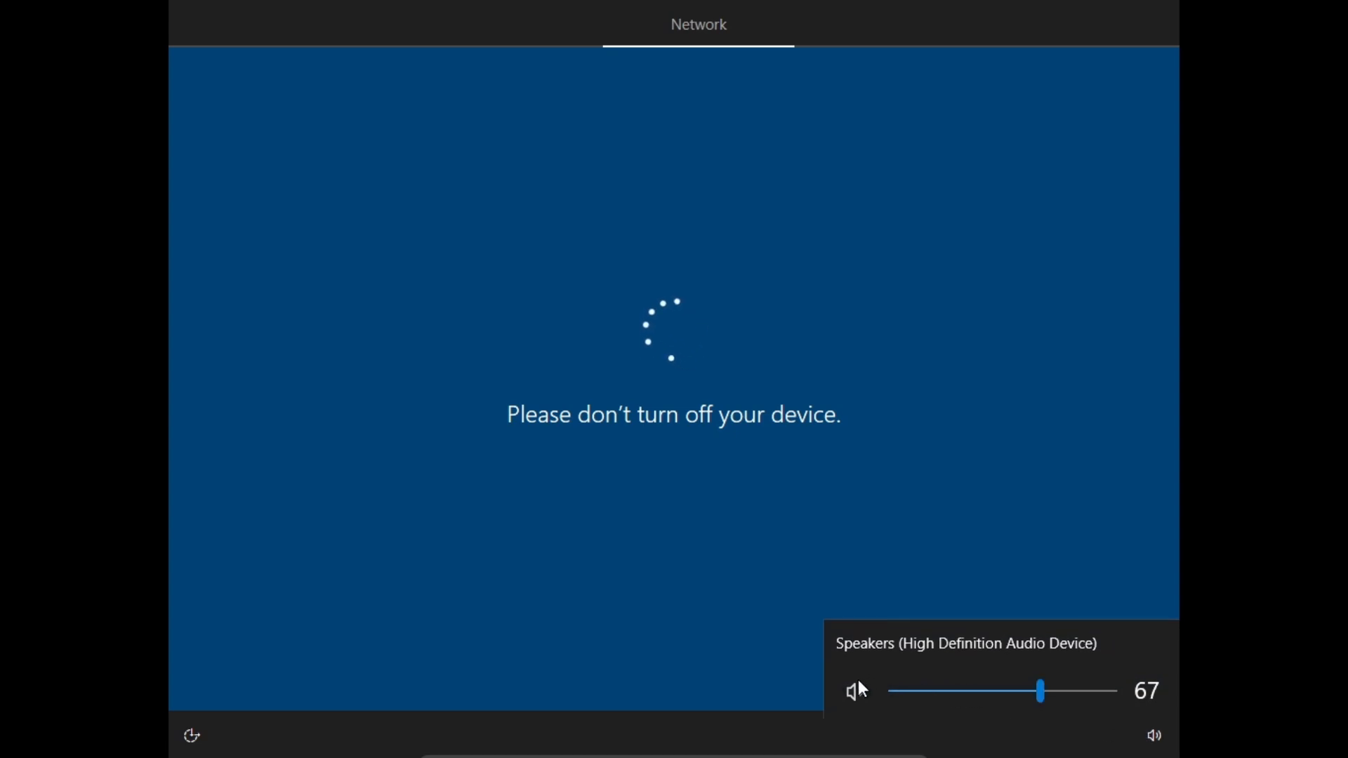
left_click(269, 702)
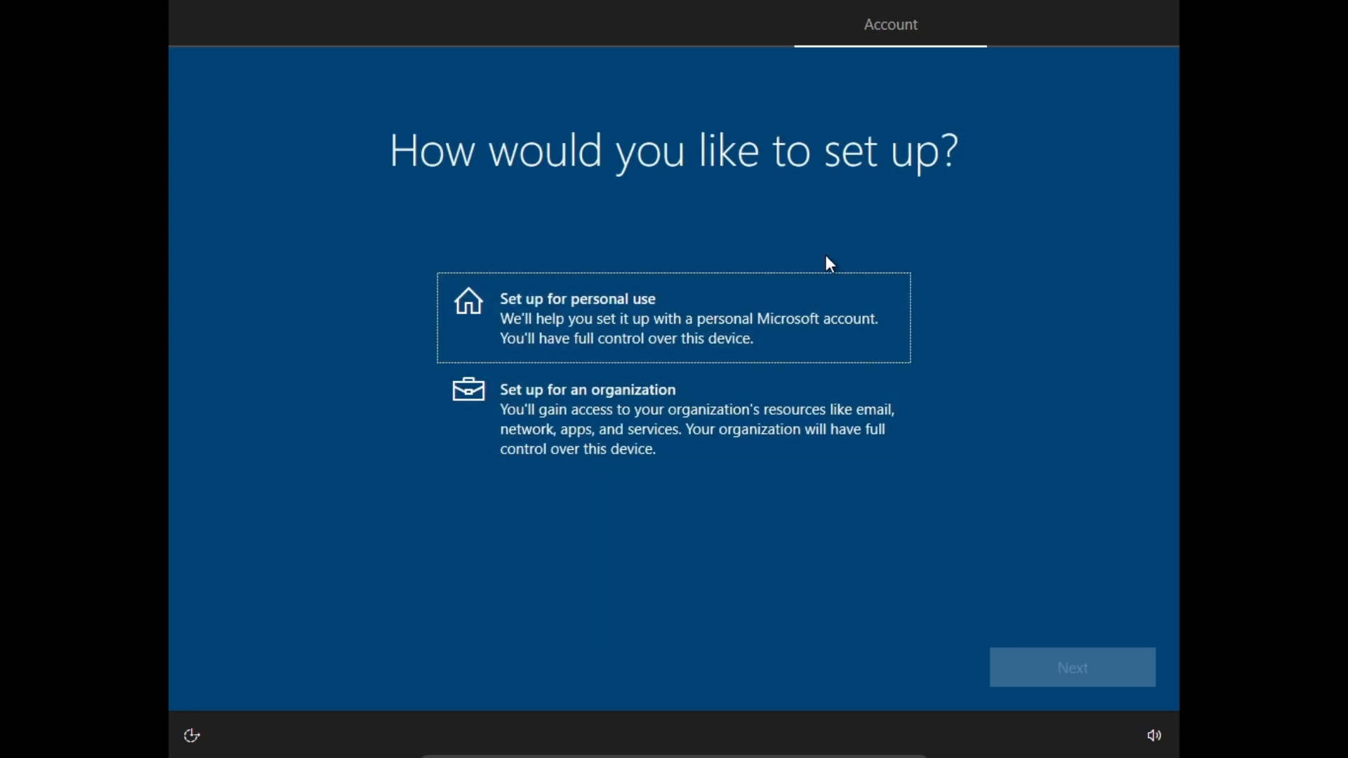
Choose Set up for personal use, then Offline account with Limited experience.
left_click(848, 319)
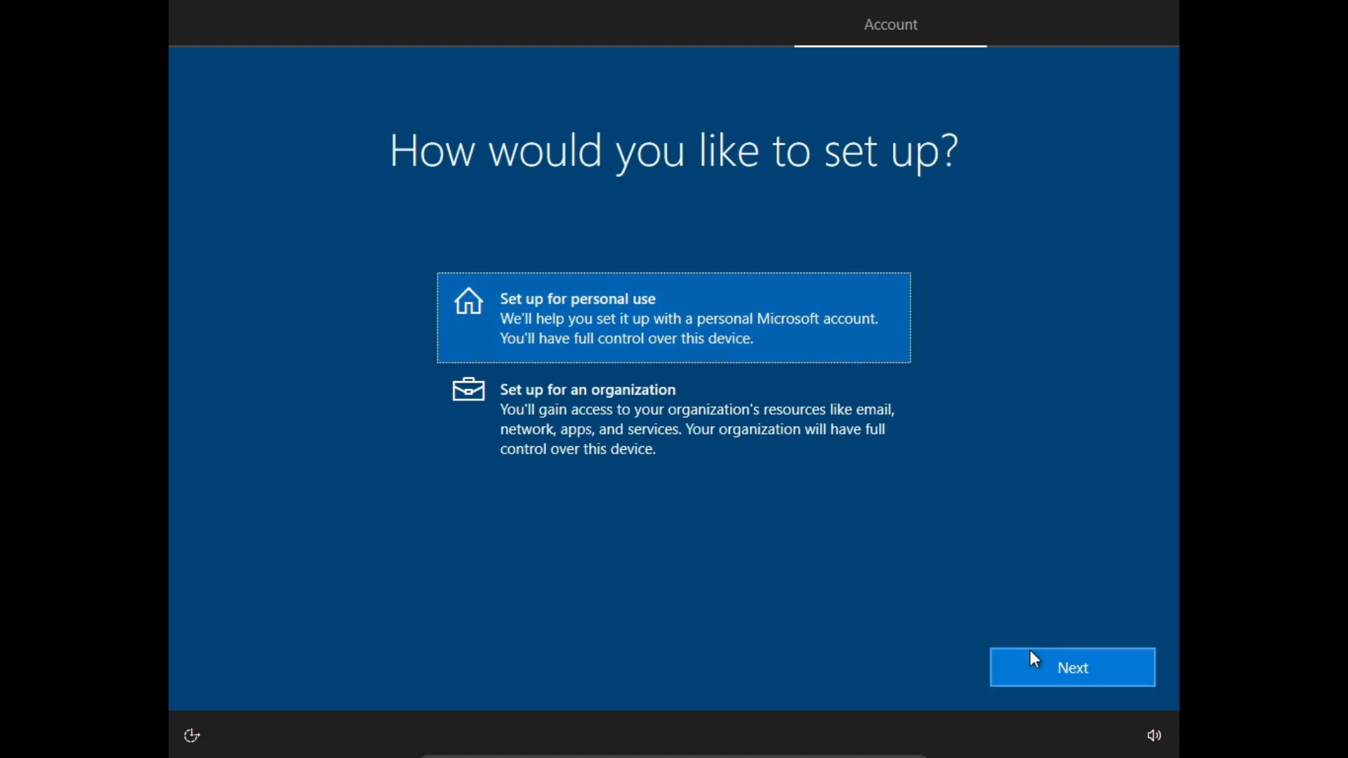
left_click(1031, 670)
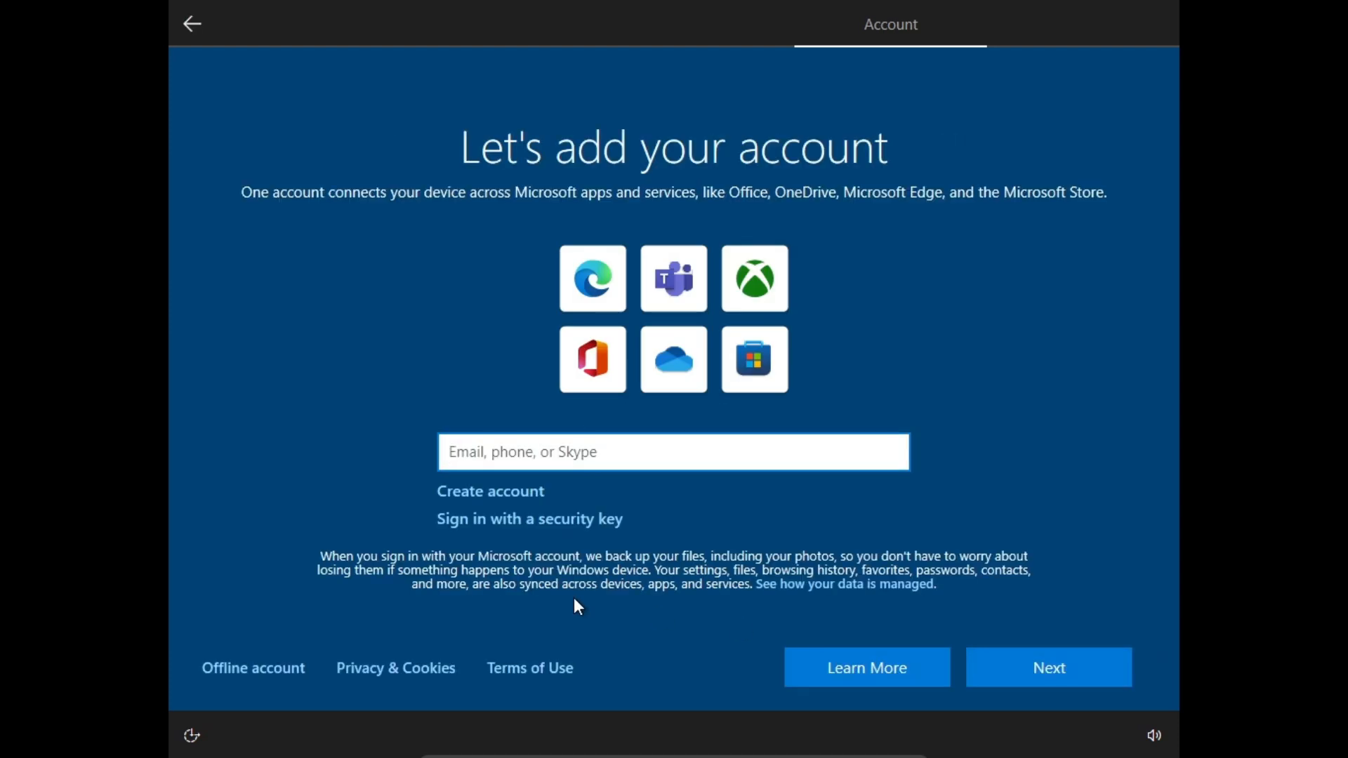
left_click(217, 667)
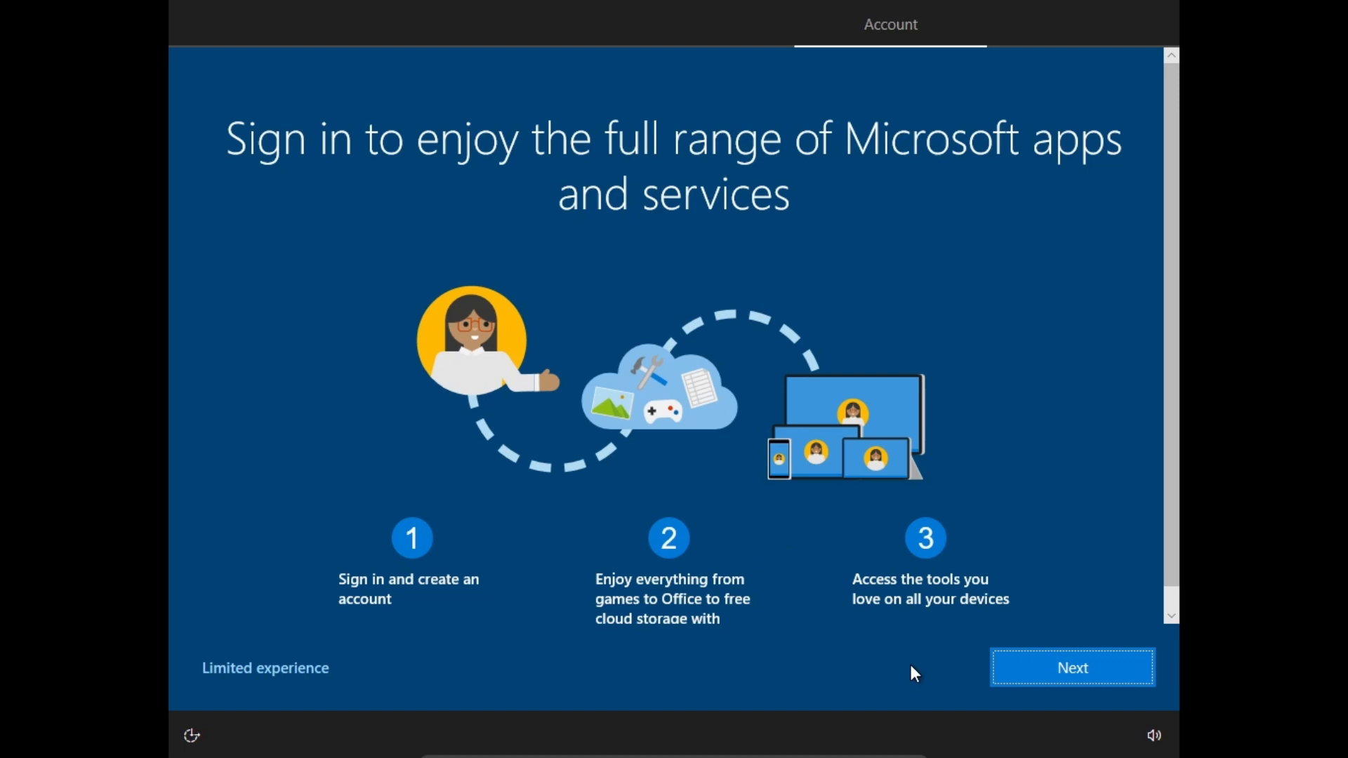
left_click(285, 665)
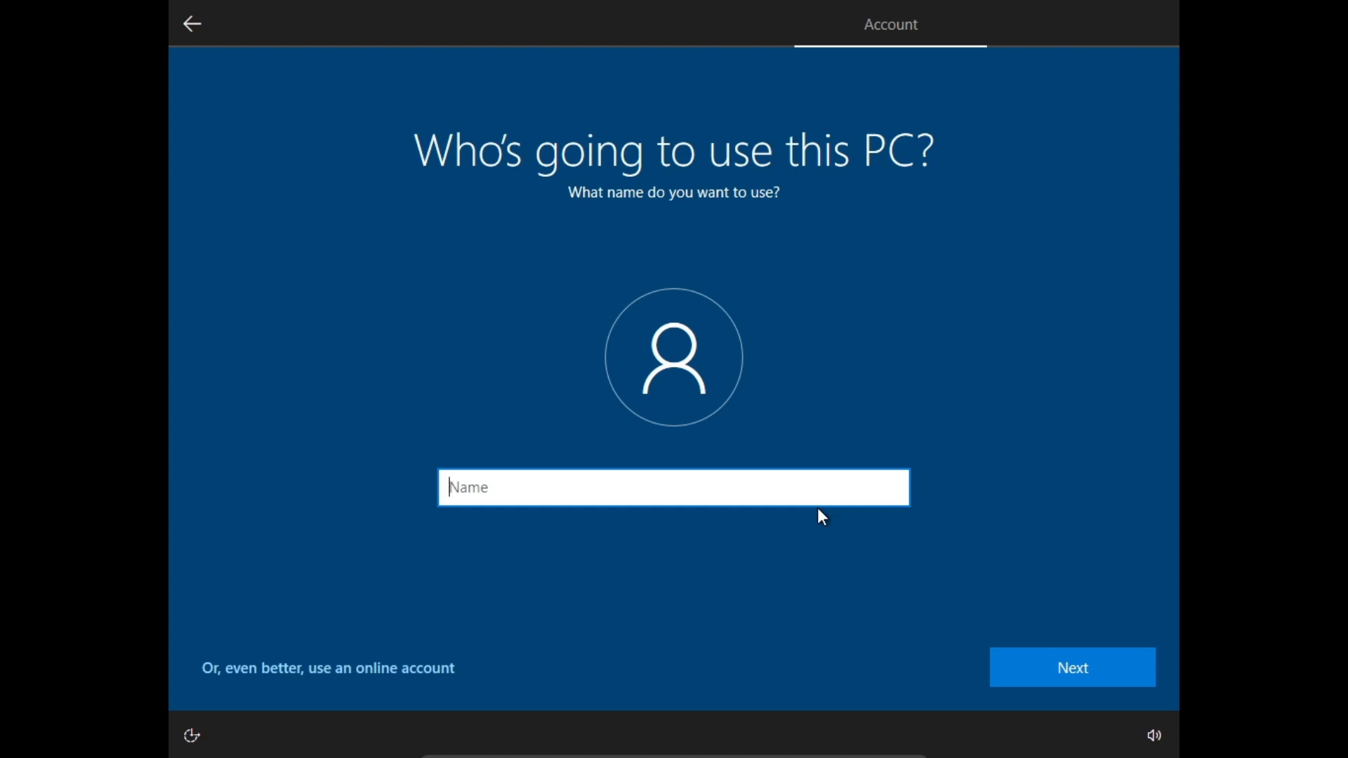
Enter the local account's user name, then type its password and confirm it.
type("virtual meep")
left_click(1074, 659)
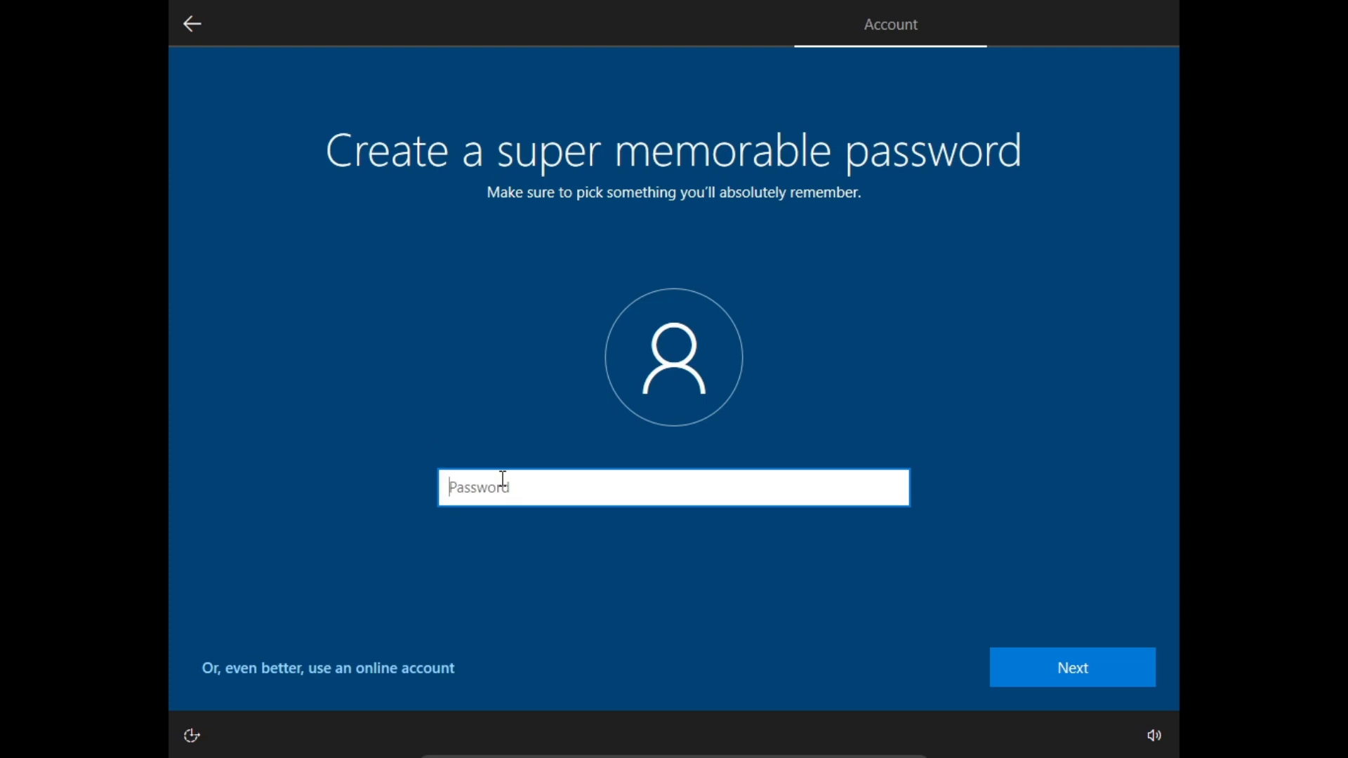
type("123456789")
key("Return")
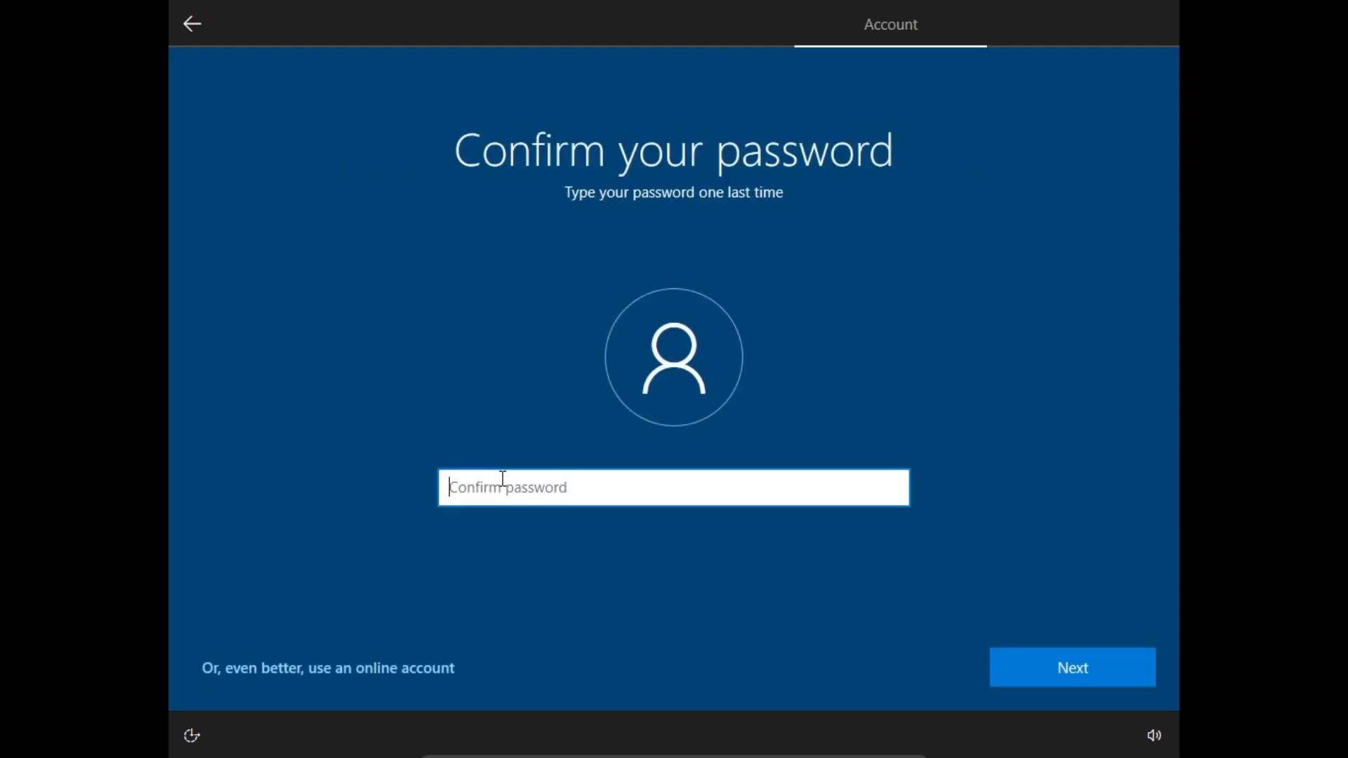
type("123456789")
key("Return")
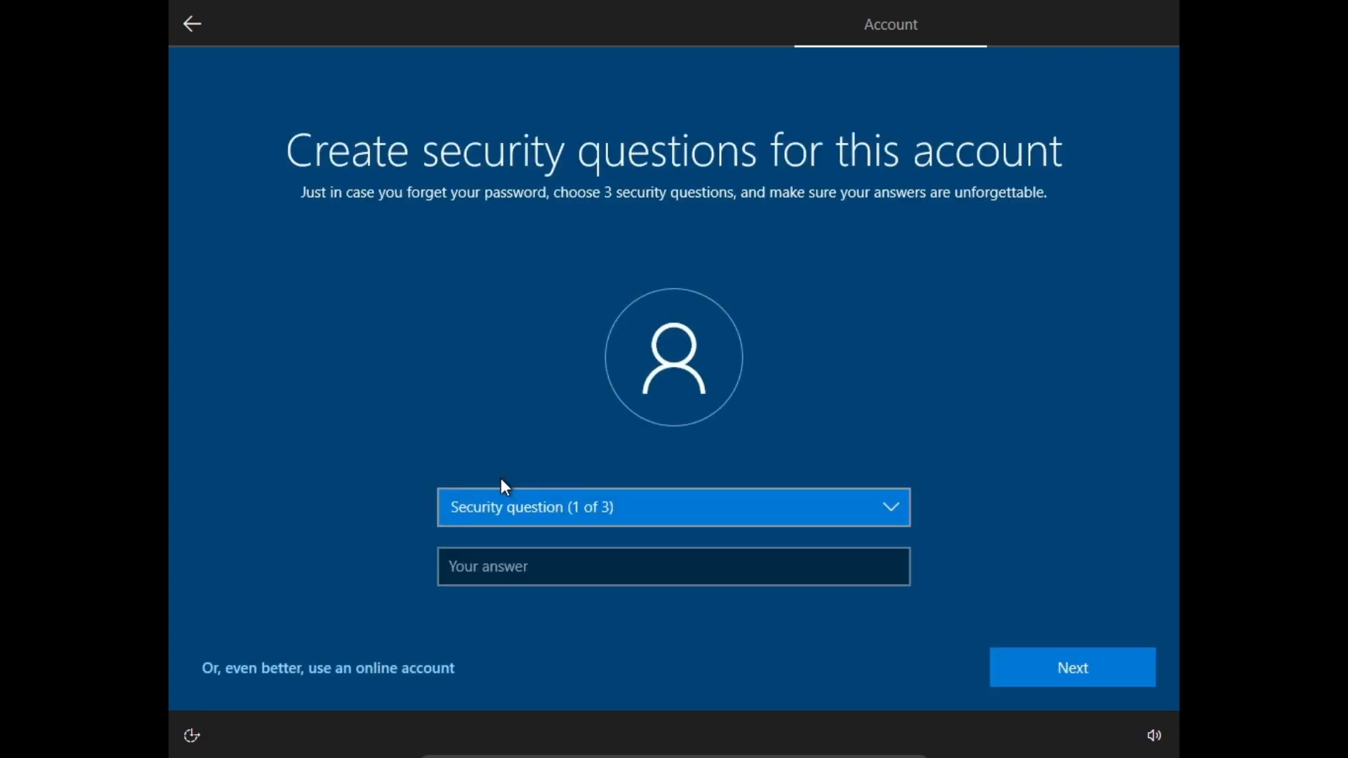
Choose the first pet's name security question and enter an answer.
left_click(551, 505)
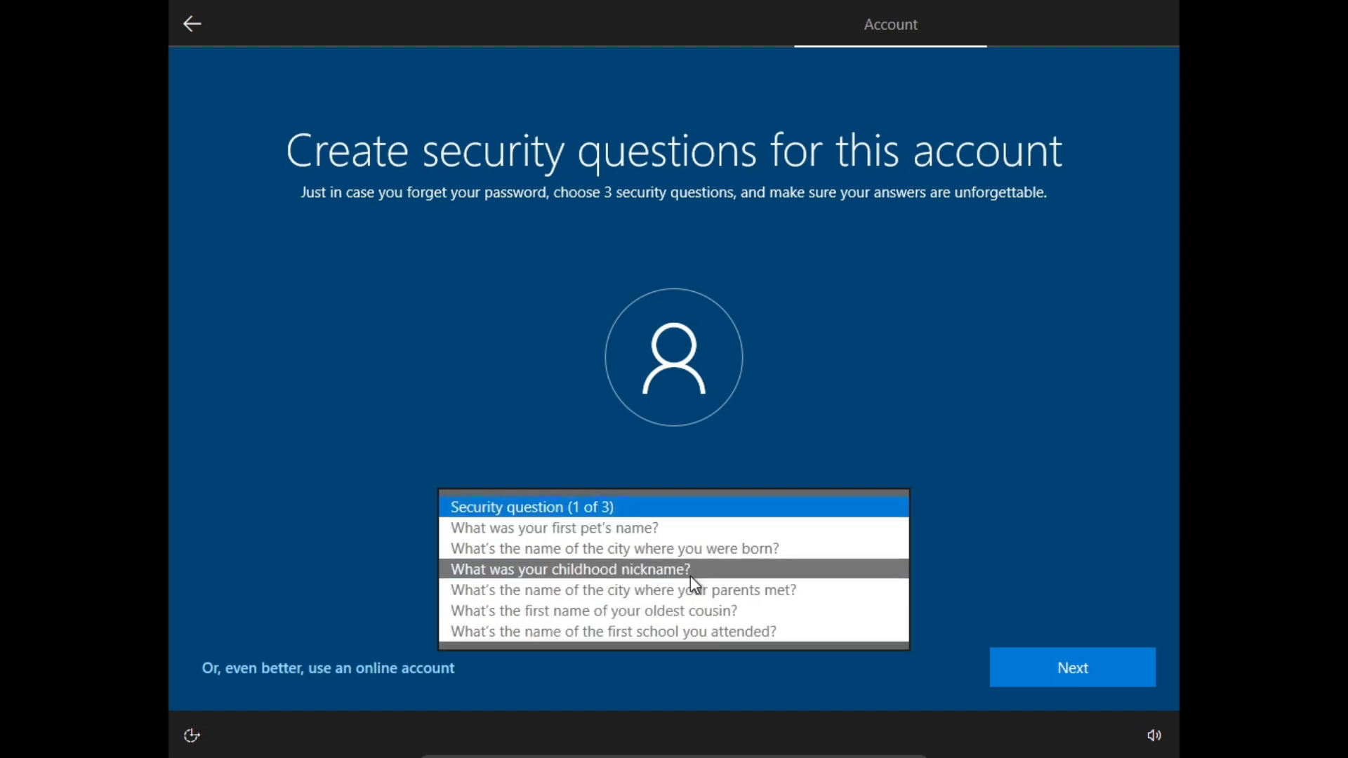
left_click(363, 522)
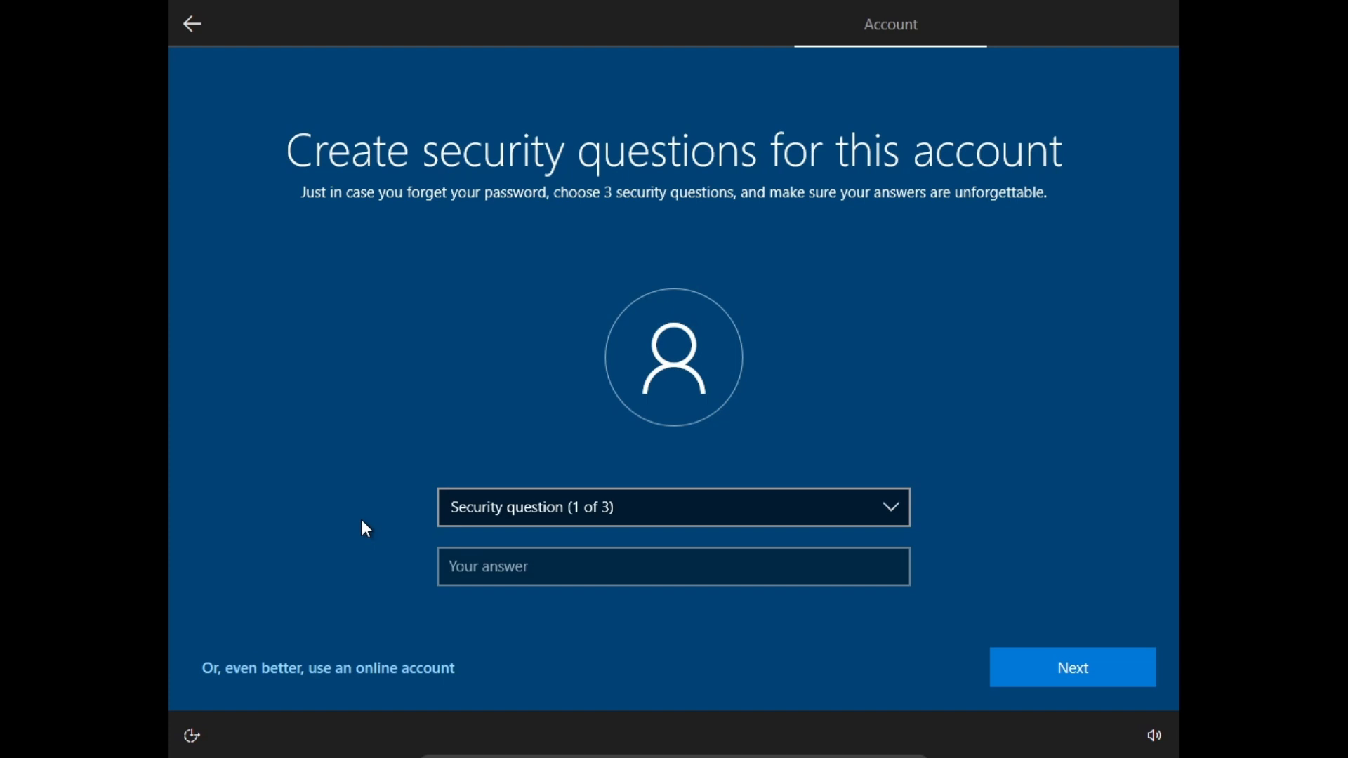
left_click(760, 491)
left_click(760, 527)
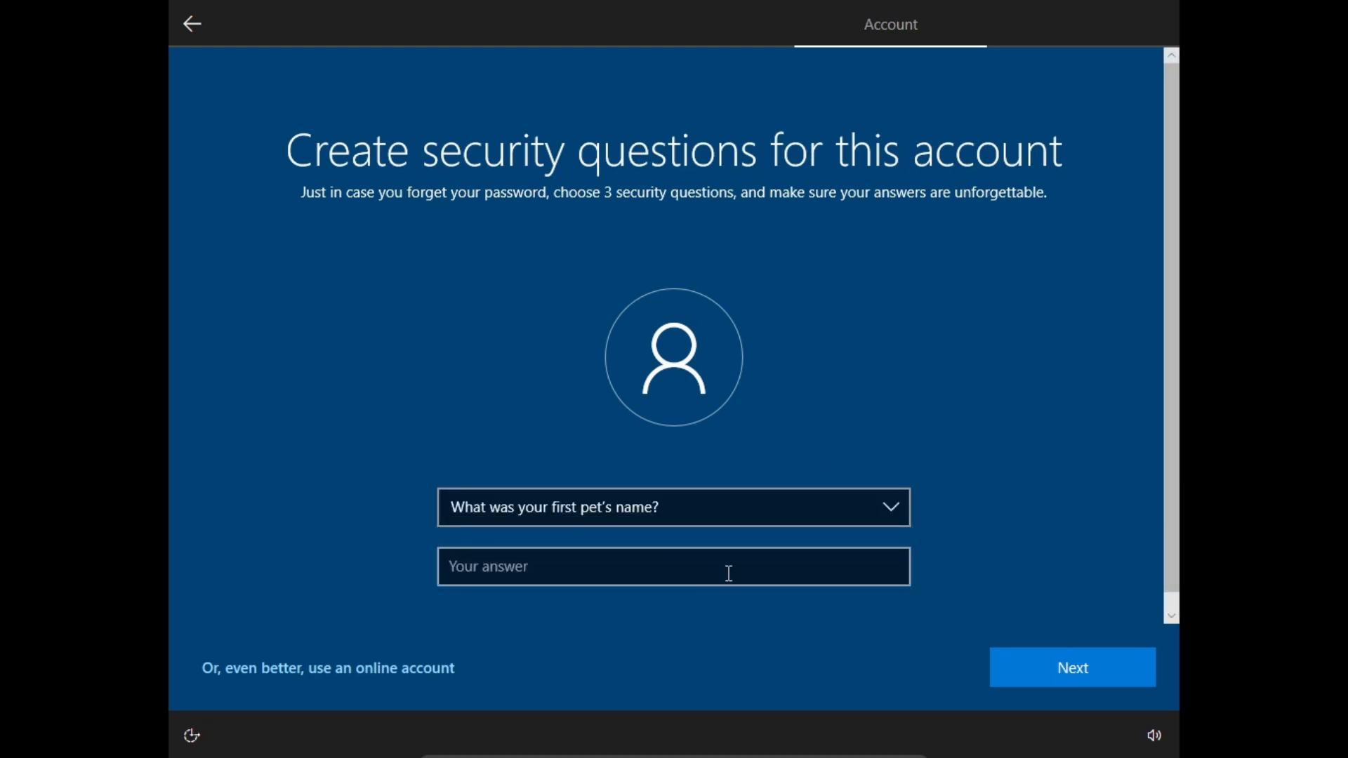
left_click(729, 574)
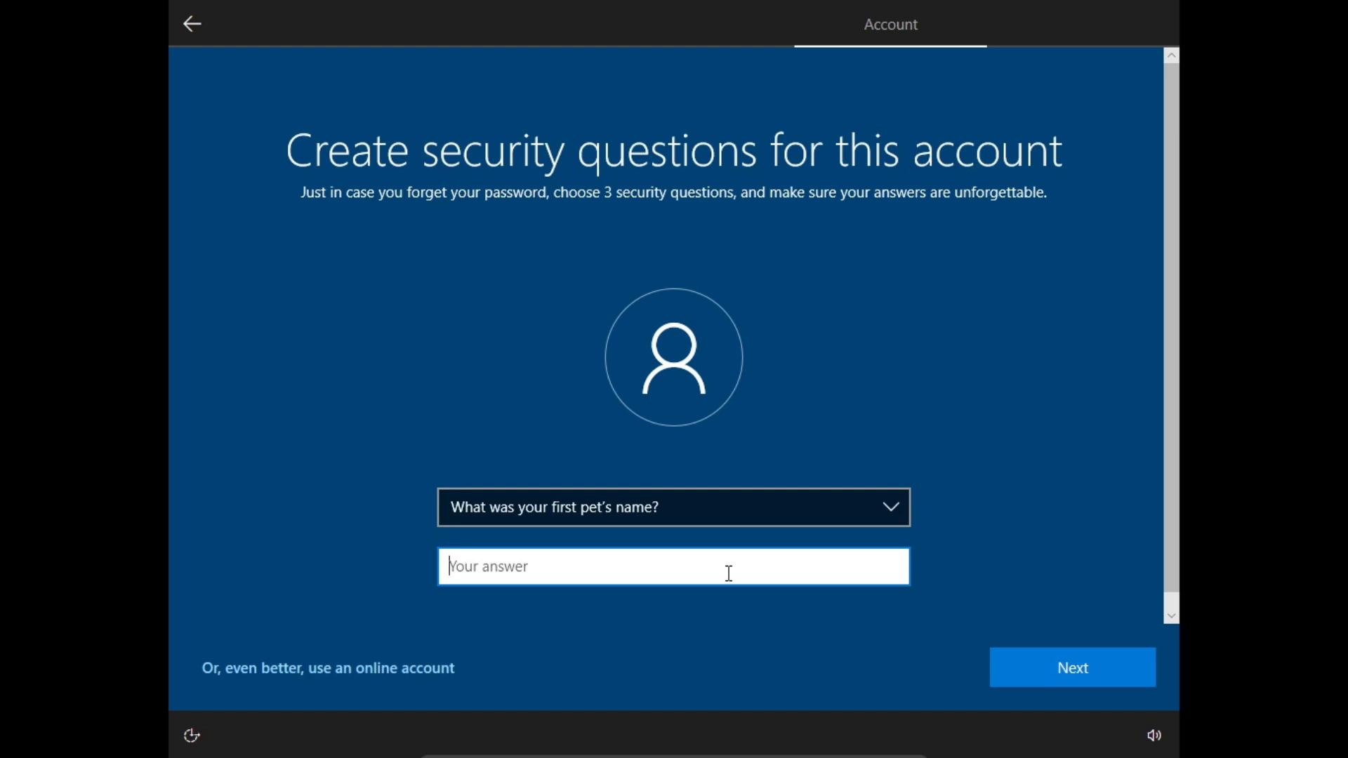
type("a")
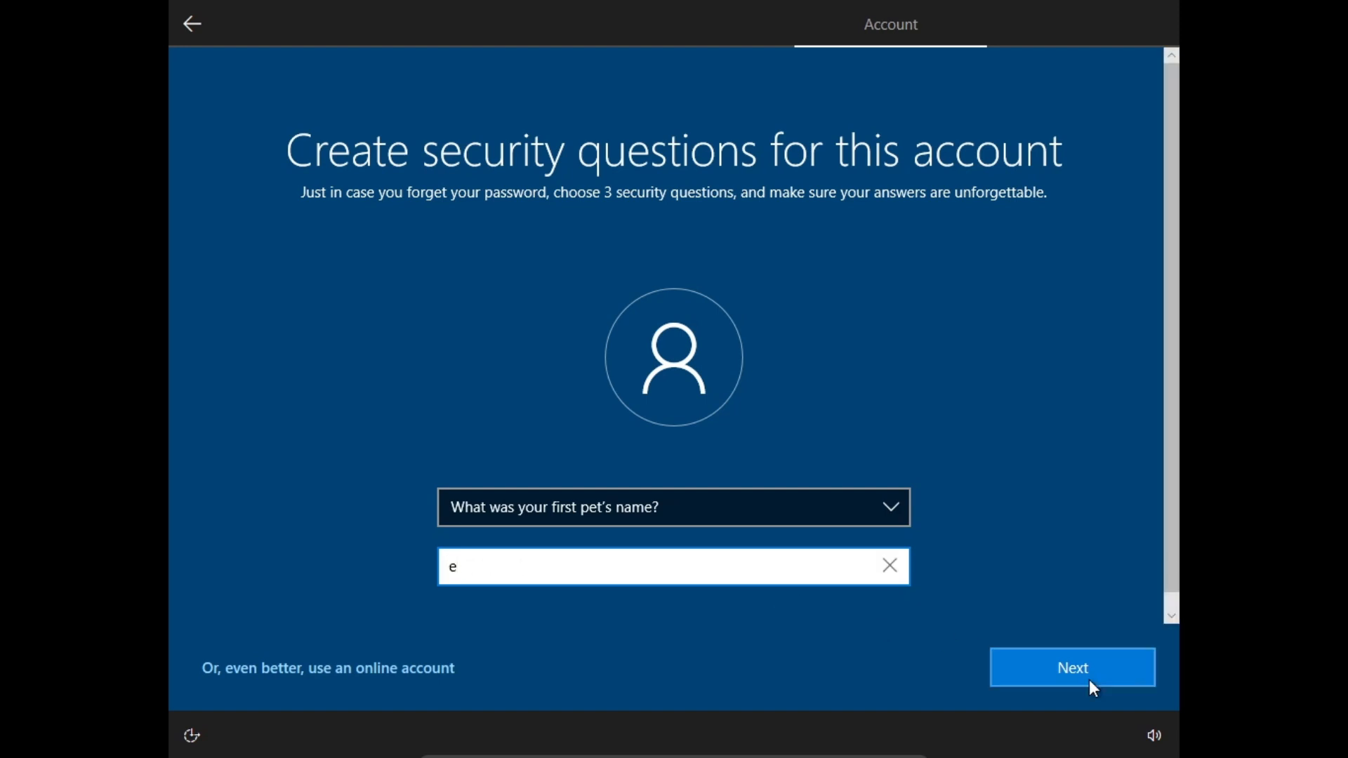
left_click(1089, 680)
Choose the city where your parents met as the second question and answer it.
left_click(658, 518)
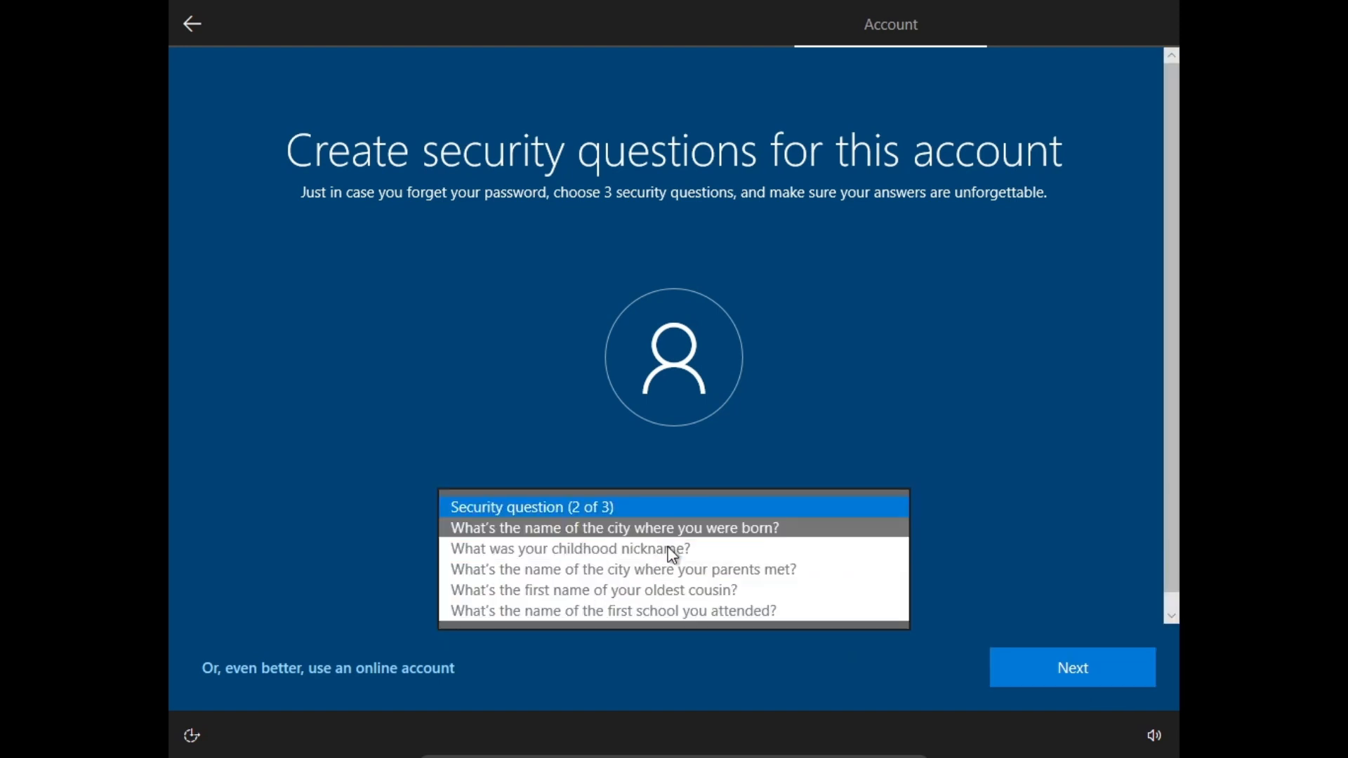
left_click(701, 568)
left_click(713, 577)
type("e")
left_click(1132, 679)
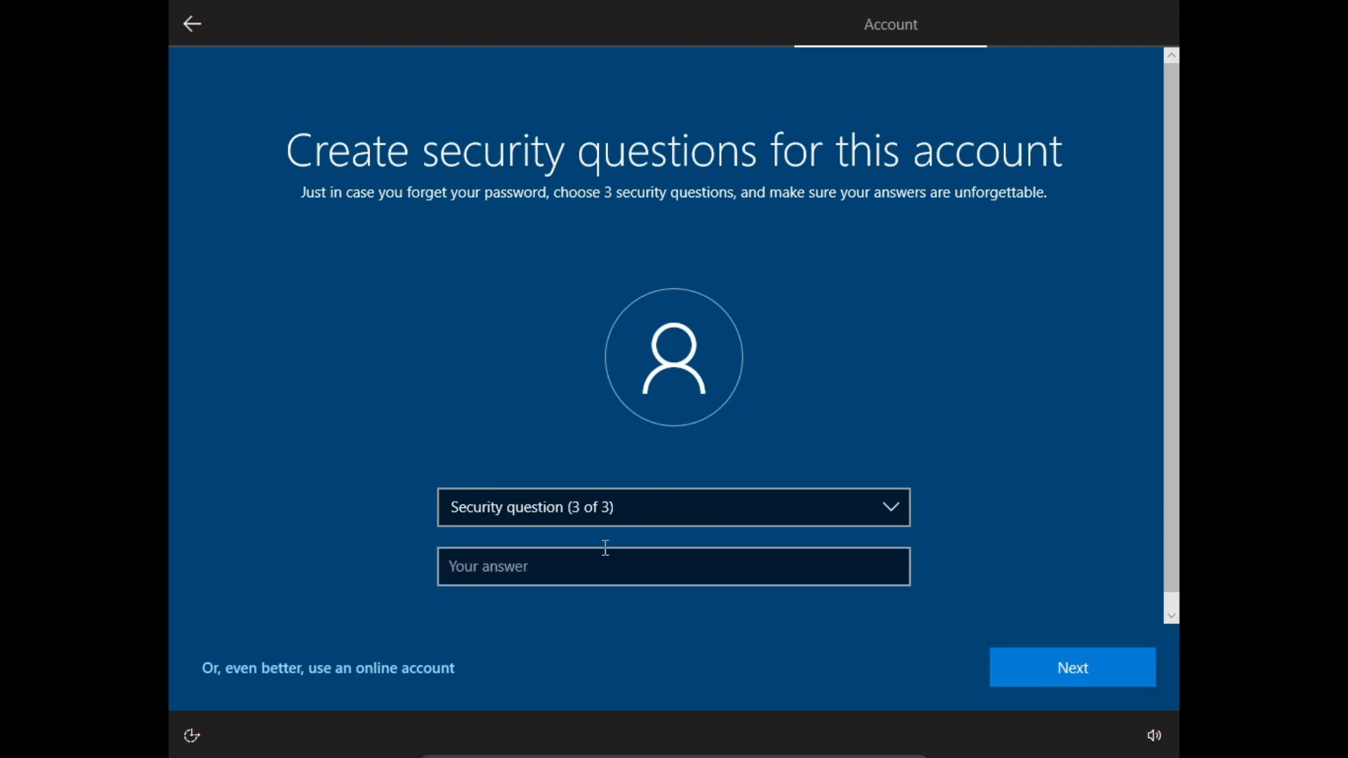
Choose the oldest cousin's first name as the third question, answer it, and continue.
left_click(592, 509)
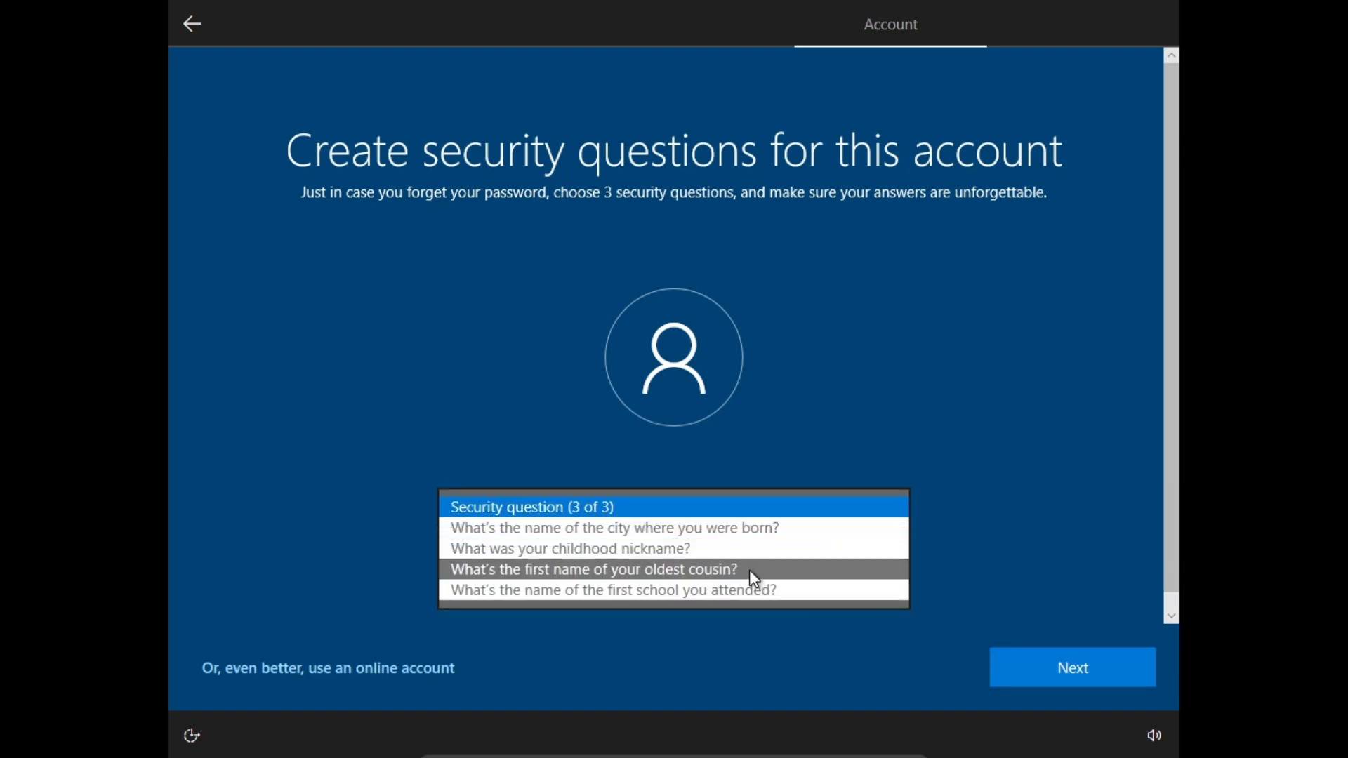
left_click(750, 570)
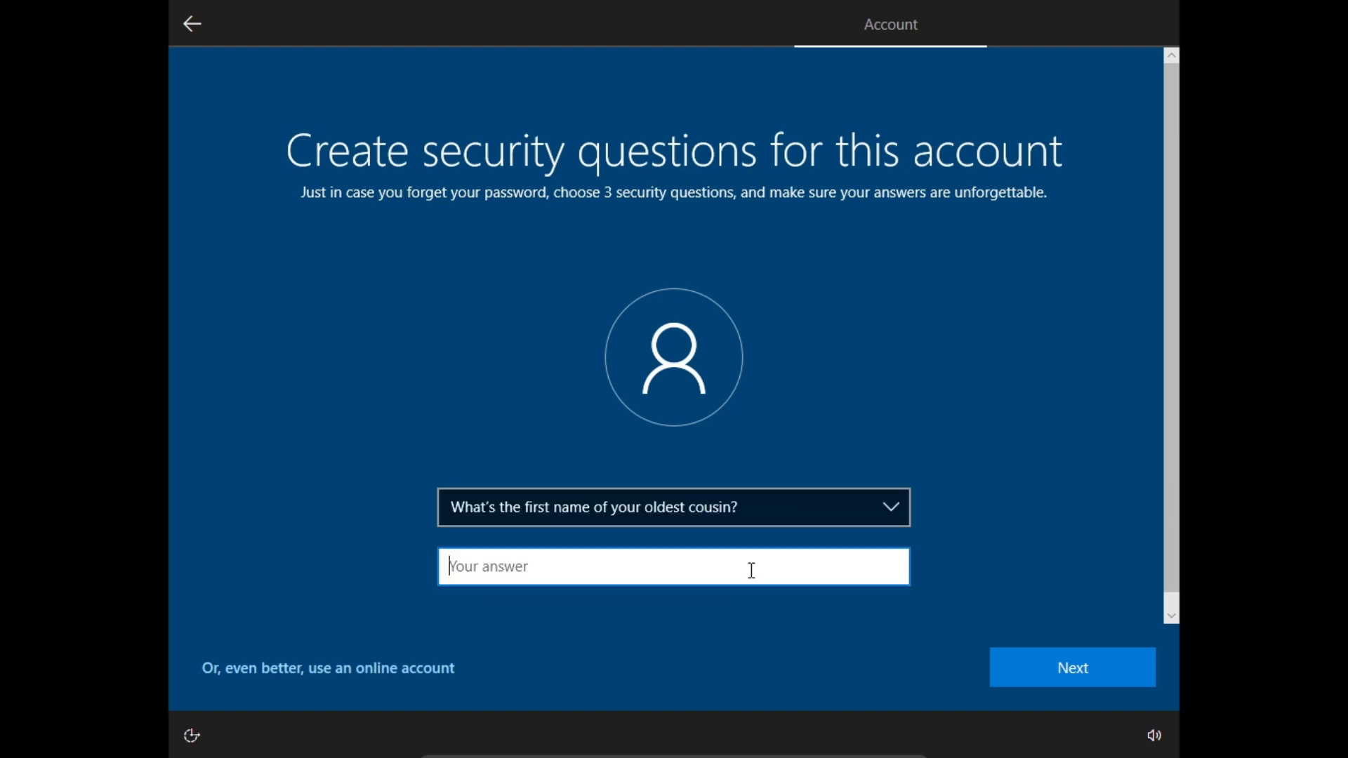
type("a")
left_click(1081, 681)
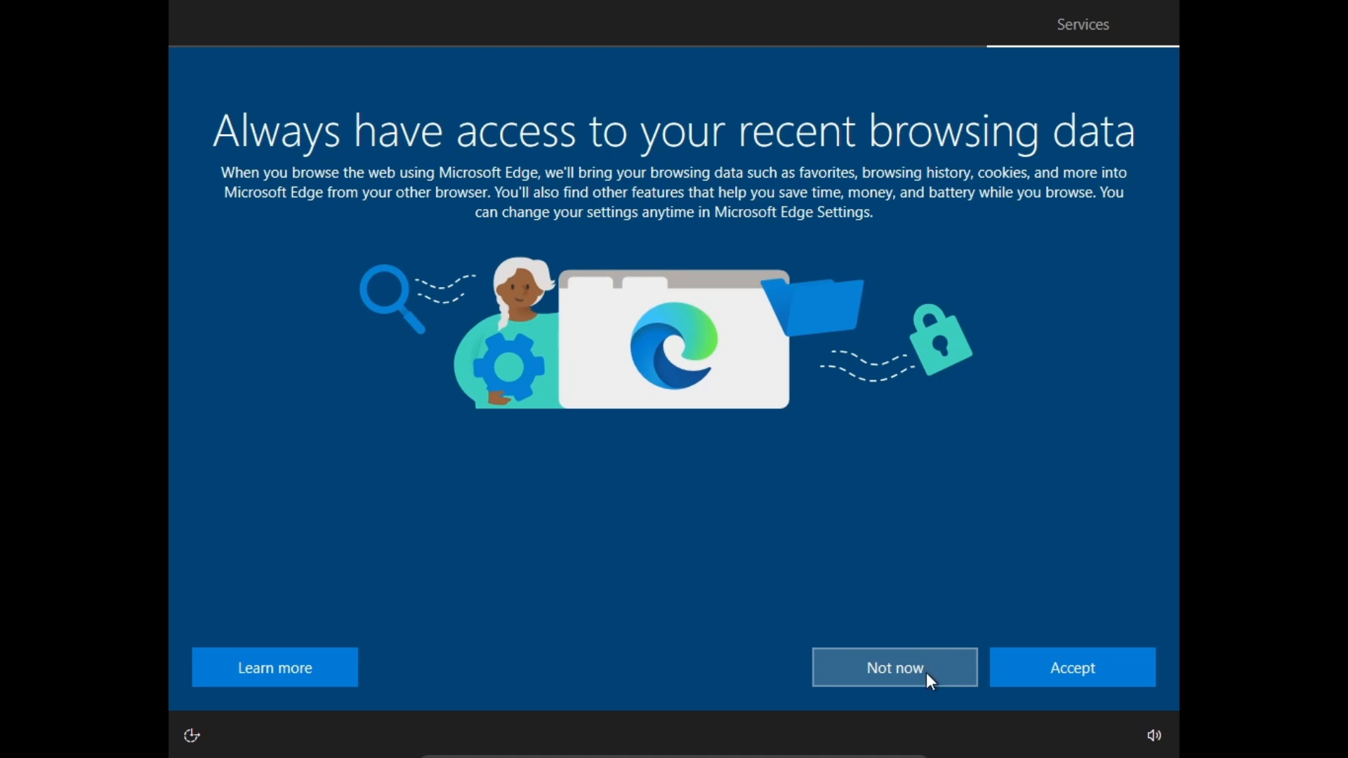
Decline importing browsing data into Microsoft Edge with Not now.
left_click(926, 673)
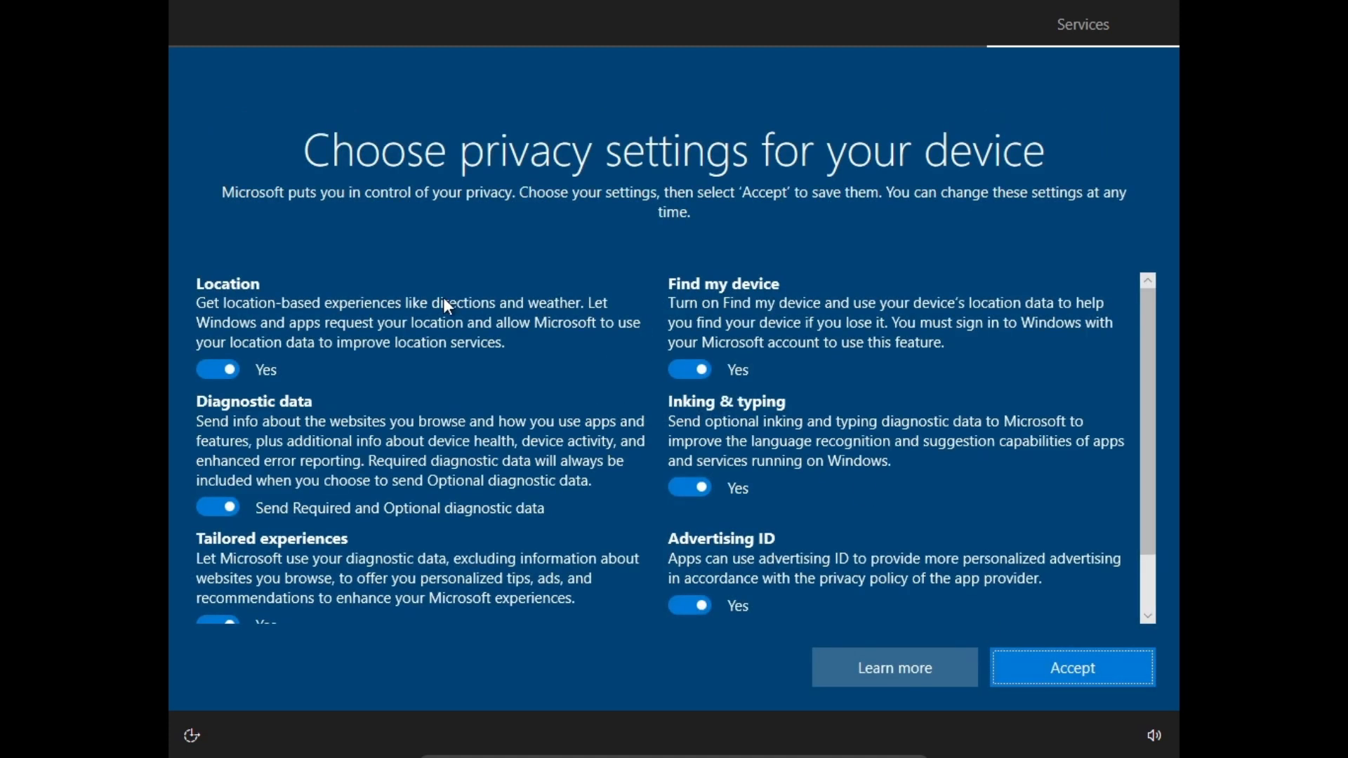
scroll(436, 299, "down", 3)
scroll(436, 298, "up", 3)
scroll(283, 441, "down", 2)
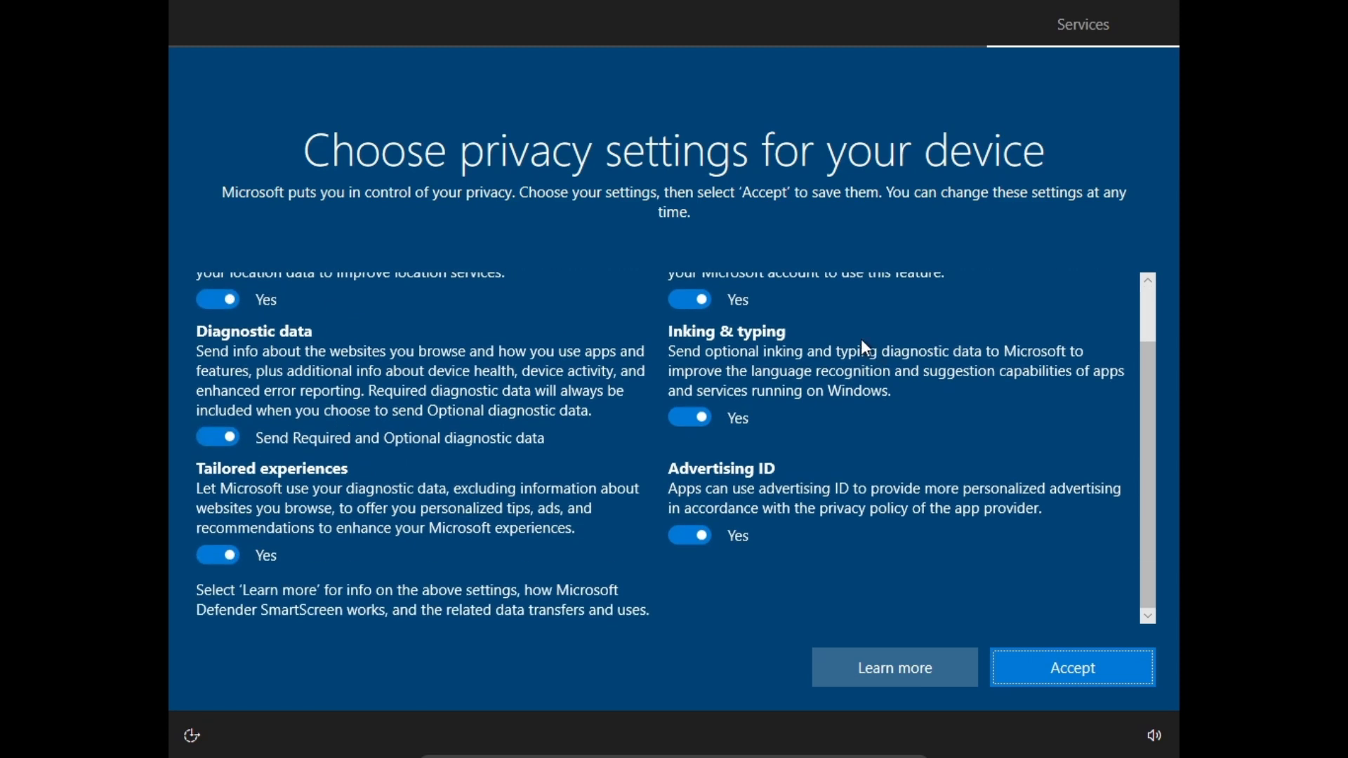
scroll(586, 512, "up", 2)
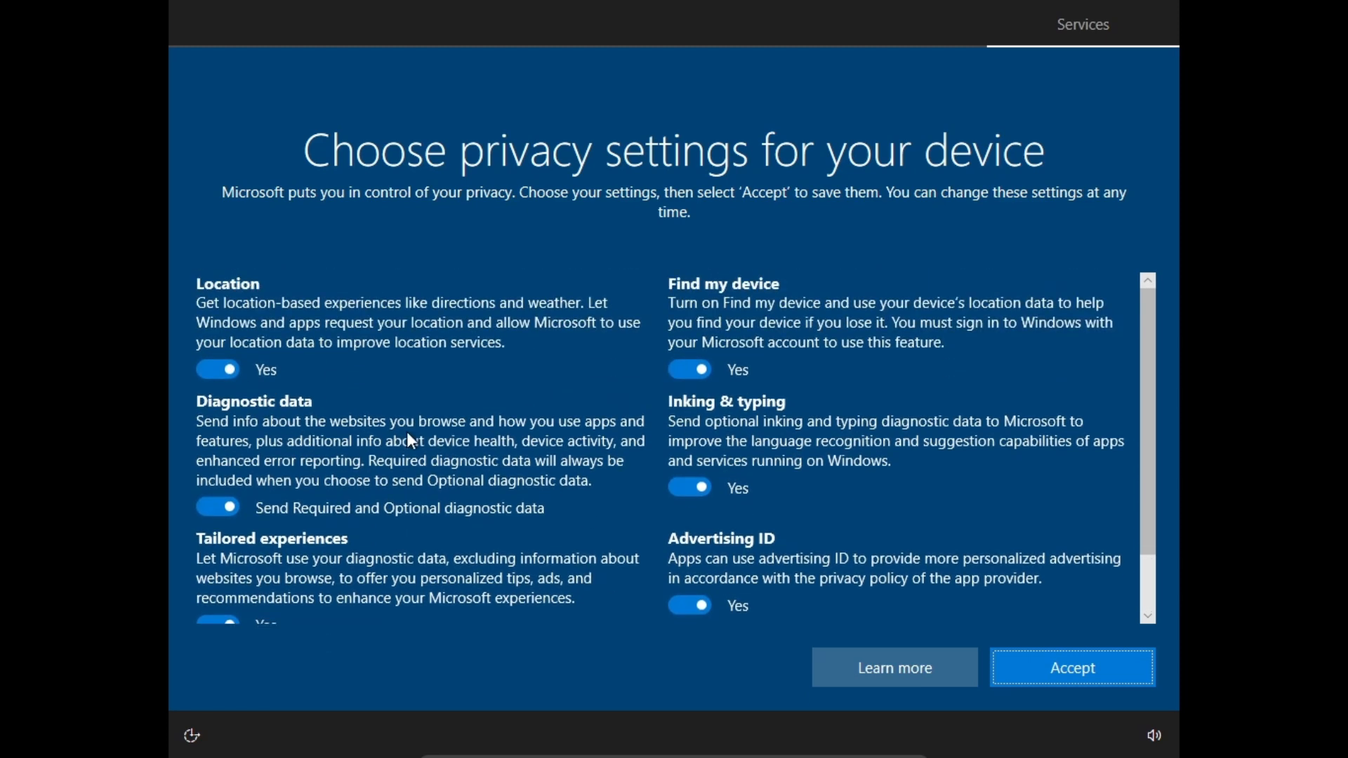
Turn off location, Find my device, full diagnostics, inking, tailored experiences and advertising ID, then accept.
left_click(212, 365)
left_click(723, 367)
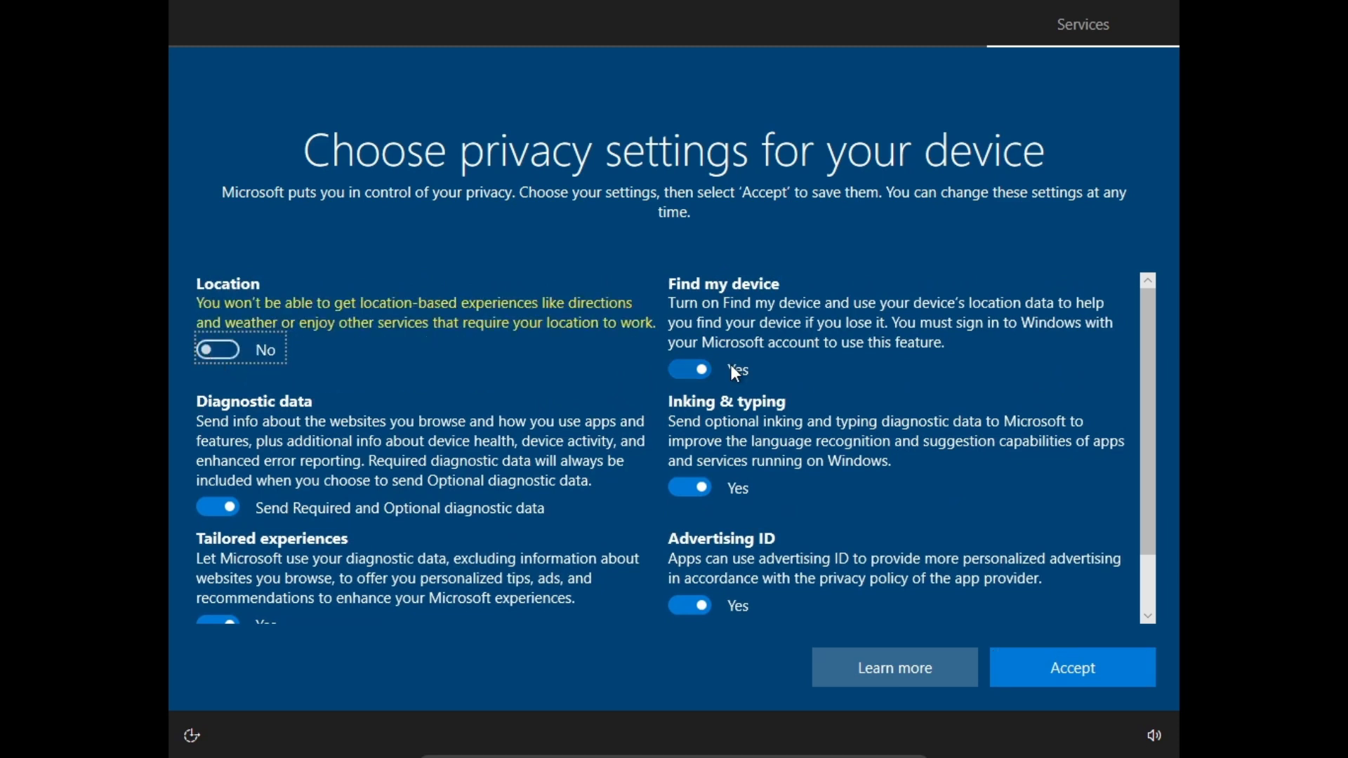
left_click(292, 454)
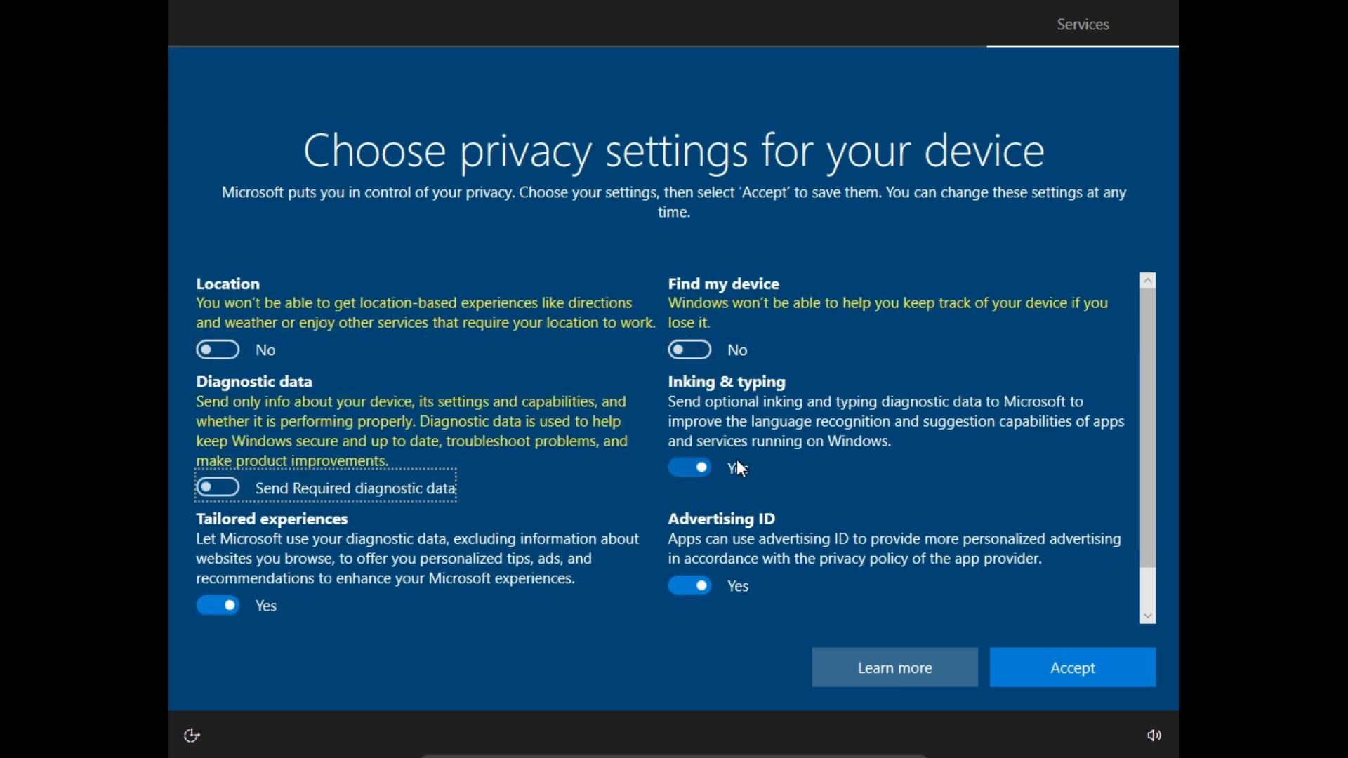
left_click(736, 459)
left_click(411, 545)
left_click(698, 582)
scroll(669, 593, "down", 1)
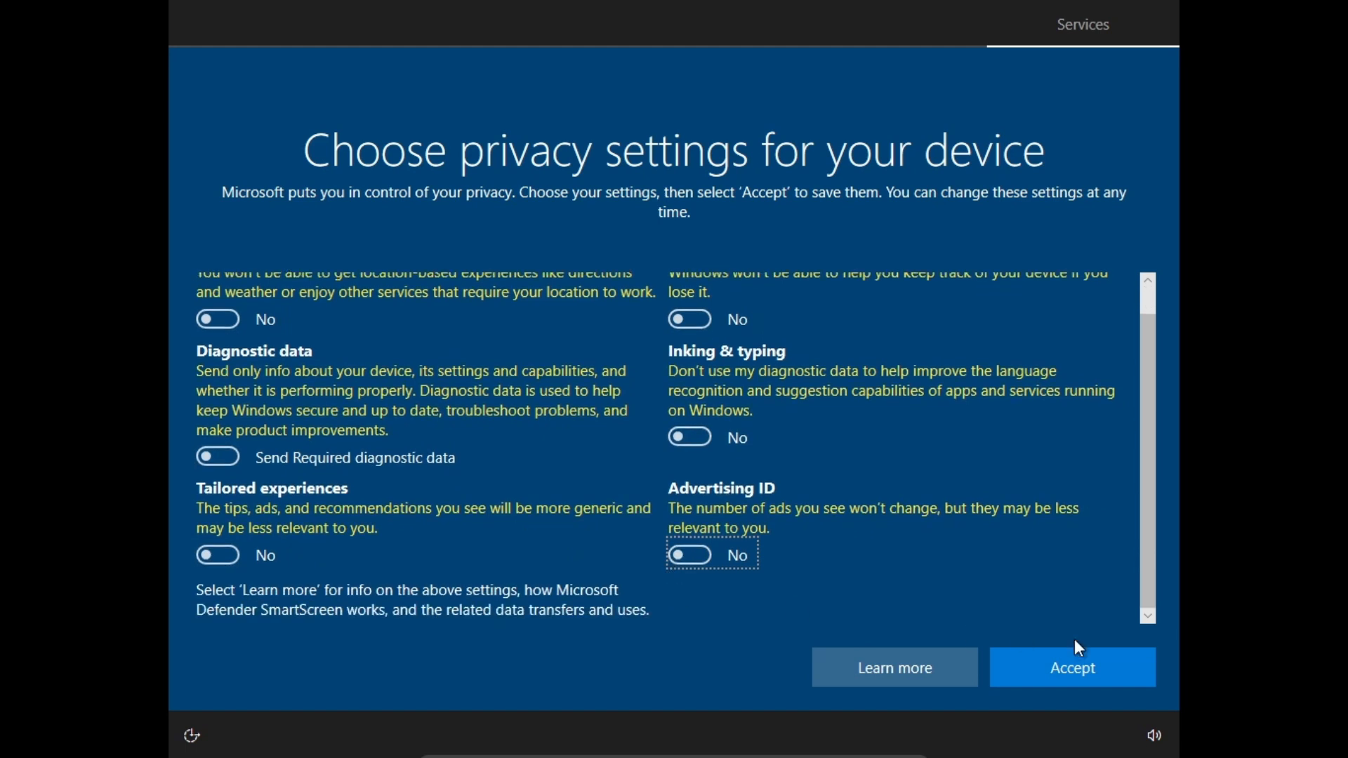
left_click(1027, 667)
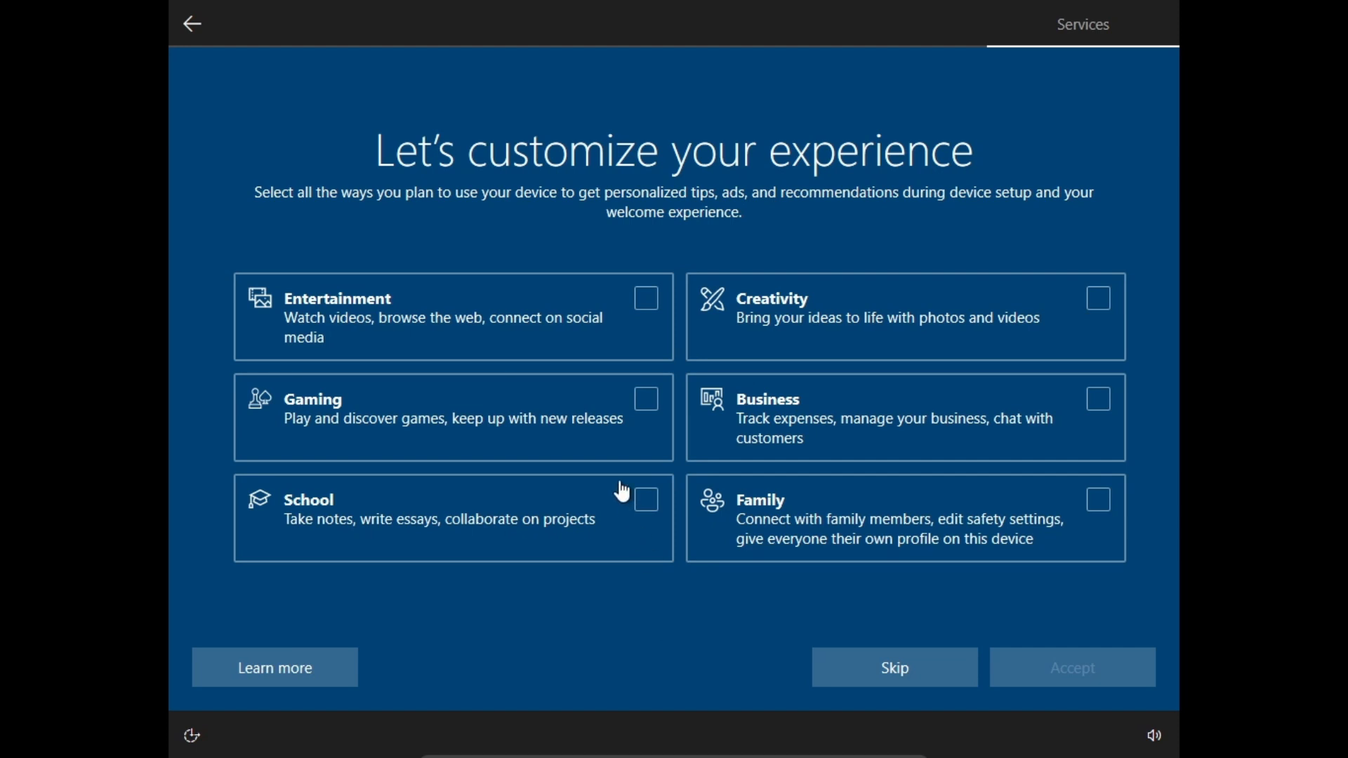
Select Gaming as the device's use, accept, and decline Cortana with Not now.
left_click(605, 444)
left_click(1055, 667)
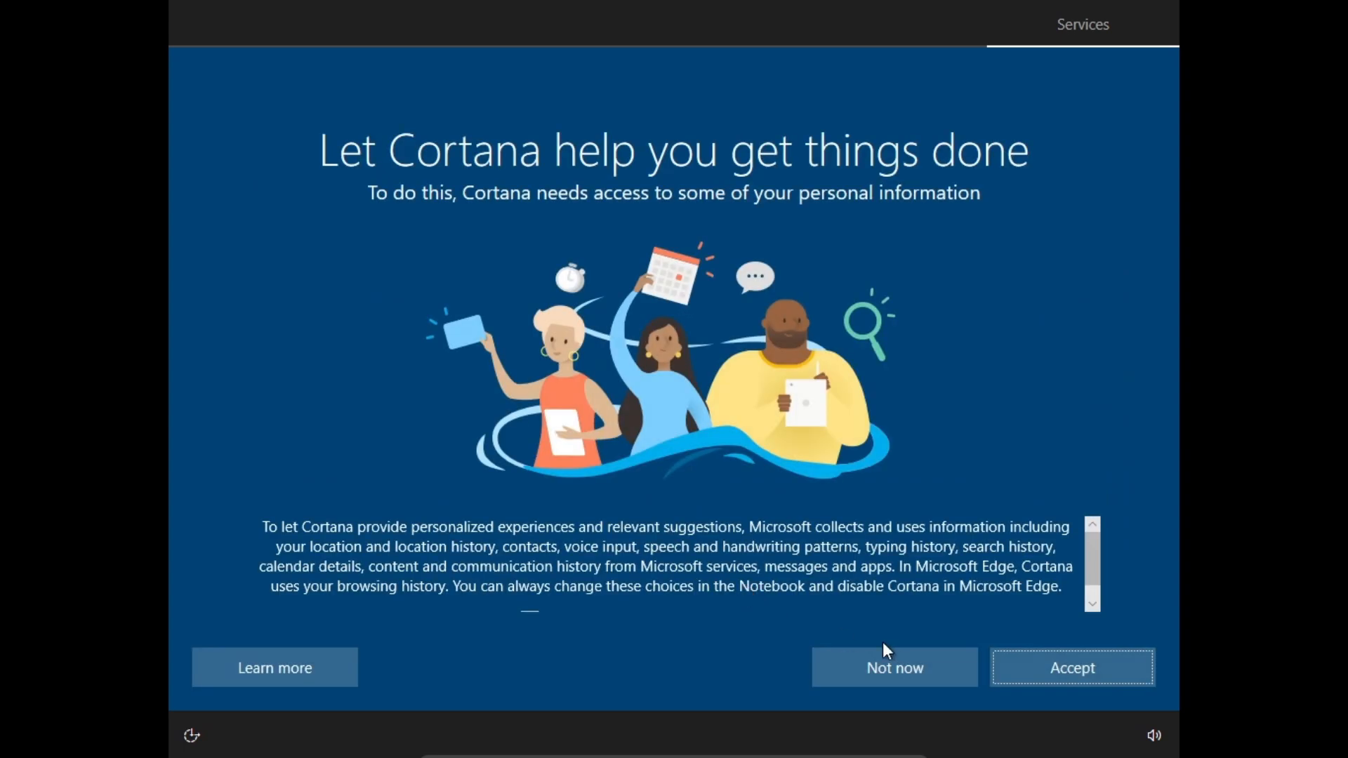
left_click(892, 673)
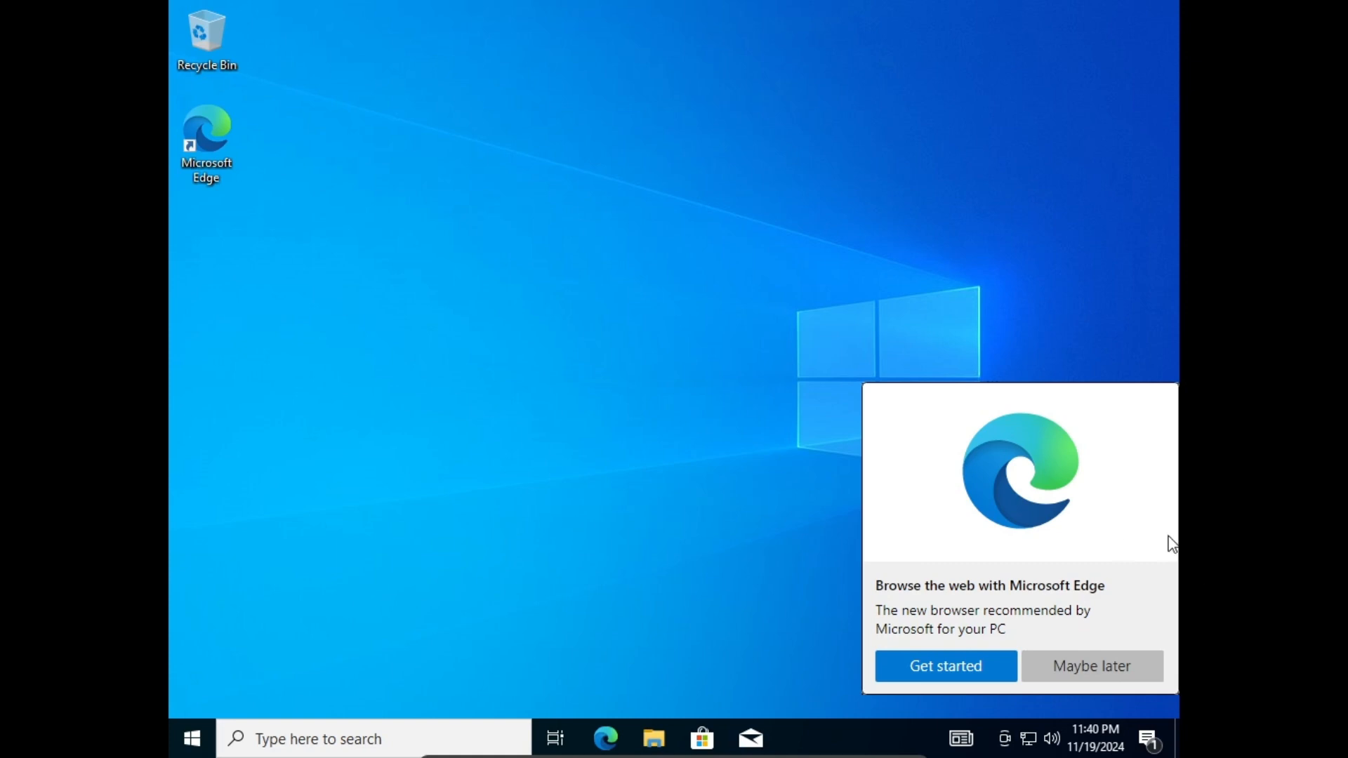
Dismiss the Edge promotion with Maybe later and open the Start menu.
left_click(1144, 665)
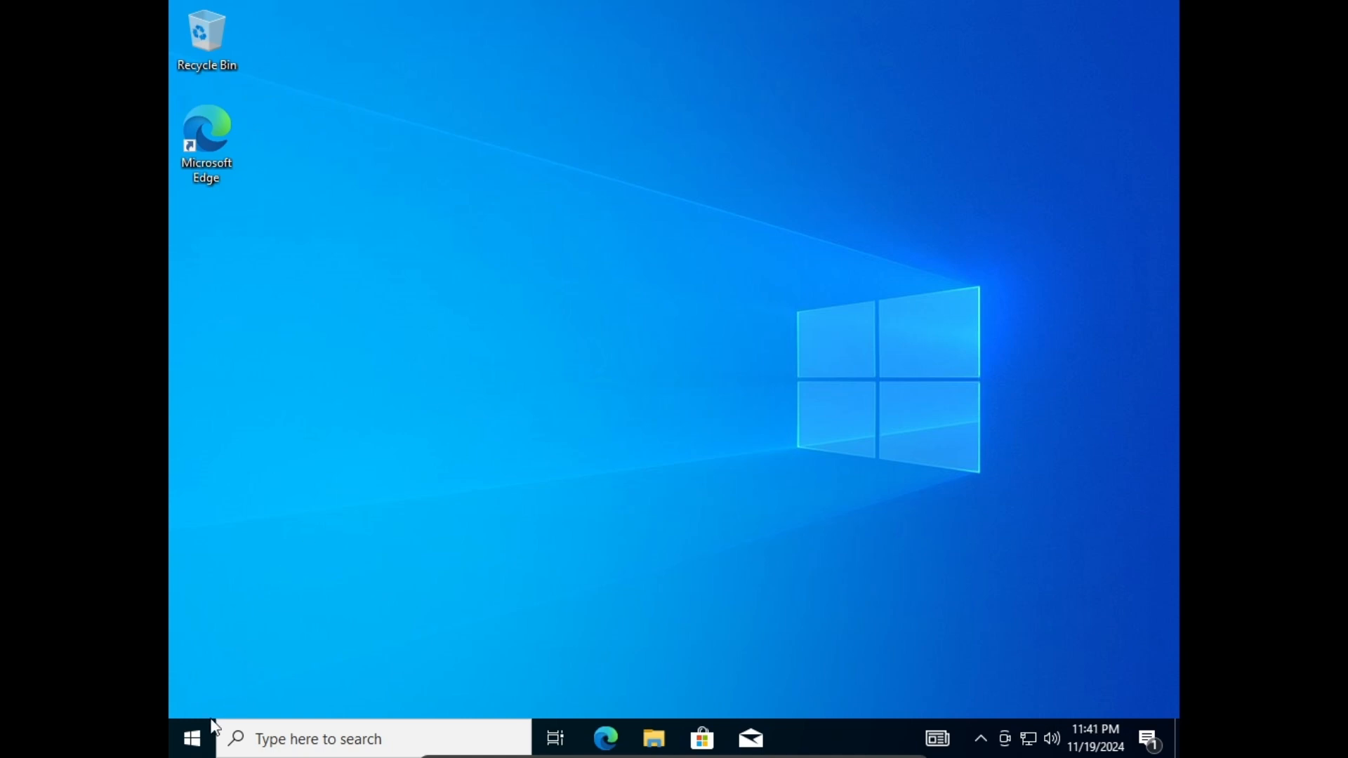
left_click(191, 739)
mouse_move(196, 641)
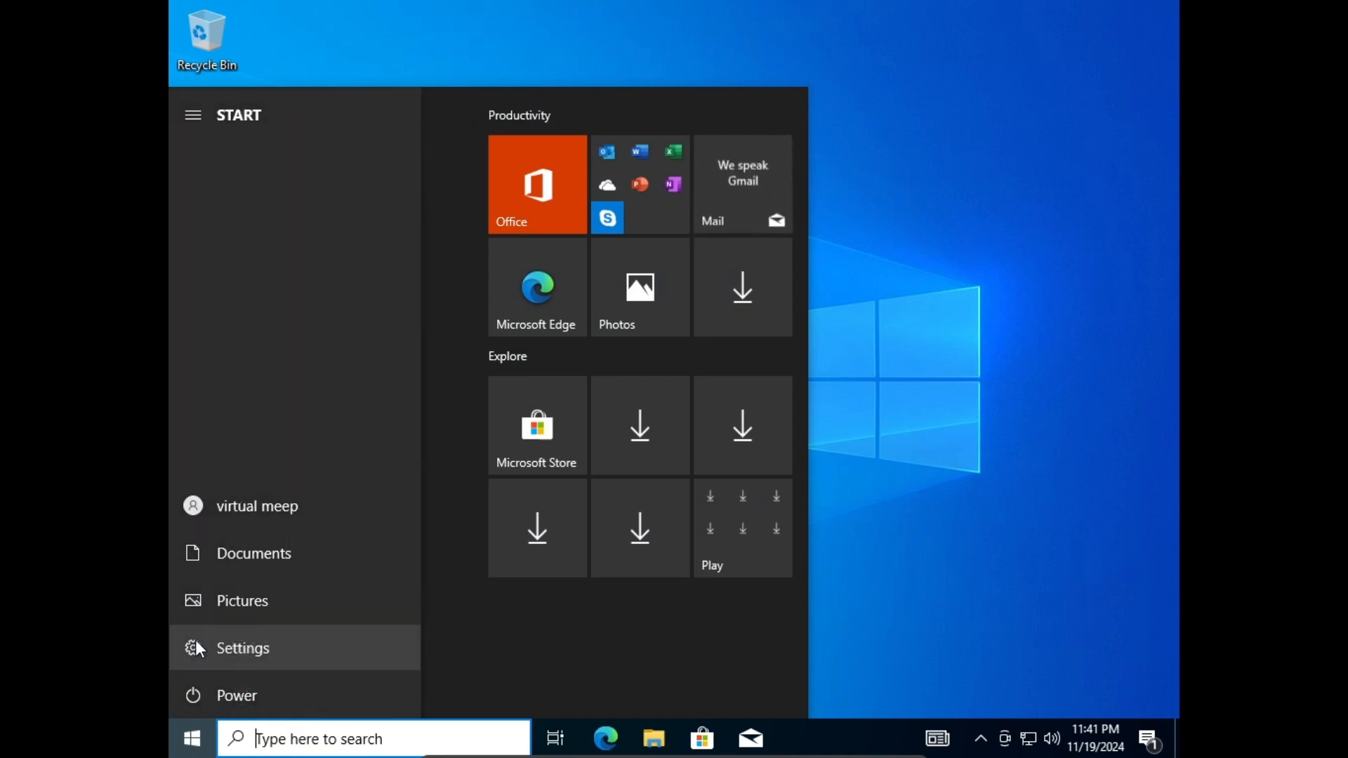
left_click(196, 647)
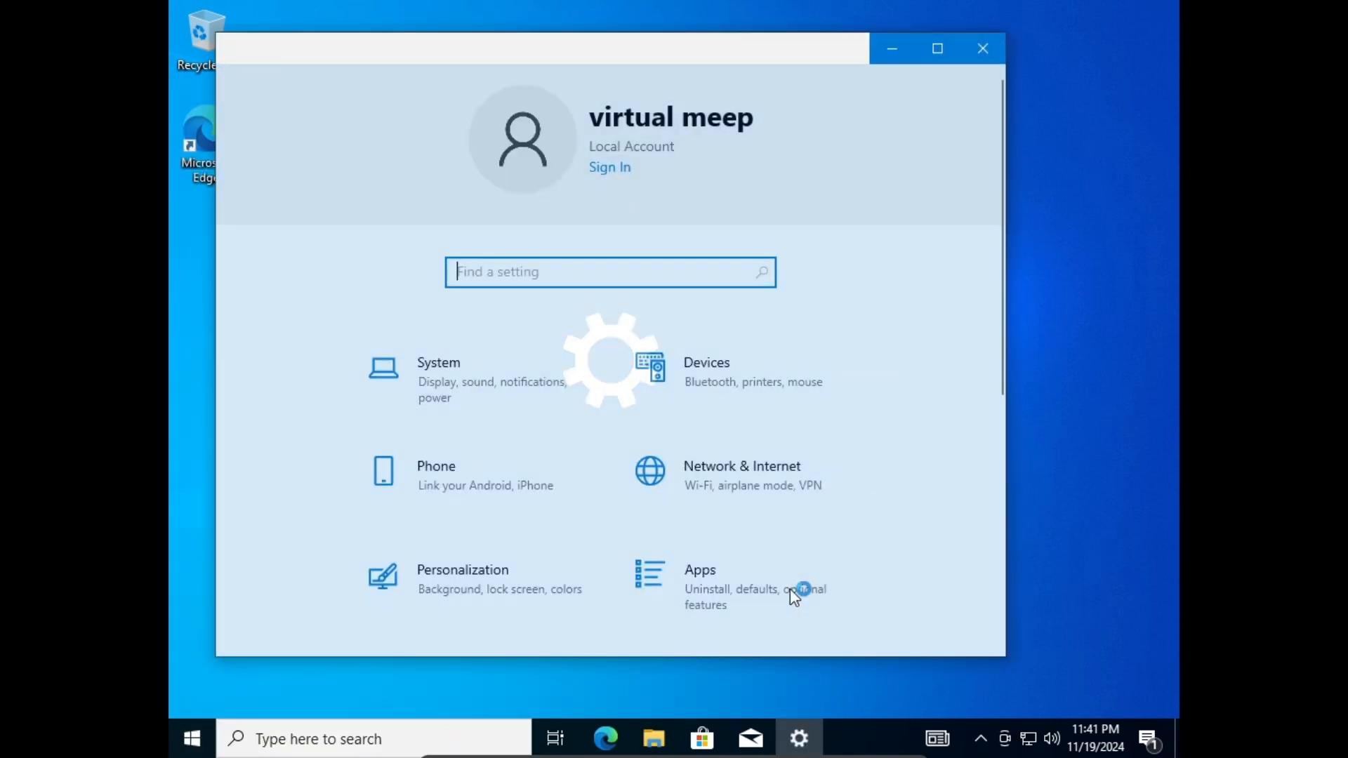
scroll(844, 358, "down", 5)
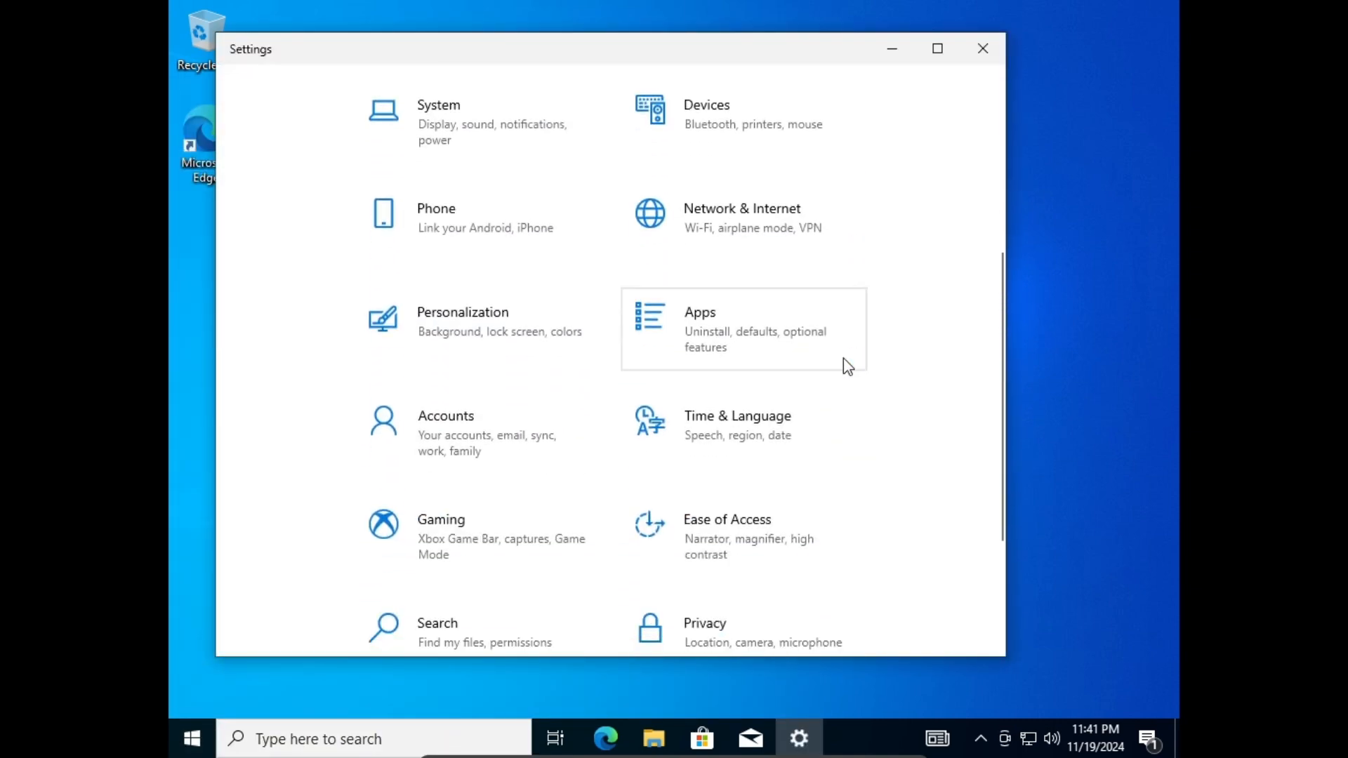
left_click(436, 322)
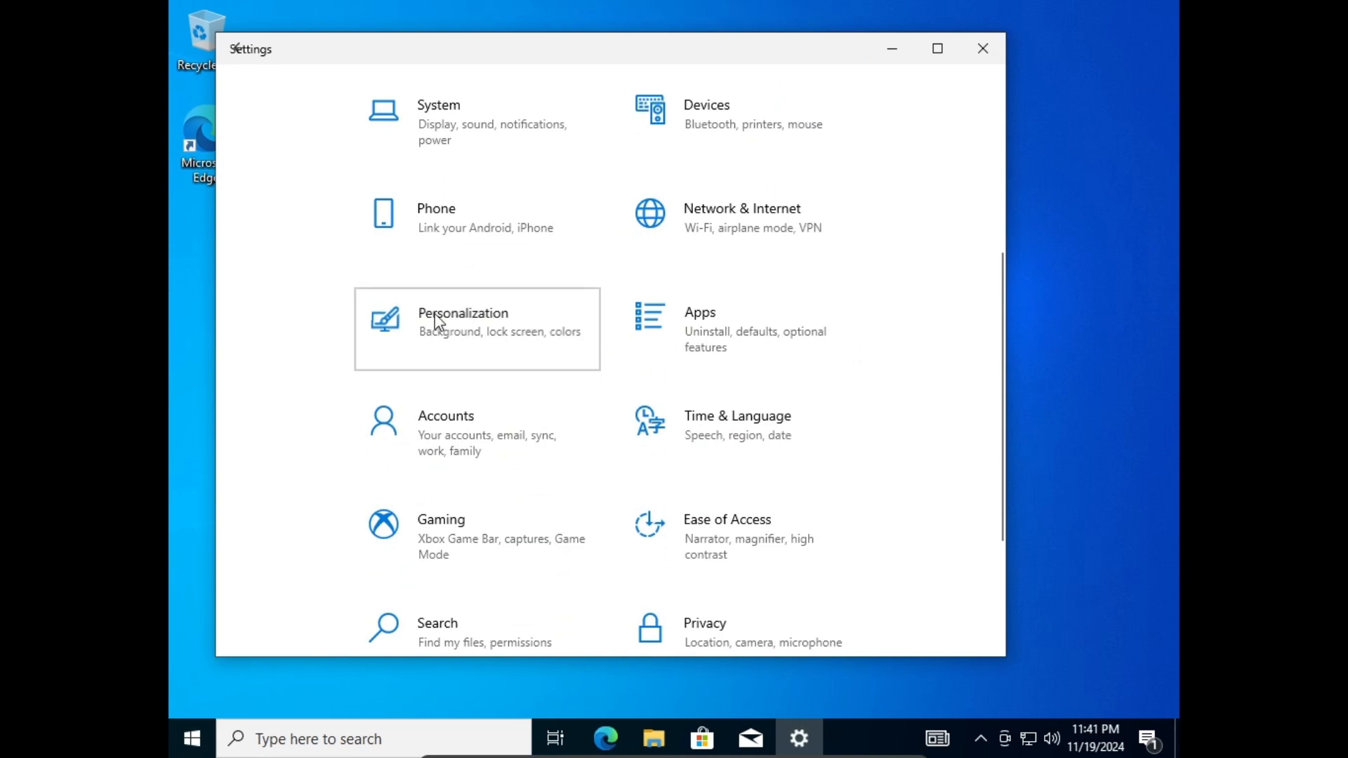
left_click(369, 303)
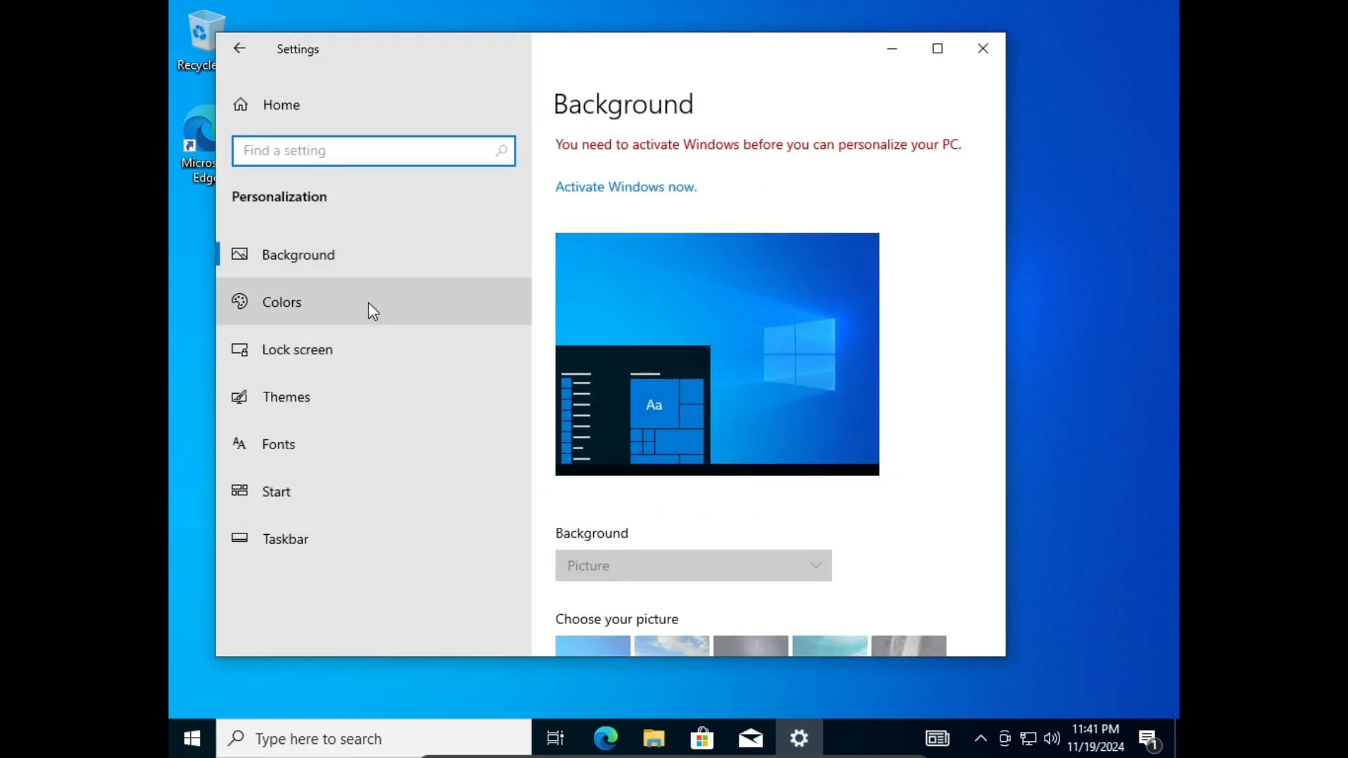
left_click(368, 363)
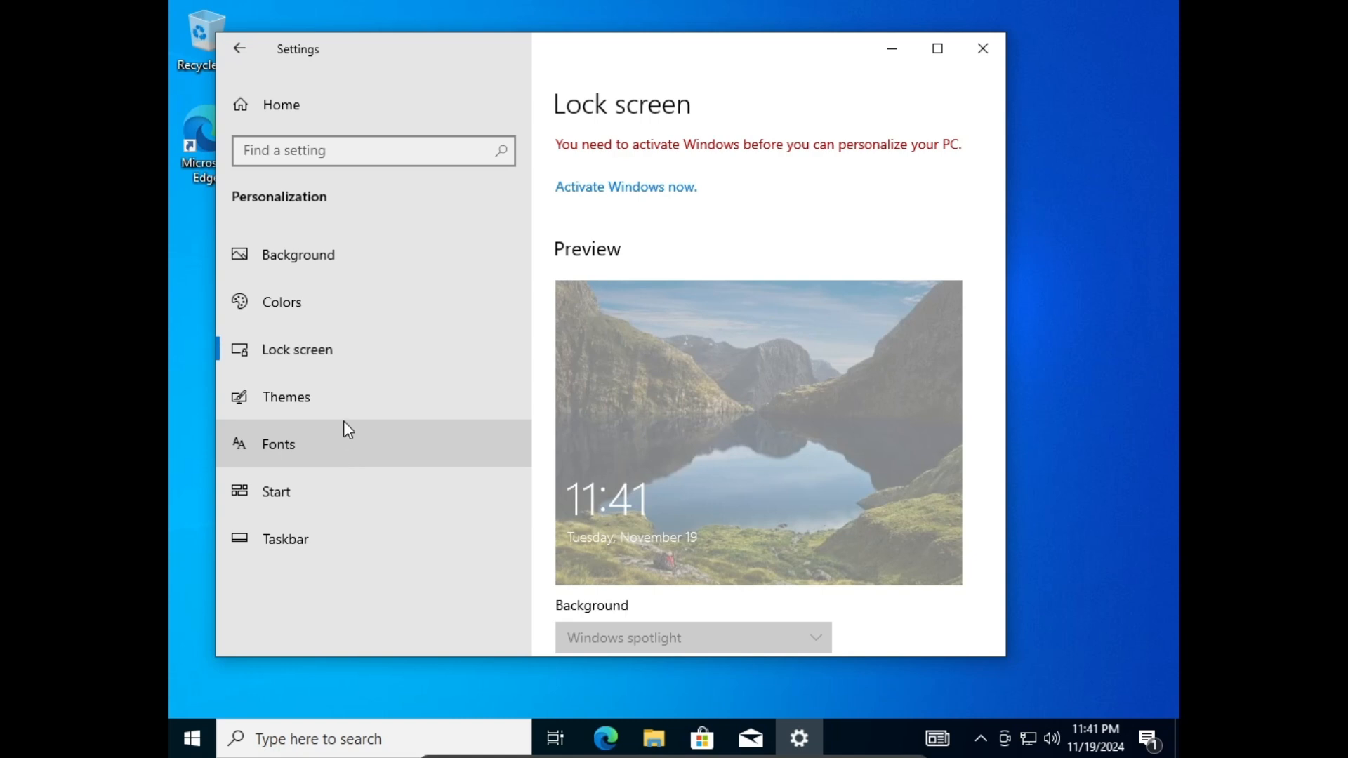
left_click(351, 407)
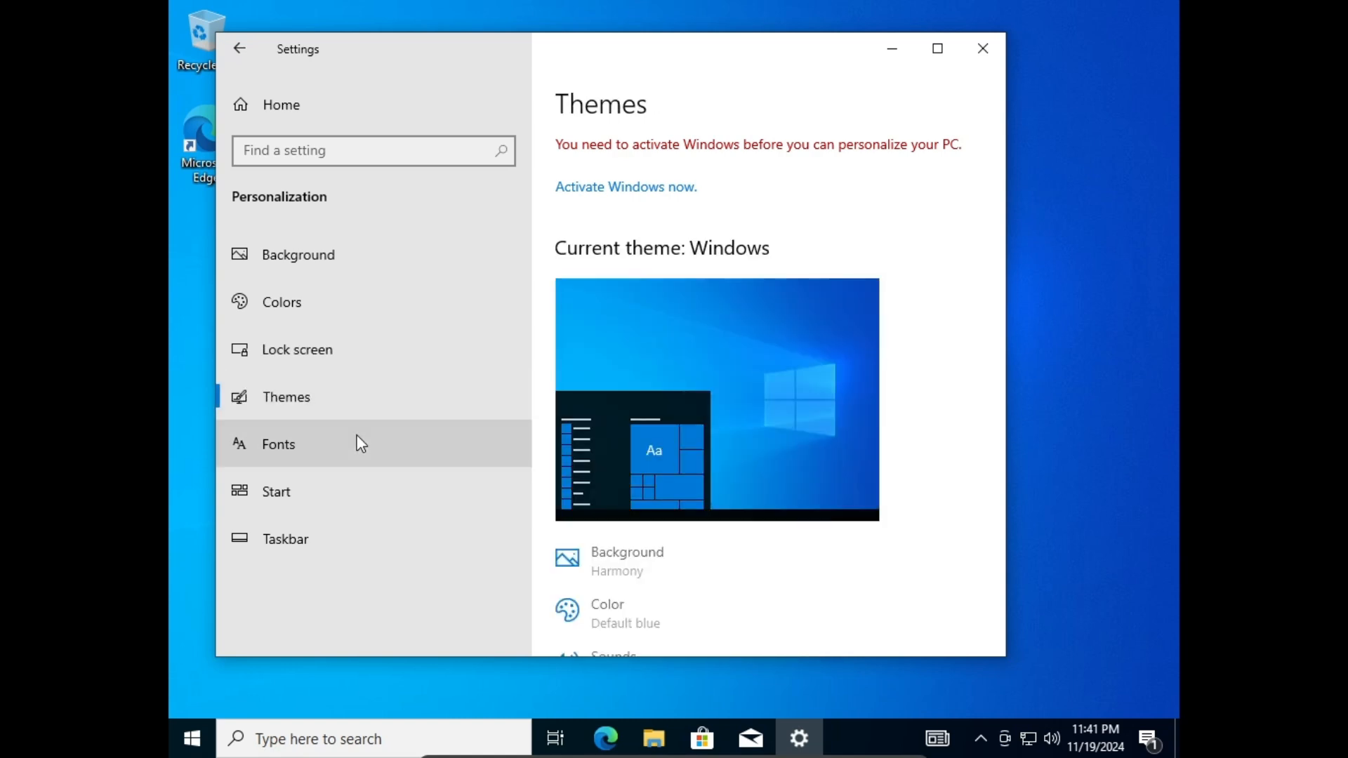
left_click(361, 444)
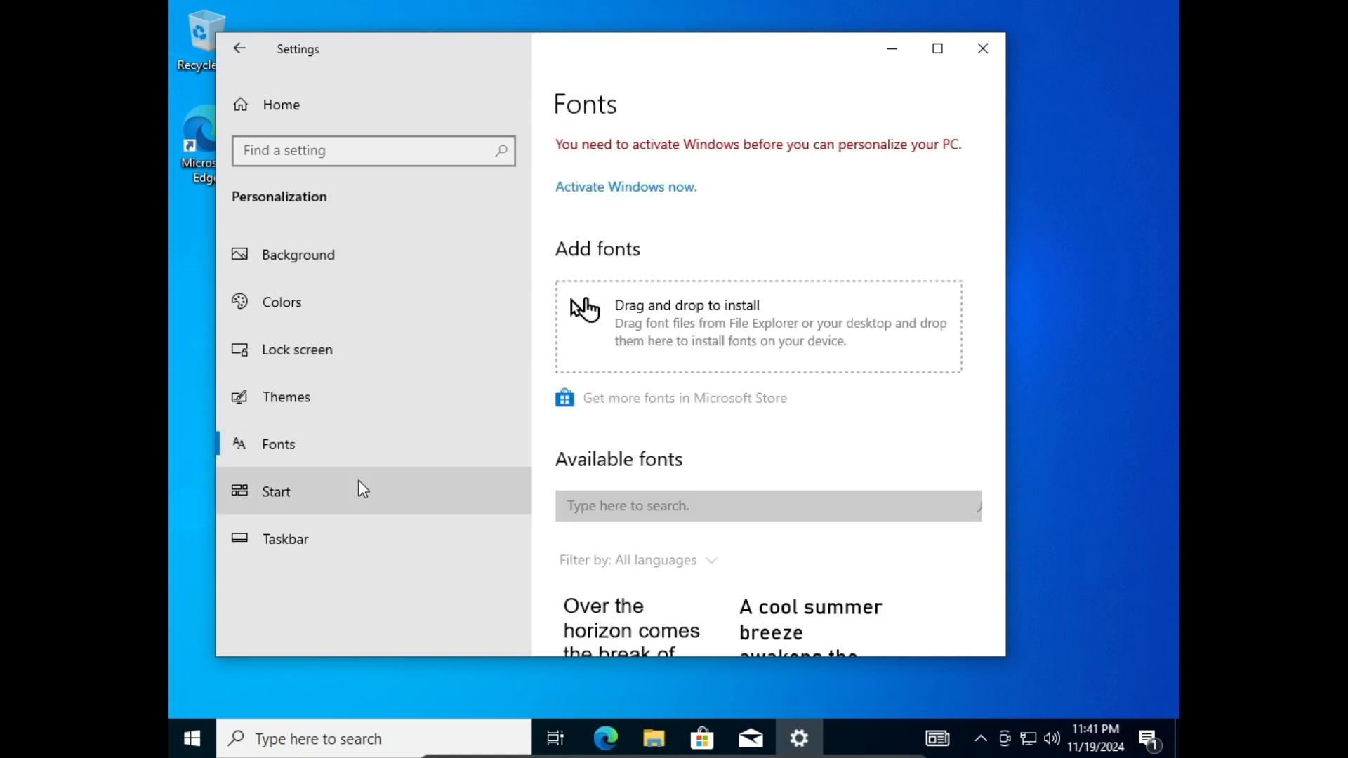
left_click(359, 482)
left_click(347, 541)
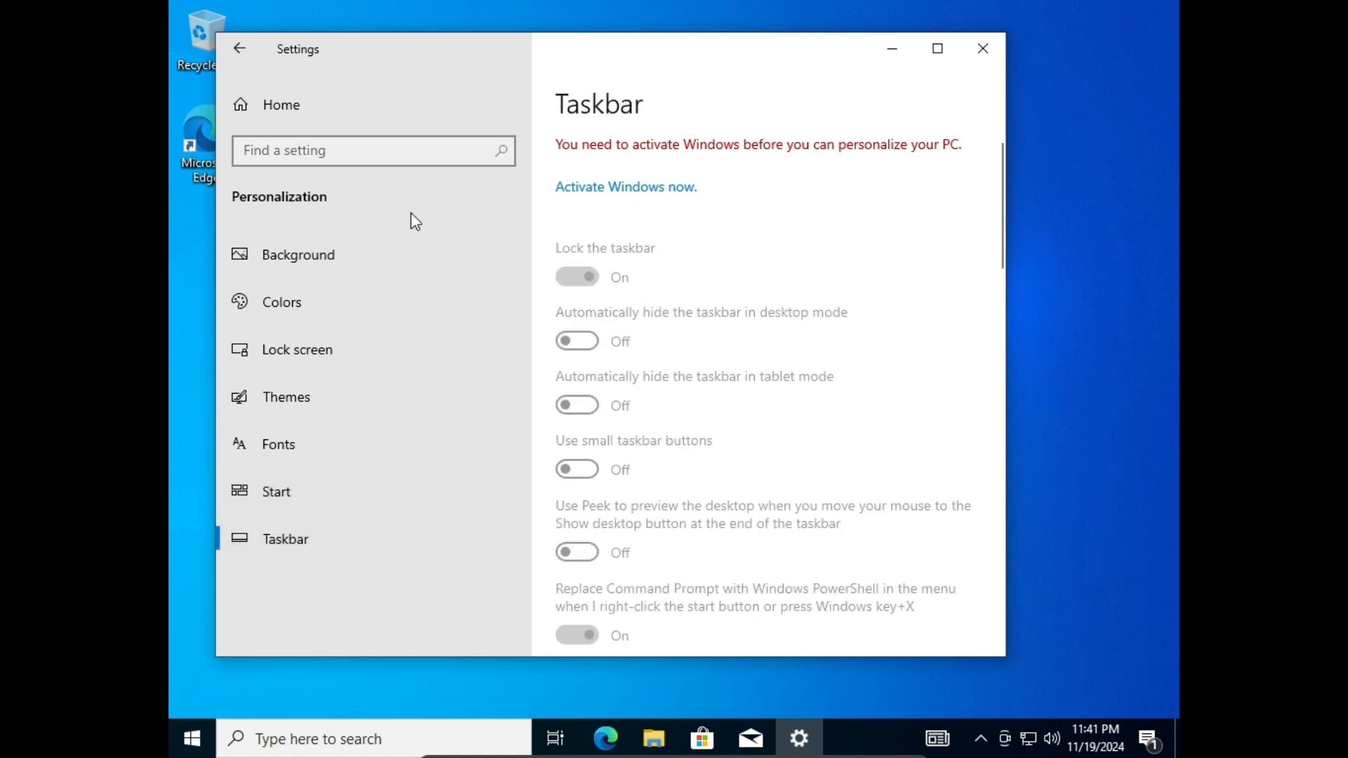
left_click(351, 115)
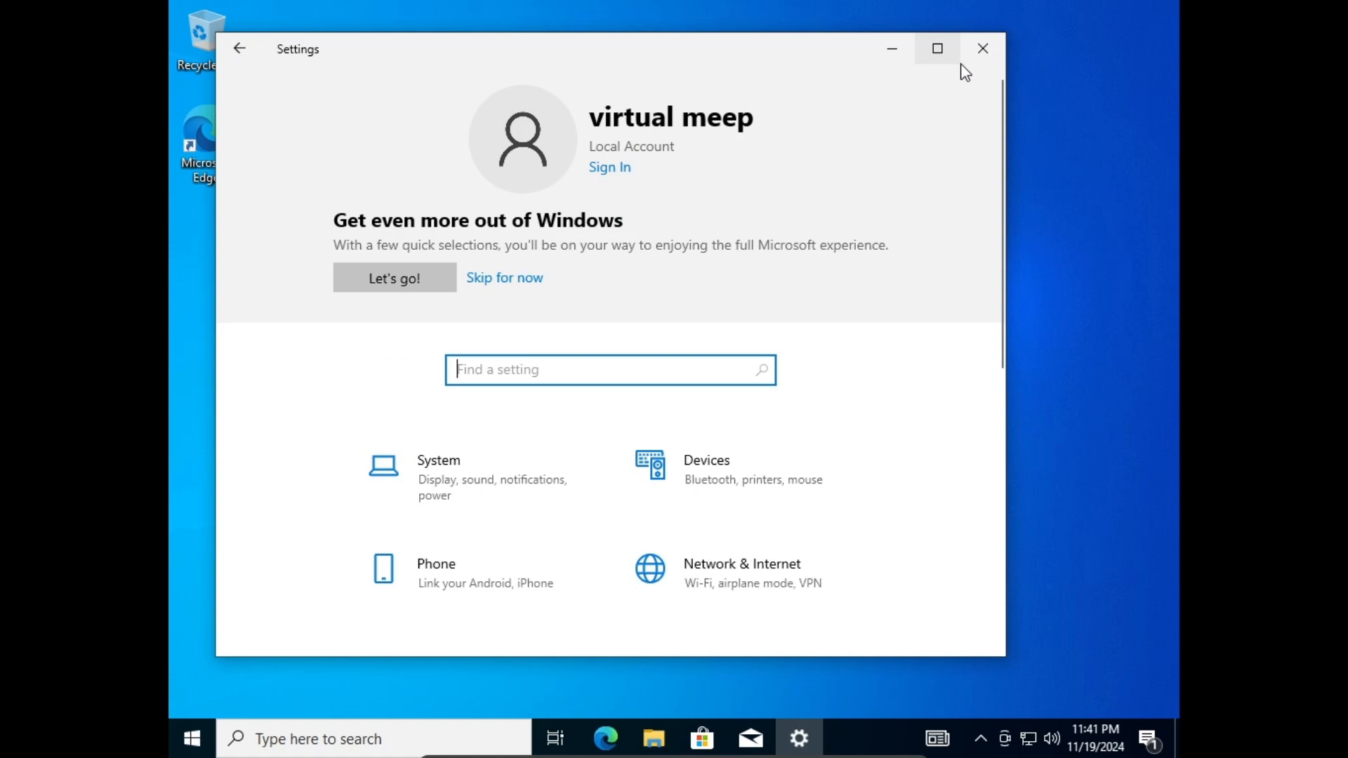
left_click(997, 52)
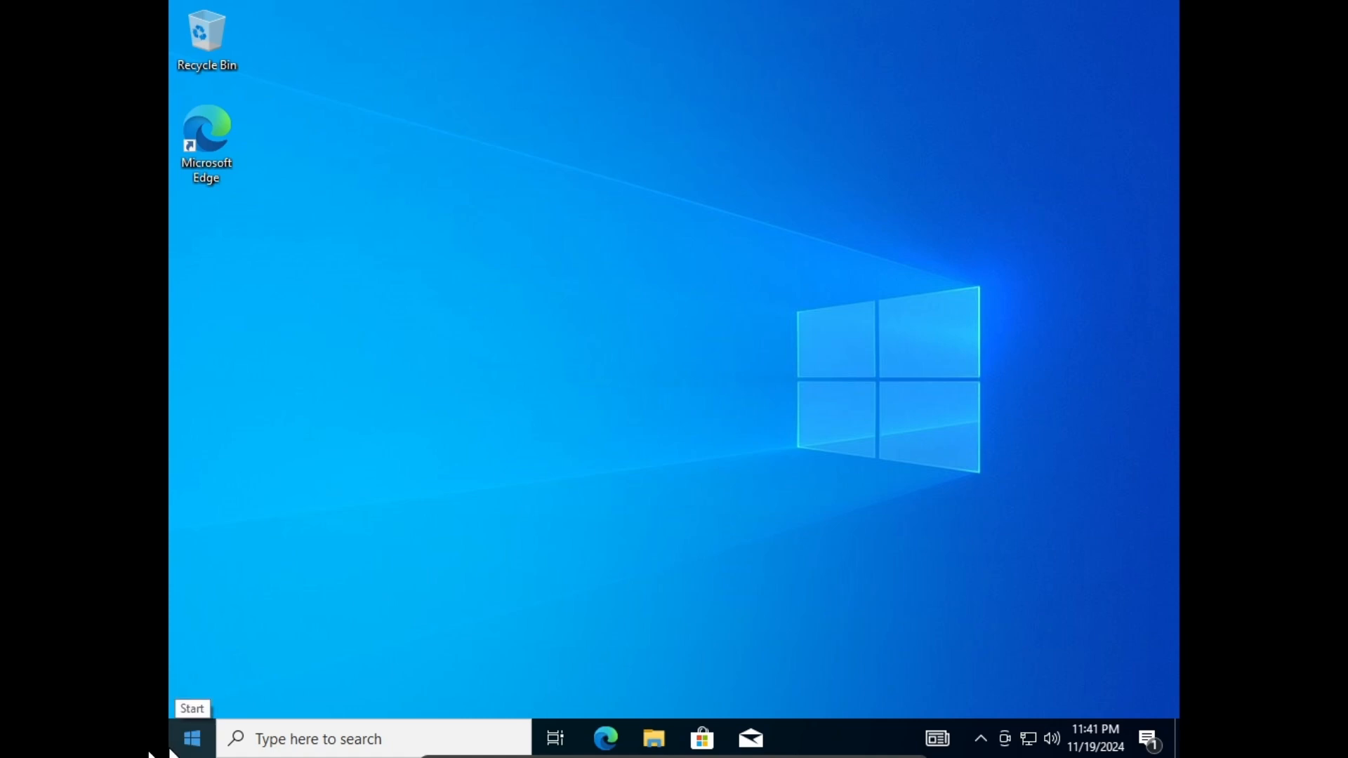
left_click(195, 738)
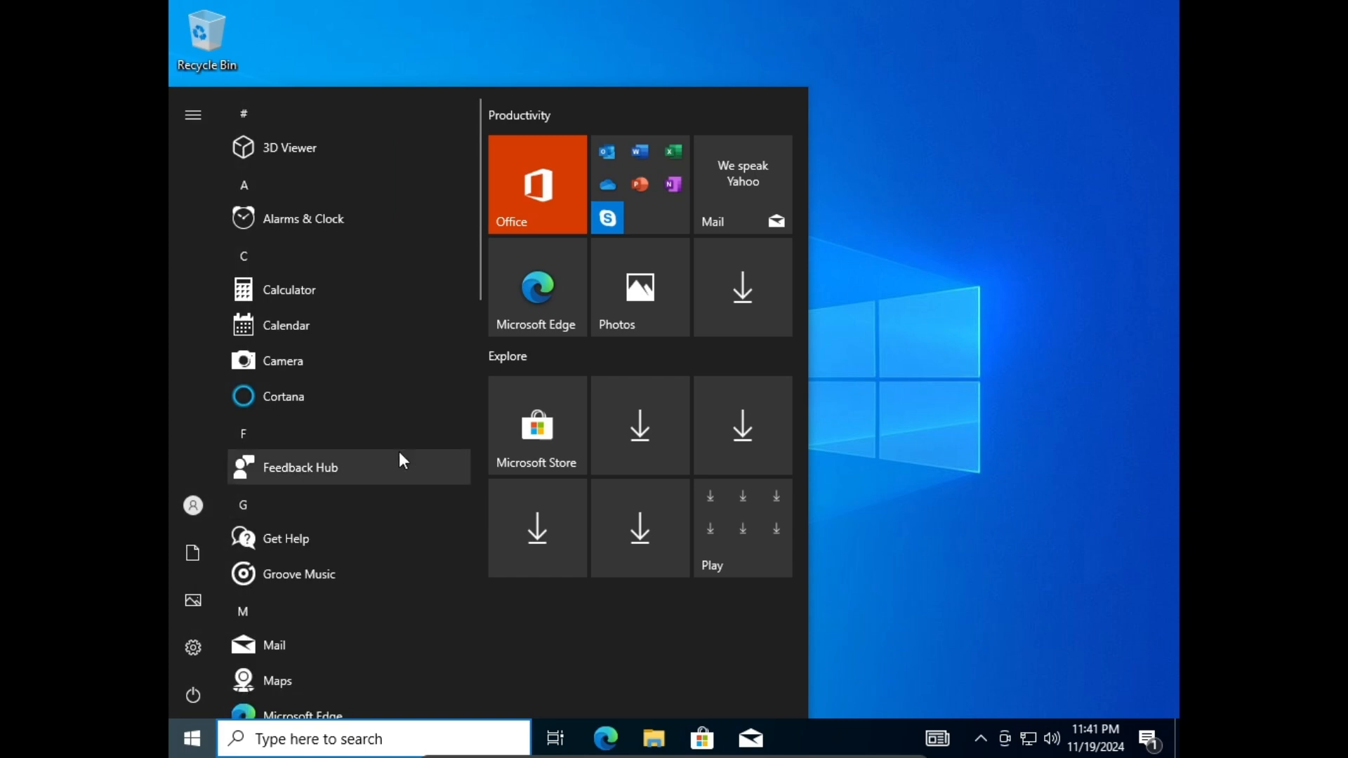
scroll(400, 453, "down", 12)
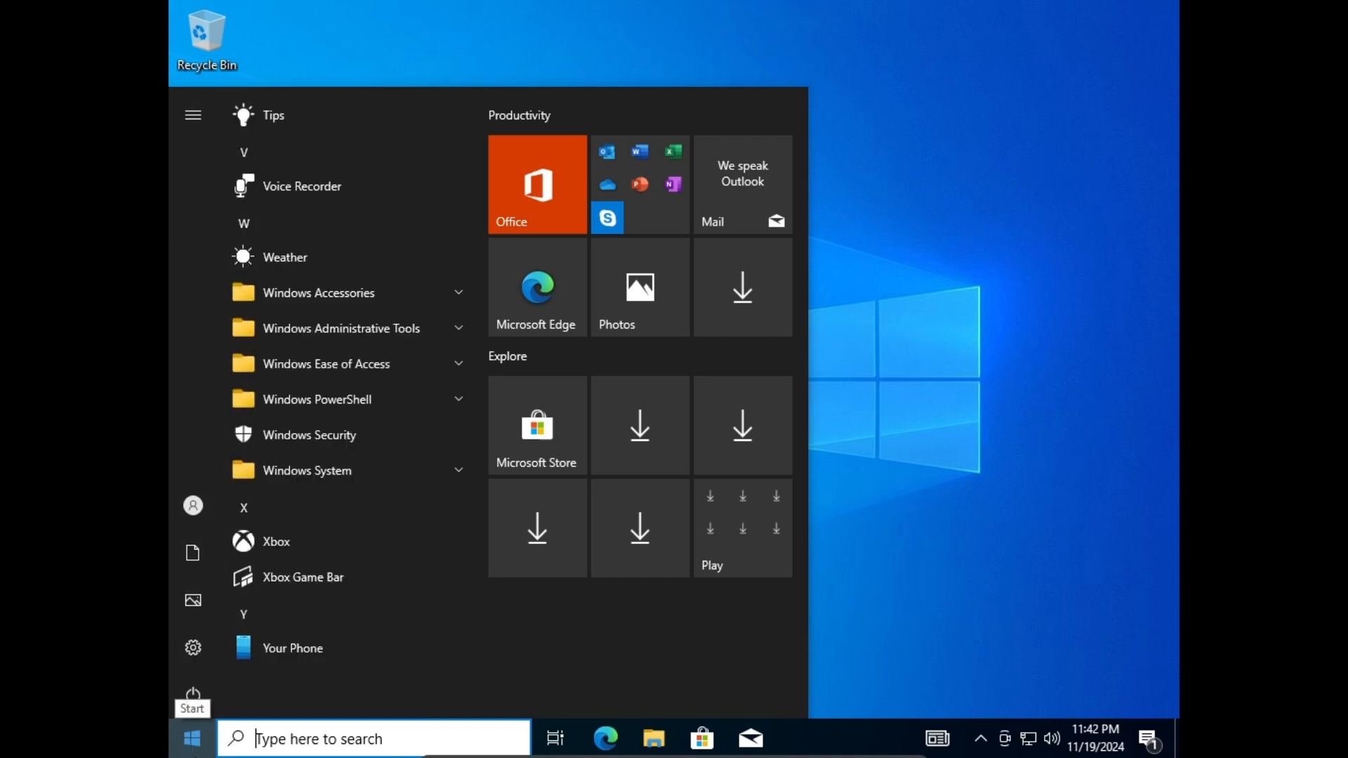
left_click(191, 737)
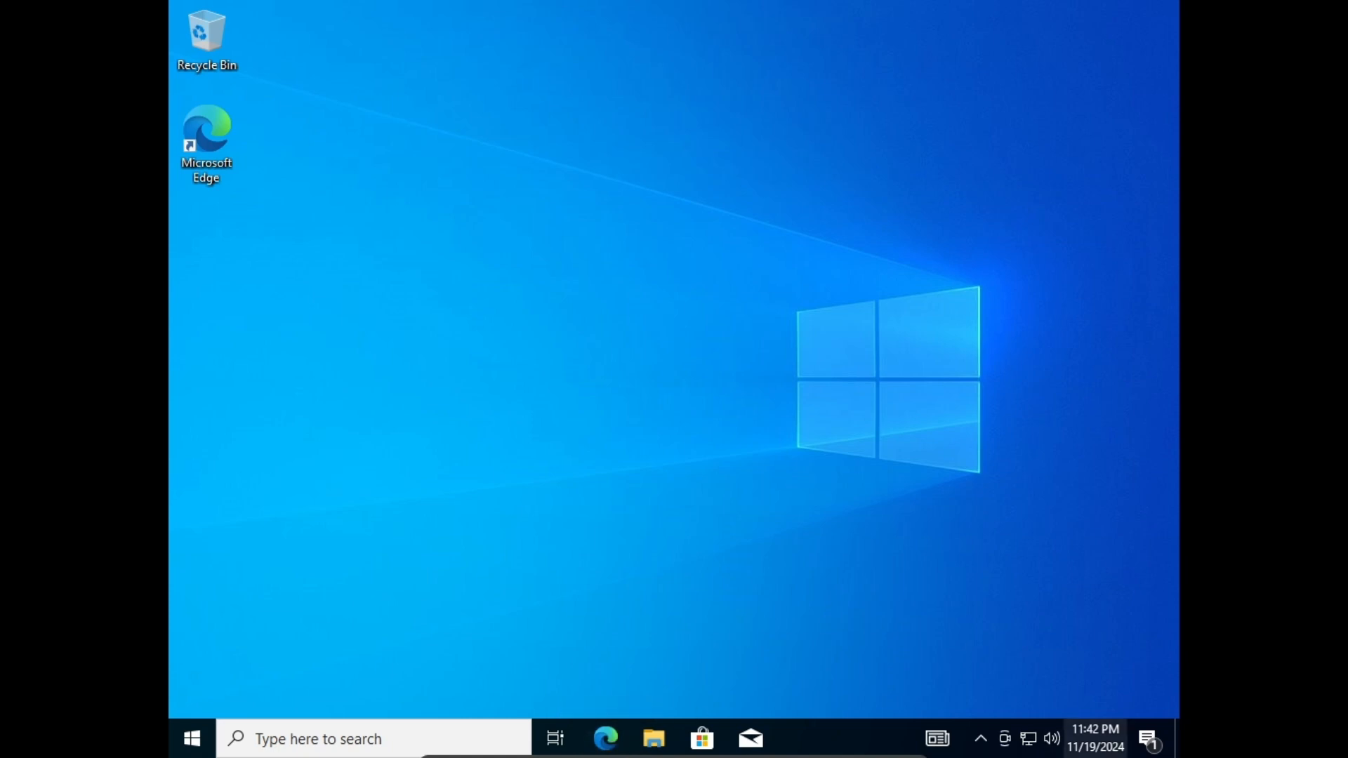
Finish Edge's welcome without signing in, open a new tab, and close the Welcome tab.
mouse_move(1093, 738)
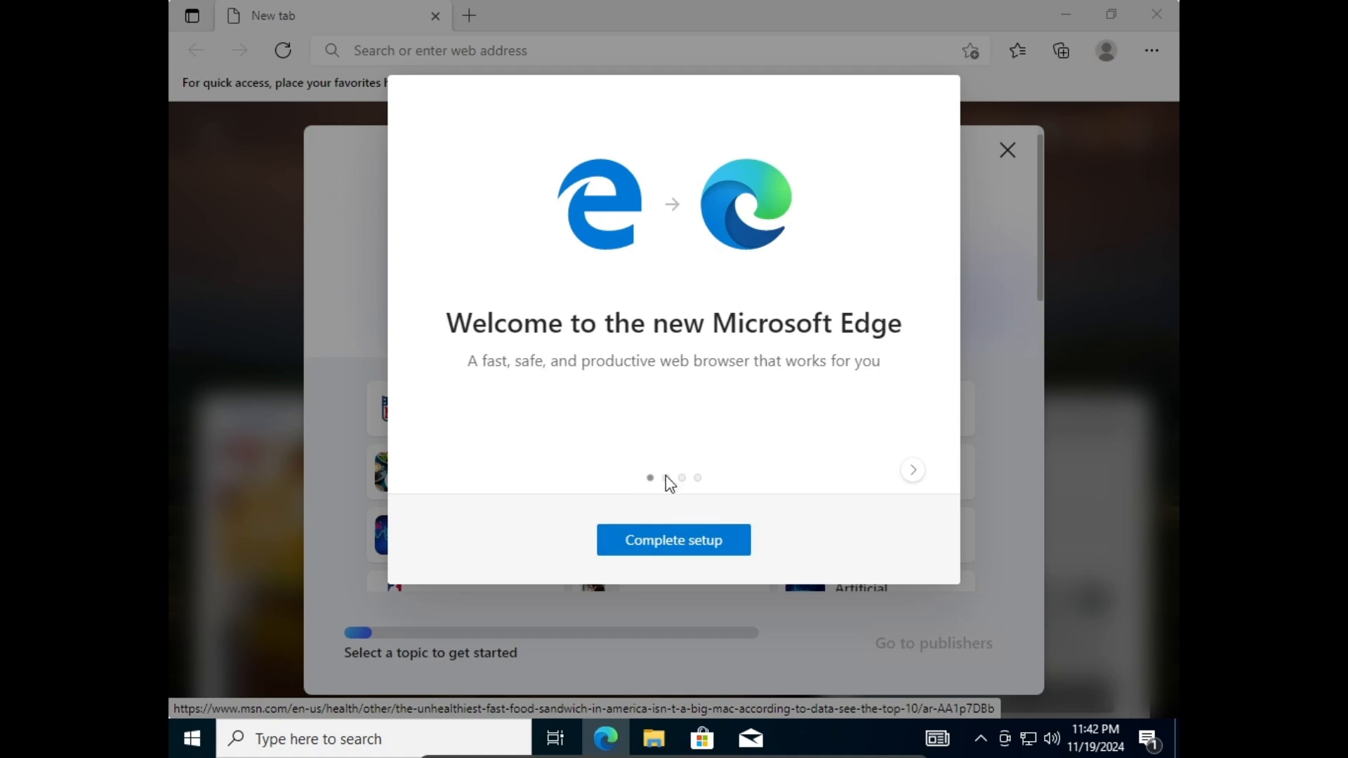
left_click(635, 549)
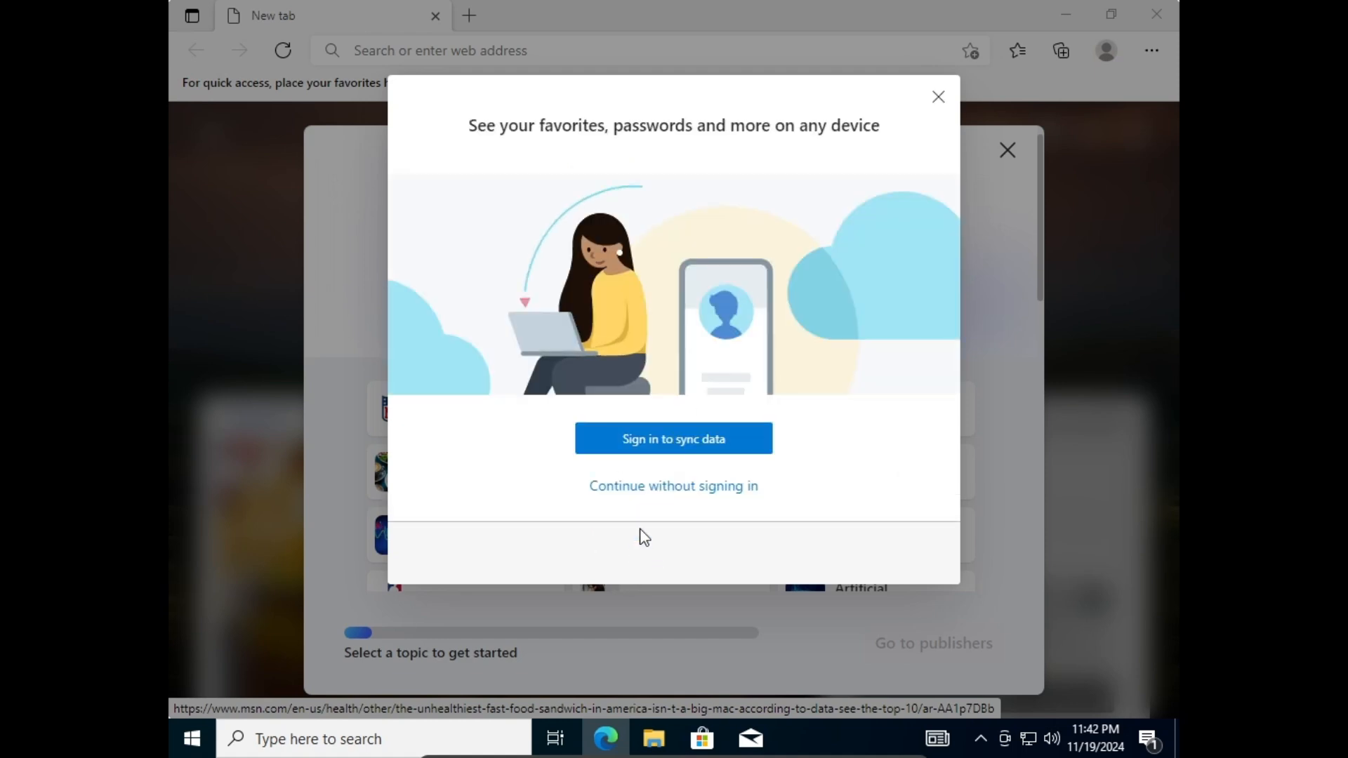
left_click(688, 486)
left_click(1008, 151)
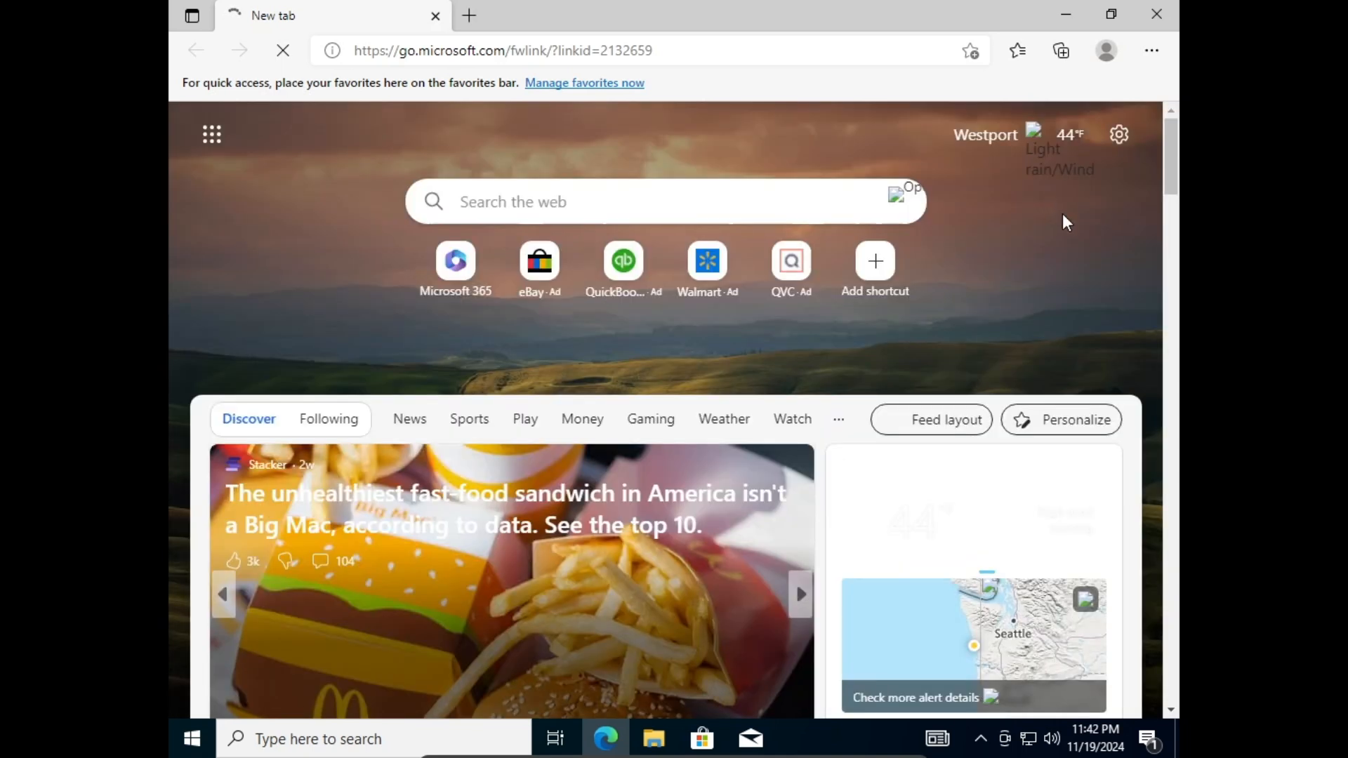
left_click(469, 15)
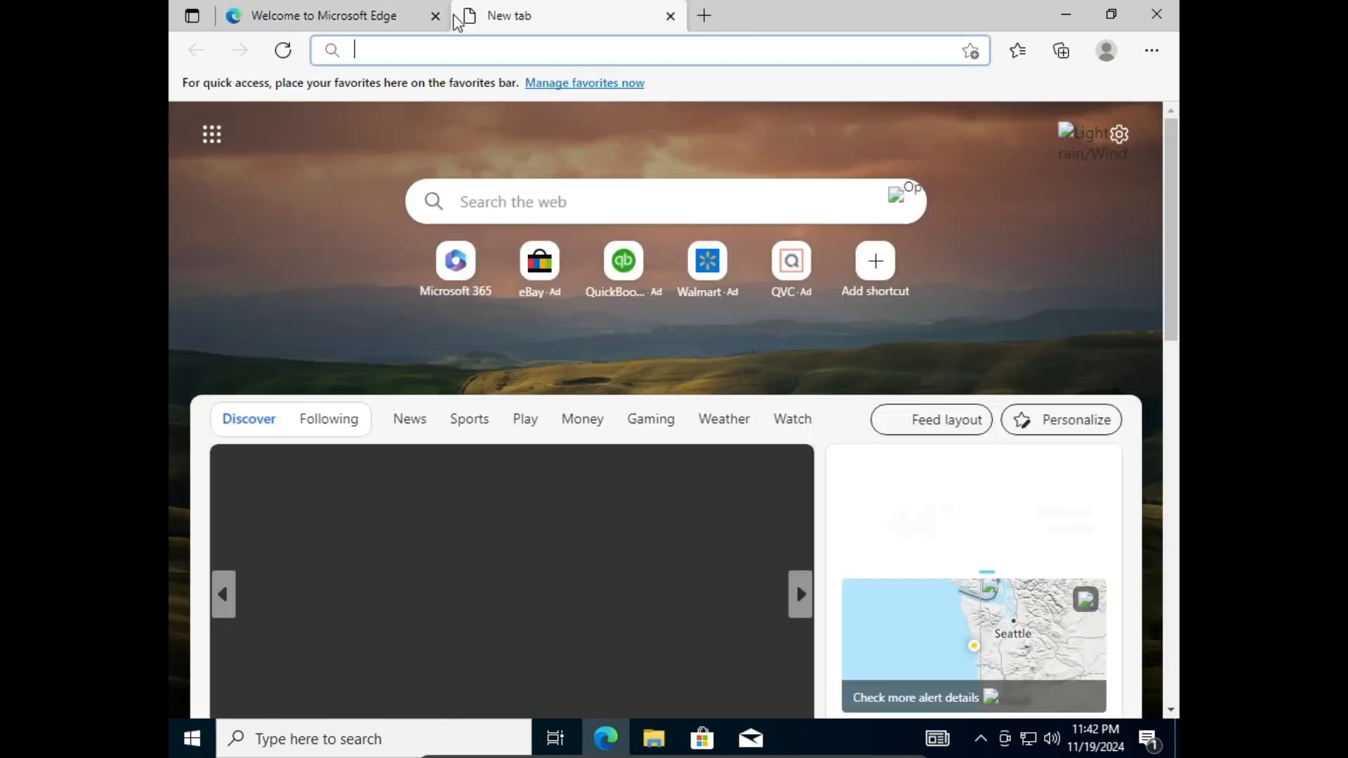
left_click(437, 17)
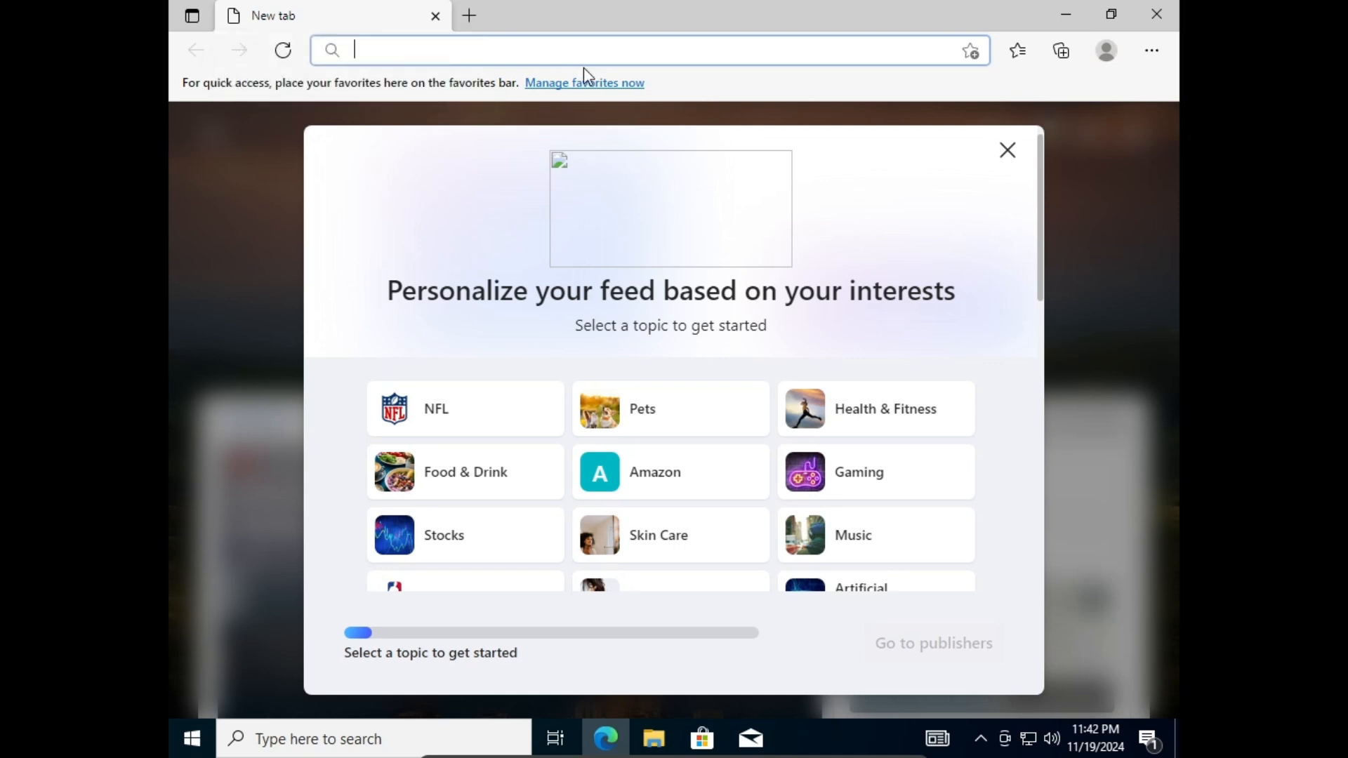
Dismiss the feed personalization prompt and search Bing for 'obs studio'.
left_click(1009, 152)
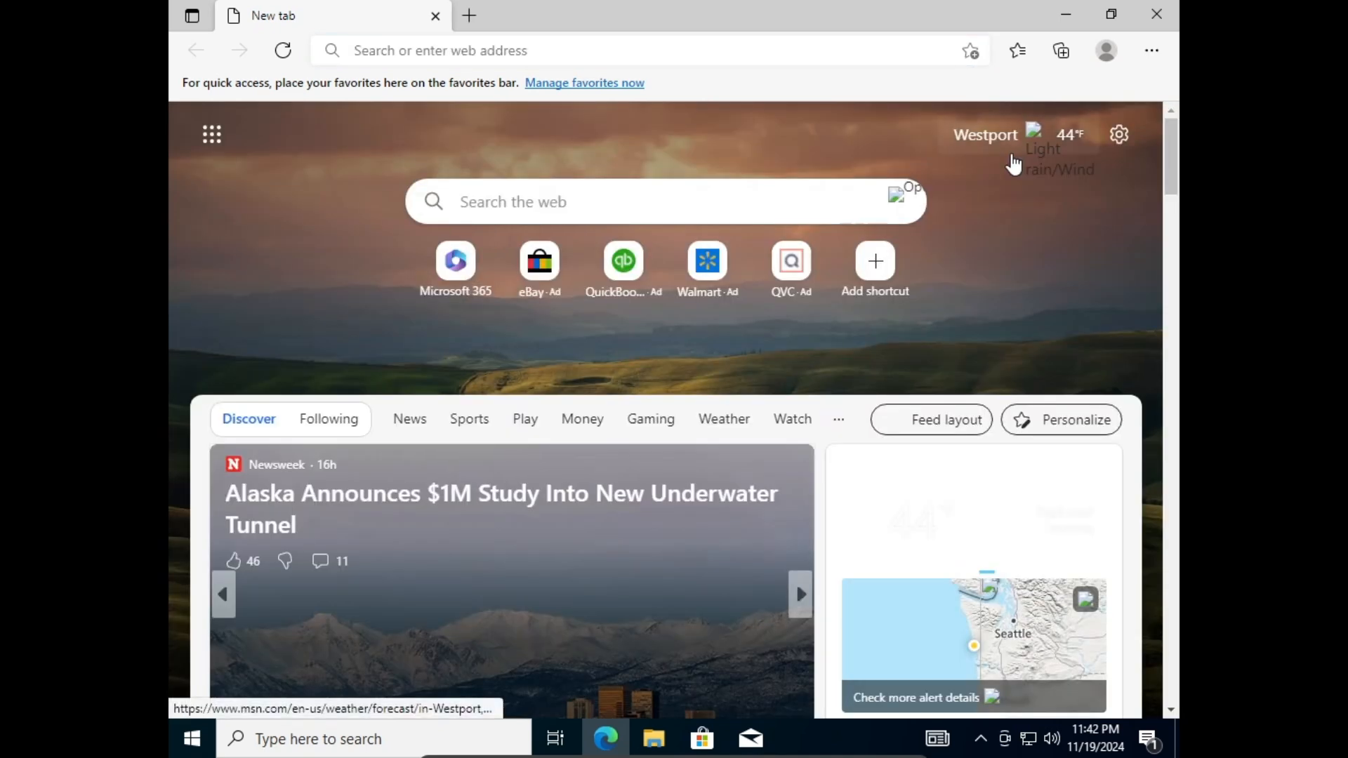
left_click(471, 44)
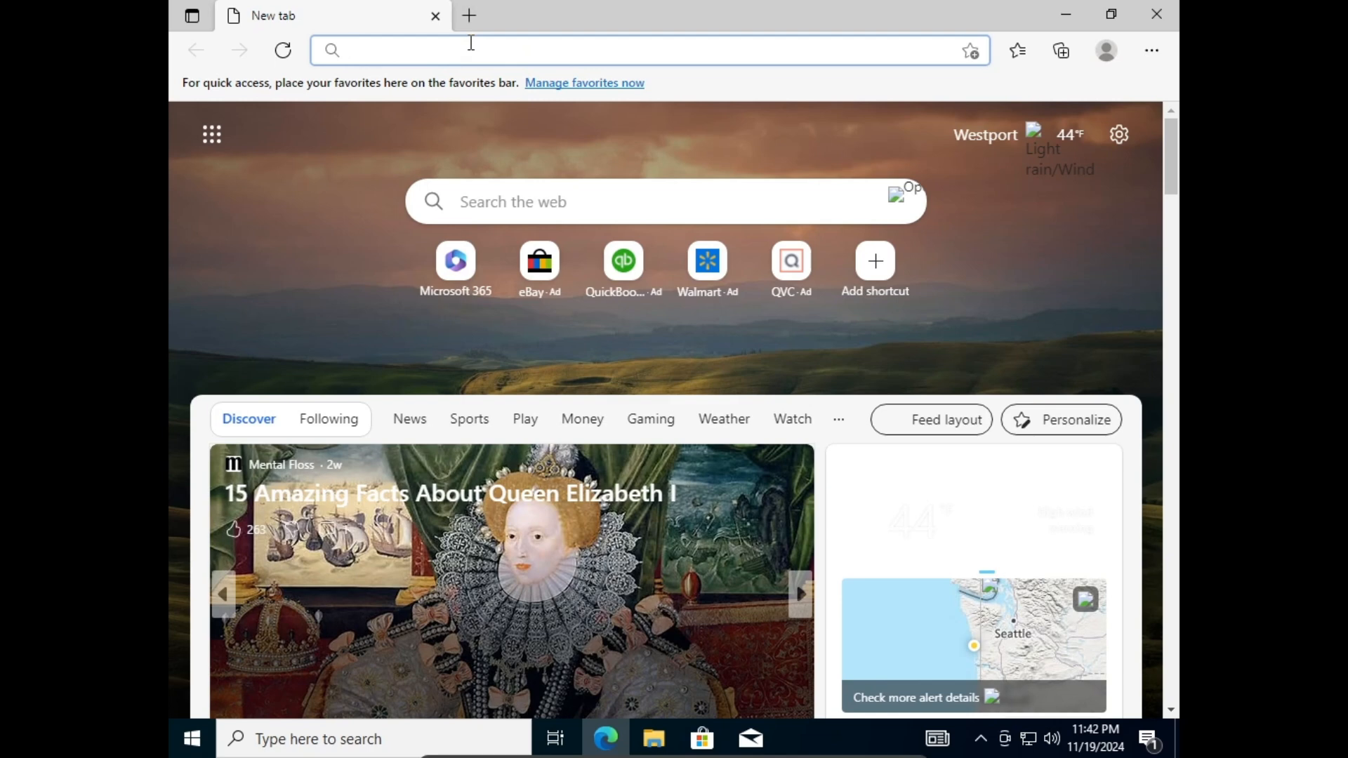
type("obs")
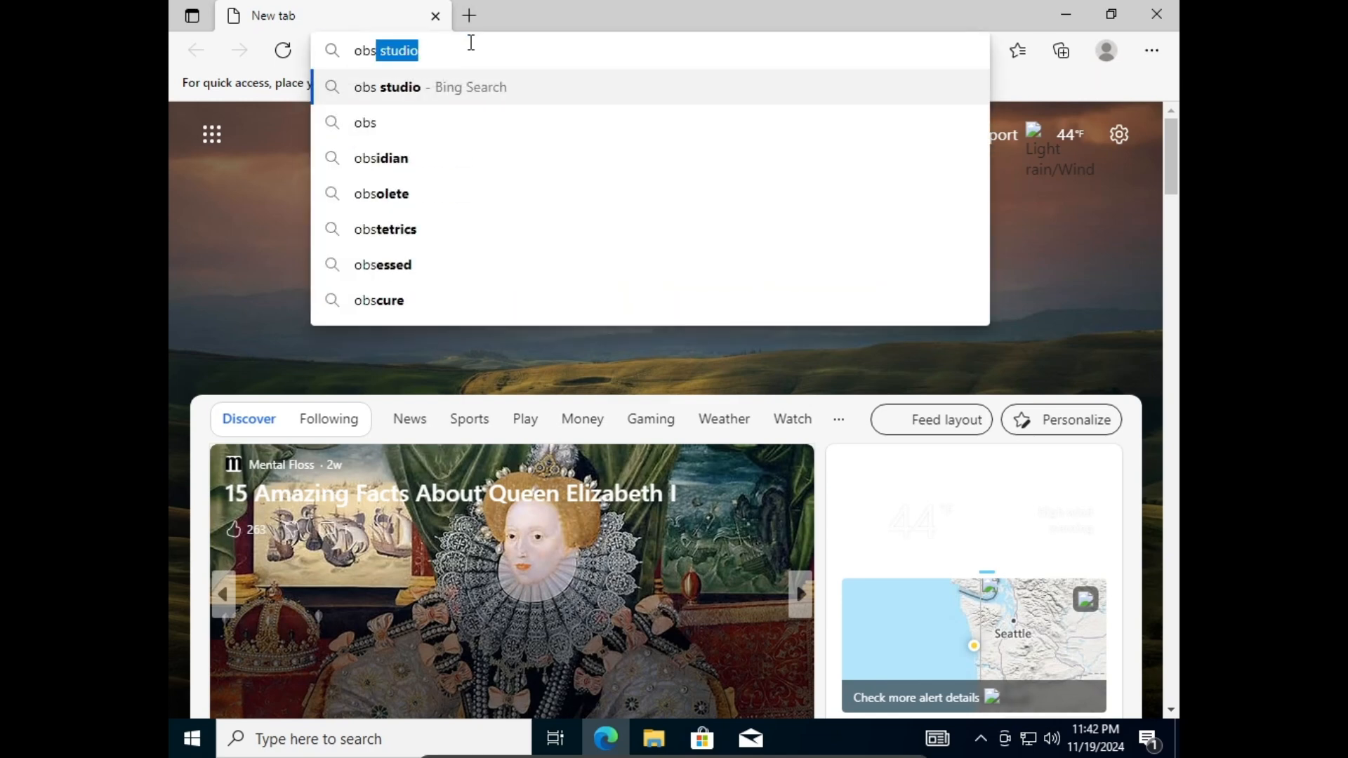
key("Return")
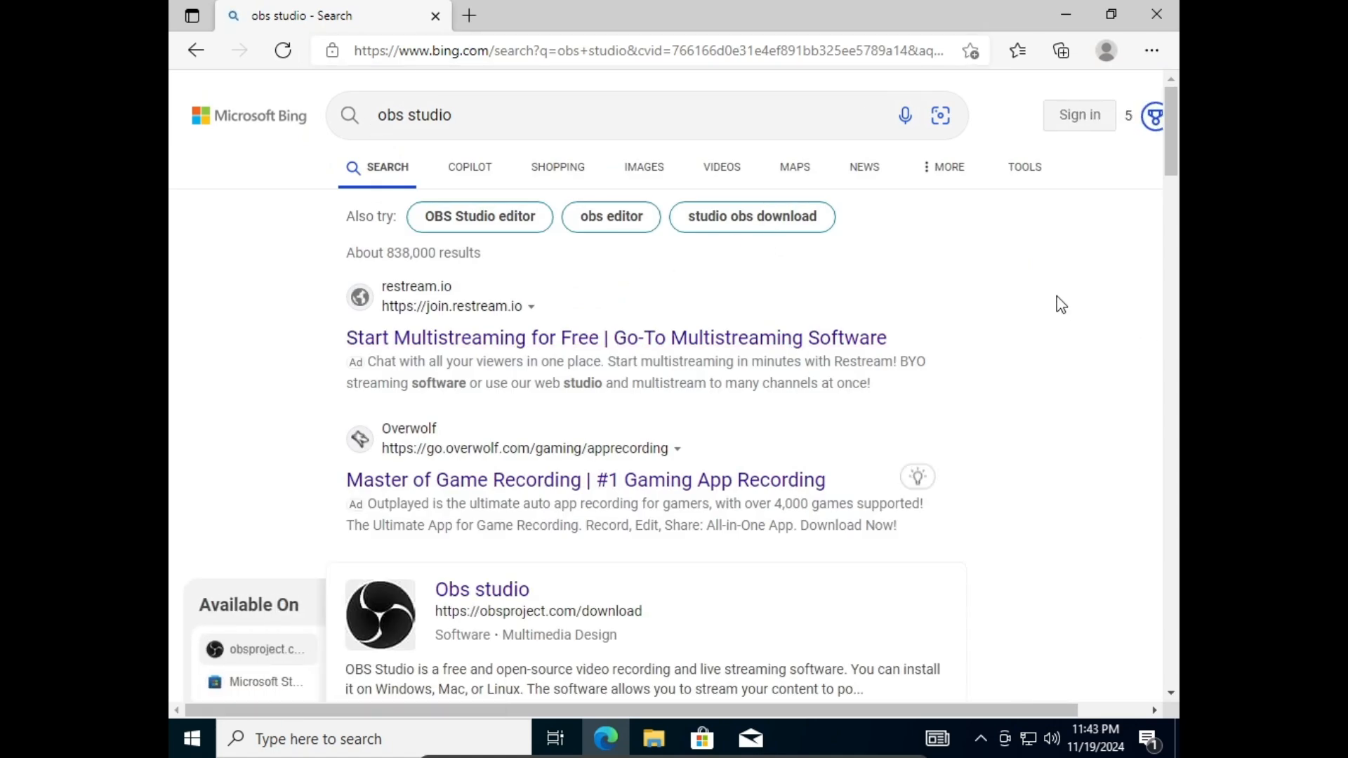
Find the official obsproject.com result in the search results and open it.
scroll(1061, 305, "down", 3)
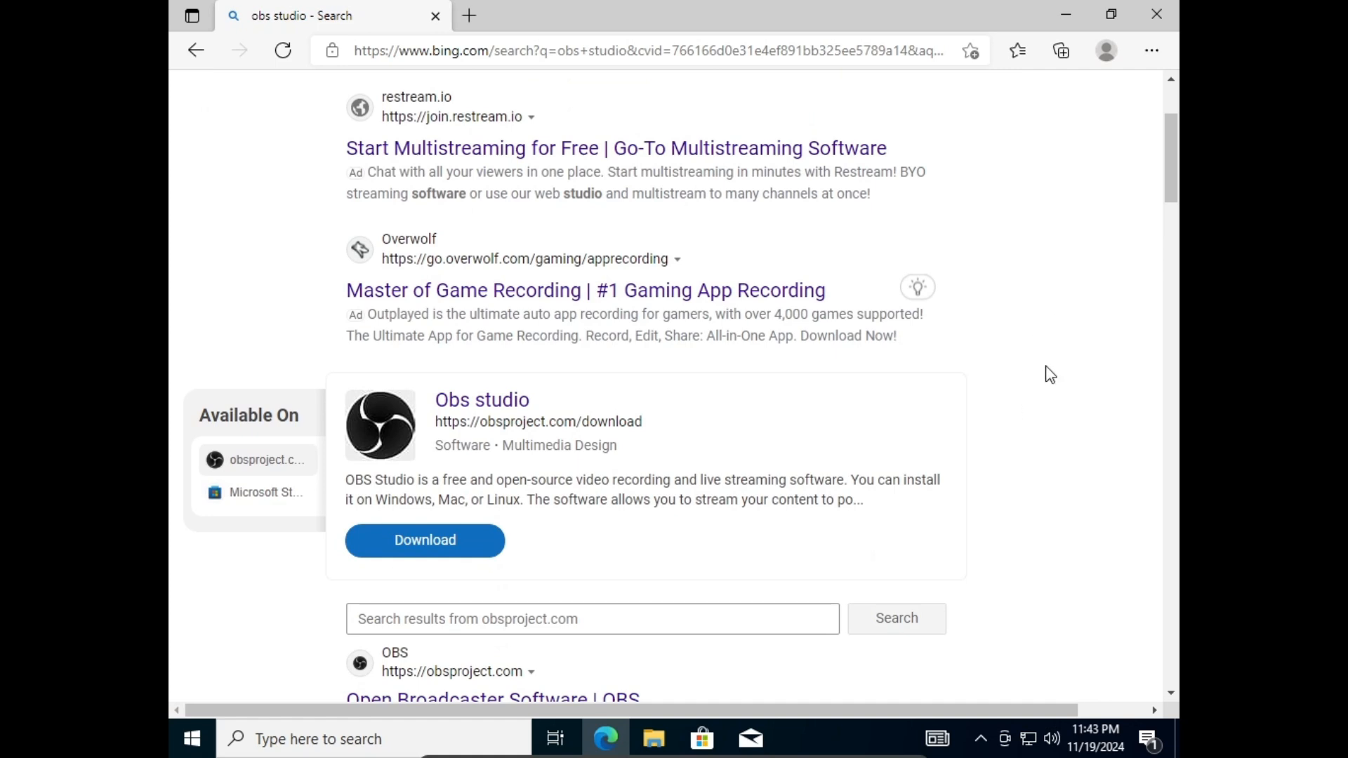
scroll(1051, 375, "down", 4)
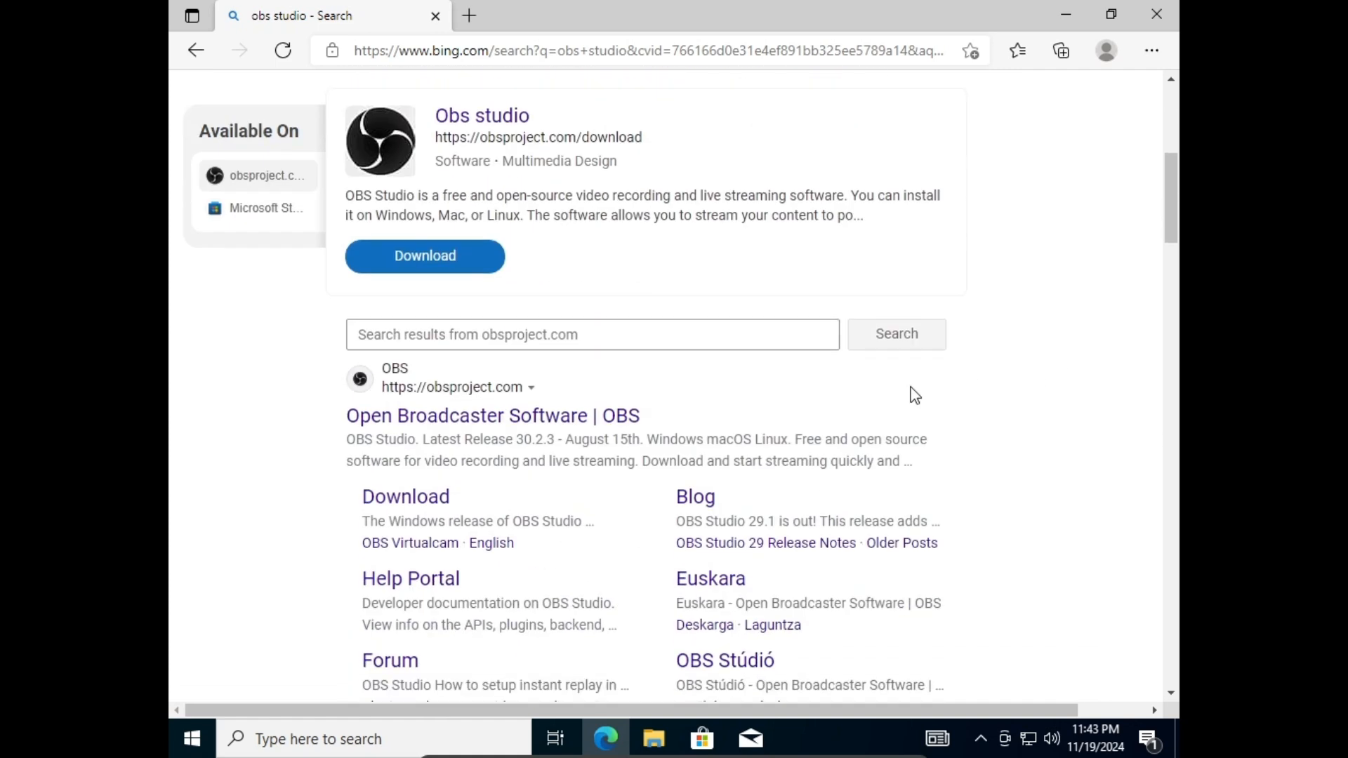
scroll(503, 384, "up", 7)
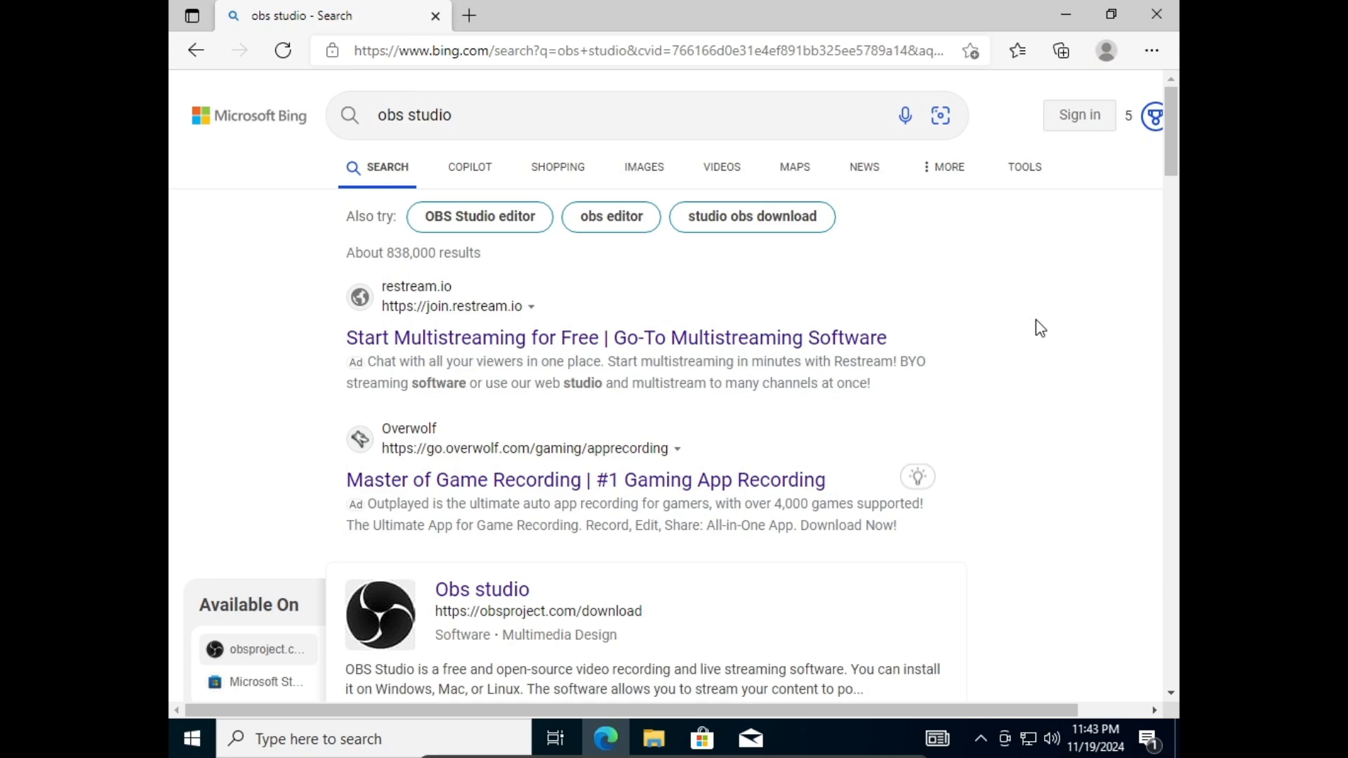
scroll(1039, 330, "down", 7)
scroll(1036, 332, "down", 1)
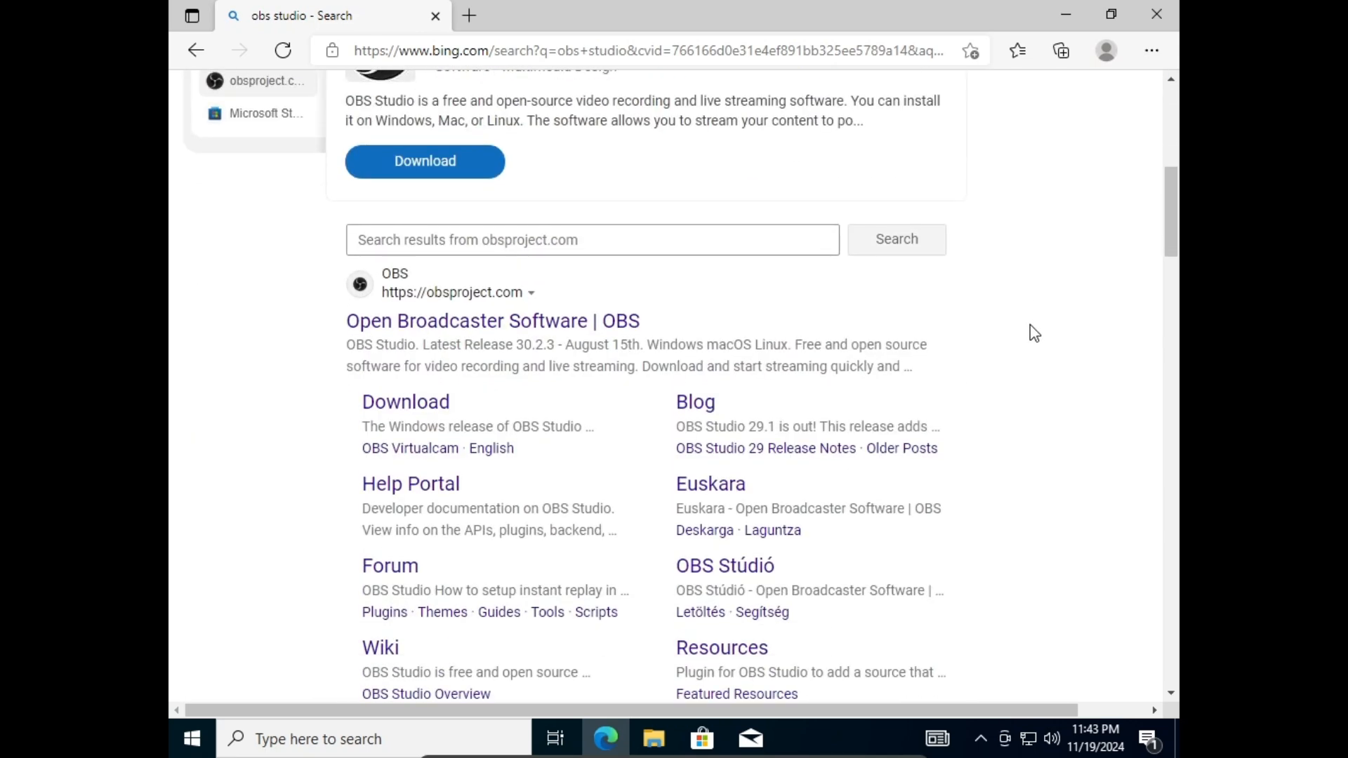
left_click(458, 320)
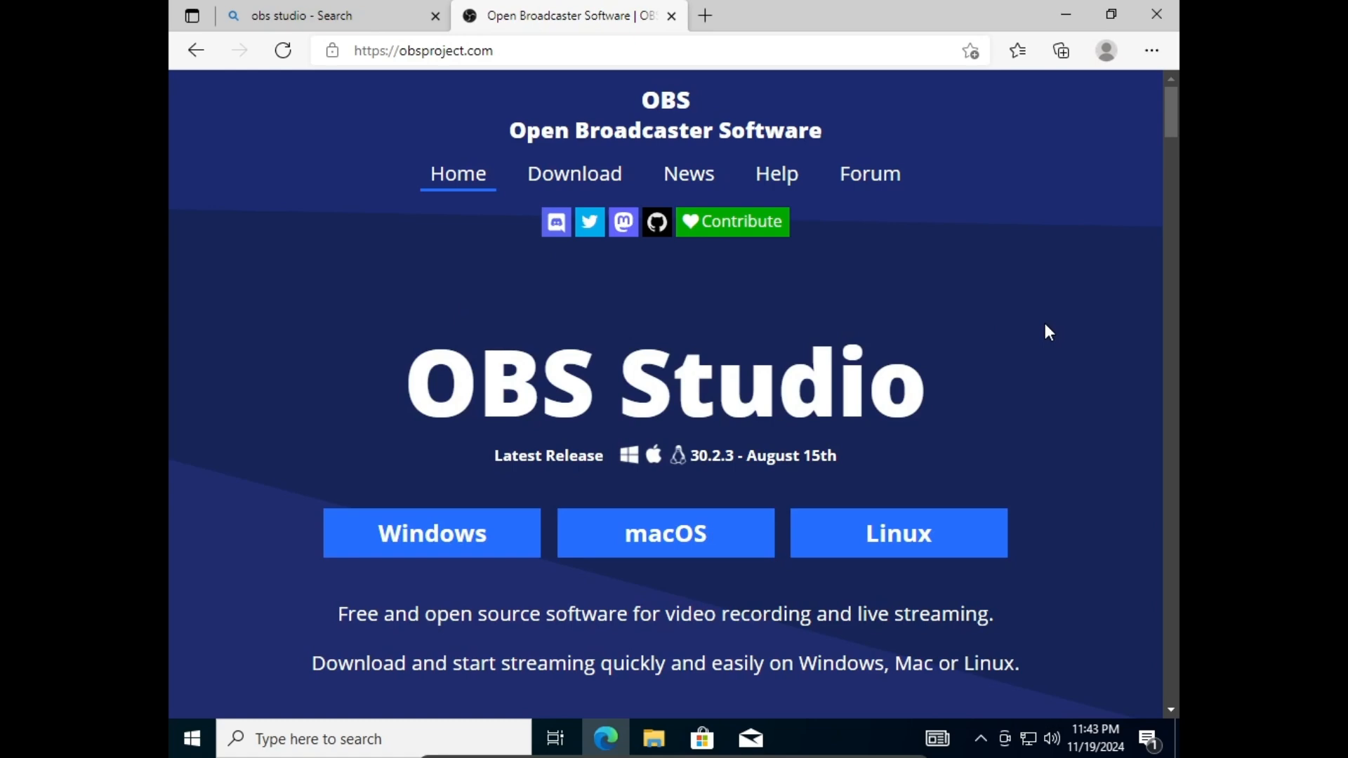
Download OBS-Studio-30.2.3-Windows-Installer.exe from the OBS site, then close Edge.
scroll(1046, 331, "down", 4)
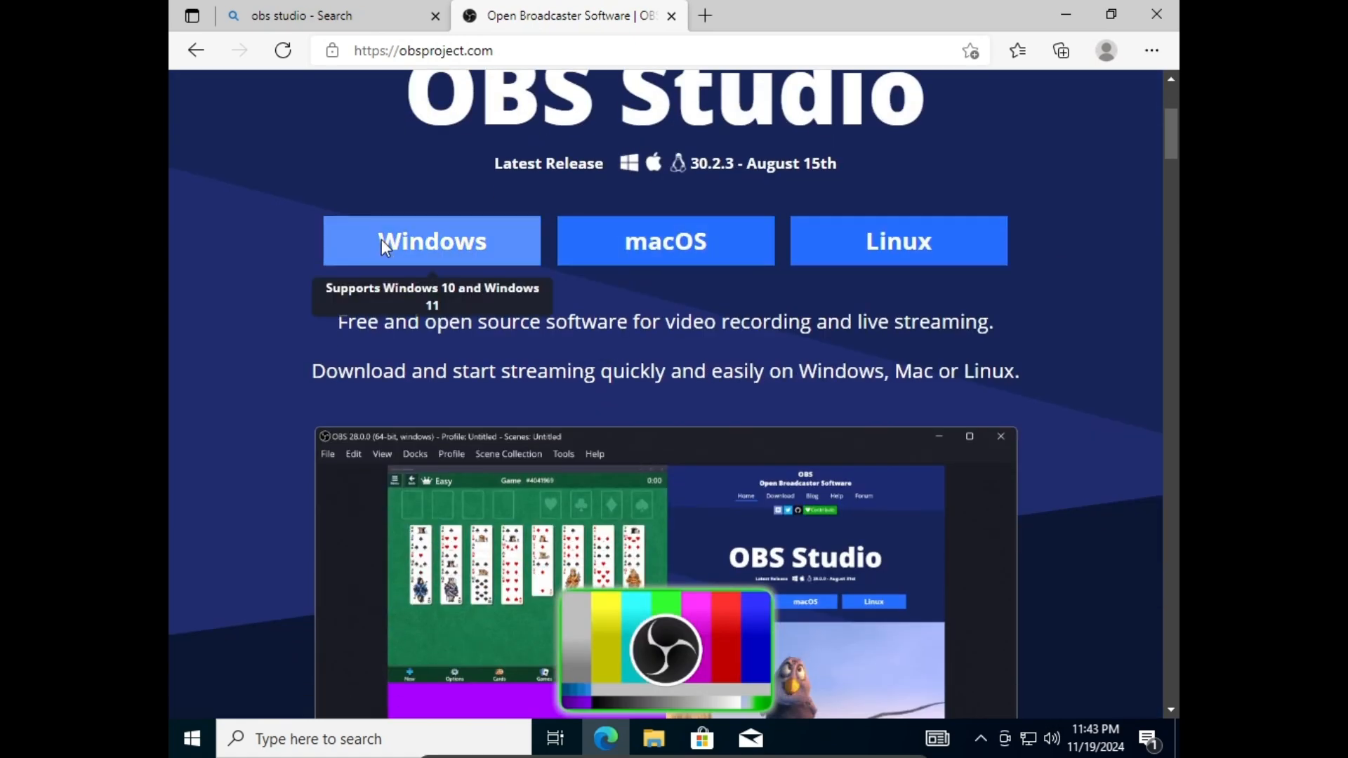
left_click(384, 246)
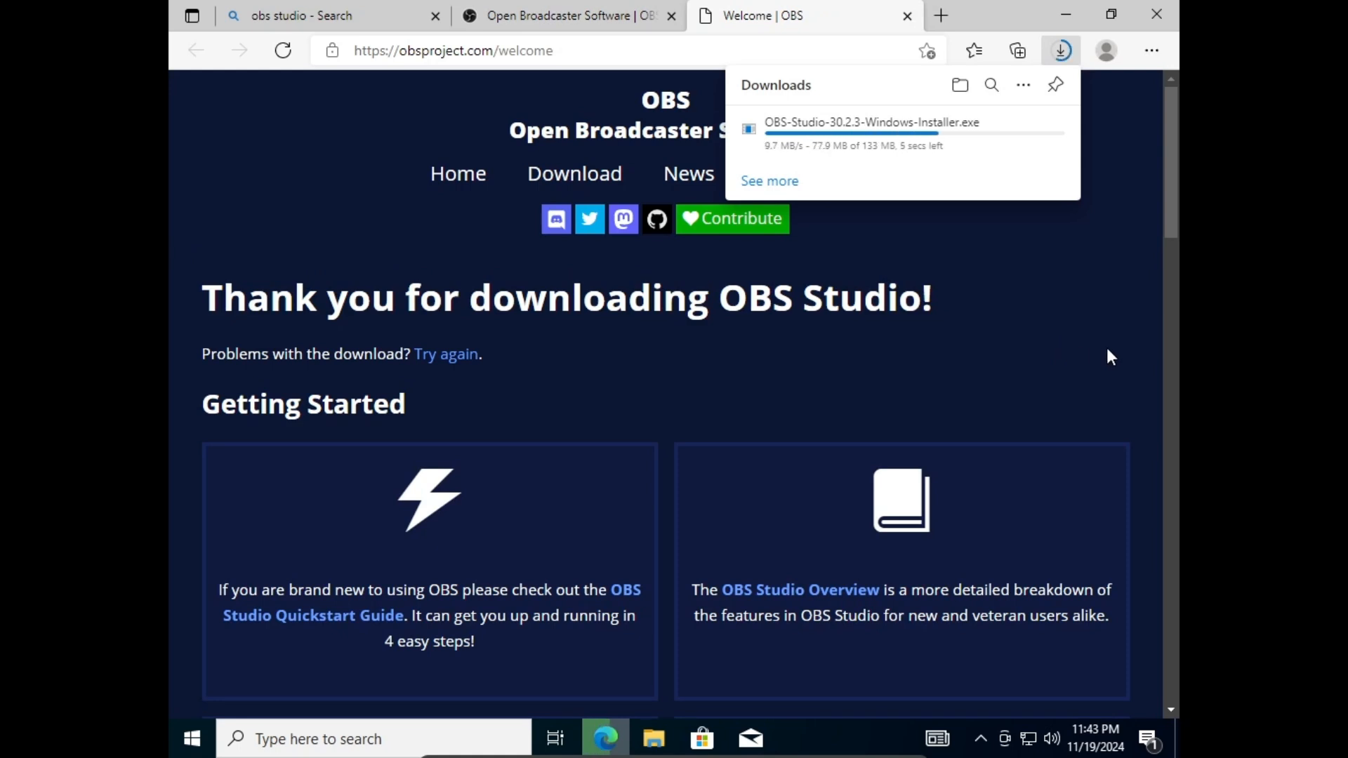
left_click(864, 140)
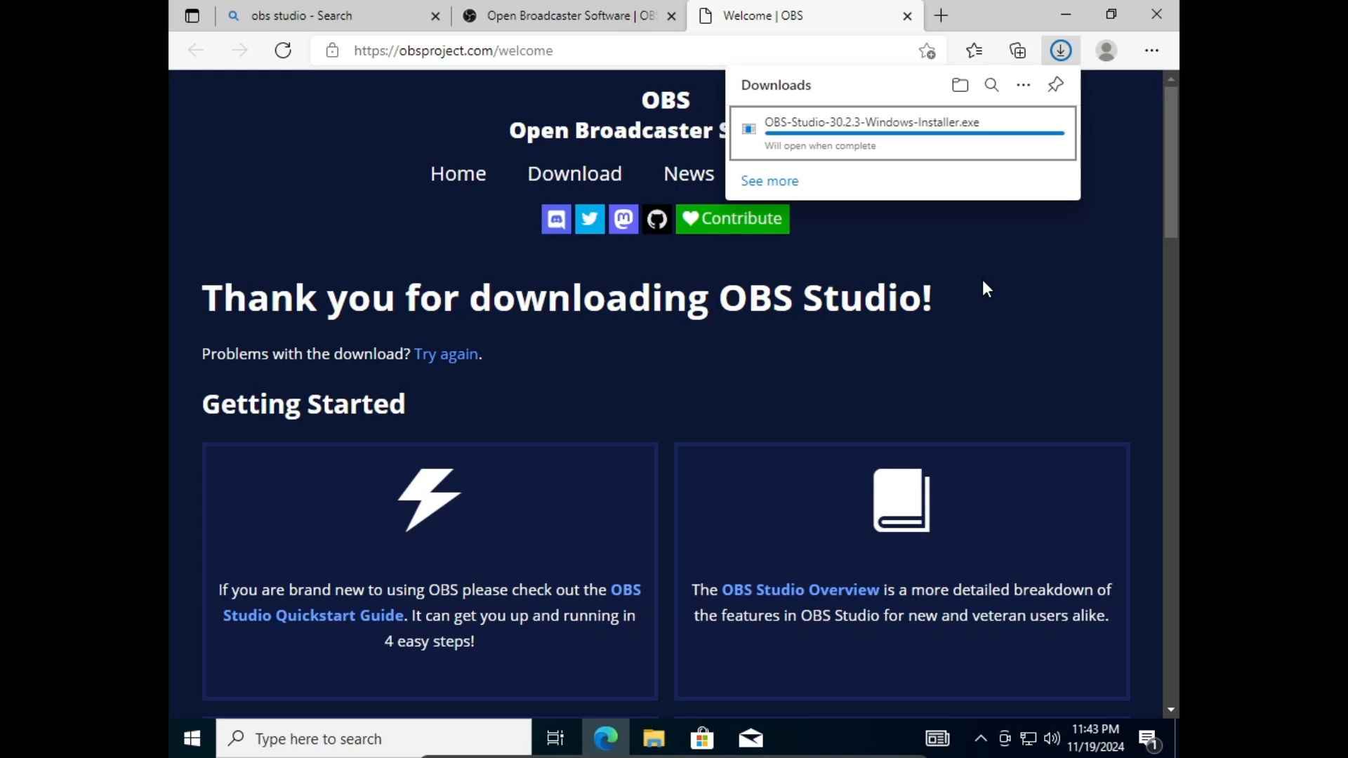
left_click(1164, 19)
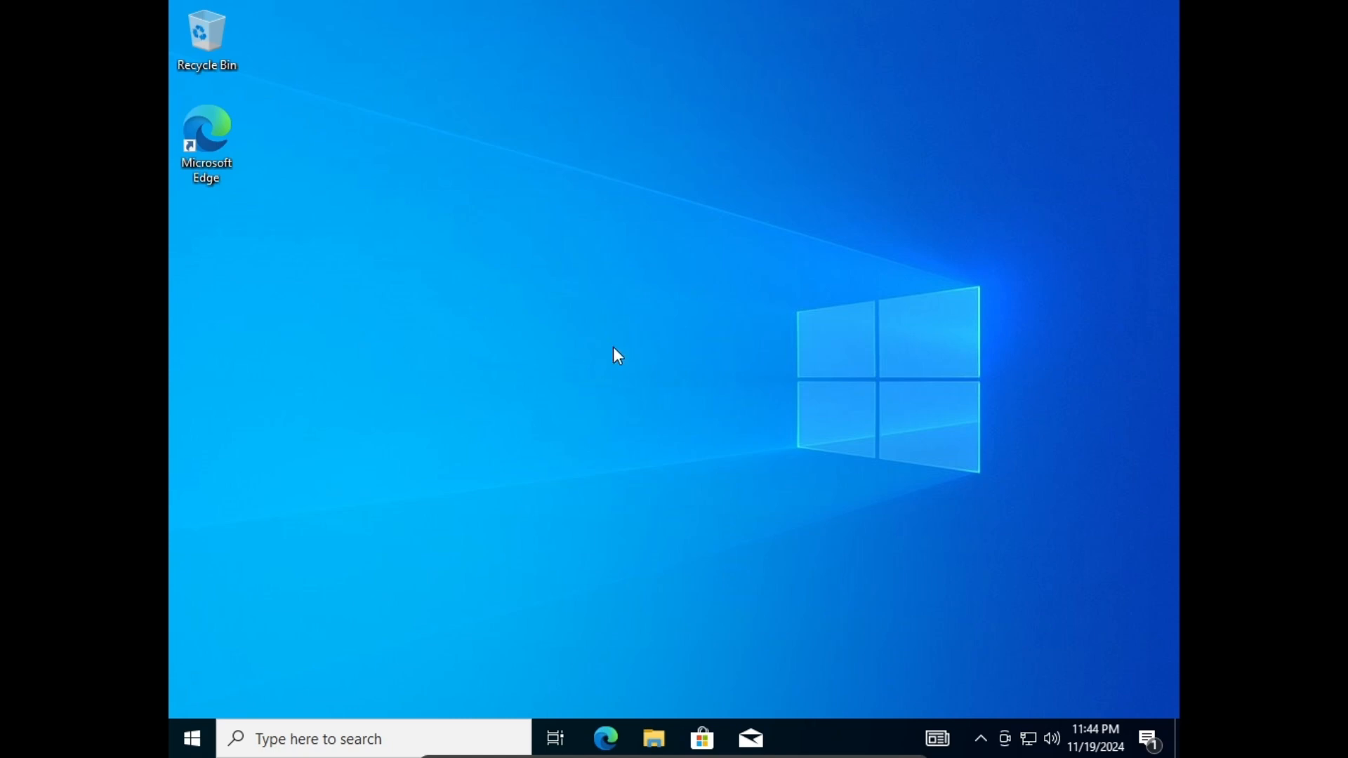
right_click(194, 737)
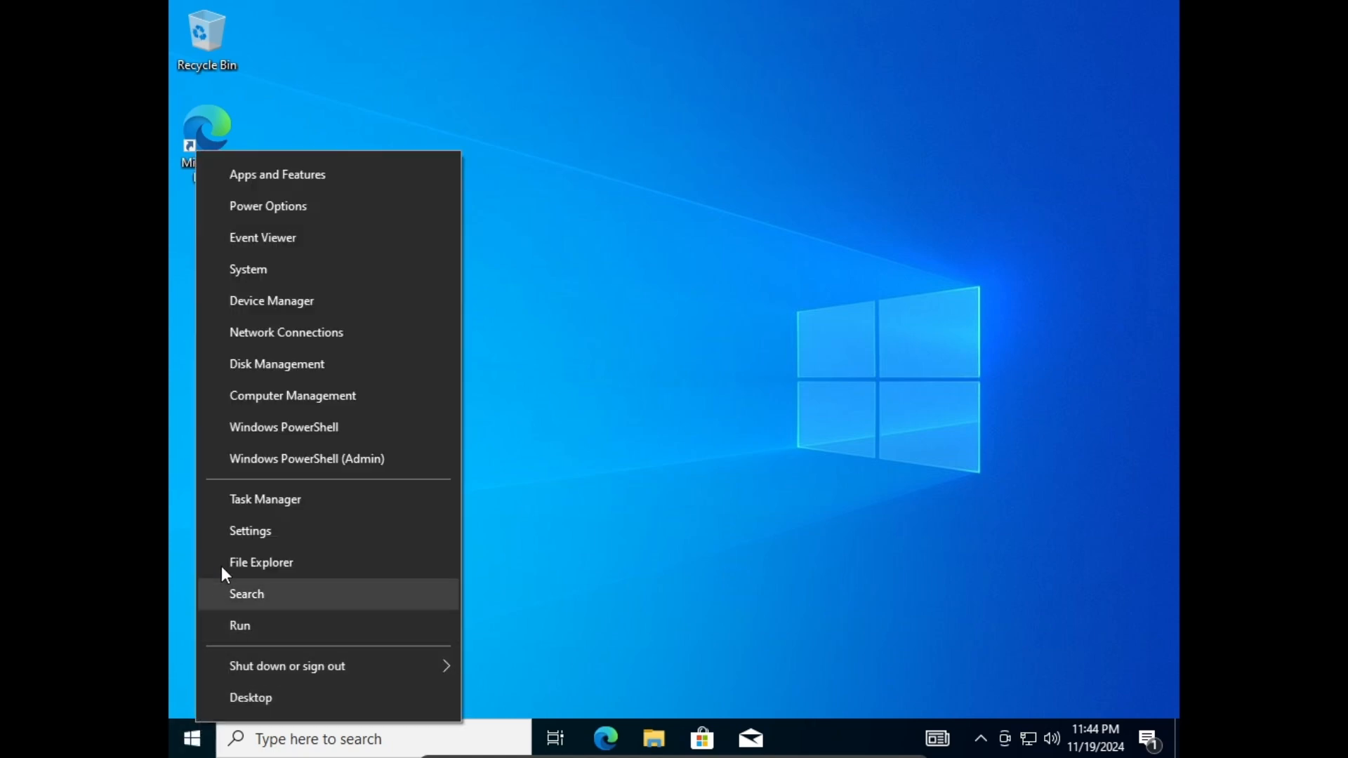
left_click(256, 501)
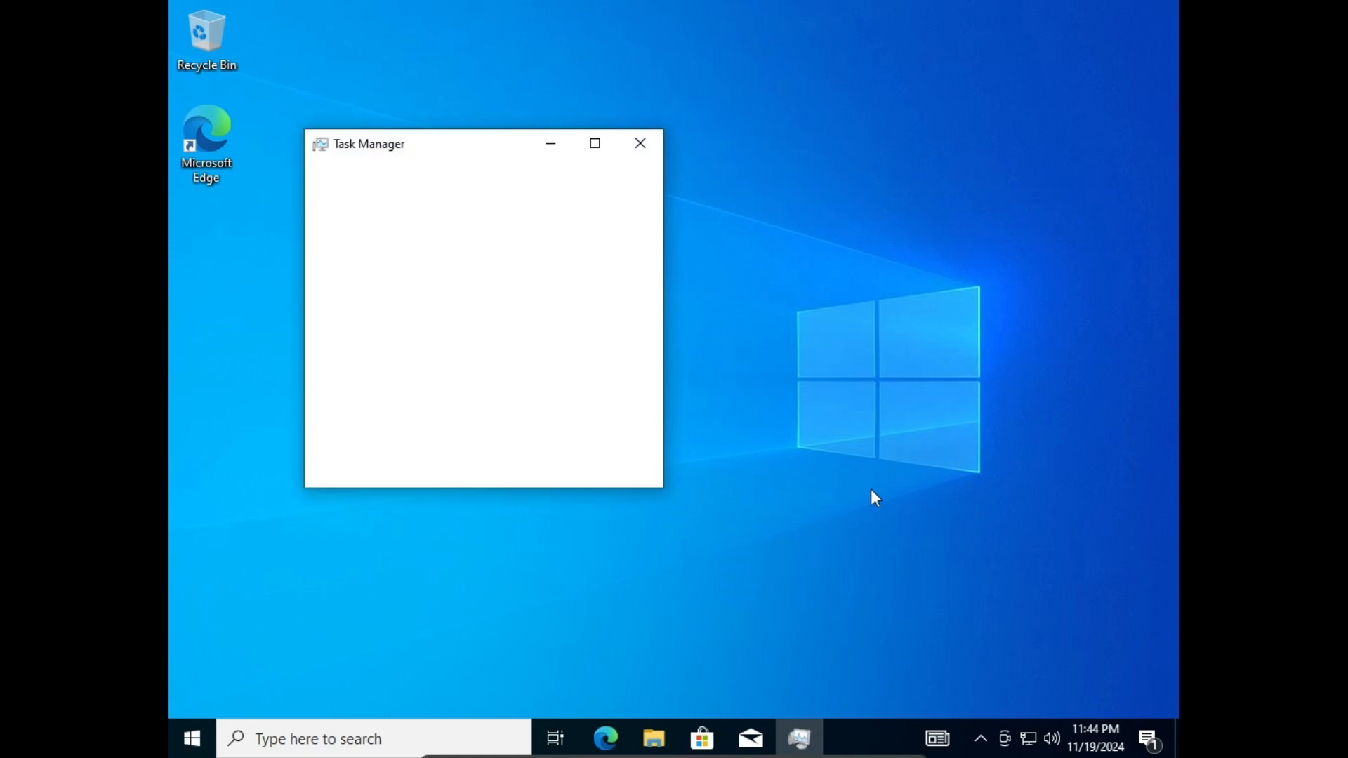
left_click(321, 465)
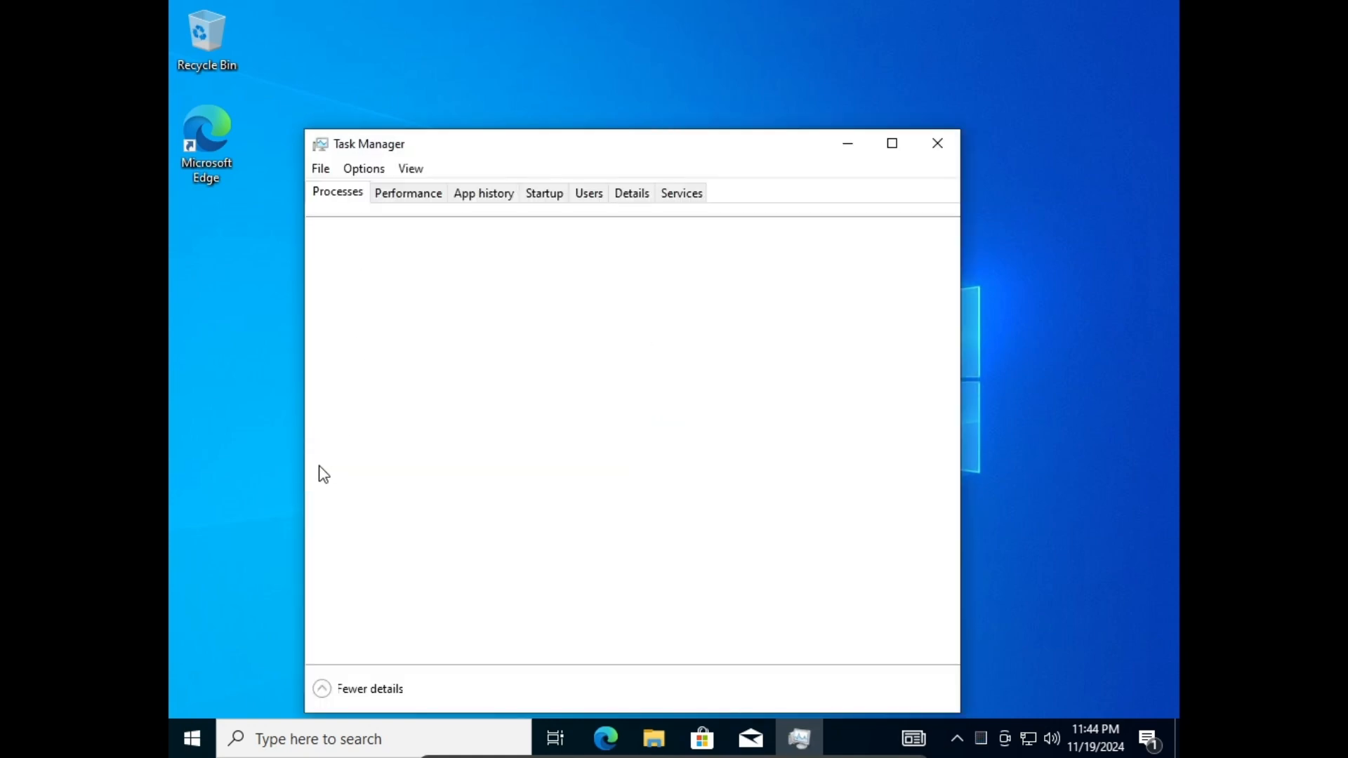
scroll(528, 382, "down", 5)
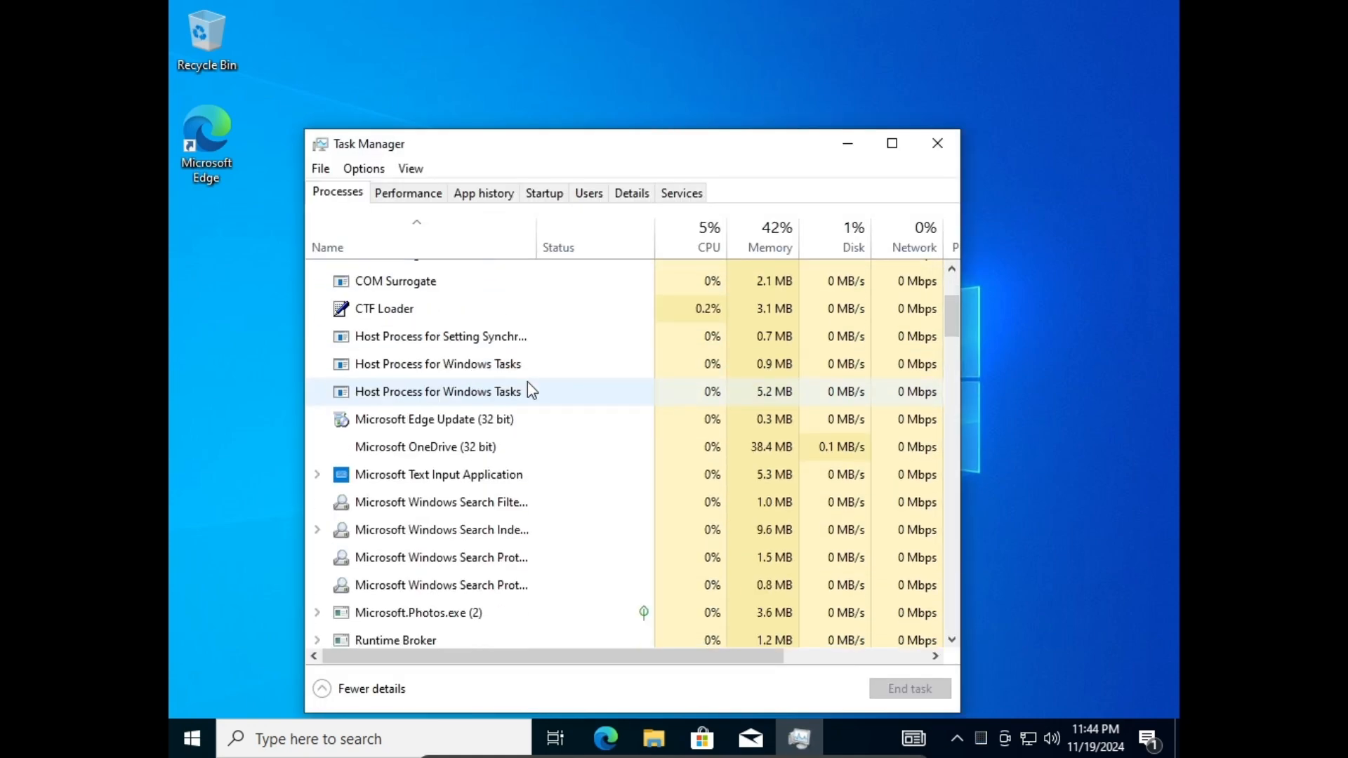
scroll(532, 389, "down", 8)
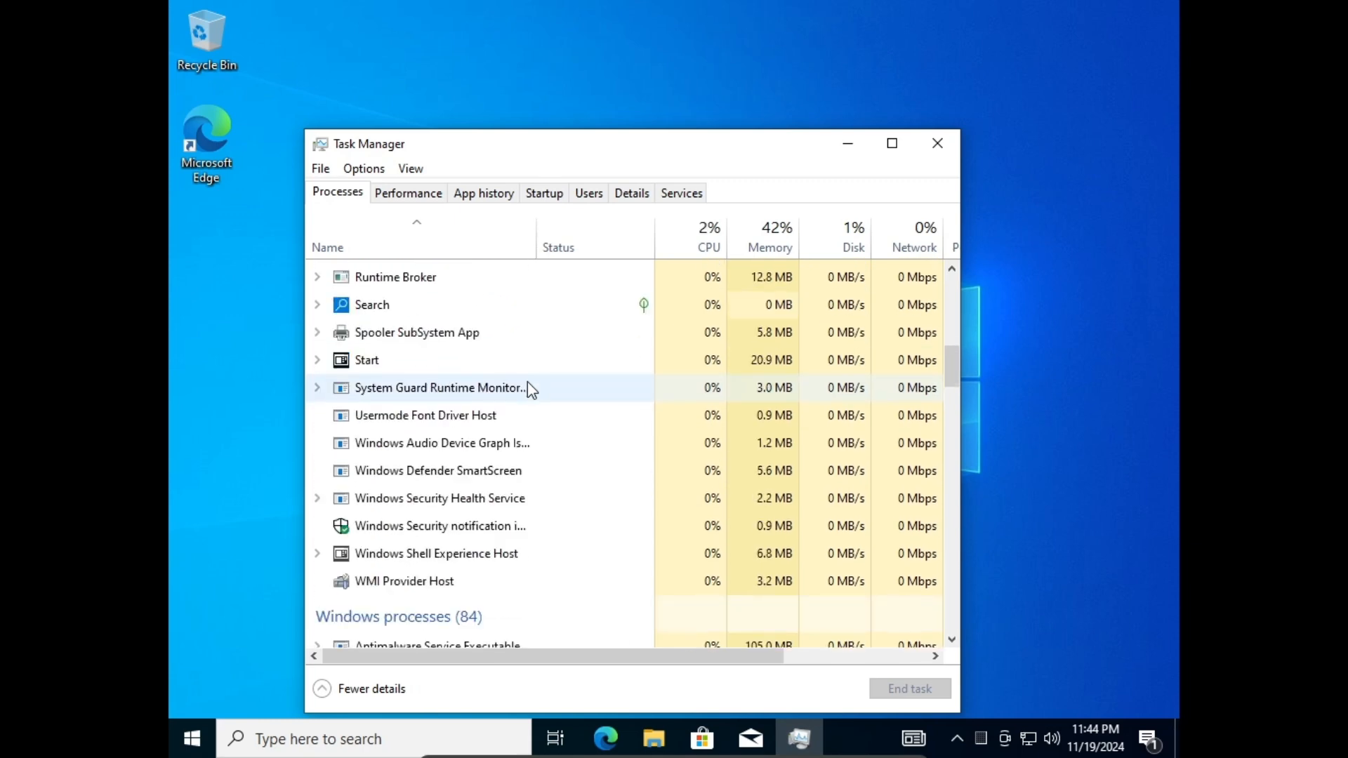
scroll(531, 390, "down", 12)
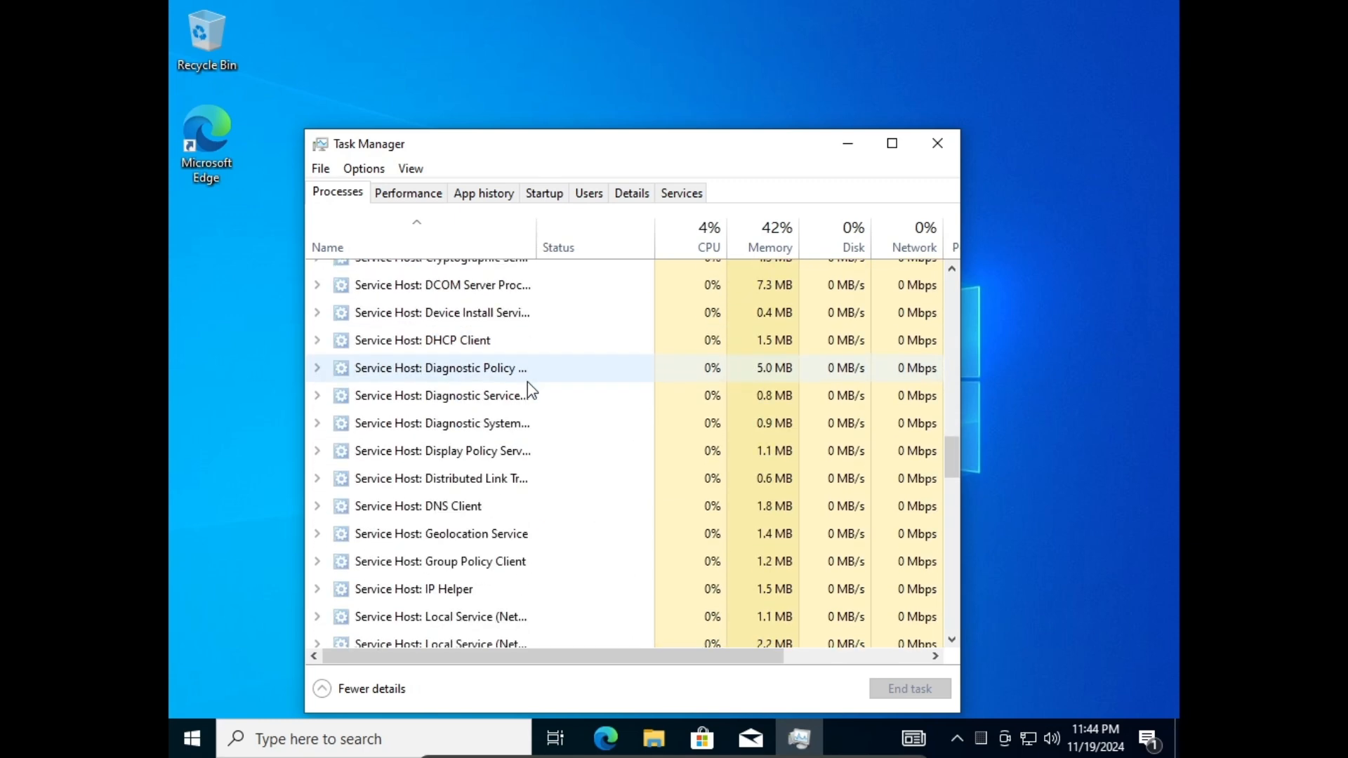
scroll(528, 383, "down", 9)
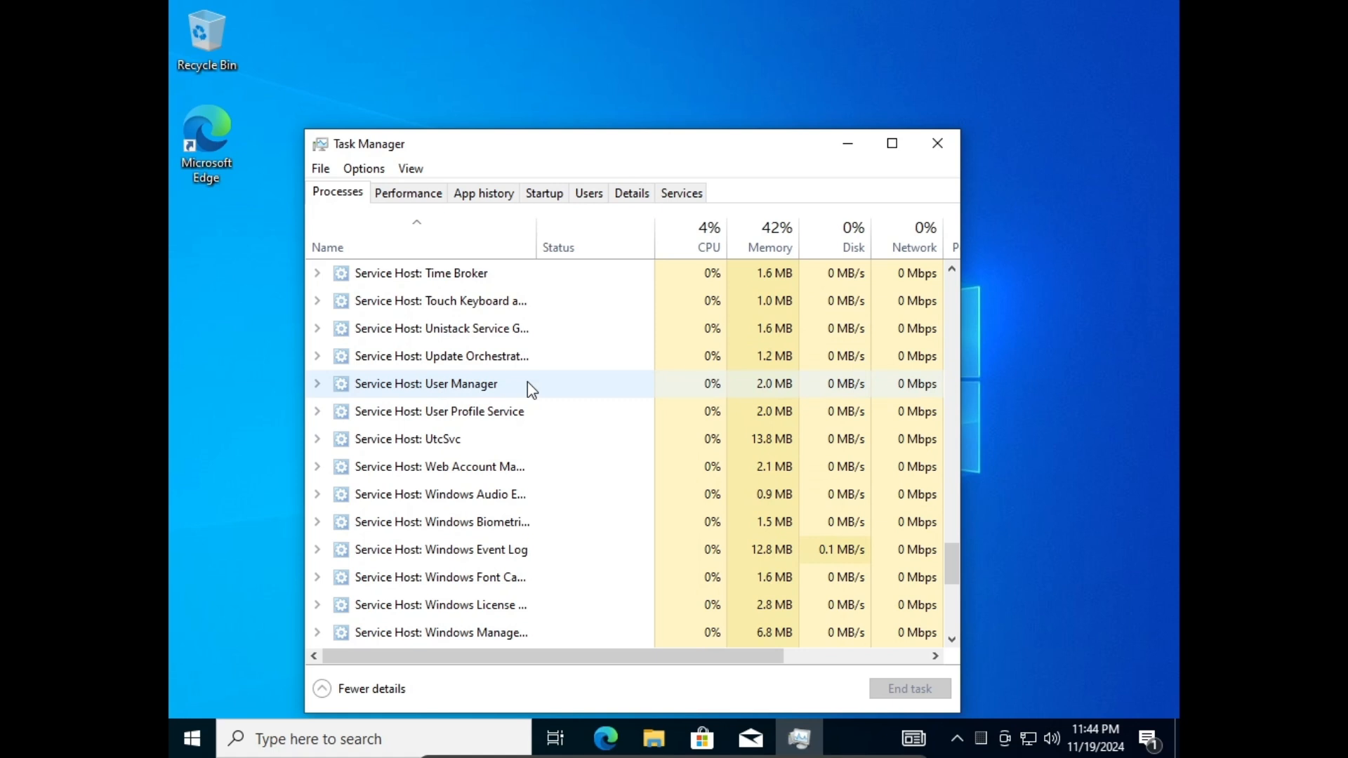
left_click(938, 143)
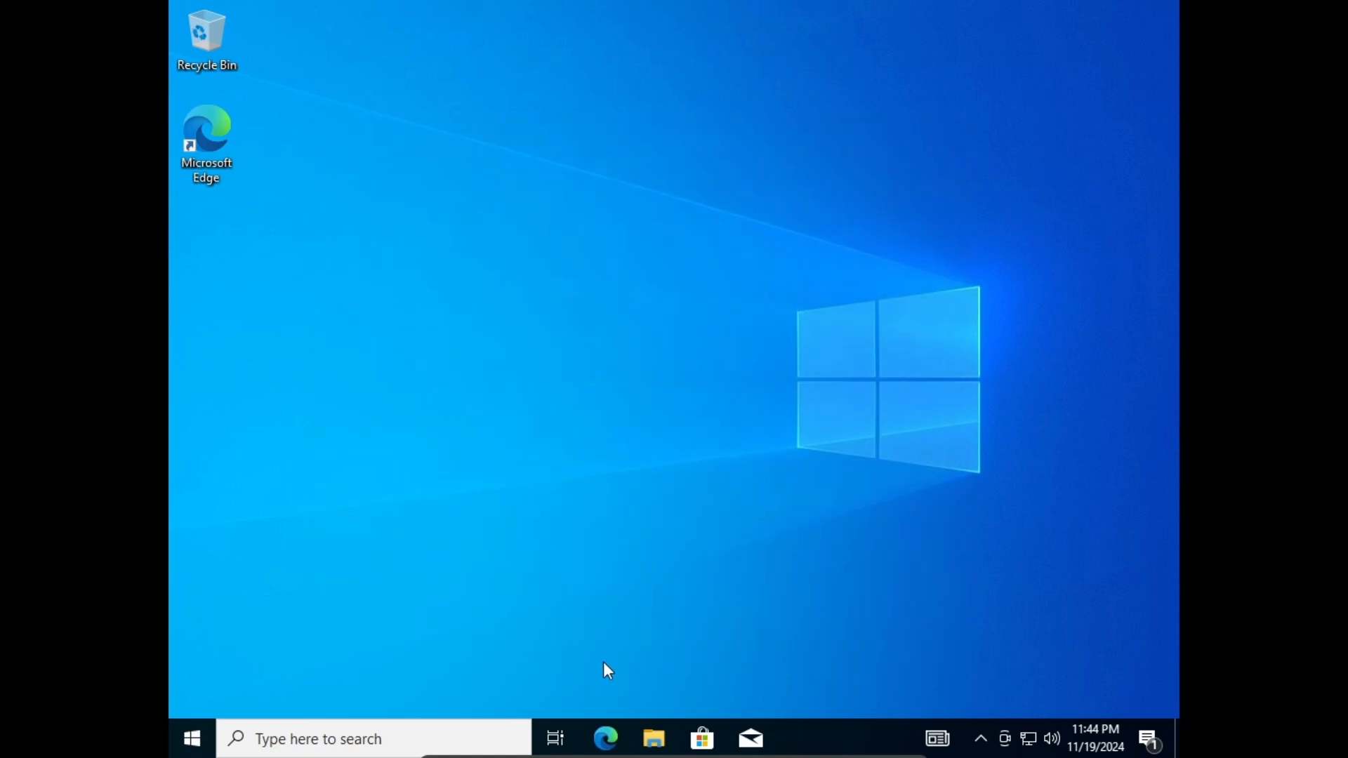
Run OBS-Studio-30.2.3-Windows-Installer from the Downloads folder in File Explorer.
left_click(645, 734)
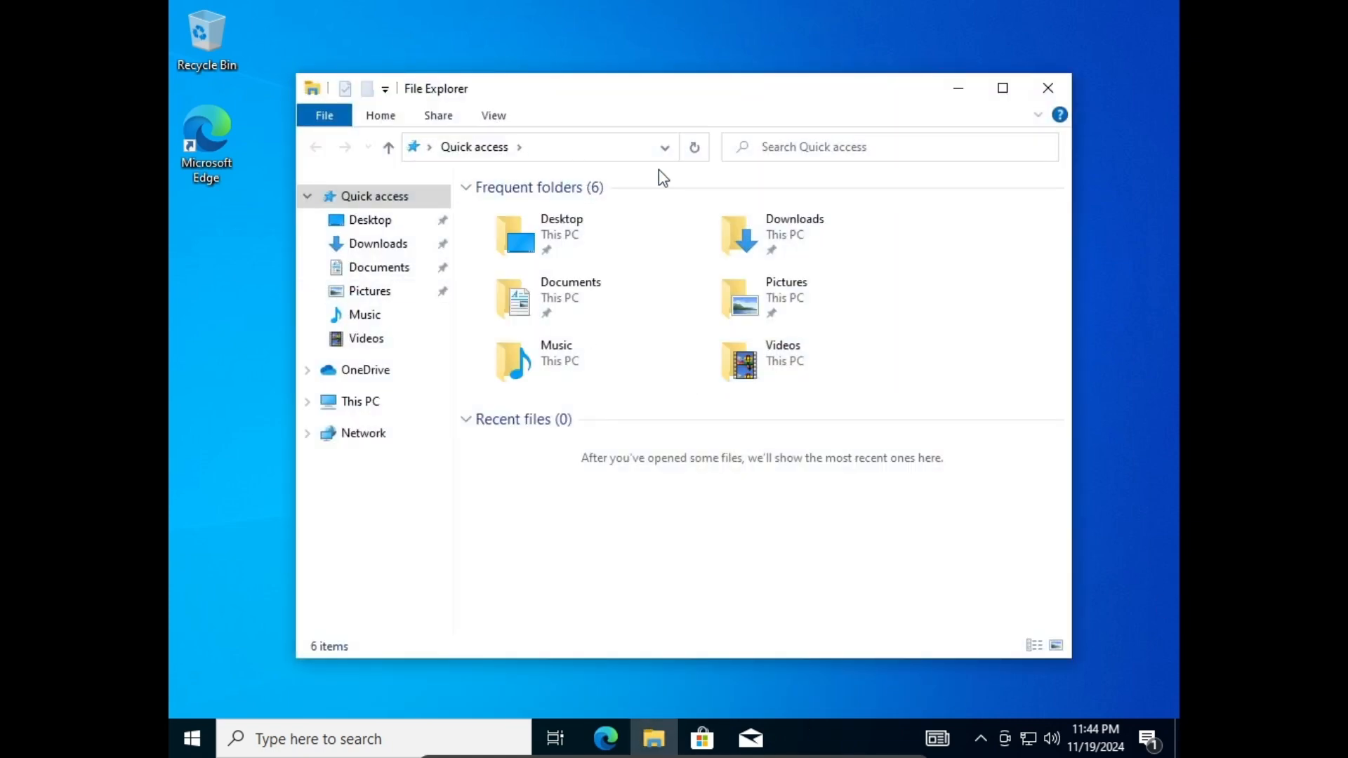
double_click(773, 247)
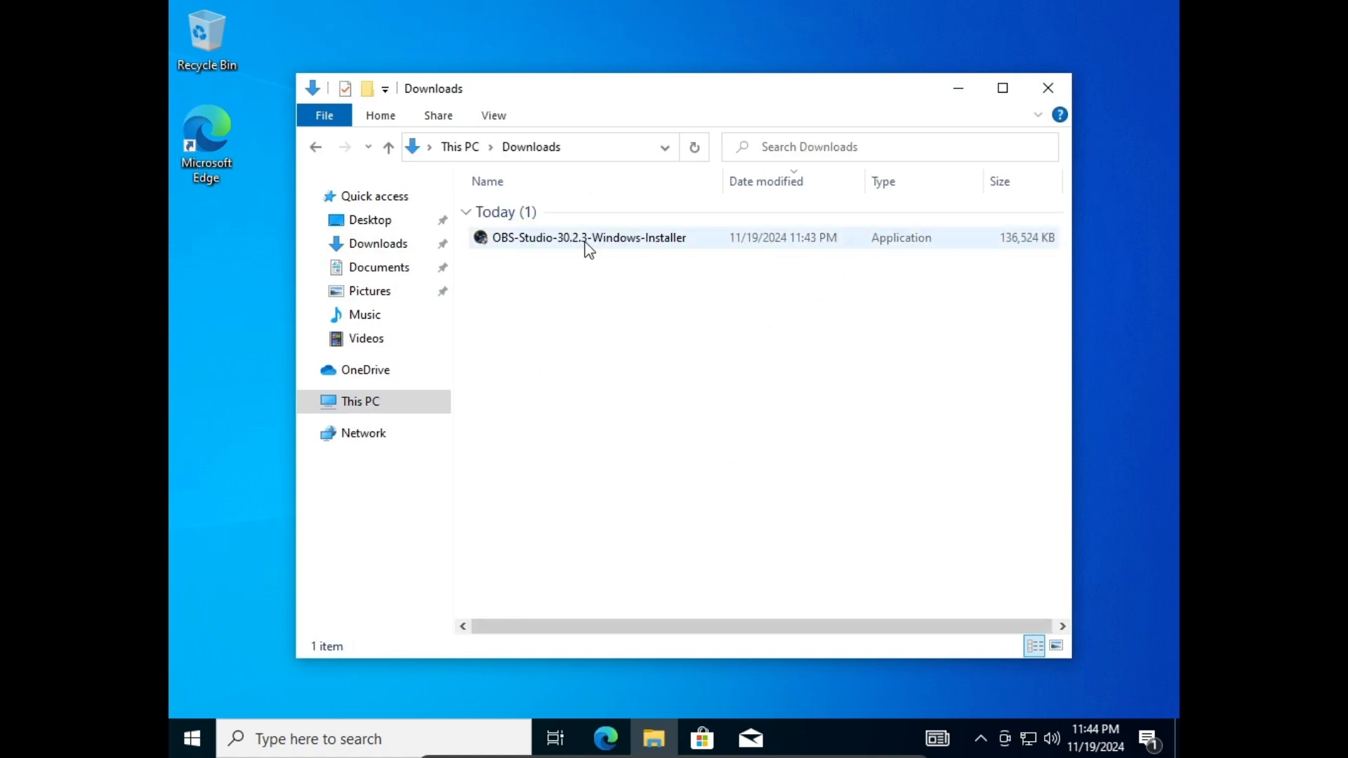
double_click(588, 249)
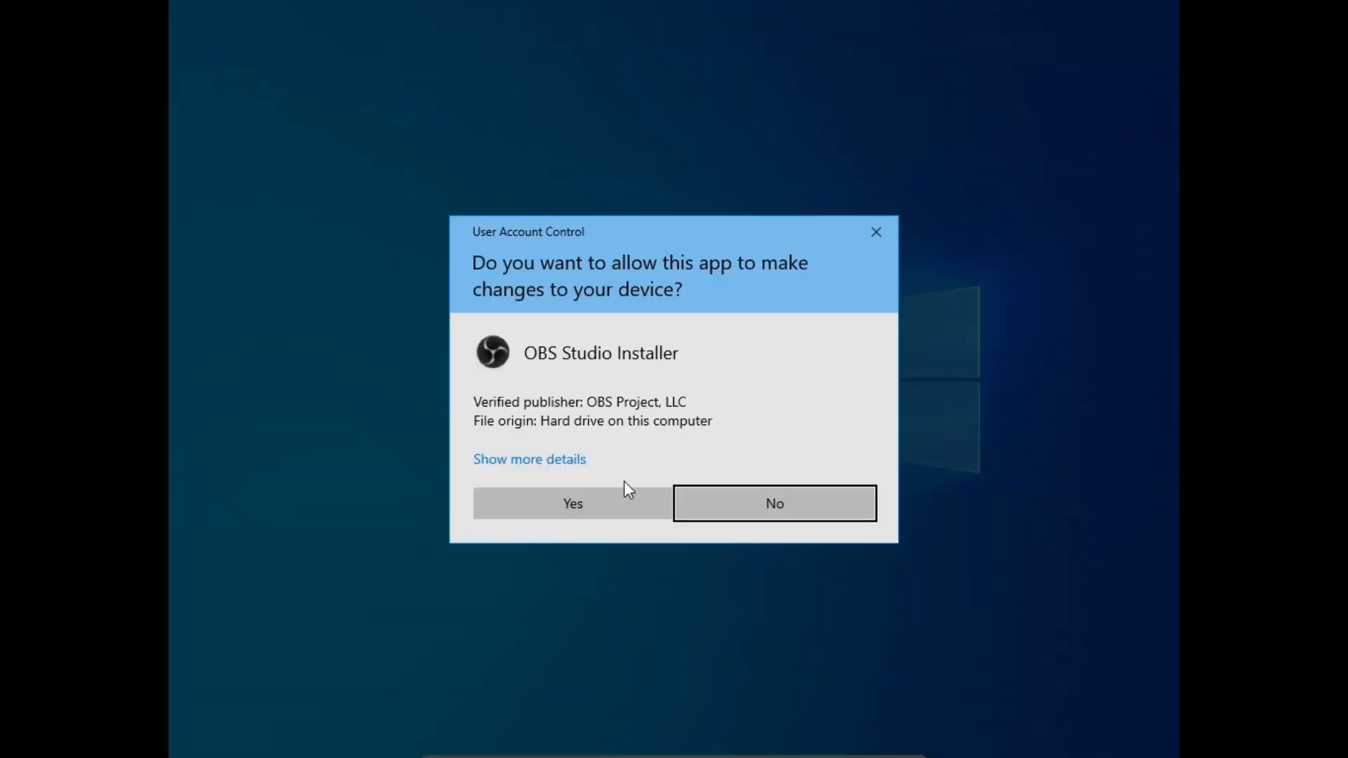
Allow the installer, accept the license, and install OBS Studio into C:\Program Files\obs-studio.
left_click(602, 514)
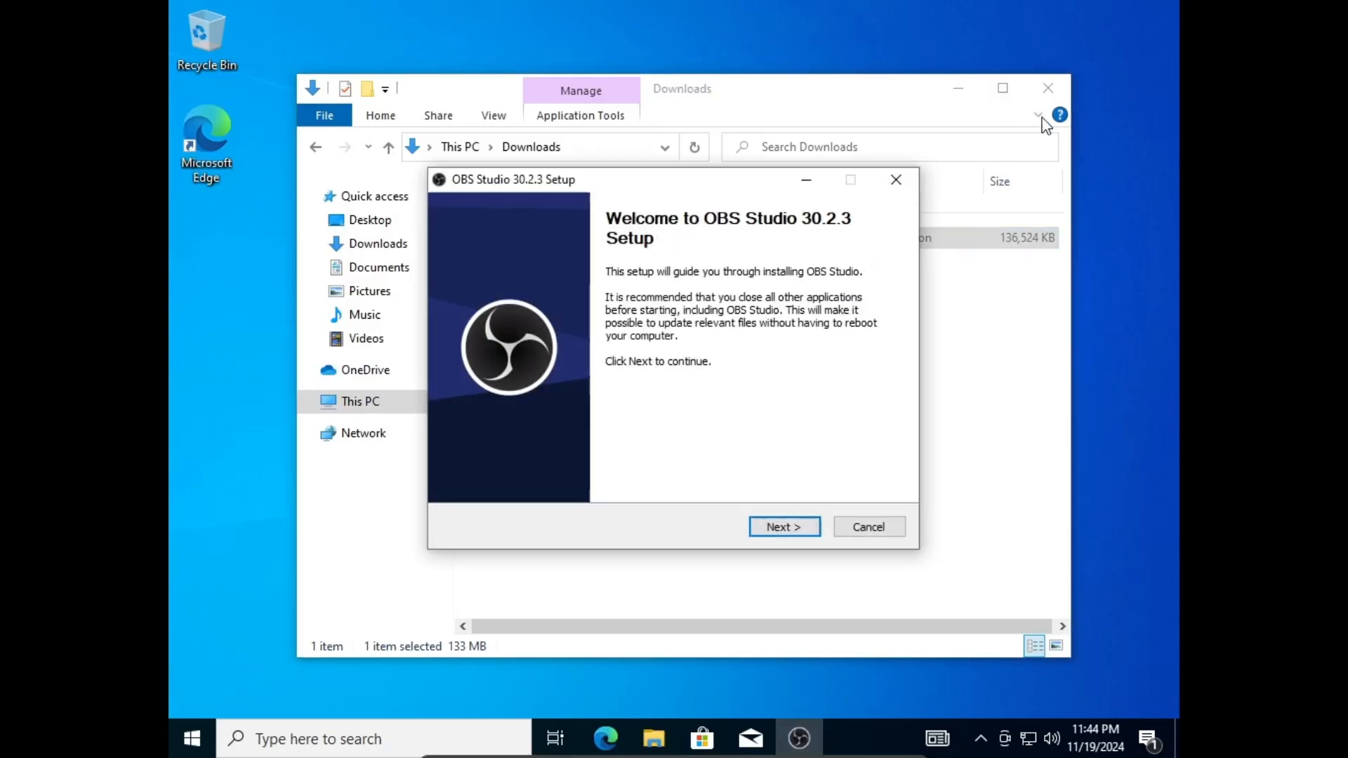
left_click(1055, 93)
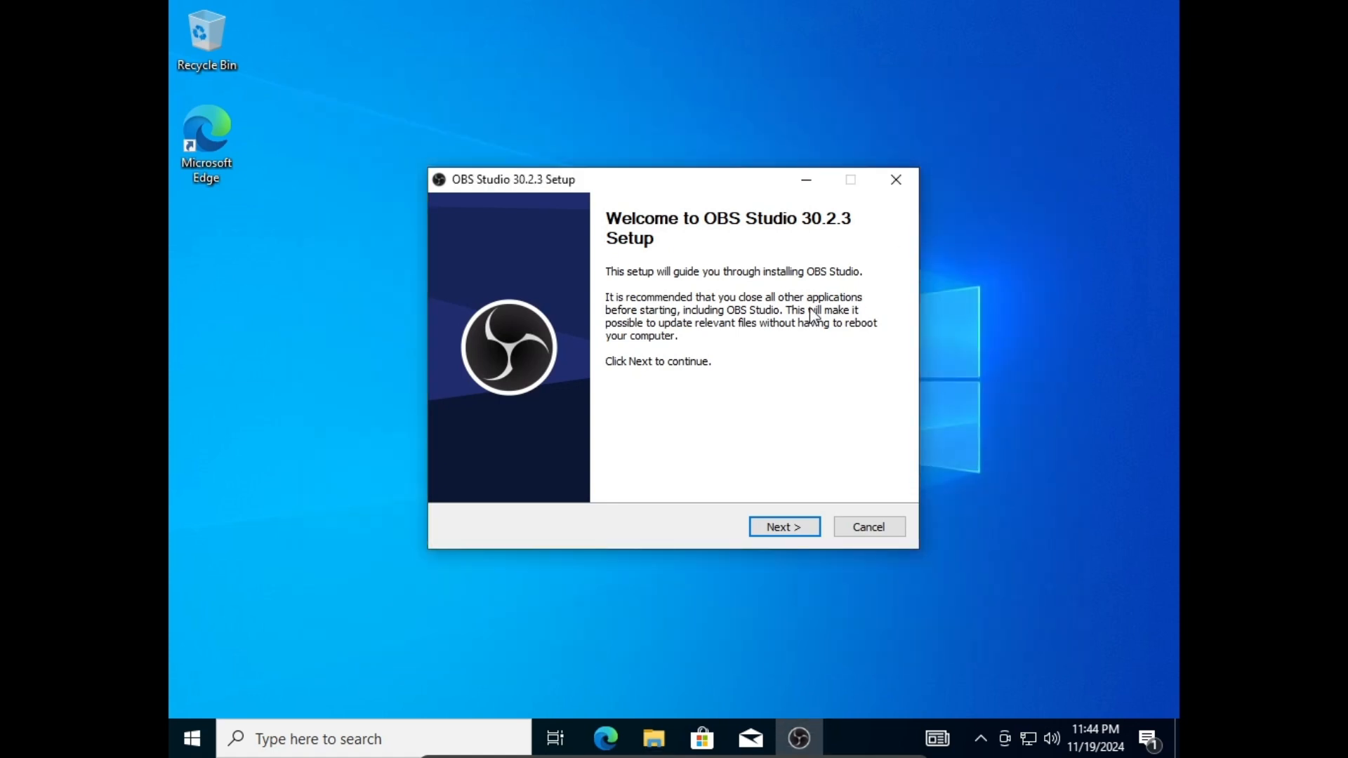
left_click(769, 530)
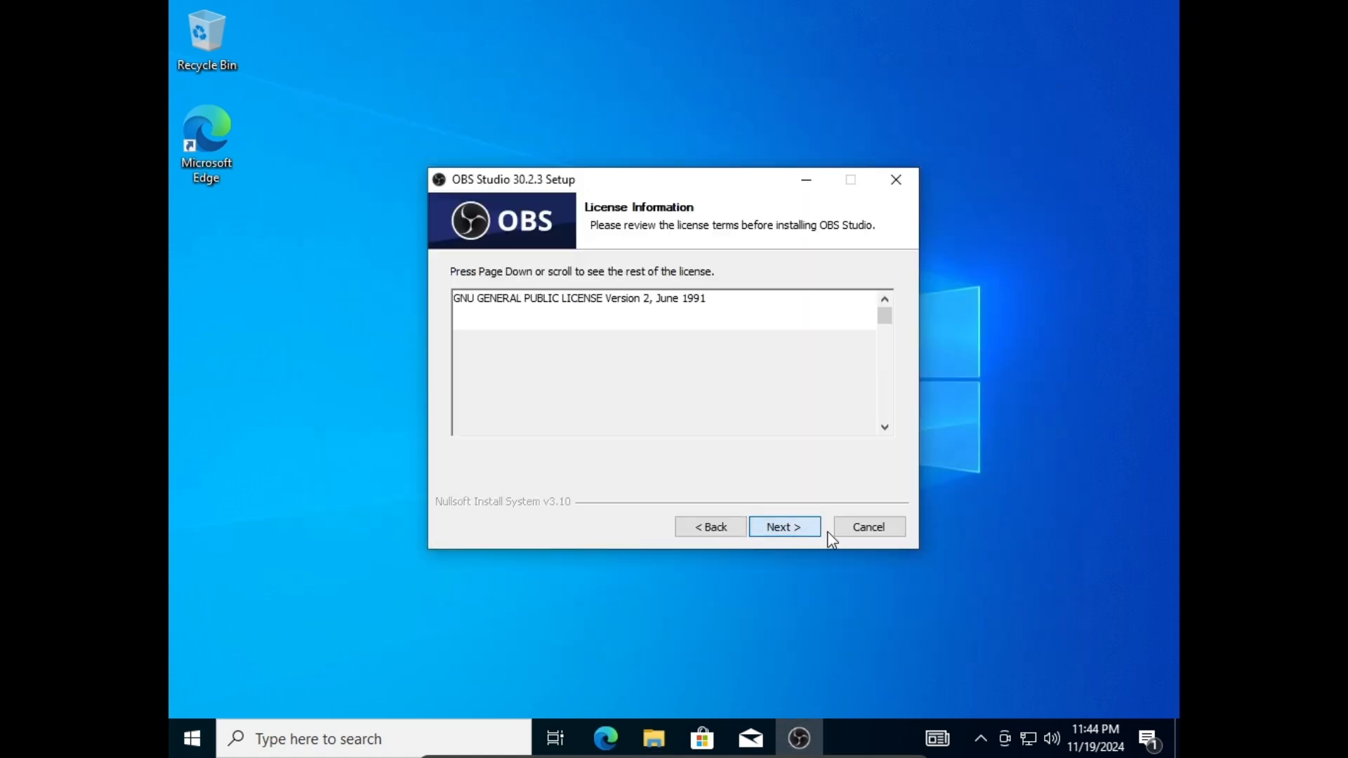
left_click(782, 529)
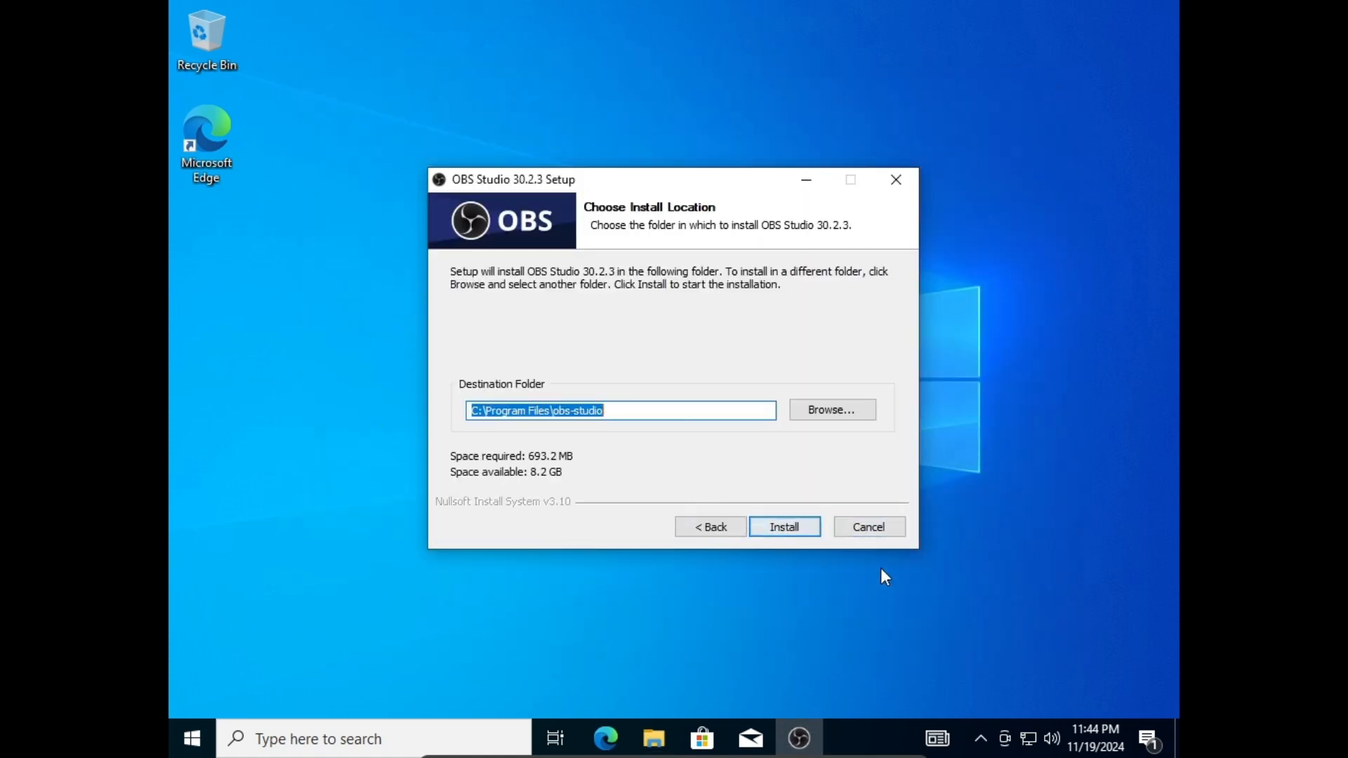
left_click(812, 523)
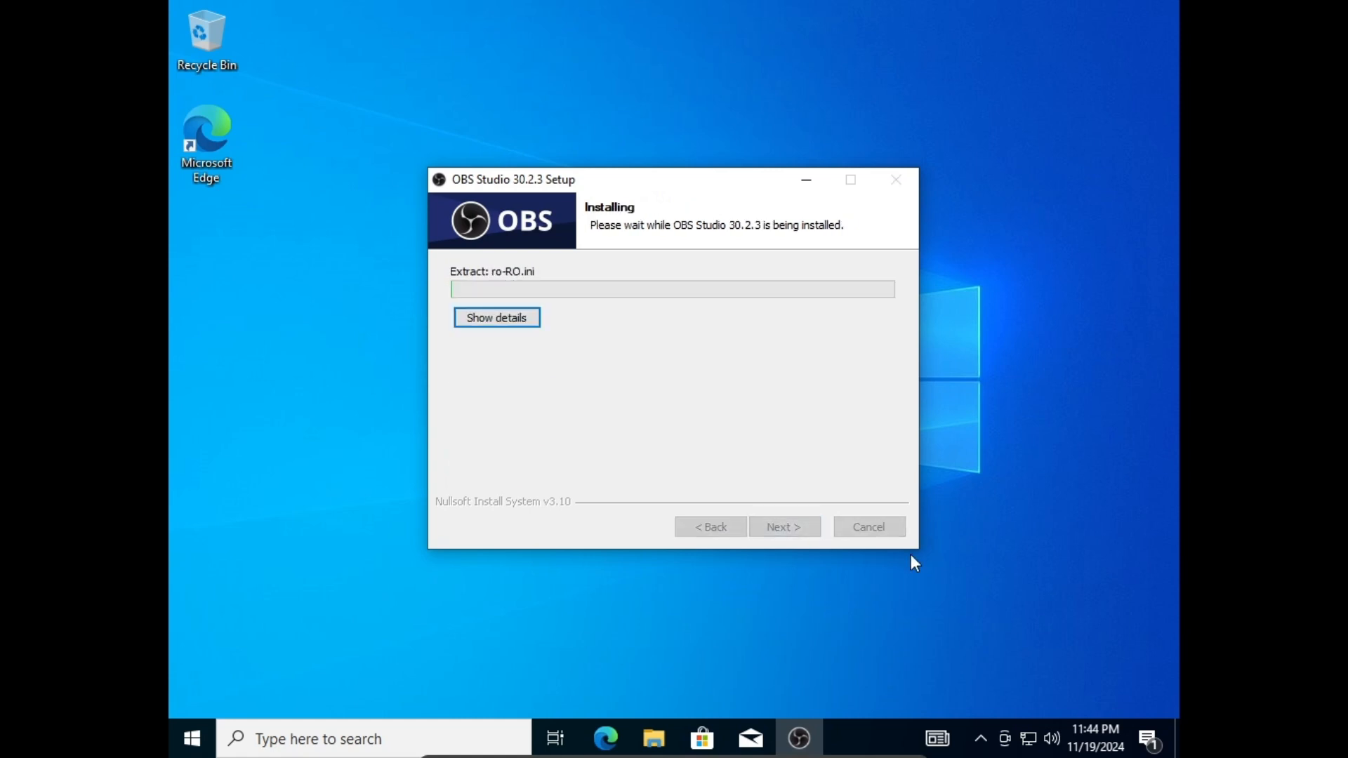
left_click(503, 323)
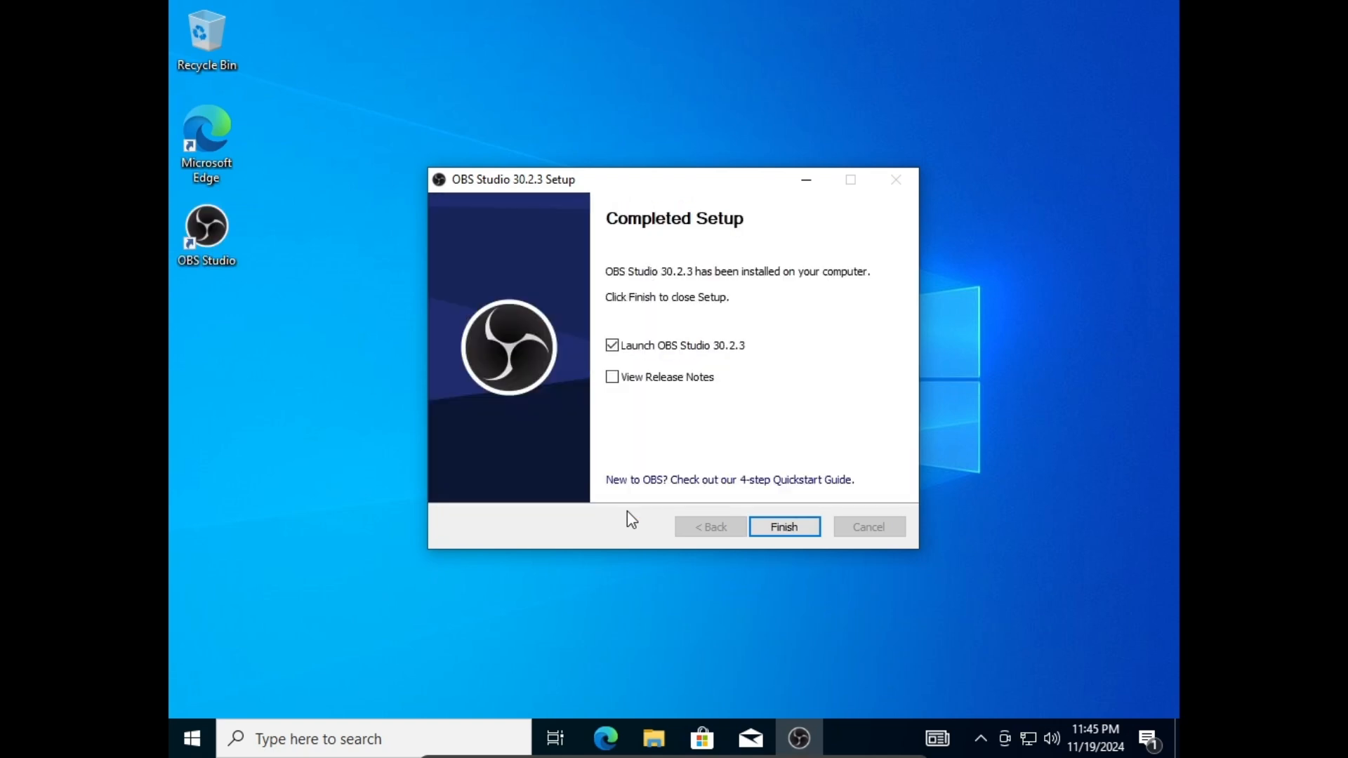
Launch OBS and run the auto-configuration wizard optimized just for recording.
left_click(803, 524)
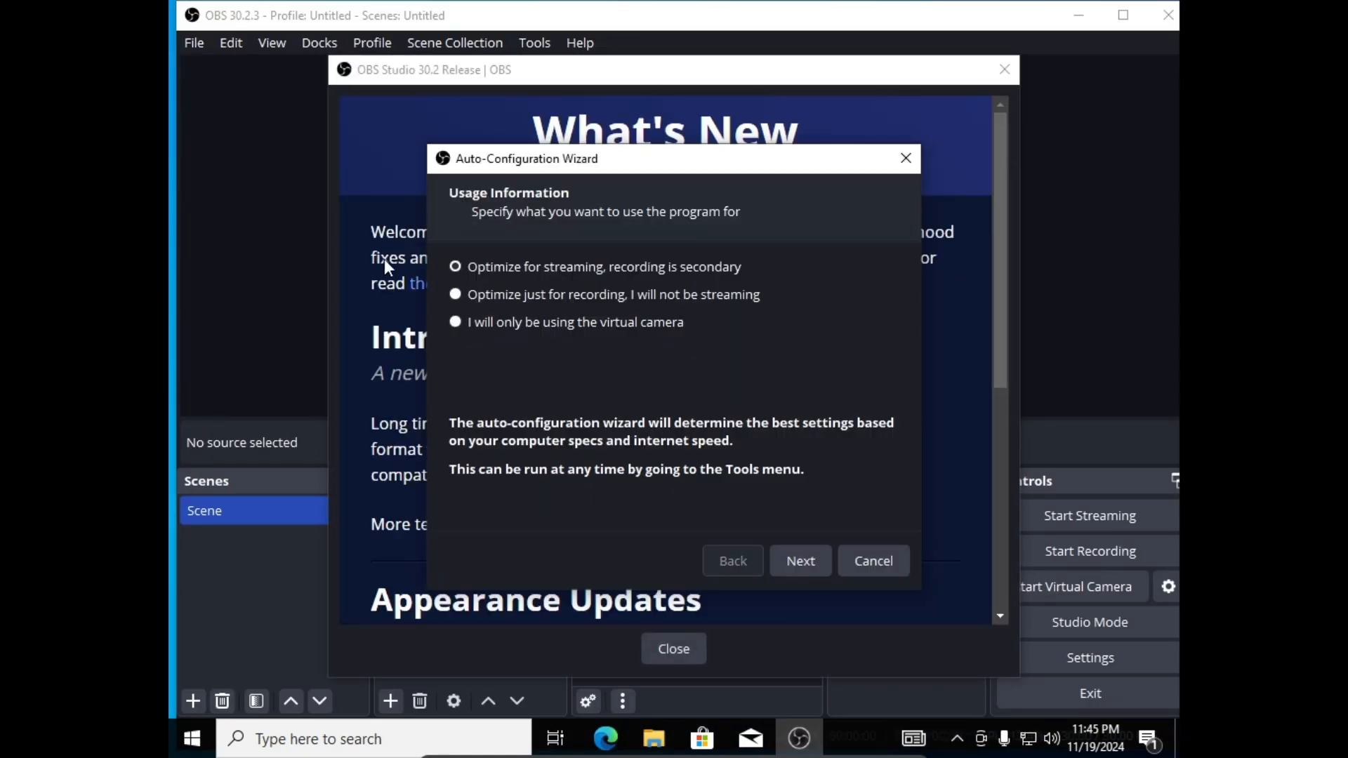
left_click(511, 293)
left_click(805, 561)
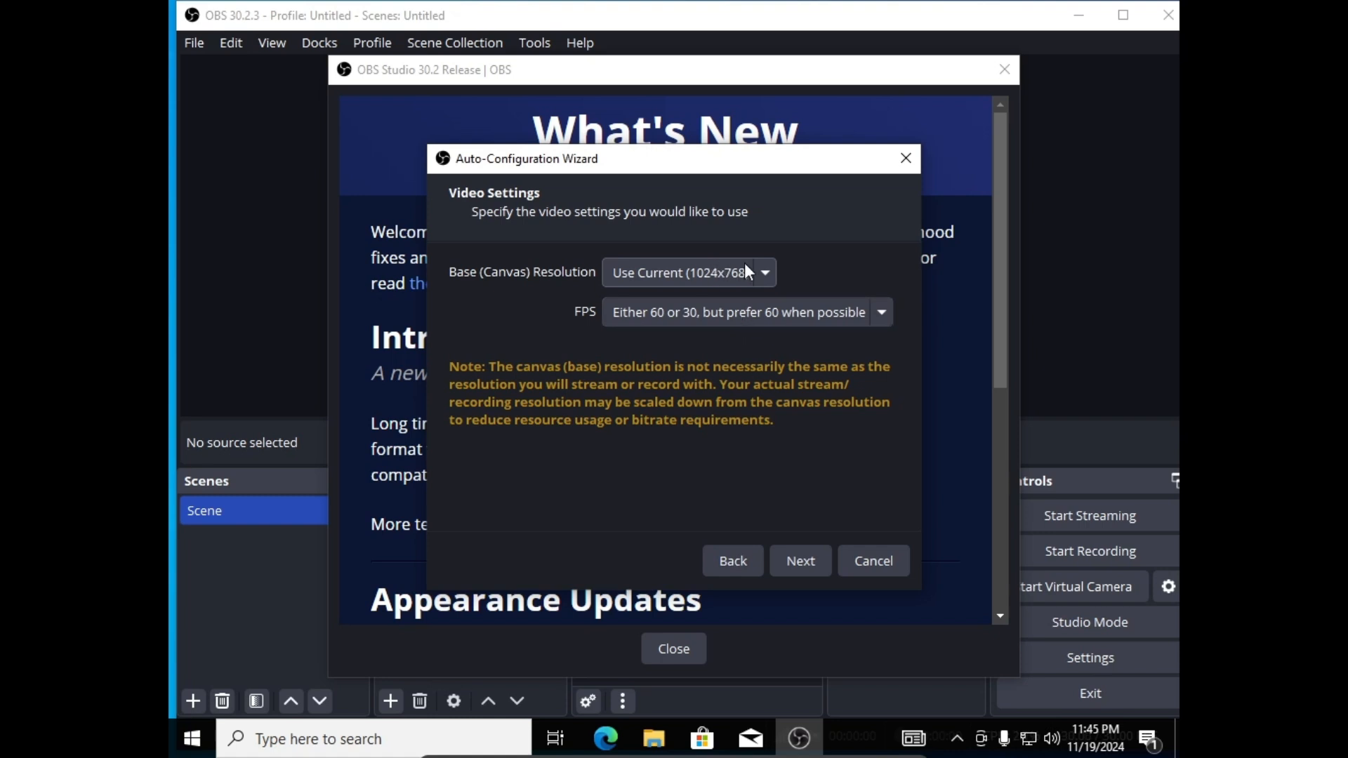
left_click(800, 561)
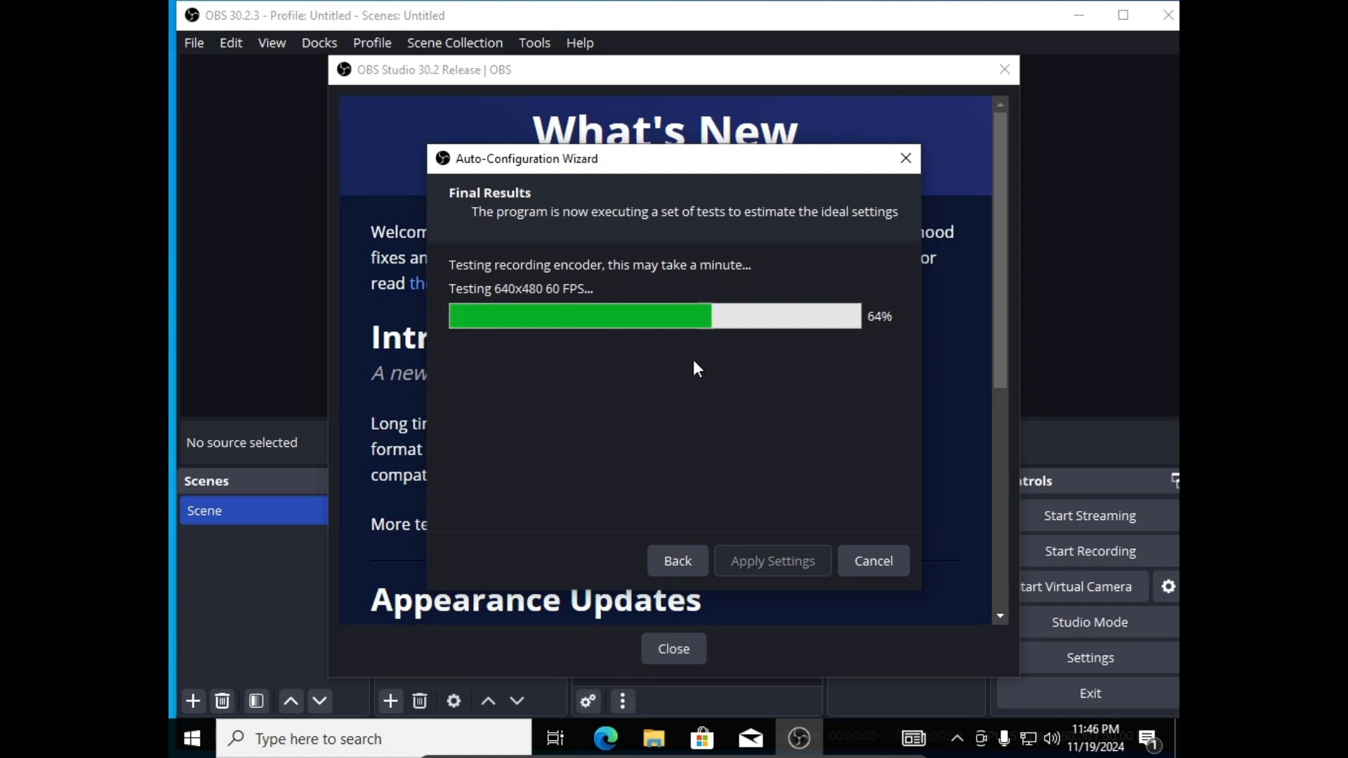
Apply the wizard's recommended 1024x768 canvas, 960x720 output, 60 FPS settings.
right_click(865, 733)
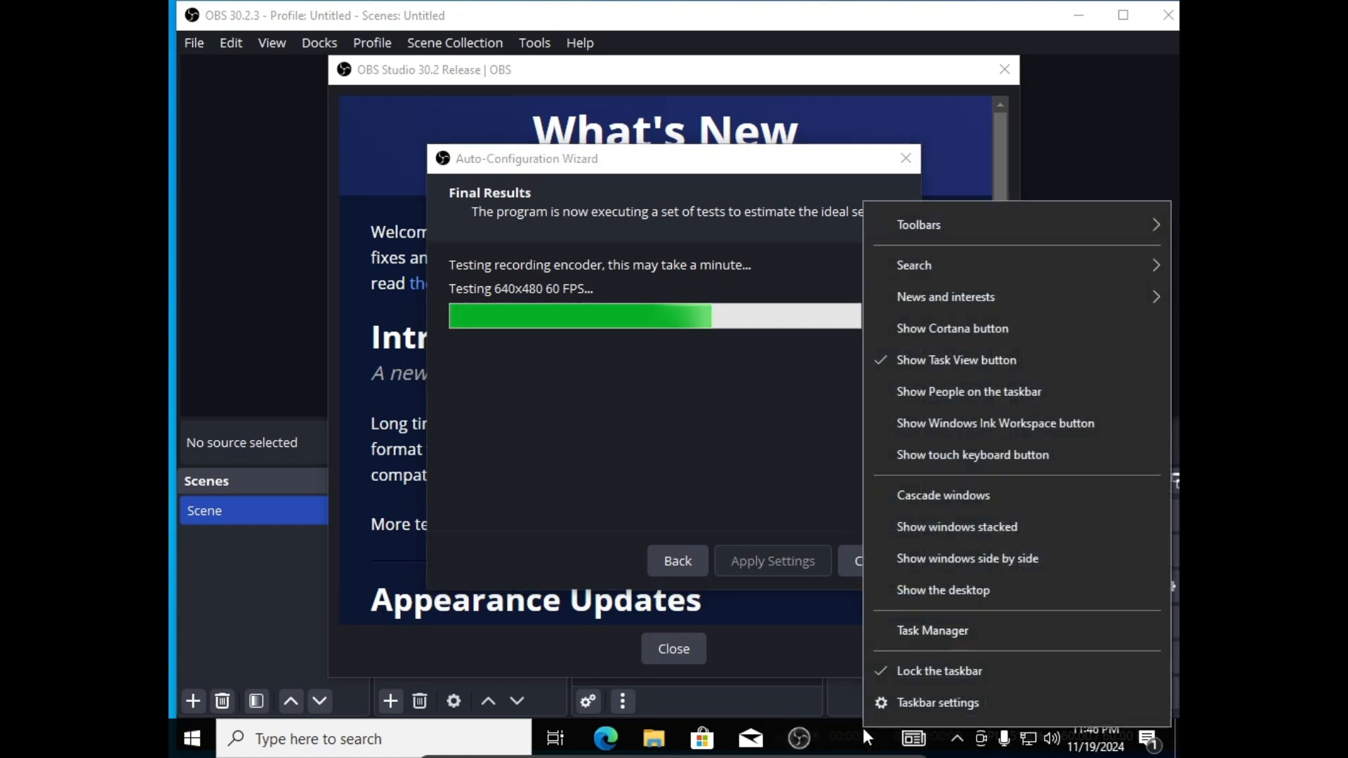
left_click(917, 672)
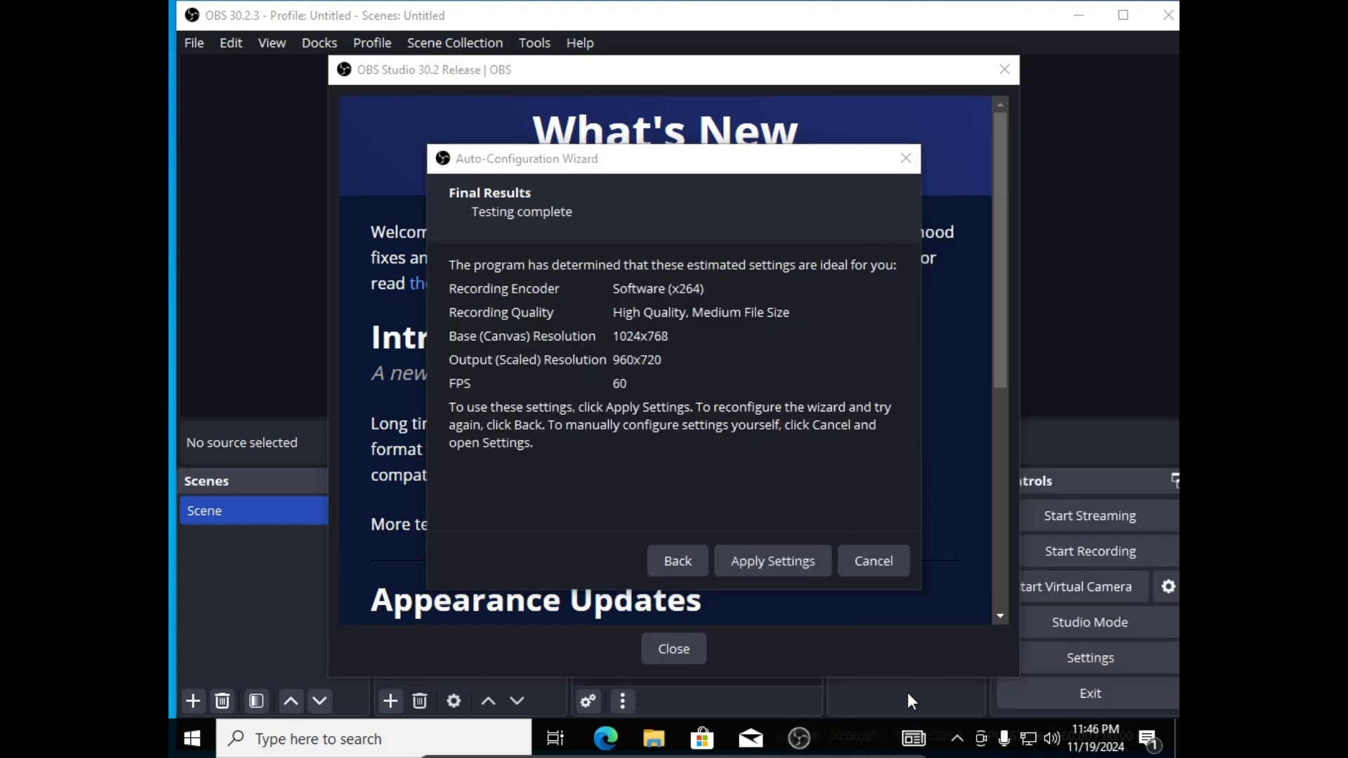
right_click(859, 748)
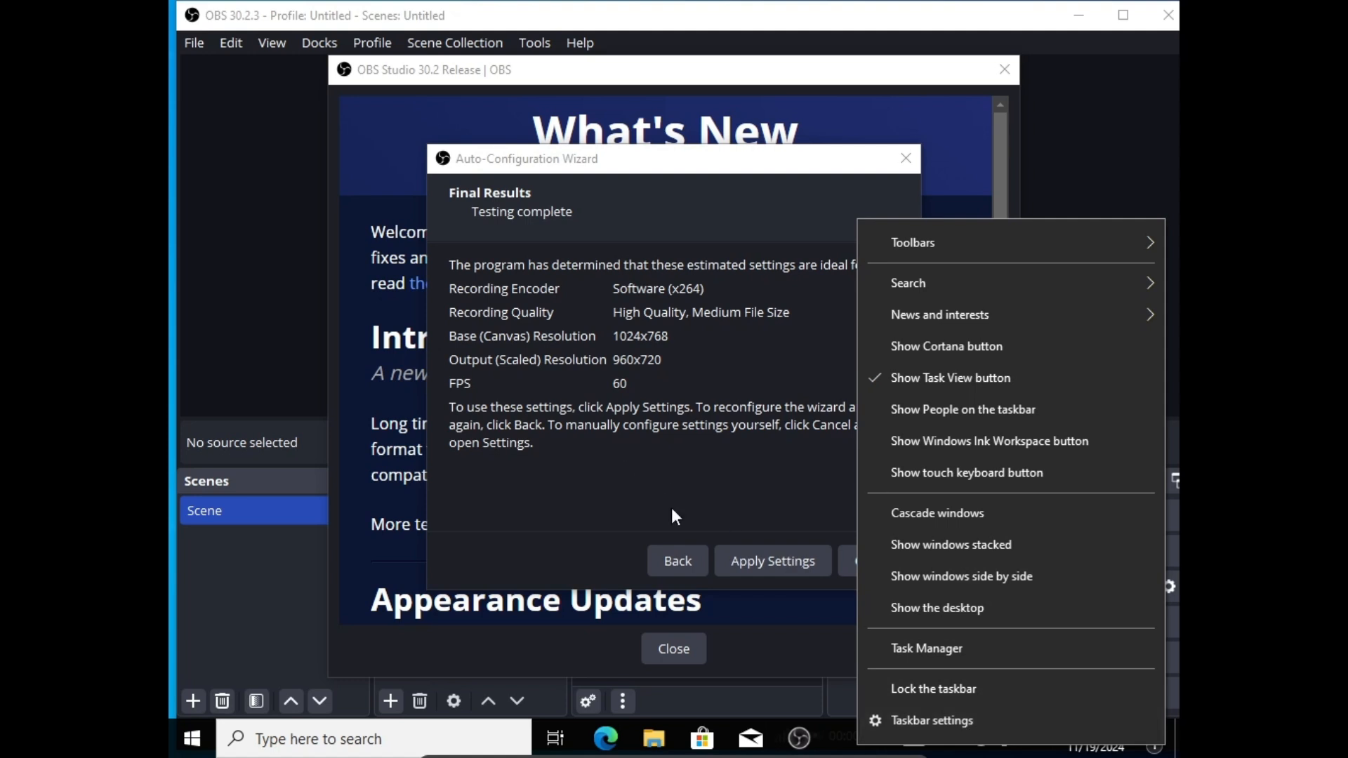
left_click(899, 688)
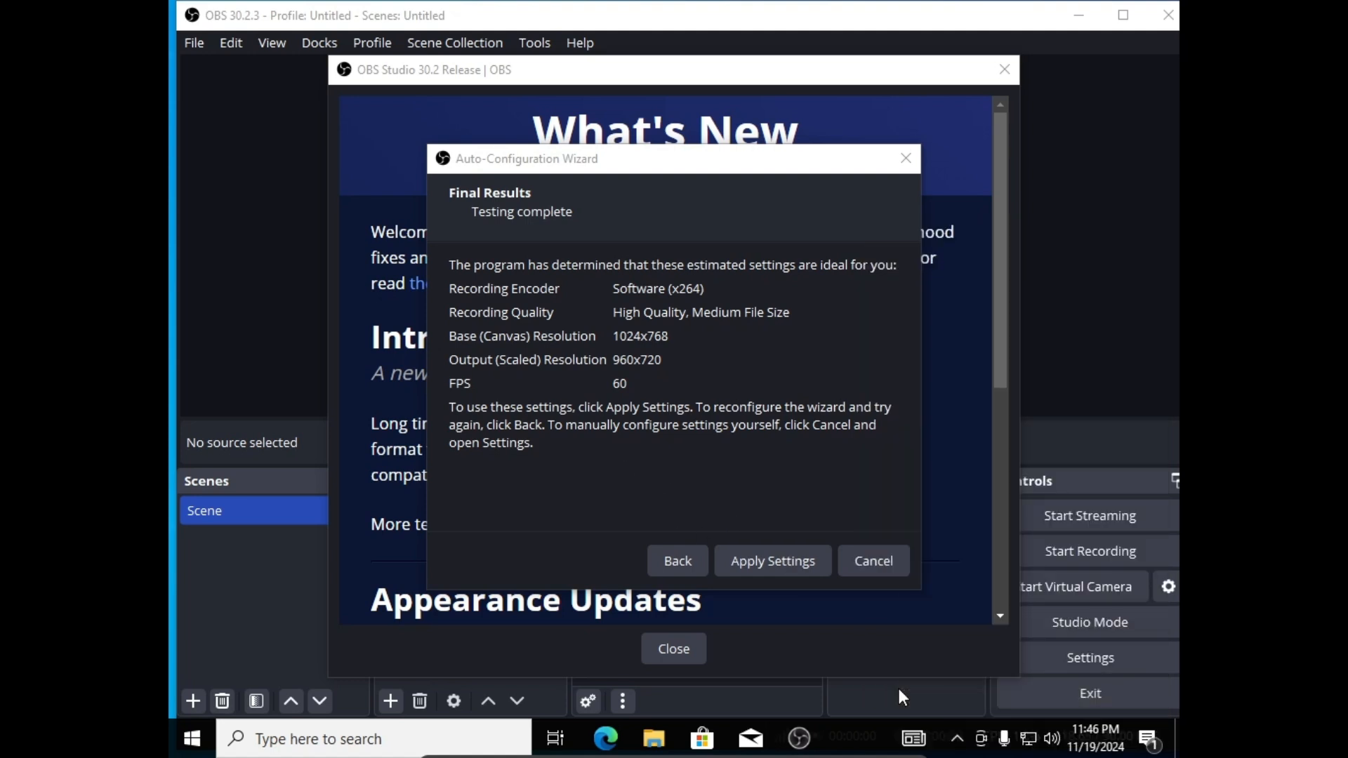
left_click(591, 498)
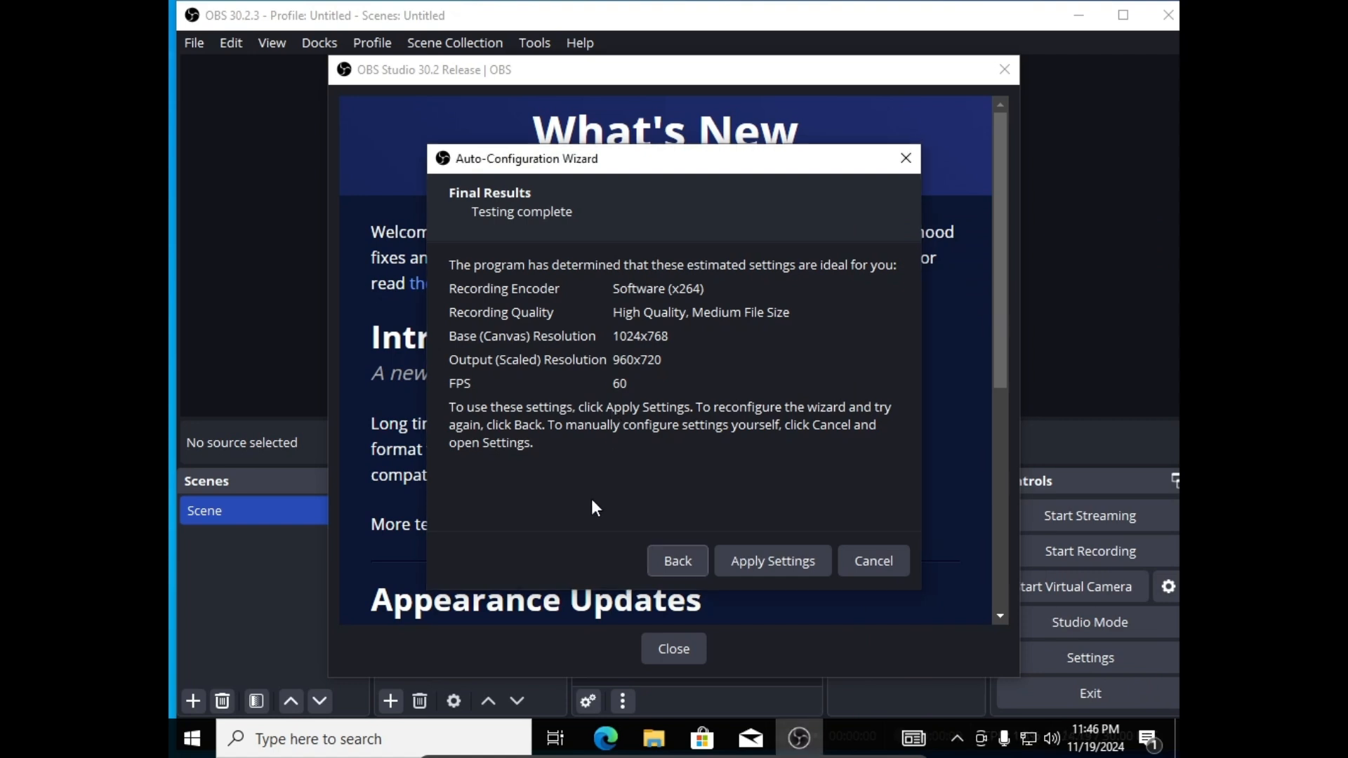
left_click(751, 551)
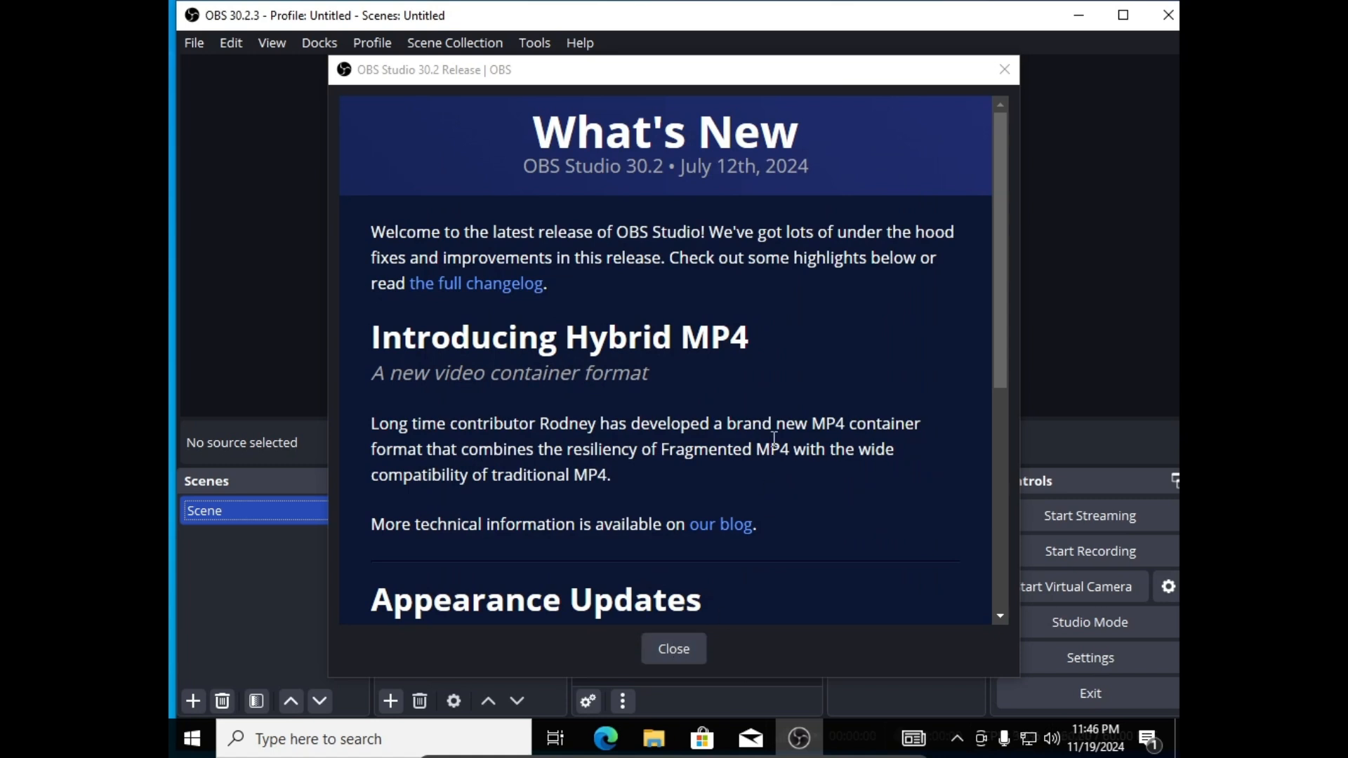
Close the What's New release notes and maximize the OBS main window.
scroll(765, 431, "down", 3)
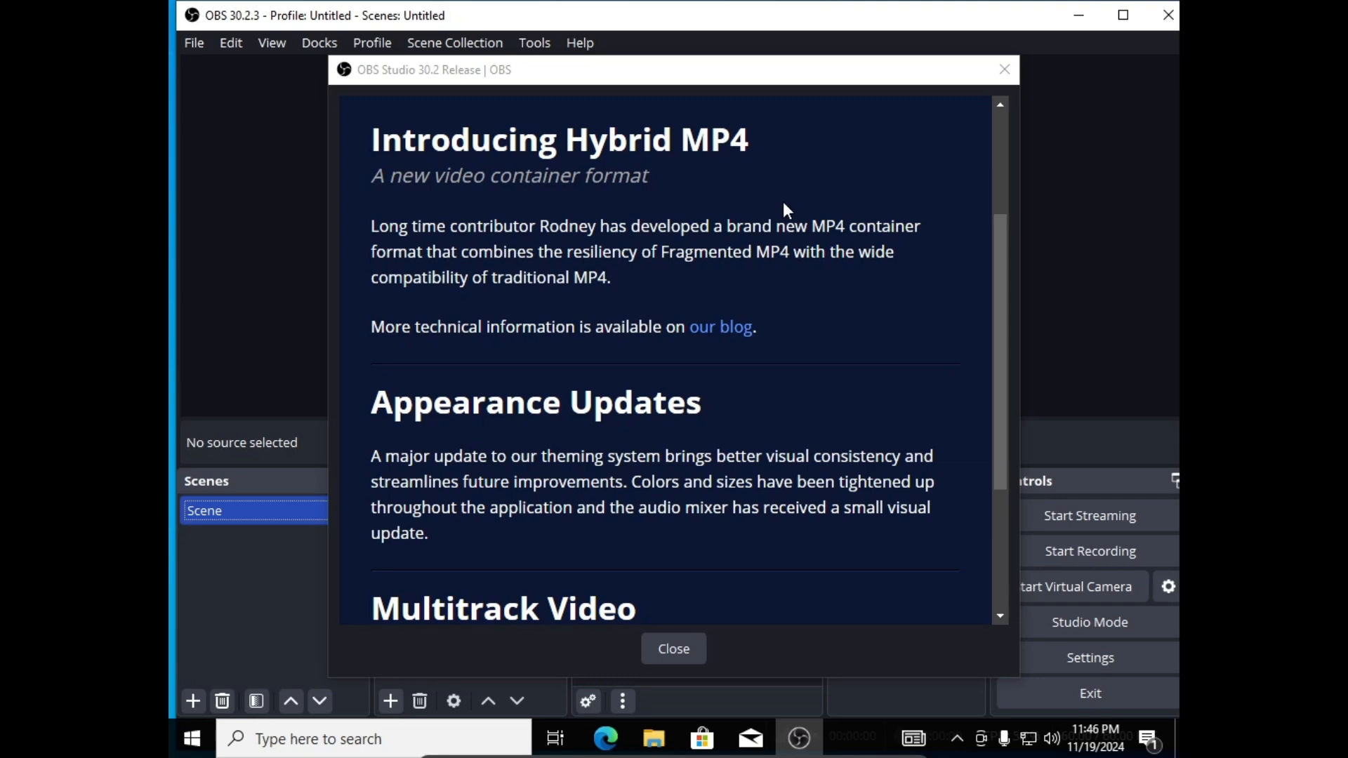
left_click(671, 650)
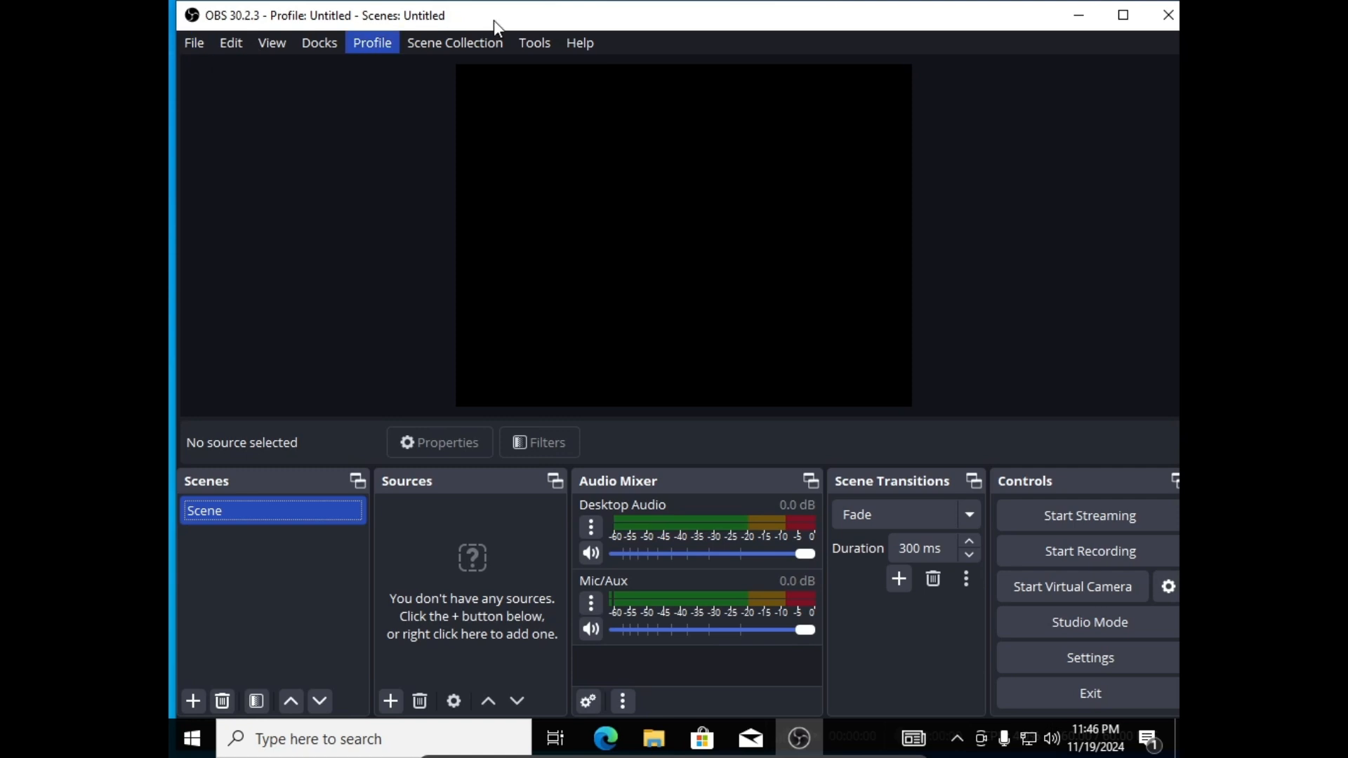
left_click(1105, 15)
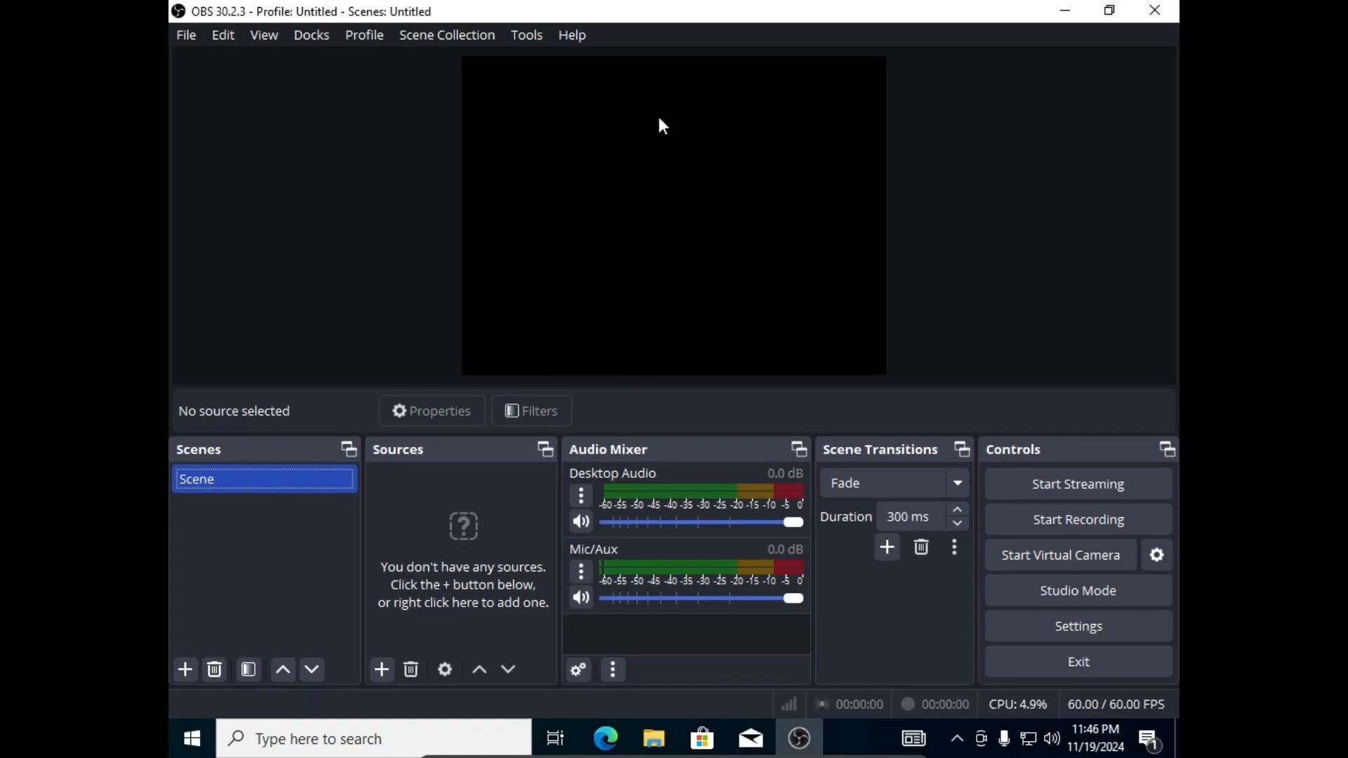
Open OBS Settings and review the Hotkeys and Video pages.
left_click(194, 36)
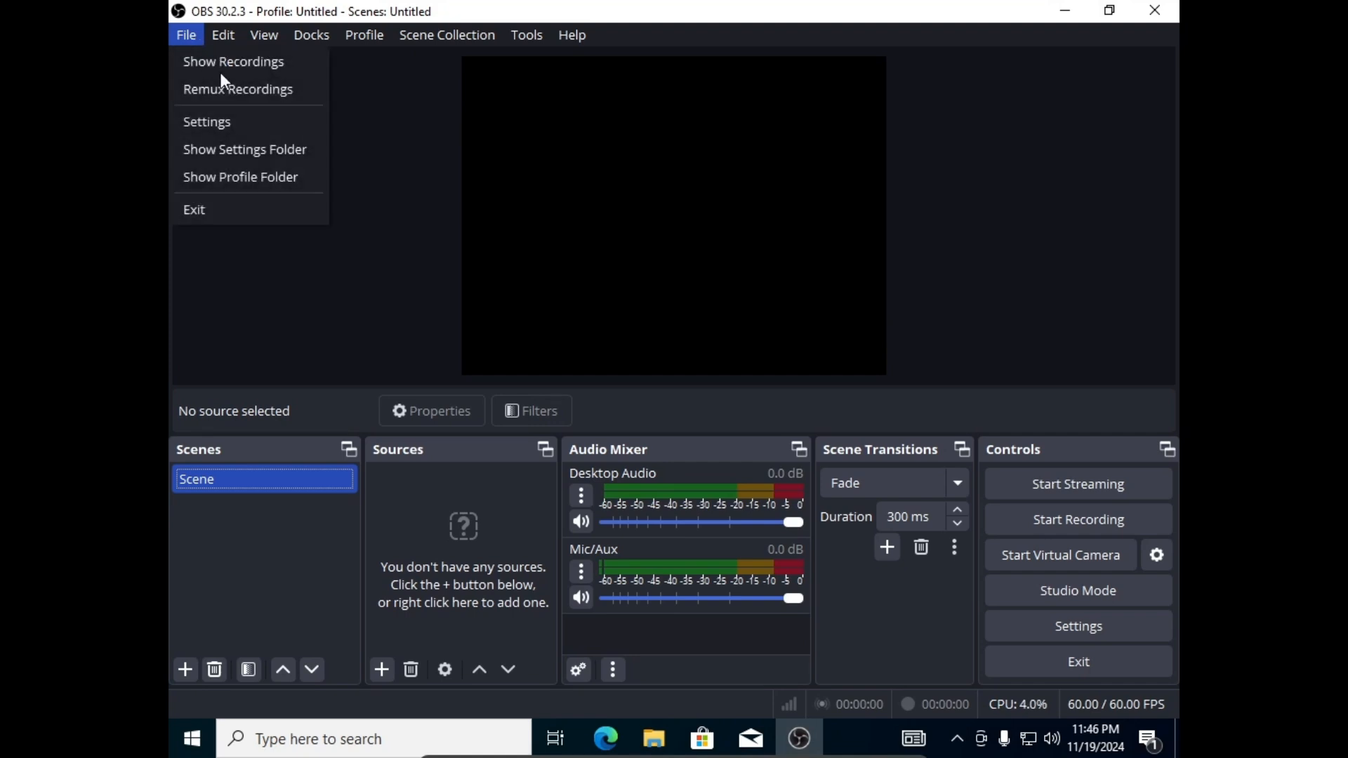
left_click(258, 126)
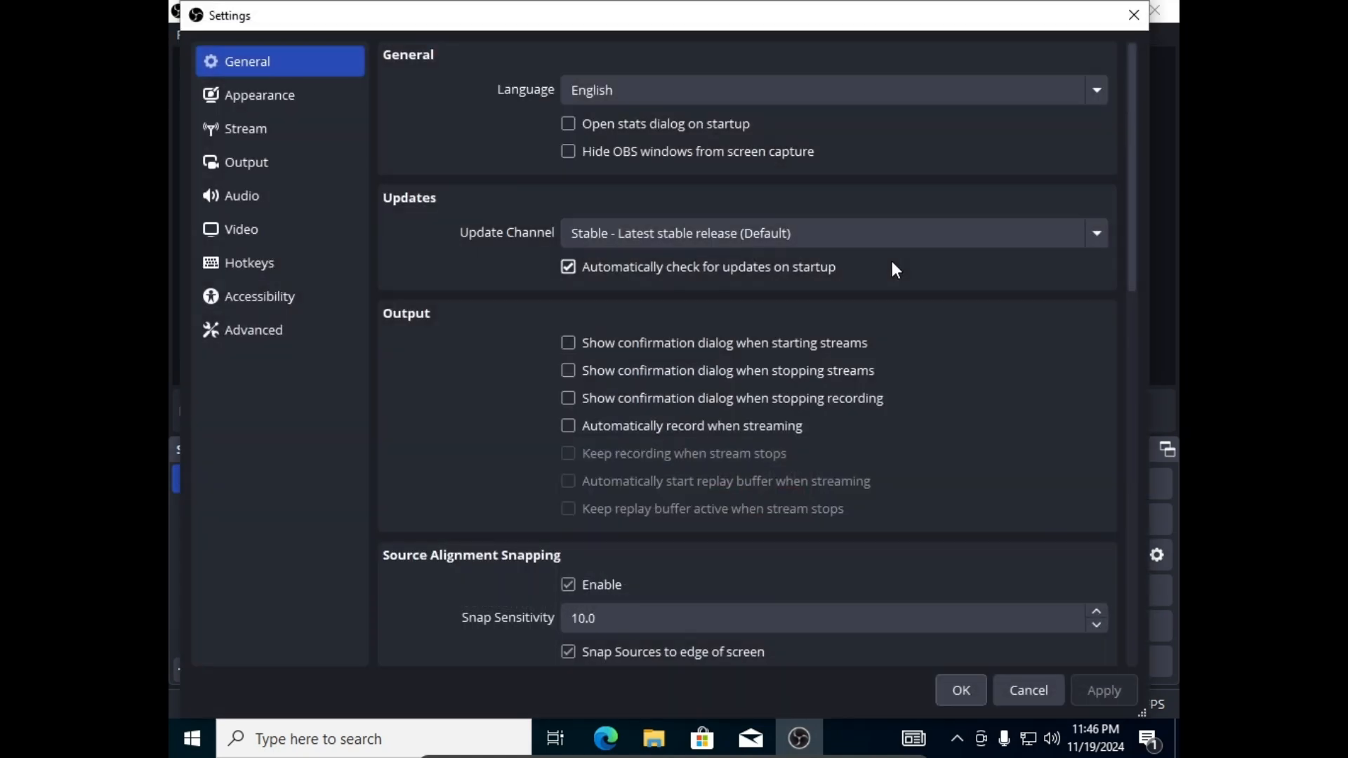
left_click(357, 273)
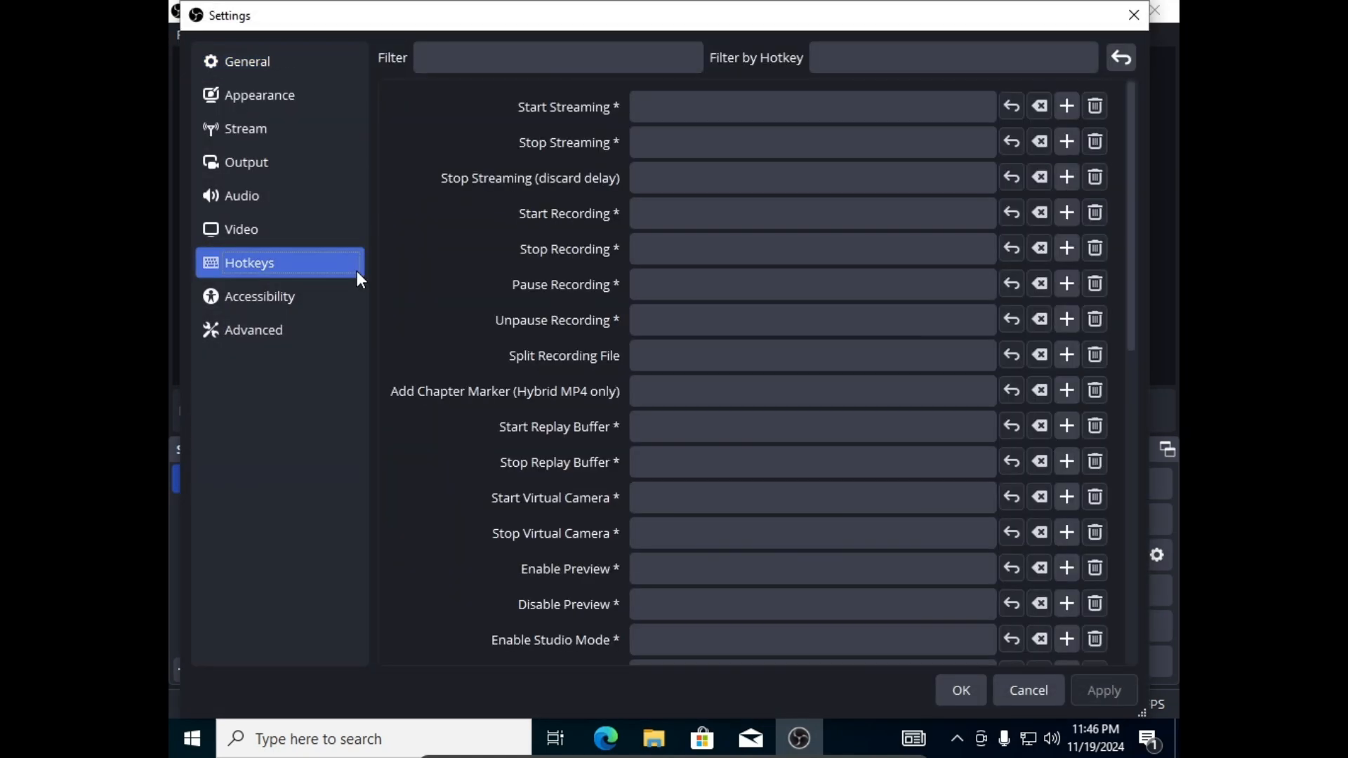
left_click(219, 230)
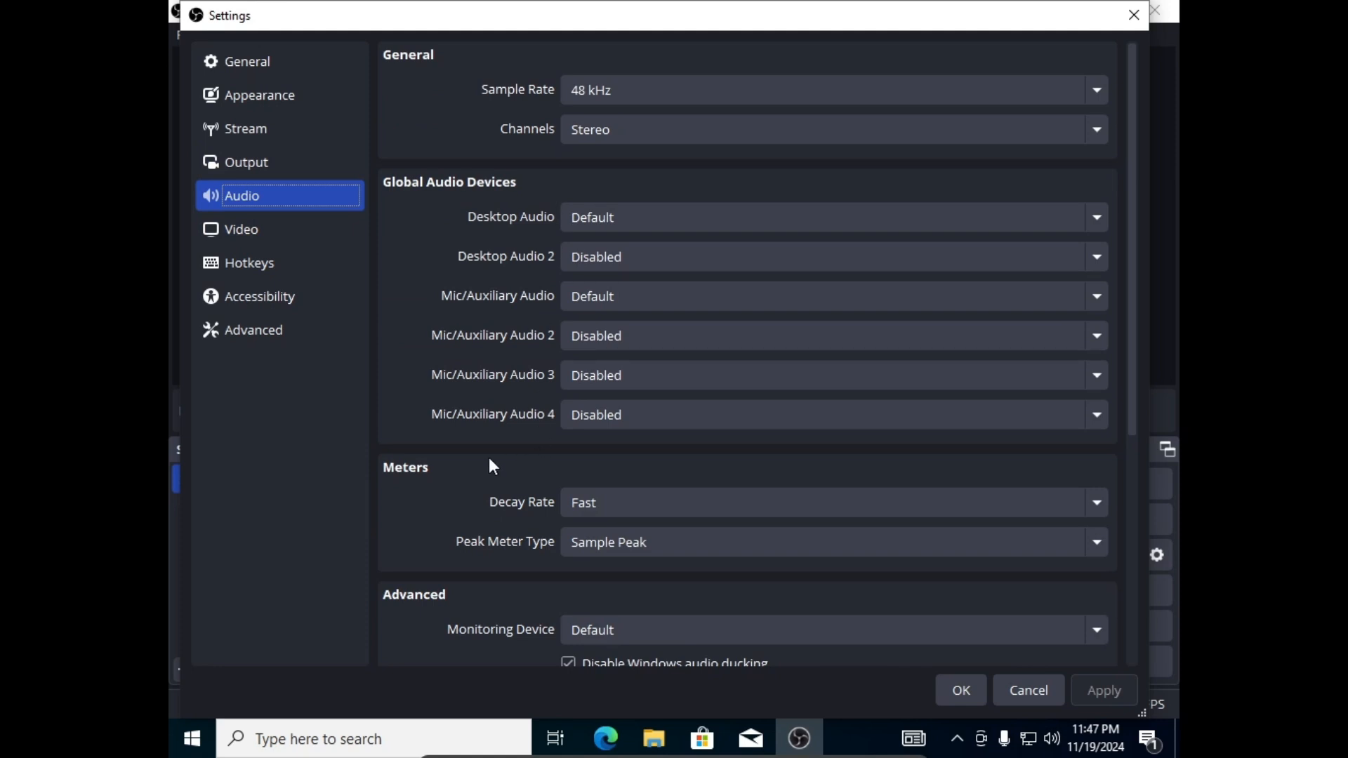
Review the Output page, keeping the recording path on the Videos folder.
left_click(232, 167)
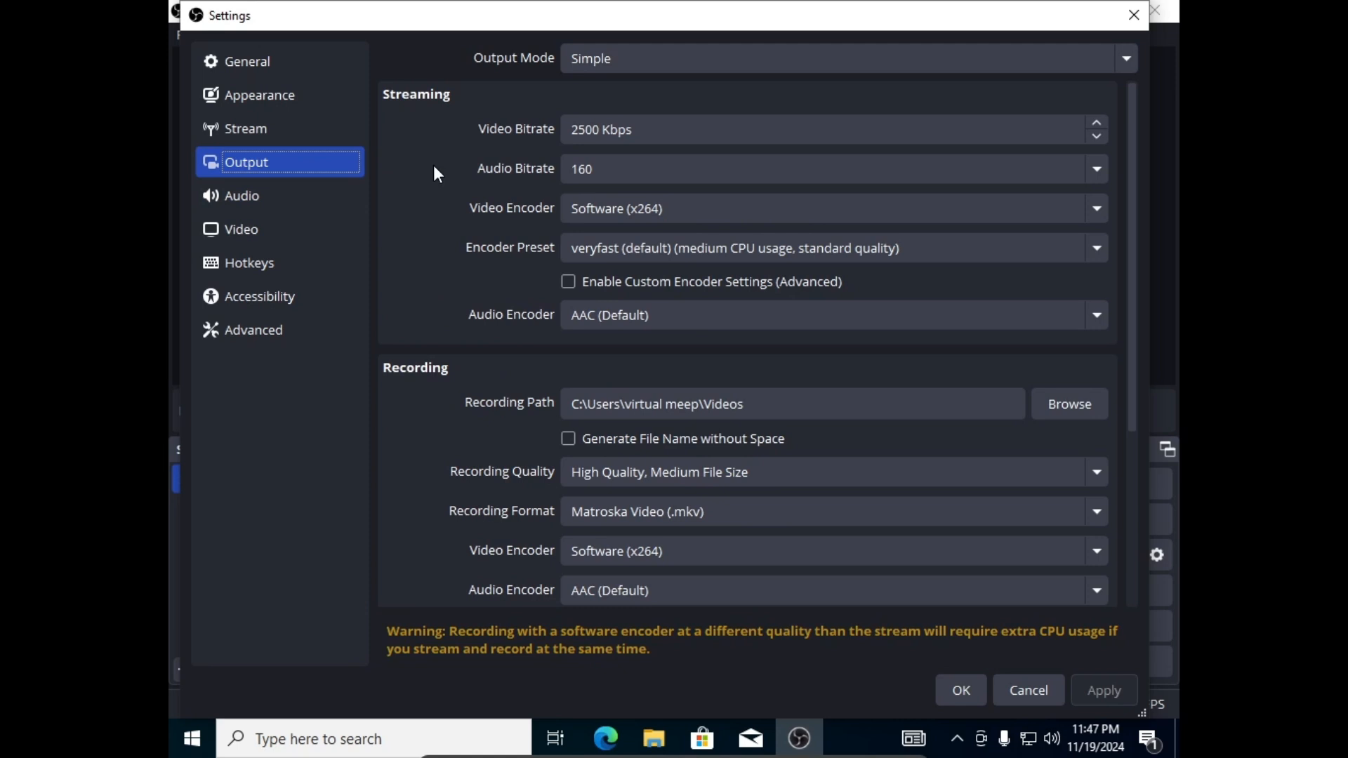
scroll(429, 291, "down", 5)
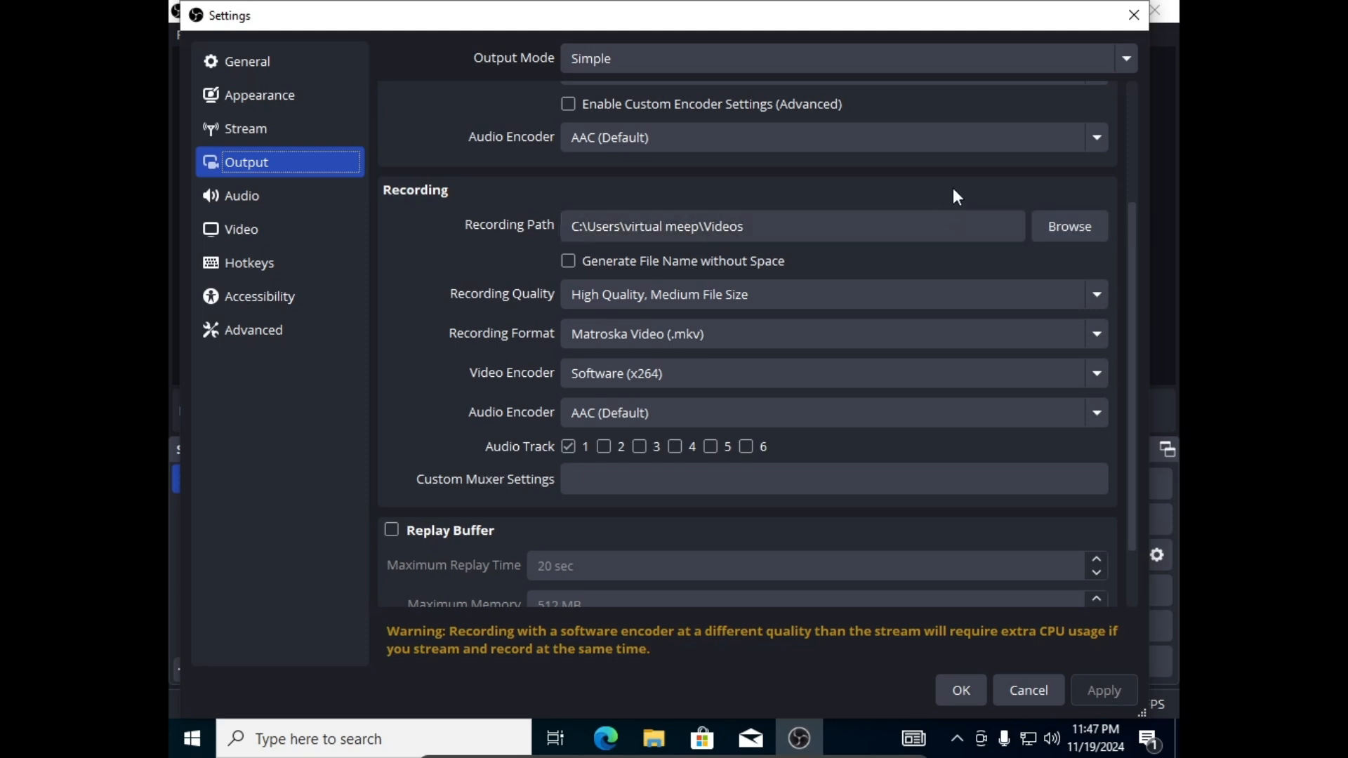
left_click(1059, 237)
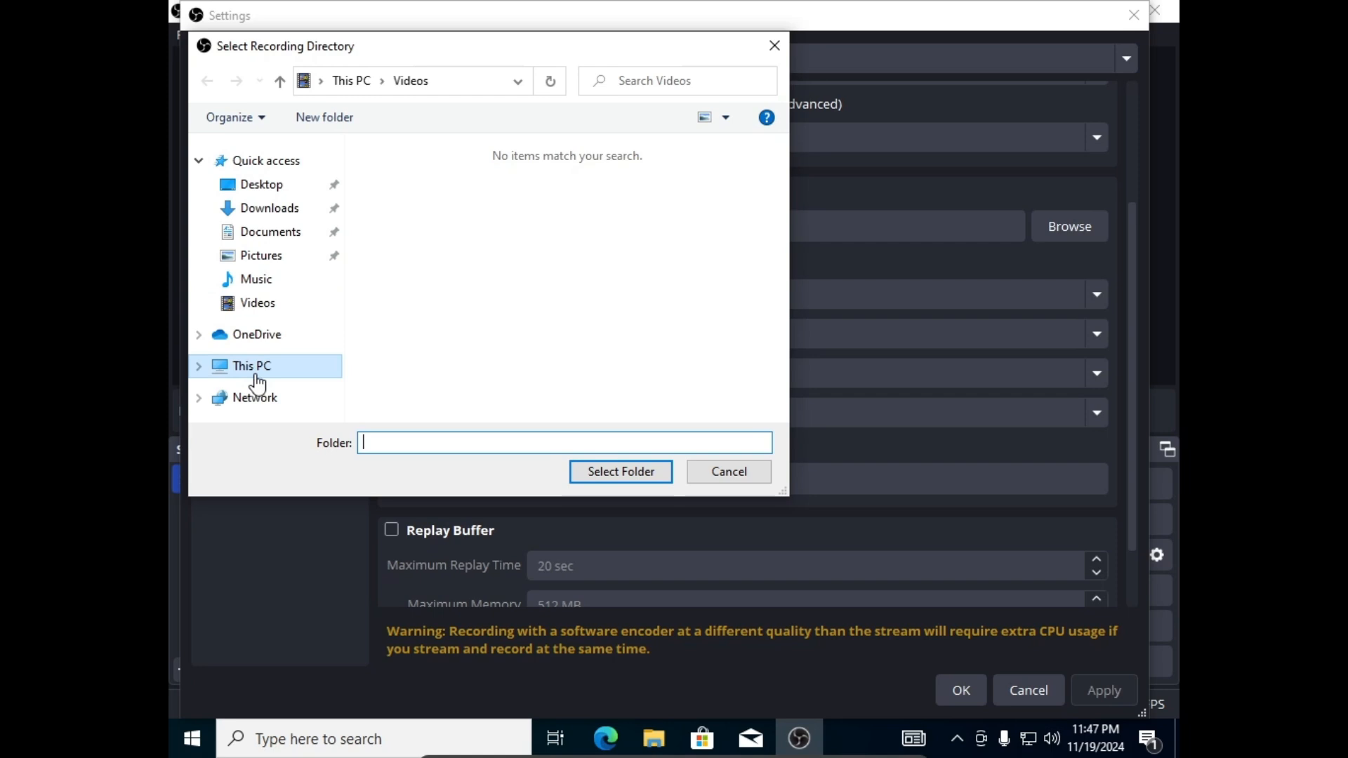
left_click(723, 471)
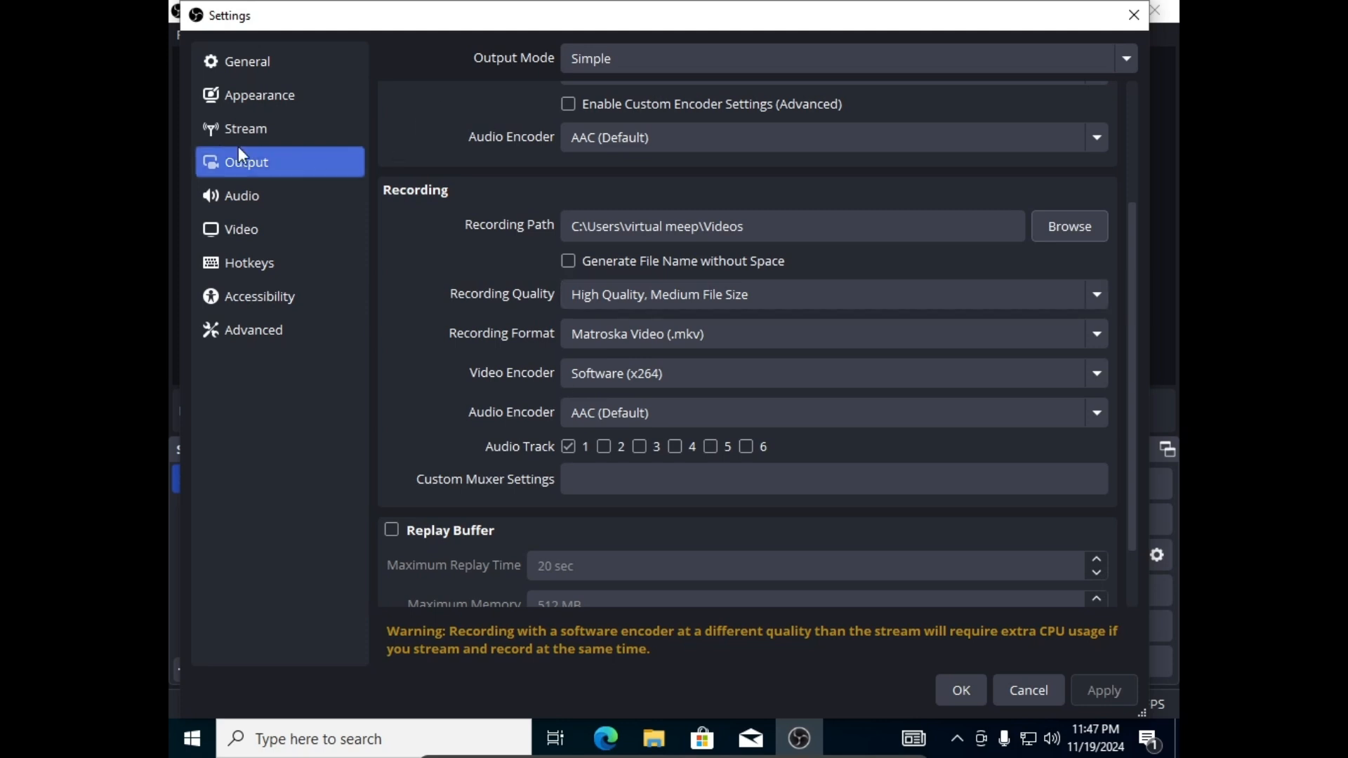
Set the streaming service to YouTube - RTMPS.
left_click(221, 139)
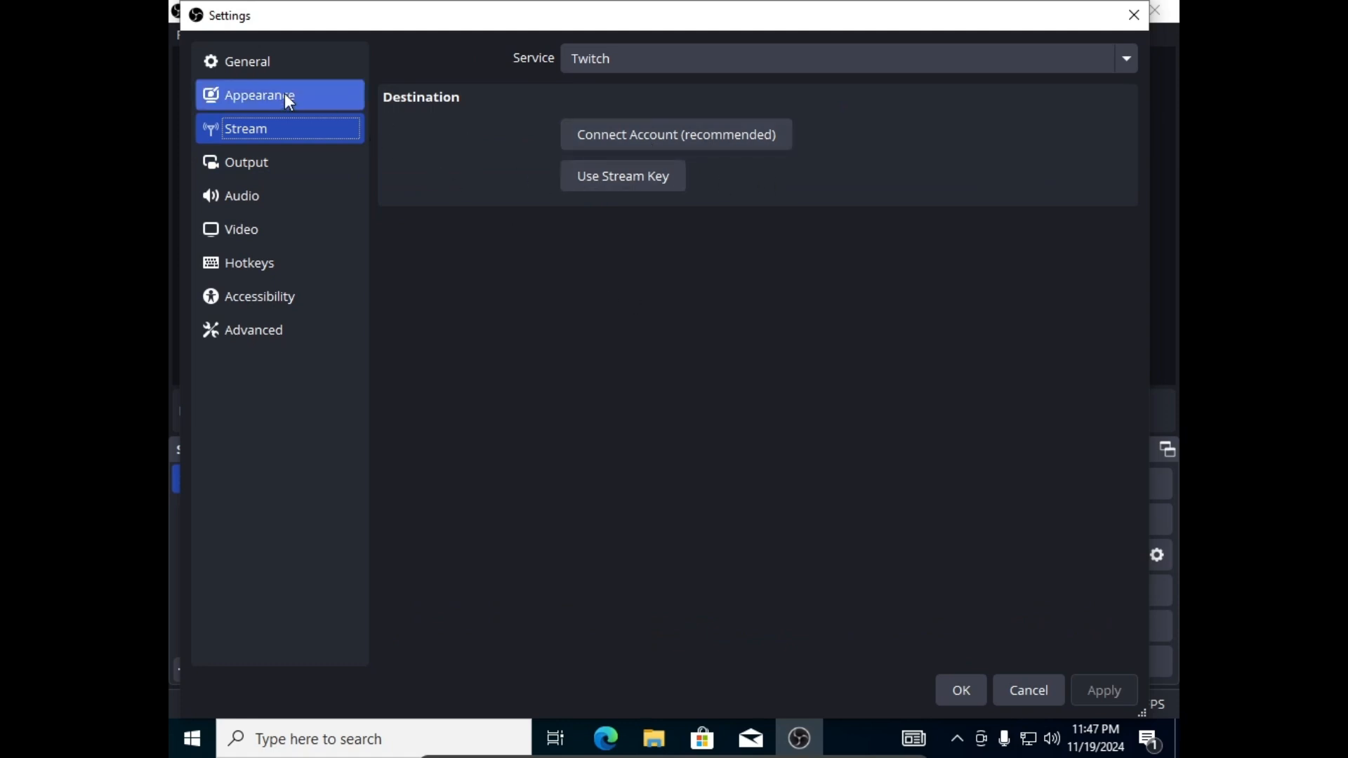
left_click(698, 57)
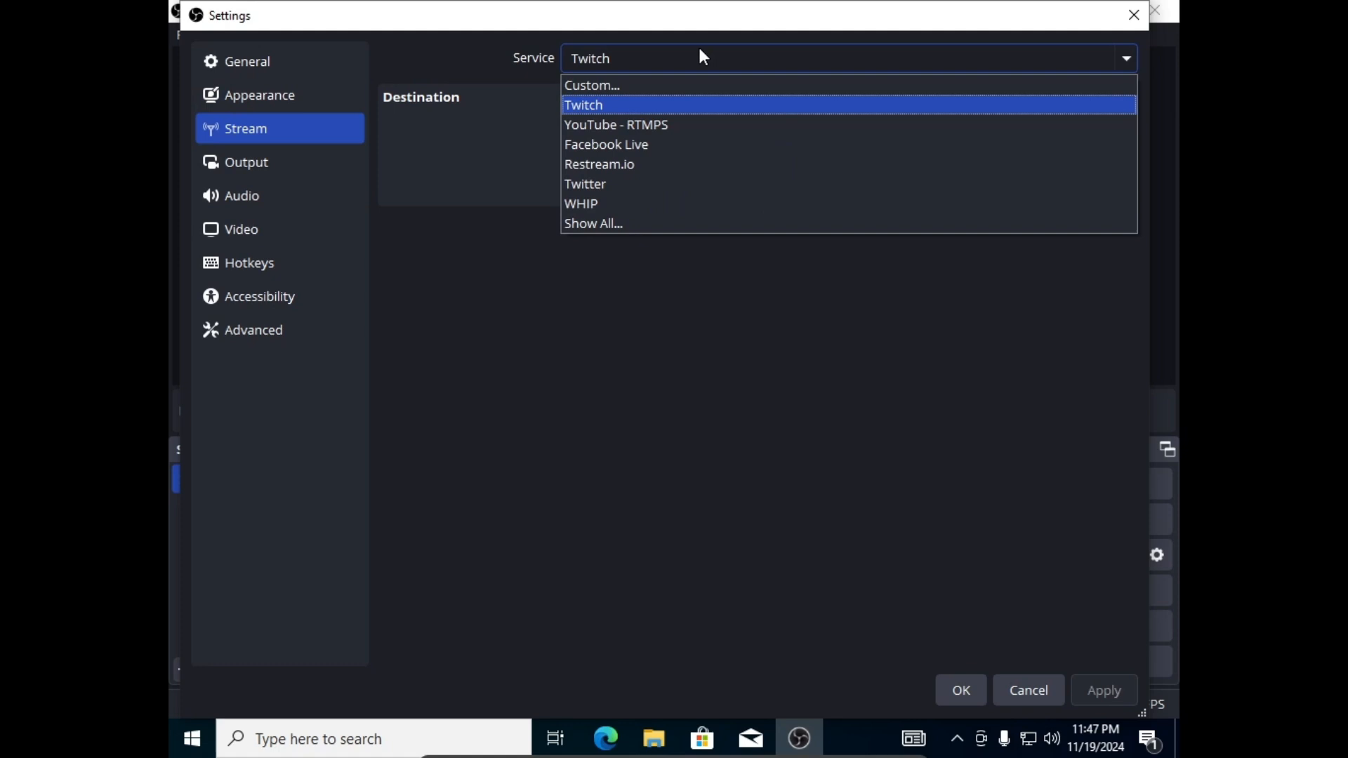
left_click(713, 137)
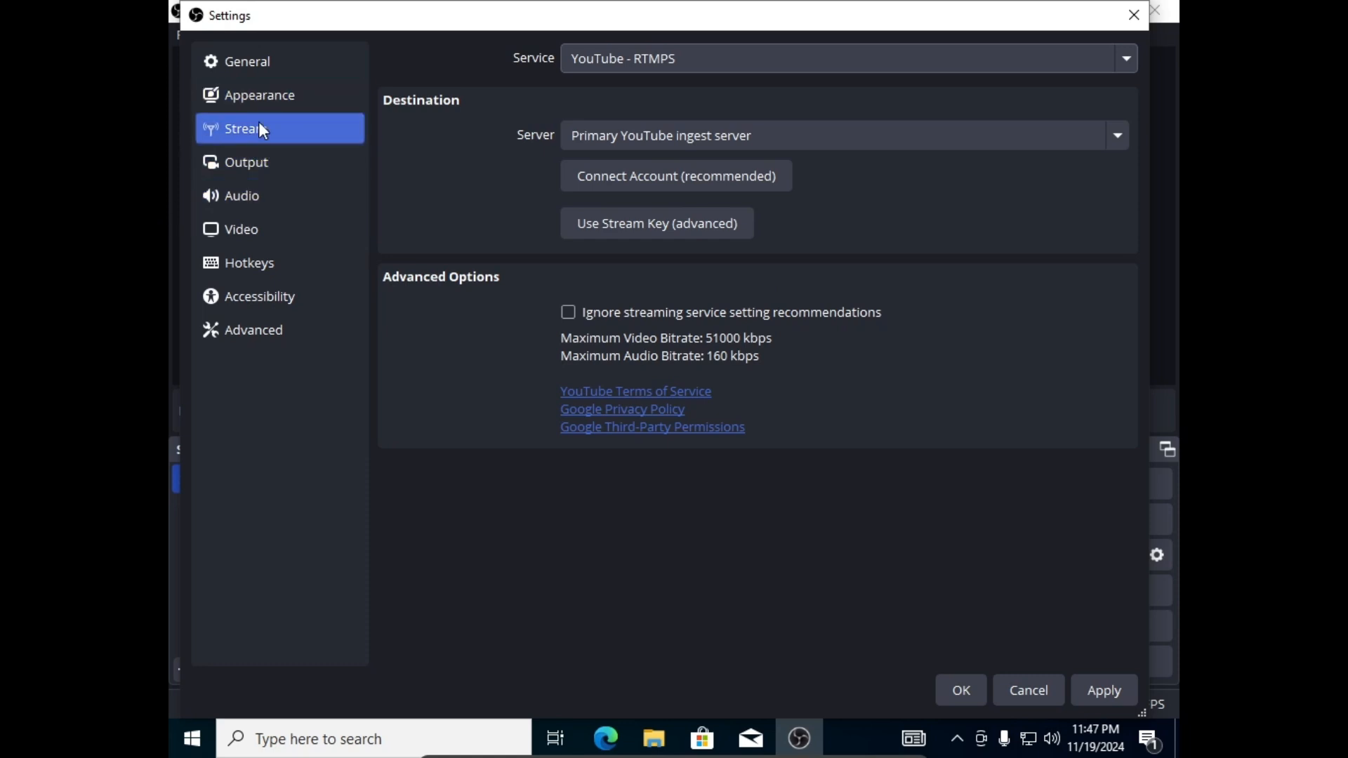
Look over the Appearance, General and Advanced pages, then close Settings, answering the changes prompt.
left_click(263, 100)
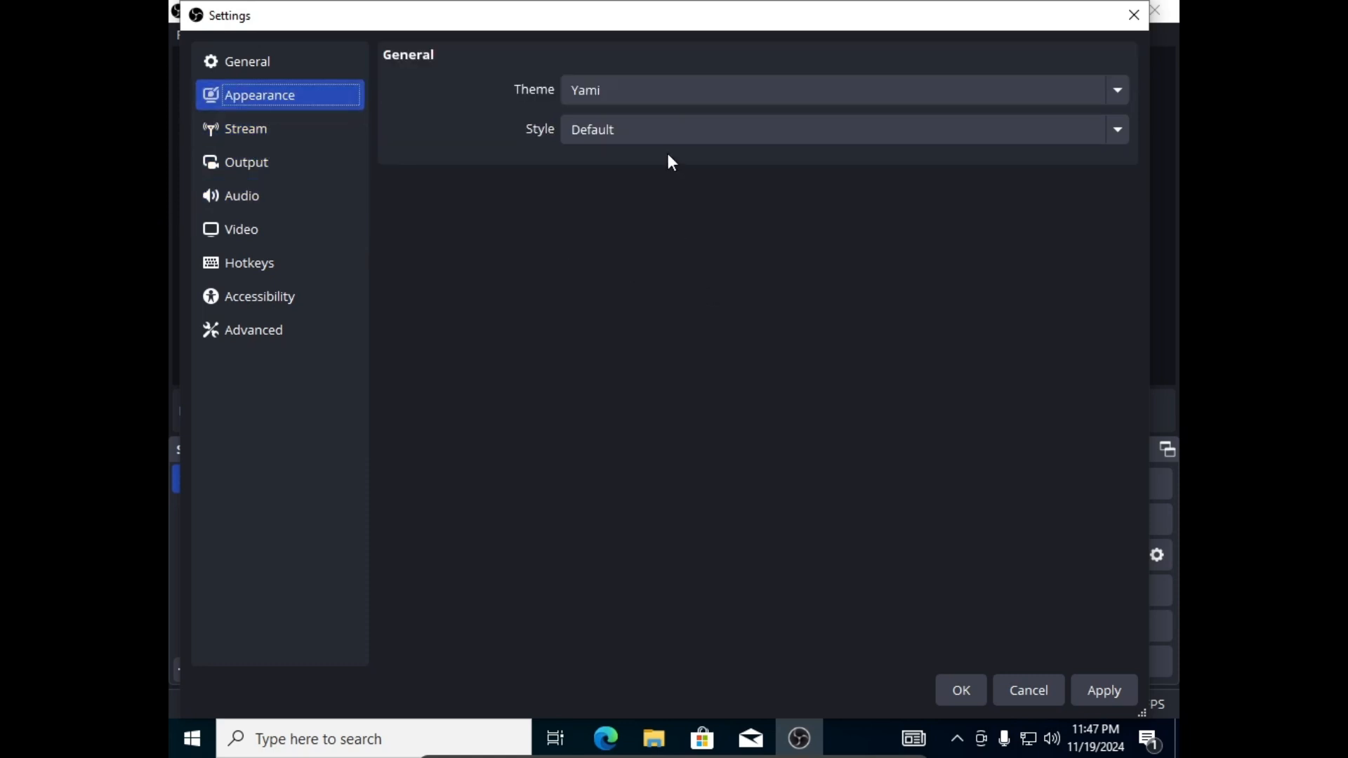
left_click(253, 69)
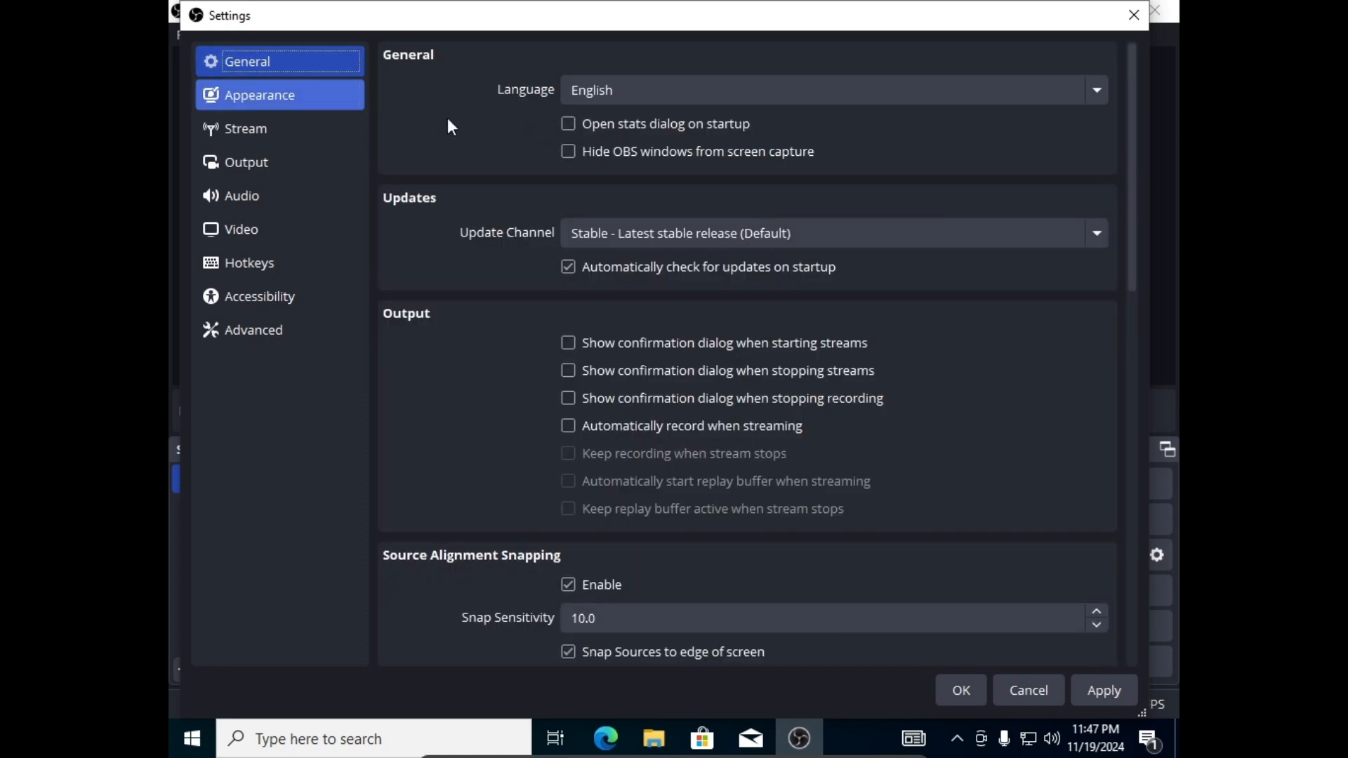
scroll(423, 225, "down", 3)
scroll(423, 224, "down", 10)
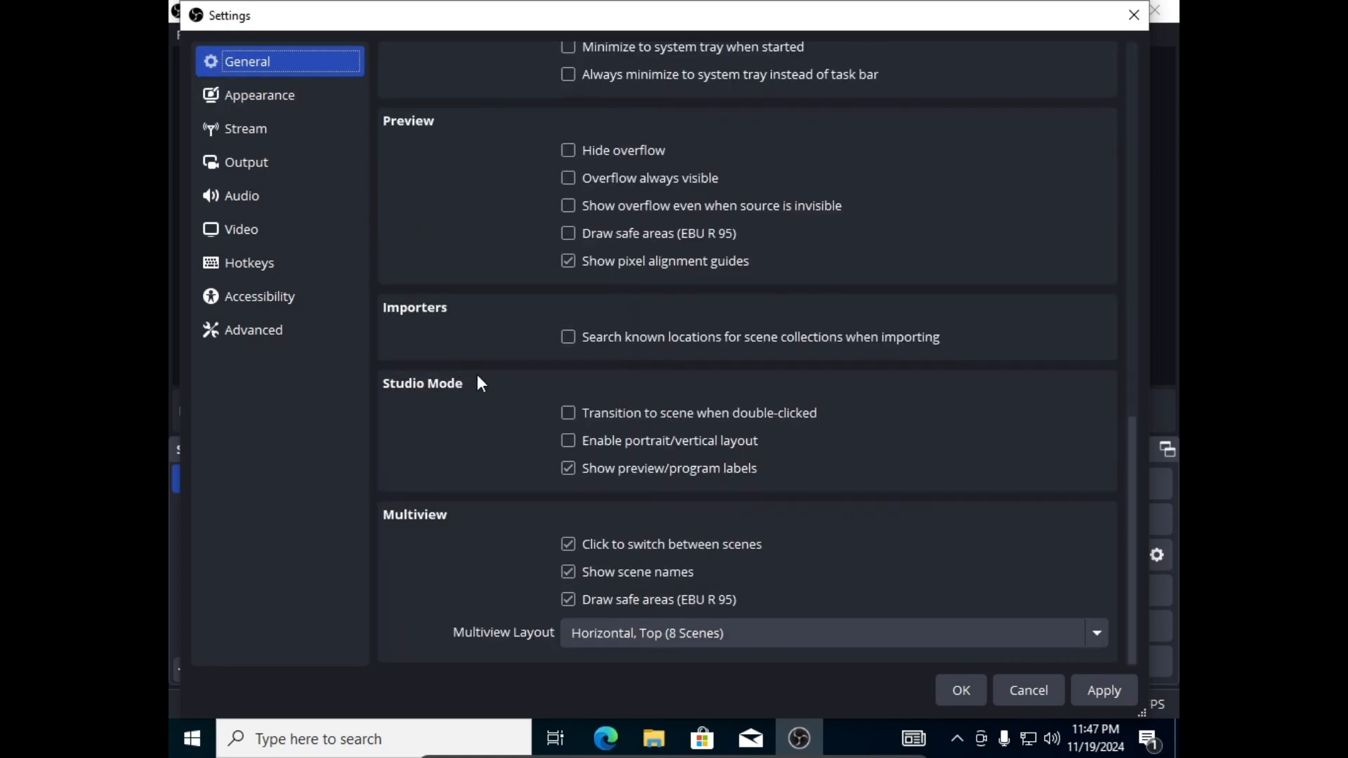
scroll(430, 498, "up", 12)
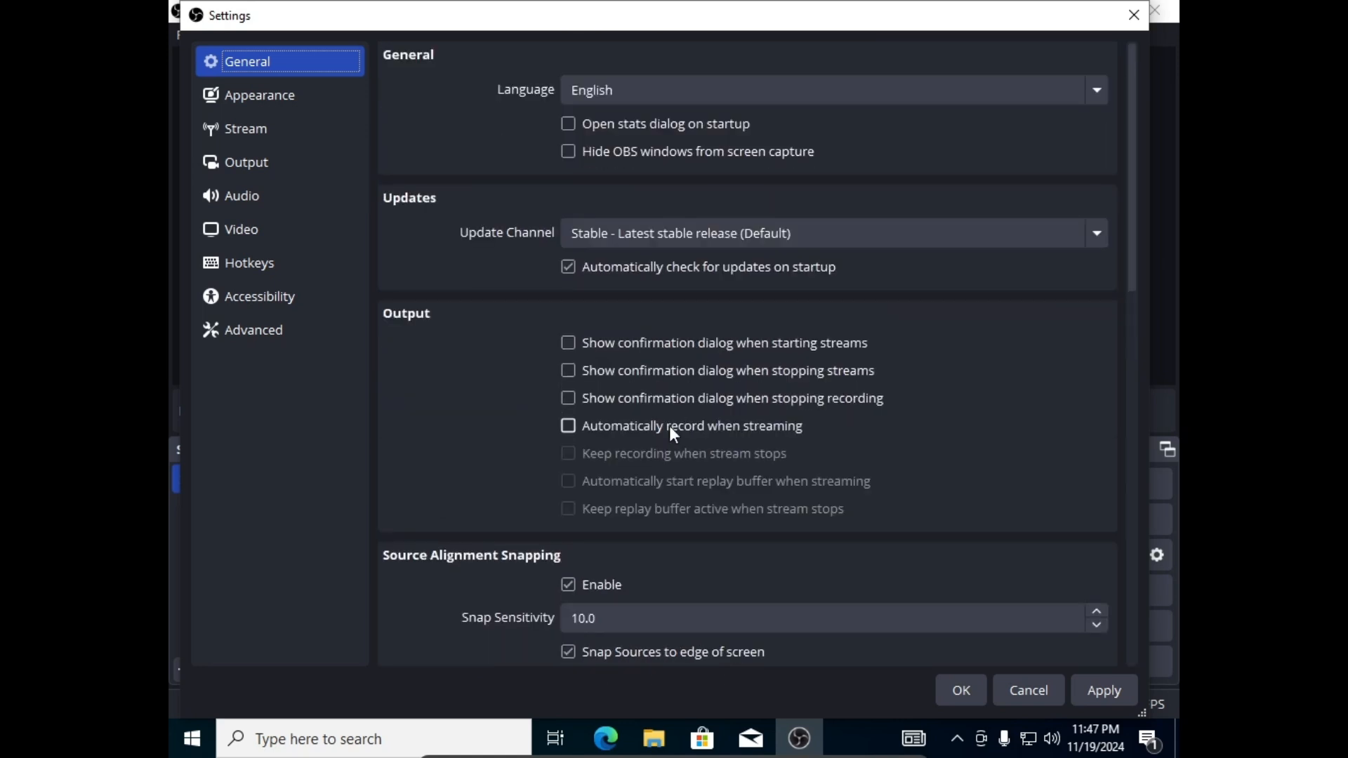
left_click(284, 339)
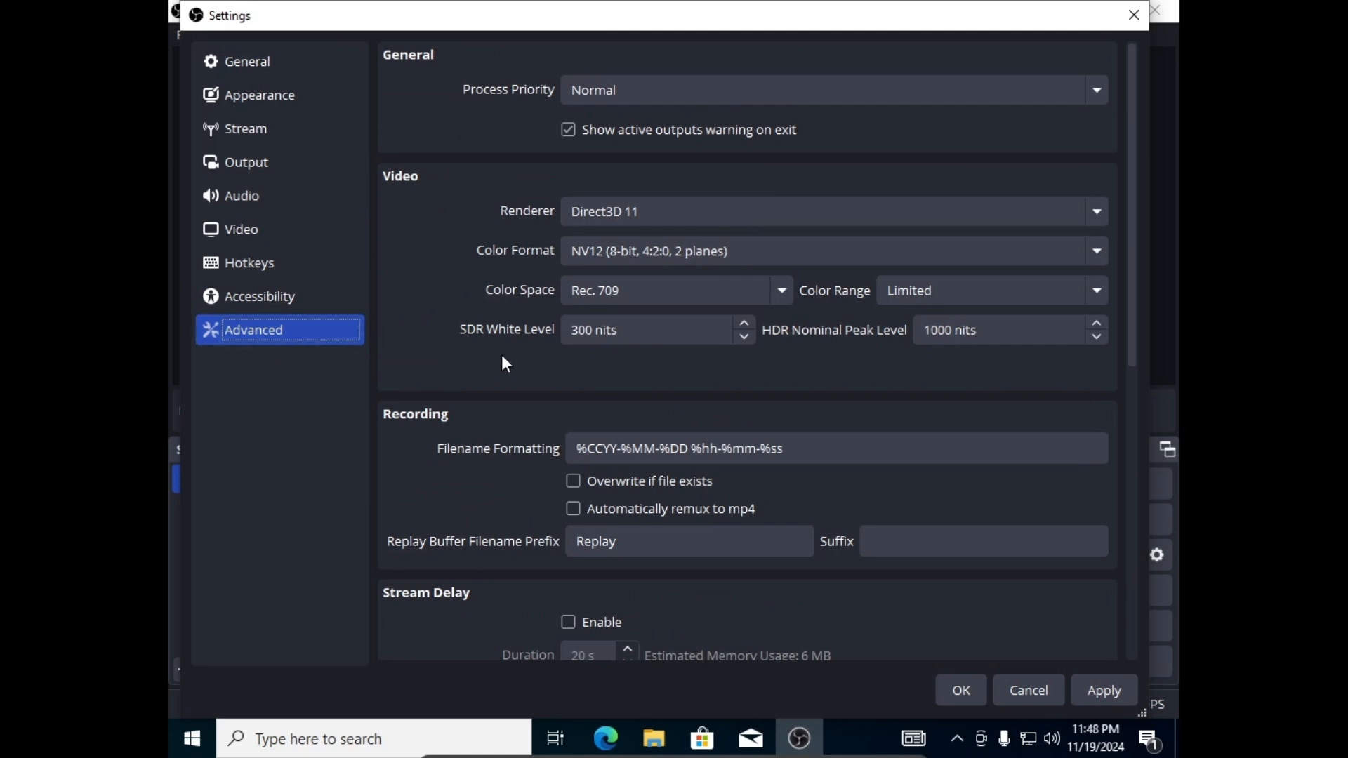
left_click(1134, 15)
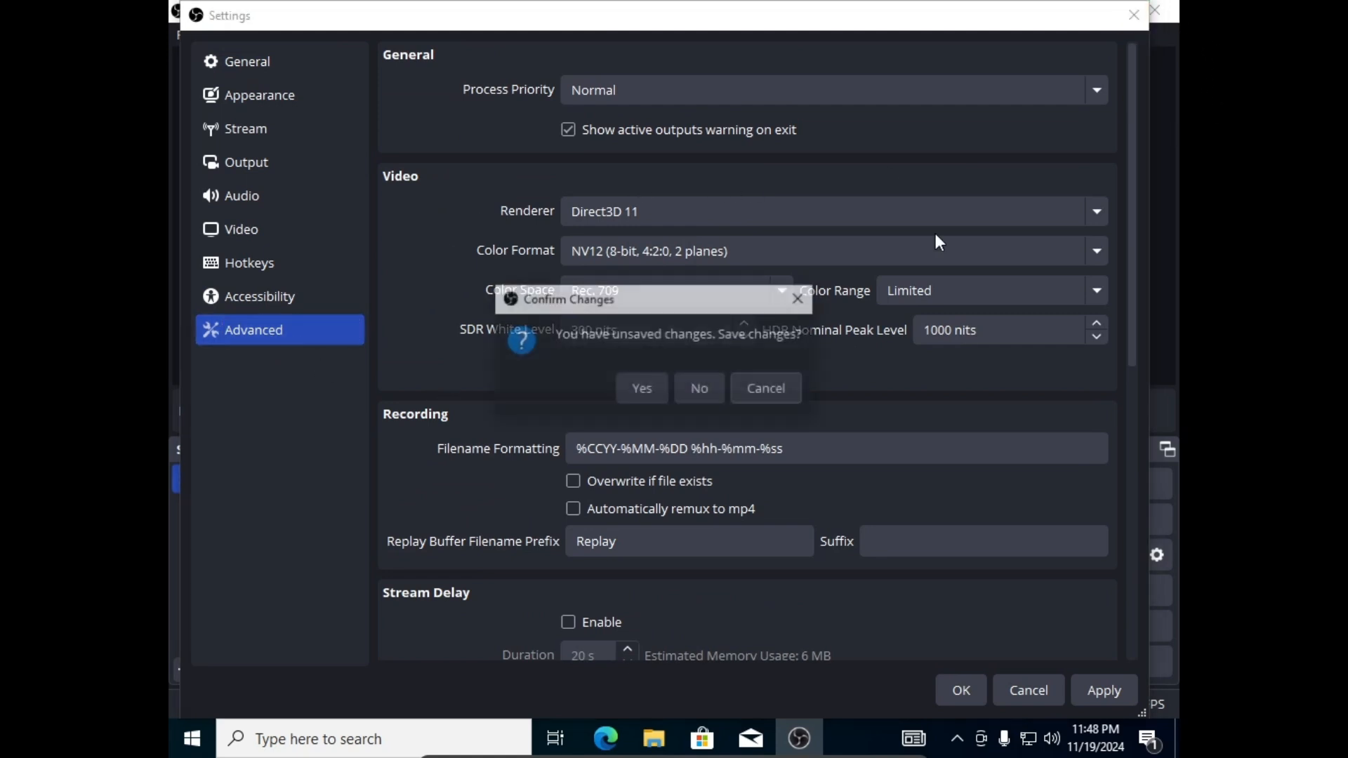
left_click(640, 392)
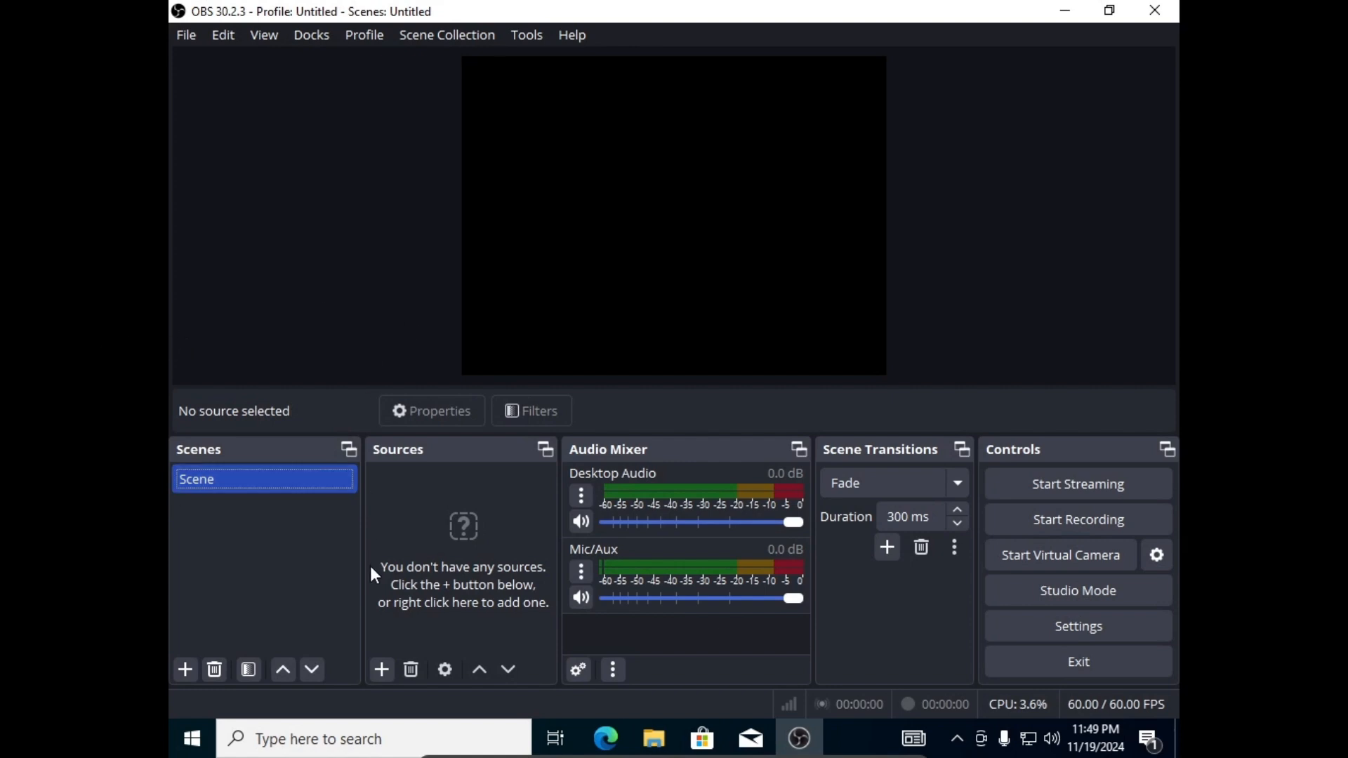
Open the add-source menu from the + button in the Sources dock.
left_click(464, 552)
left_click(380, 669)
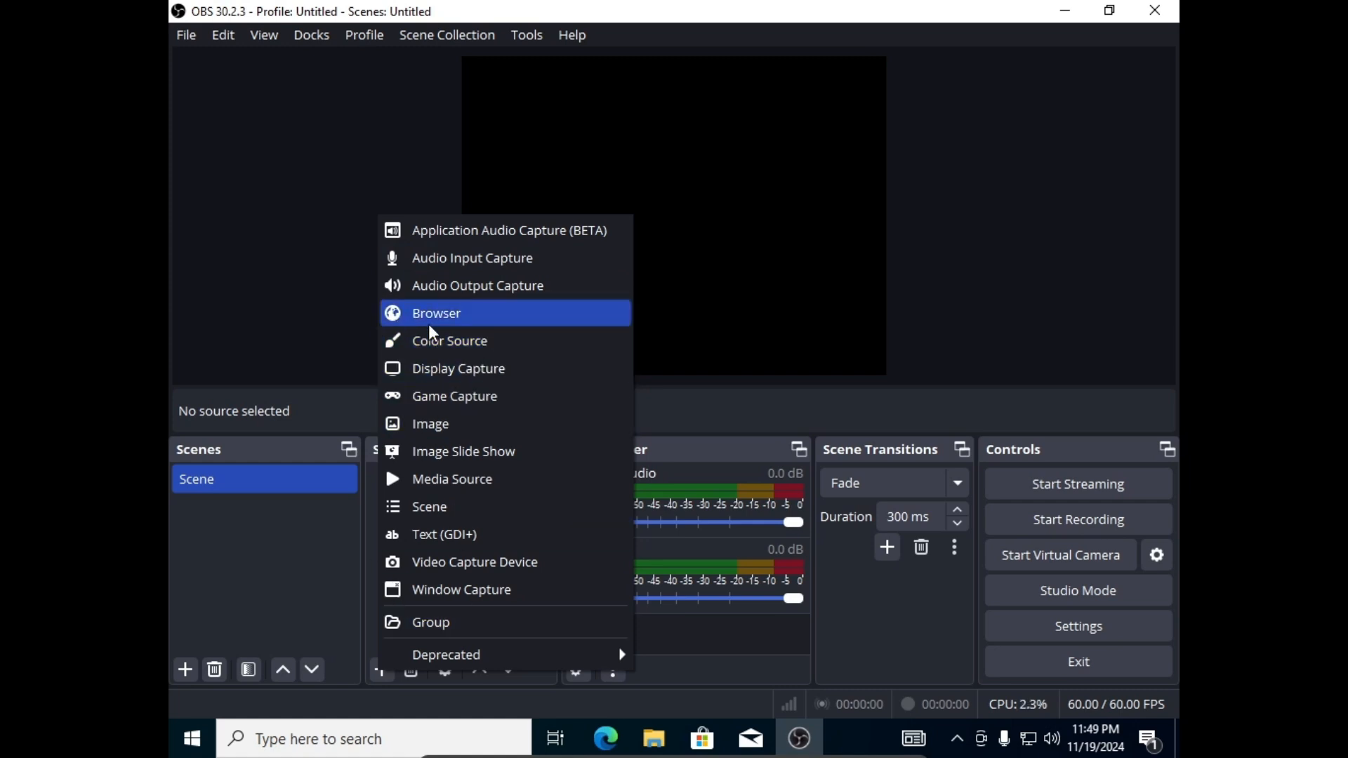
Add a Display Capture source capturing the 1024x768 primary monitor.
left_click(495, 375)
left_click(723, 487)
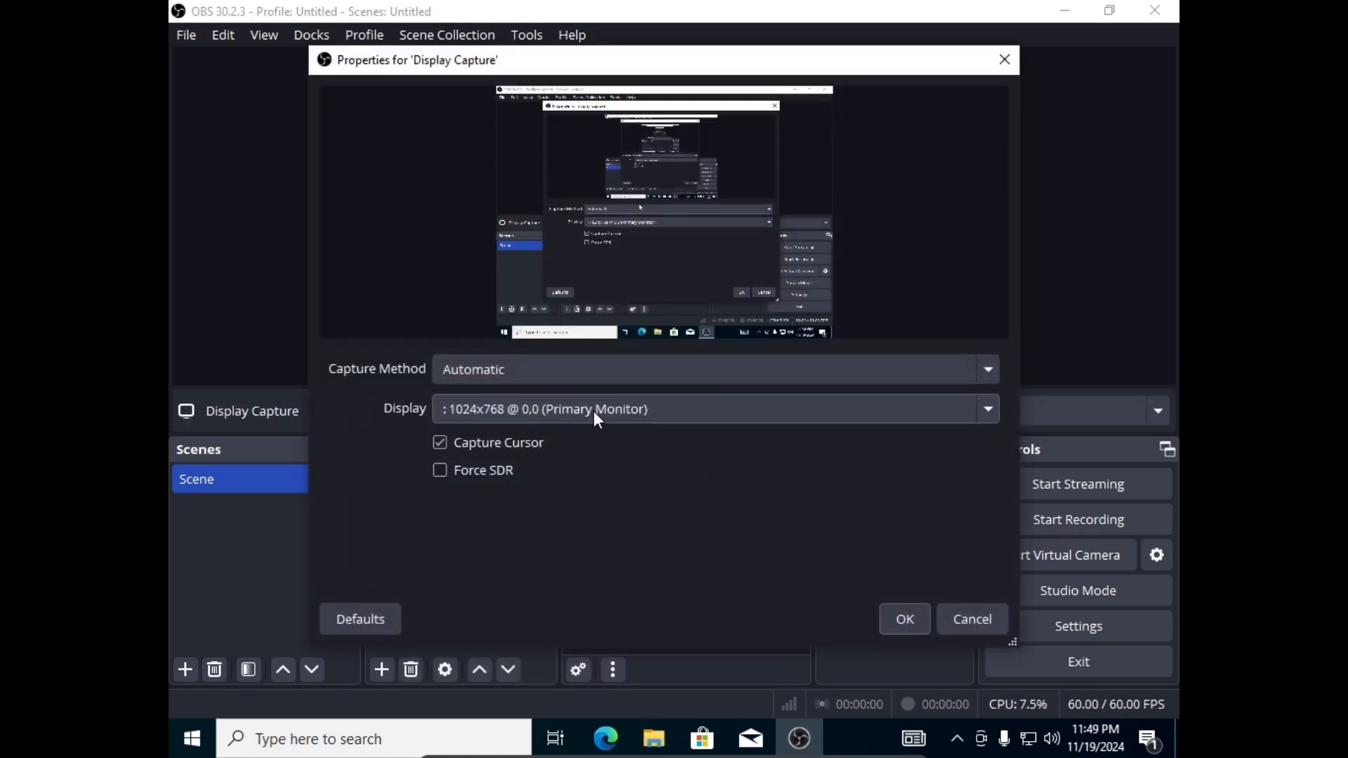
left_click(584, 409)
left_click(583, 435)
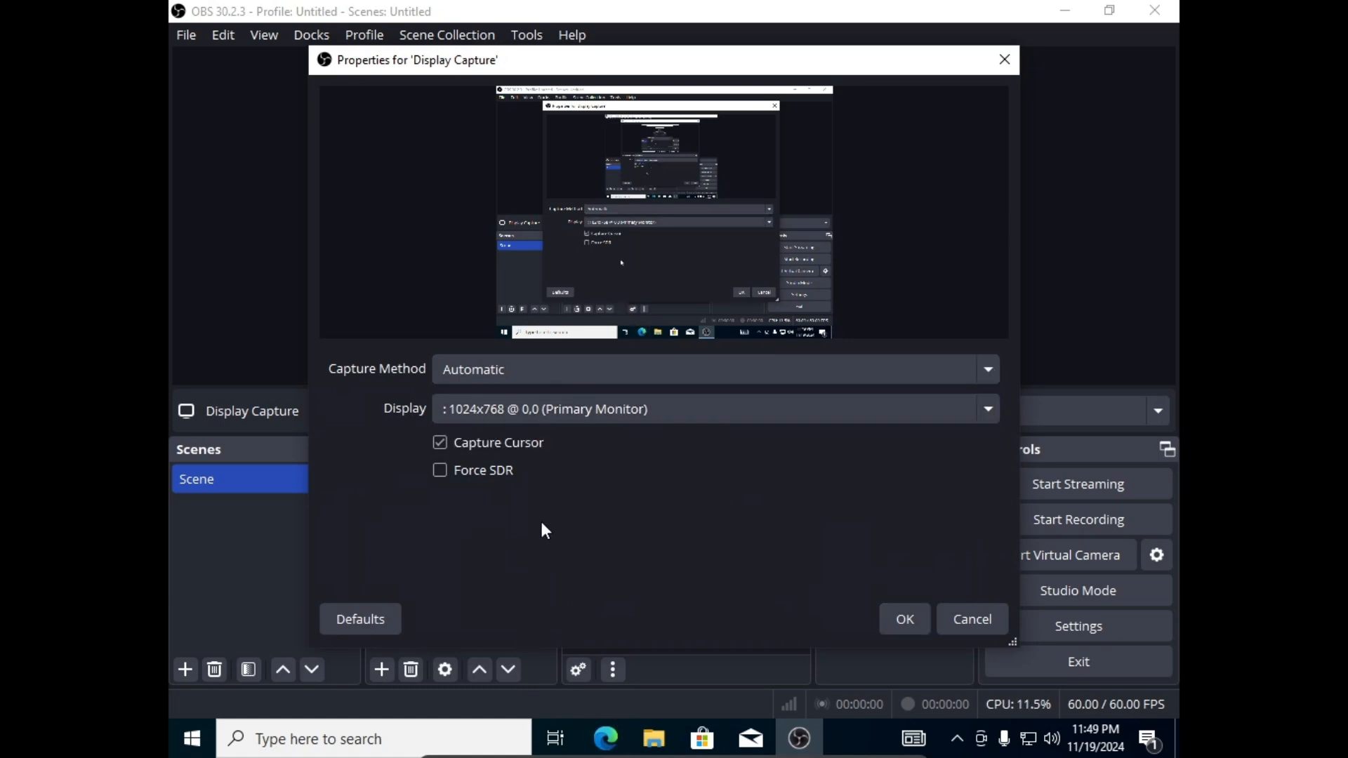
left_click(883, 617)
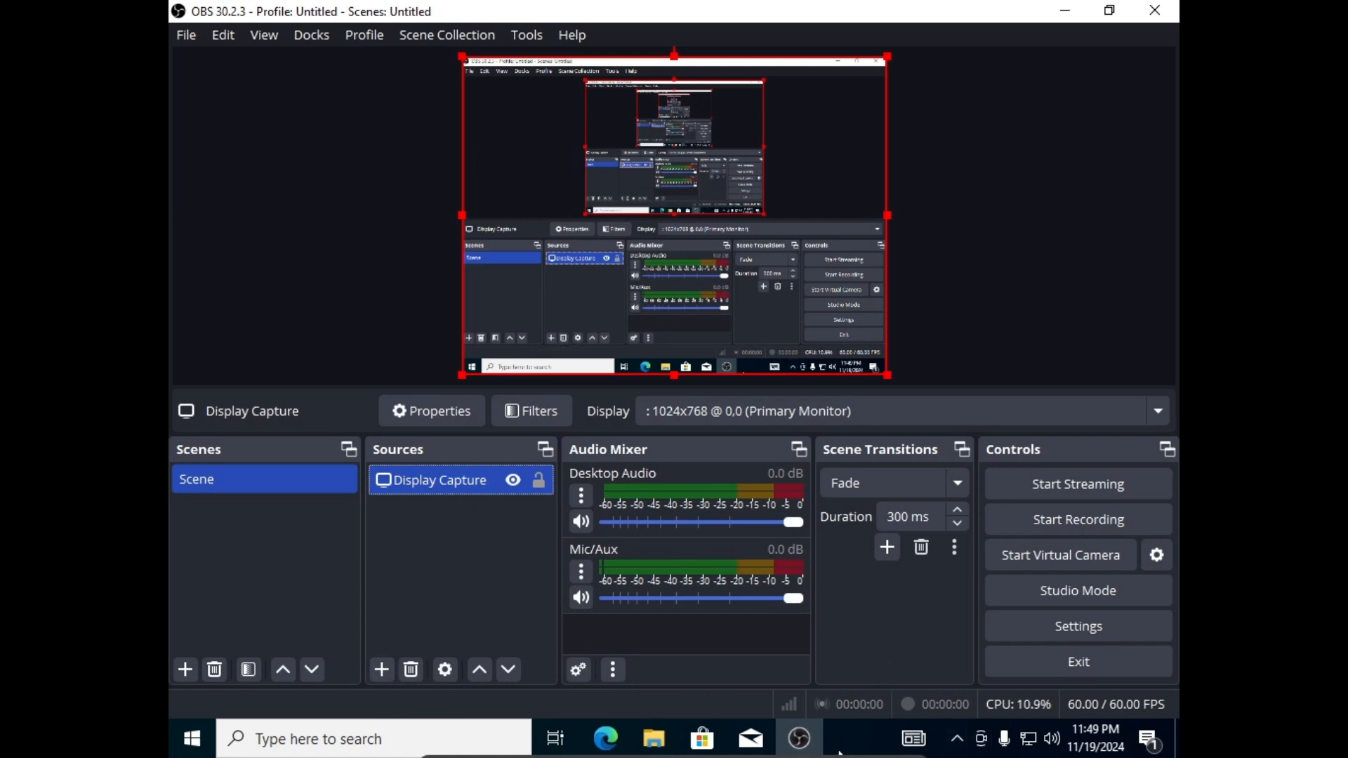
Toggle Audio Input under Devices > Audio twice, then deselect the Display Capture source.
mouse_move(842, 756)
left_click(669, 745)
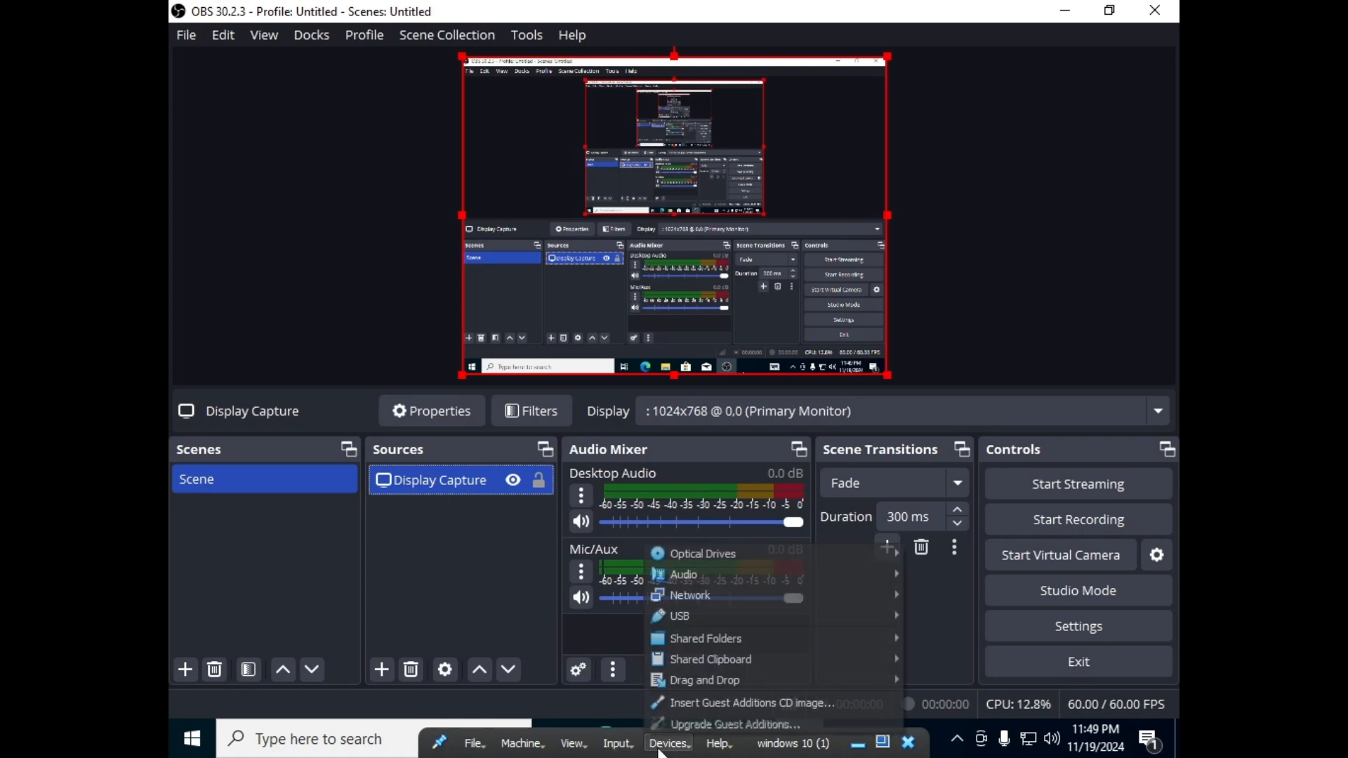
mouse_move(705, 578)
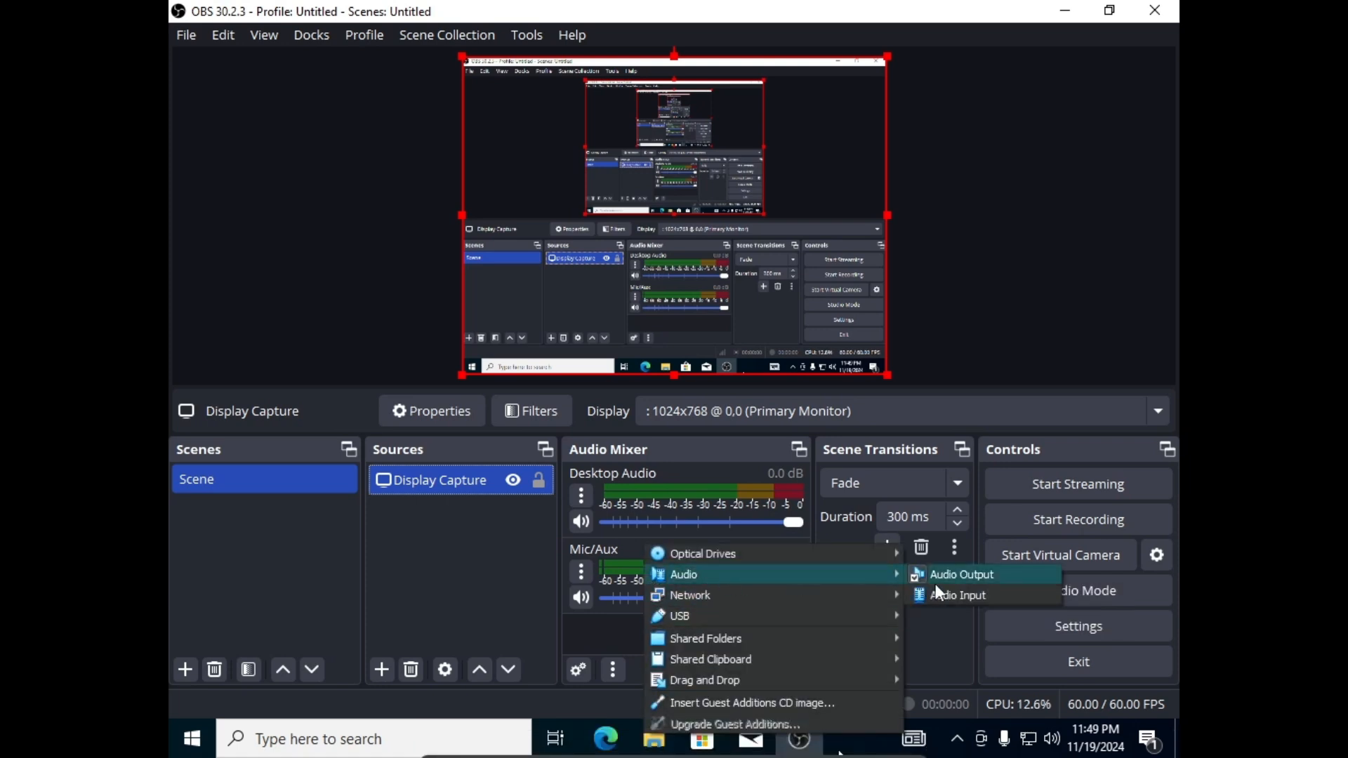
left_click(949, 595)
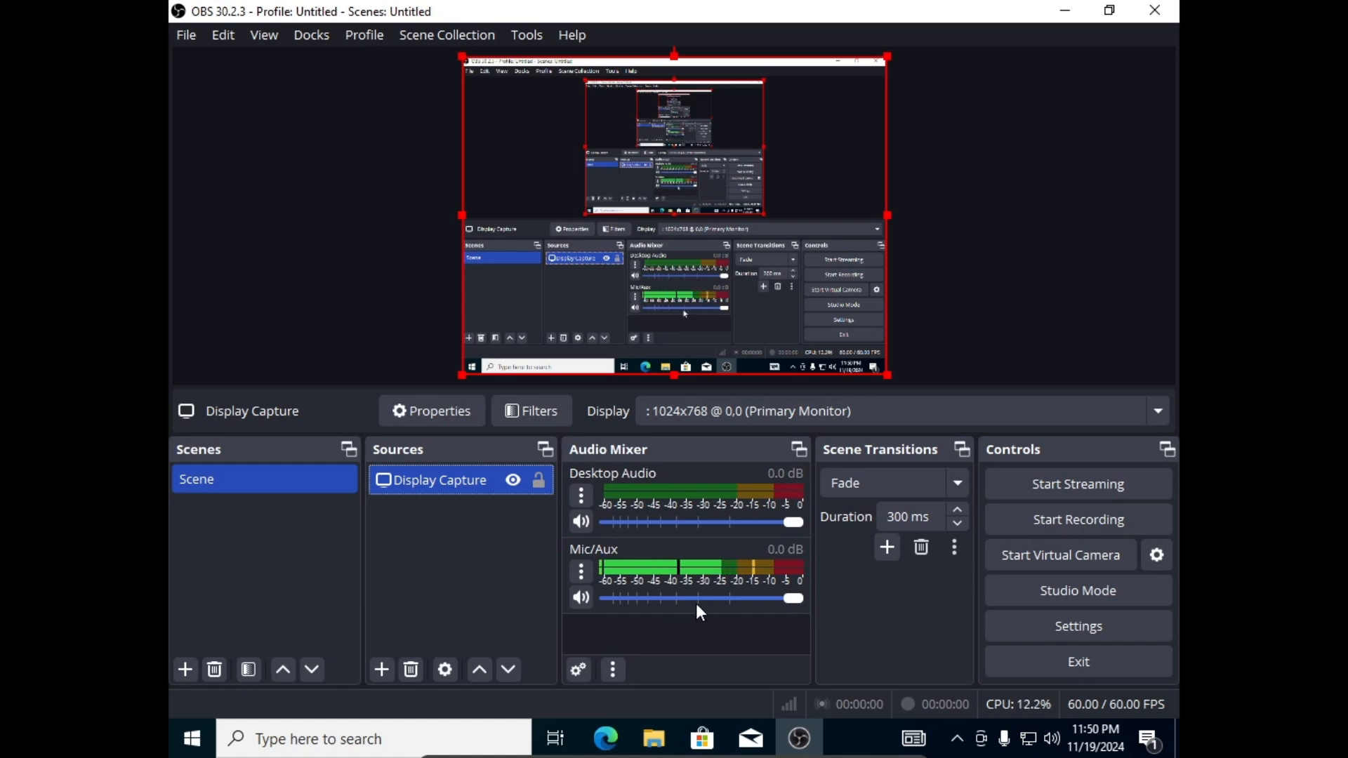
mouse_move(748, 735)
left_click(668, 742)
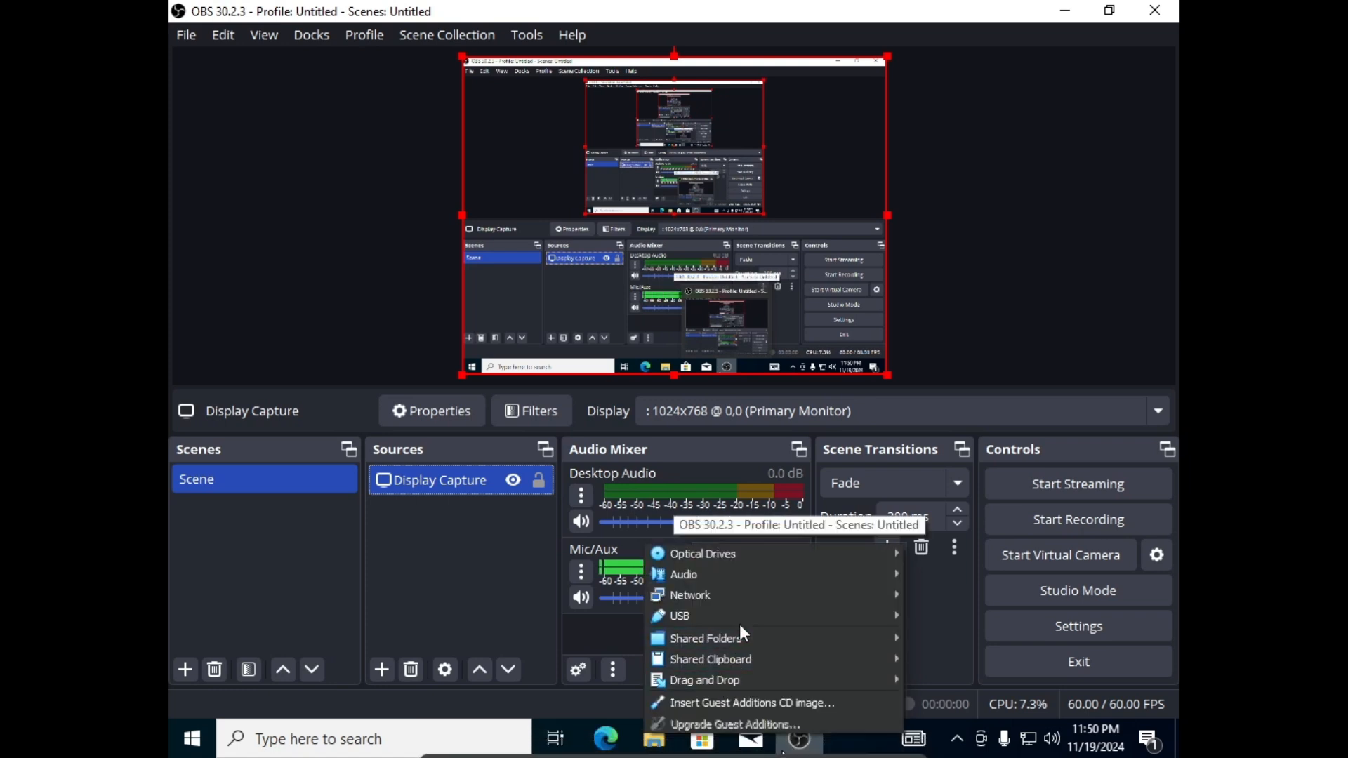
mouse_move(748, 610)
mouse_move(751, 574)
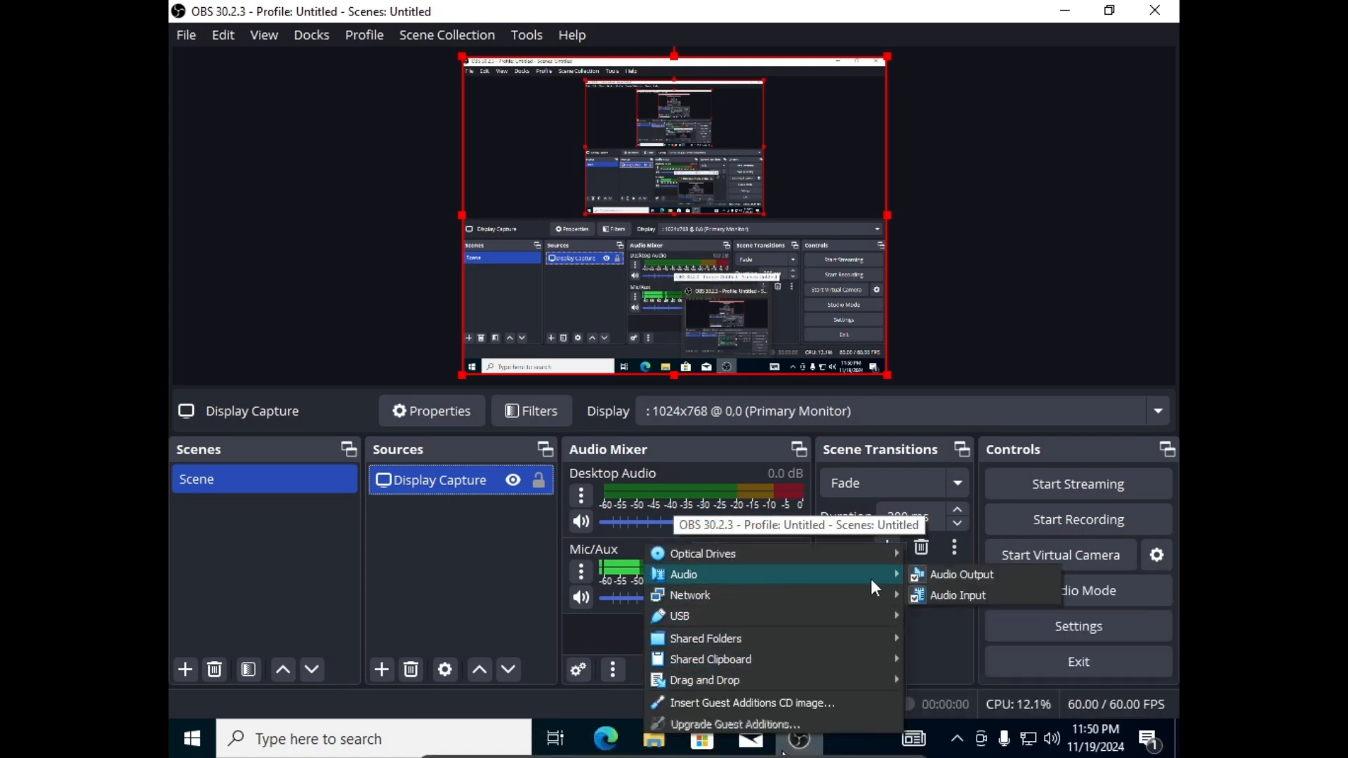
left_click(957, 595)
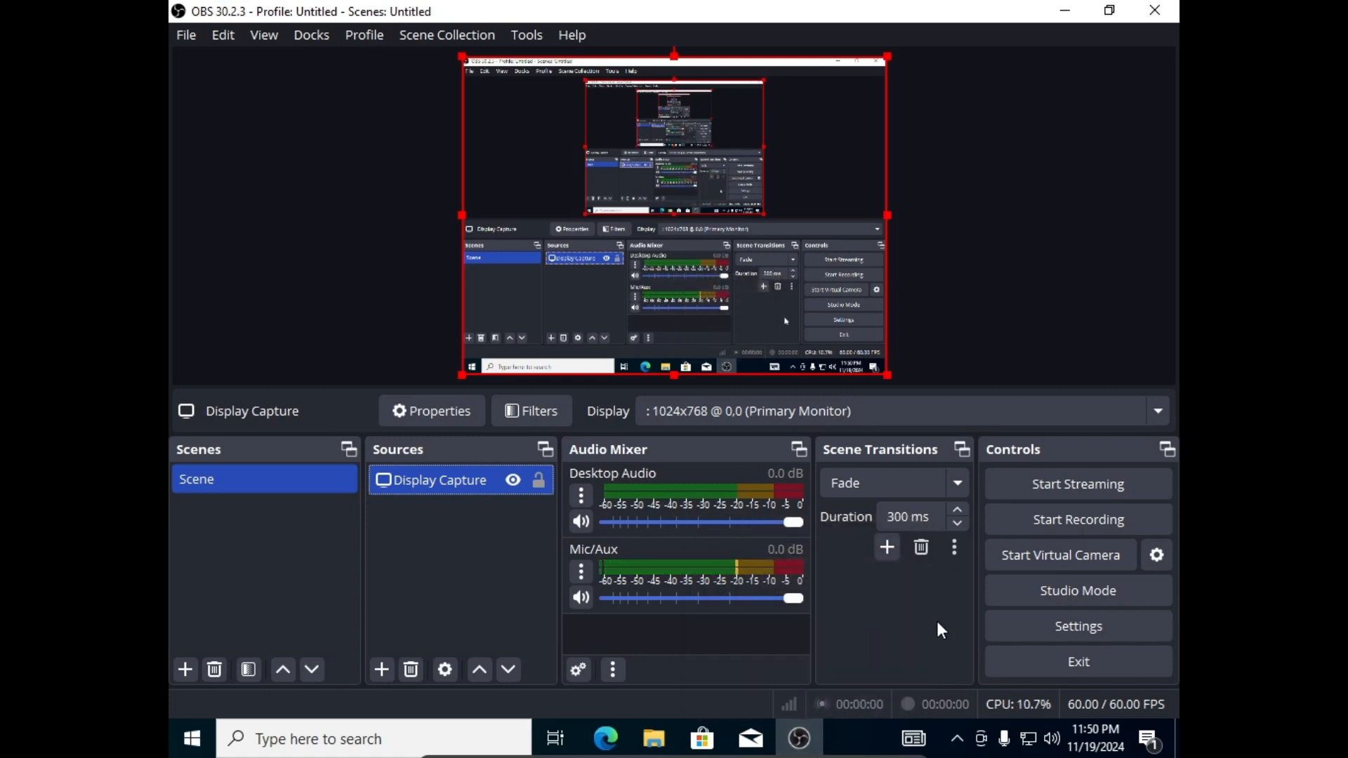
left_click(470, 578)
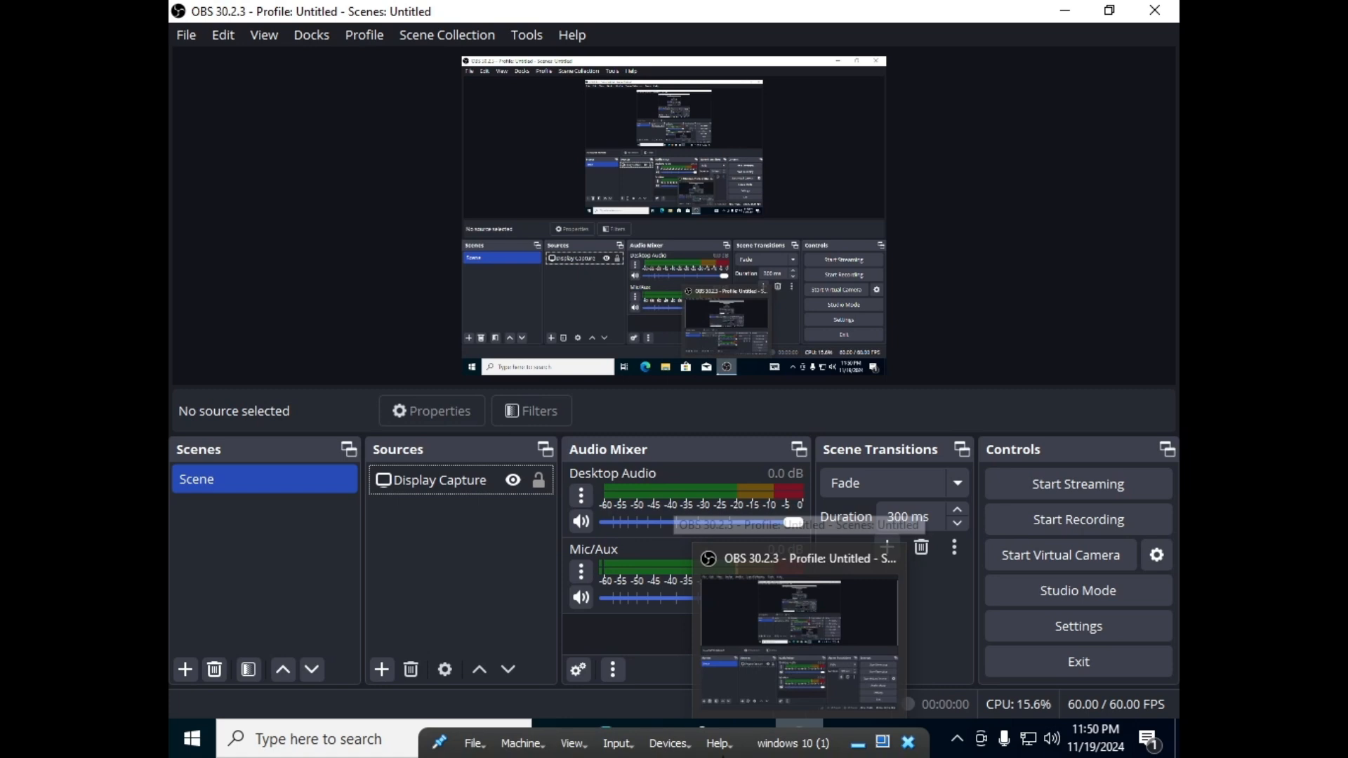
Attach the Sunplus IT Co Full HD webcam to the VM from Devices > USB.
left_click(669, 743)
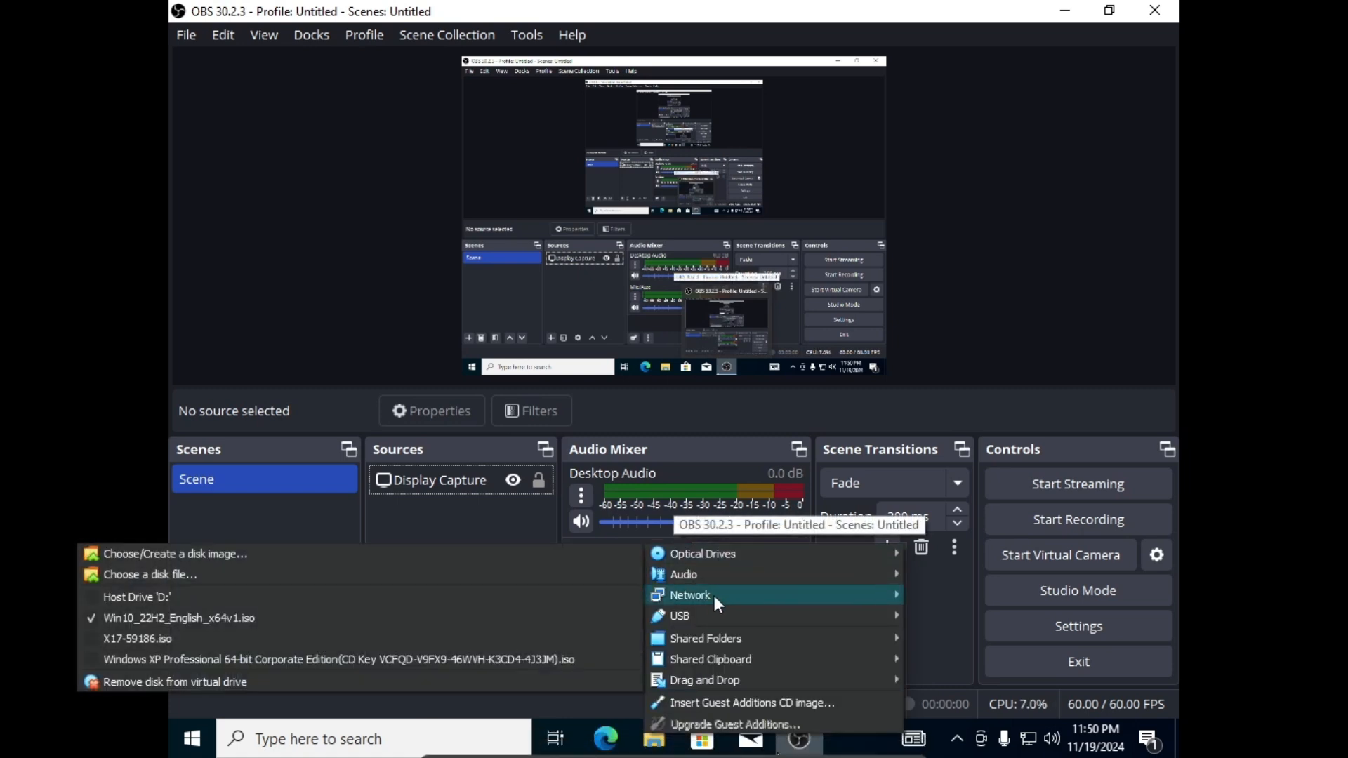
mouse_move(712, 616)
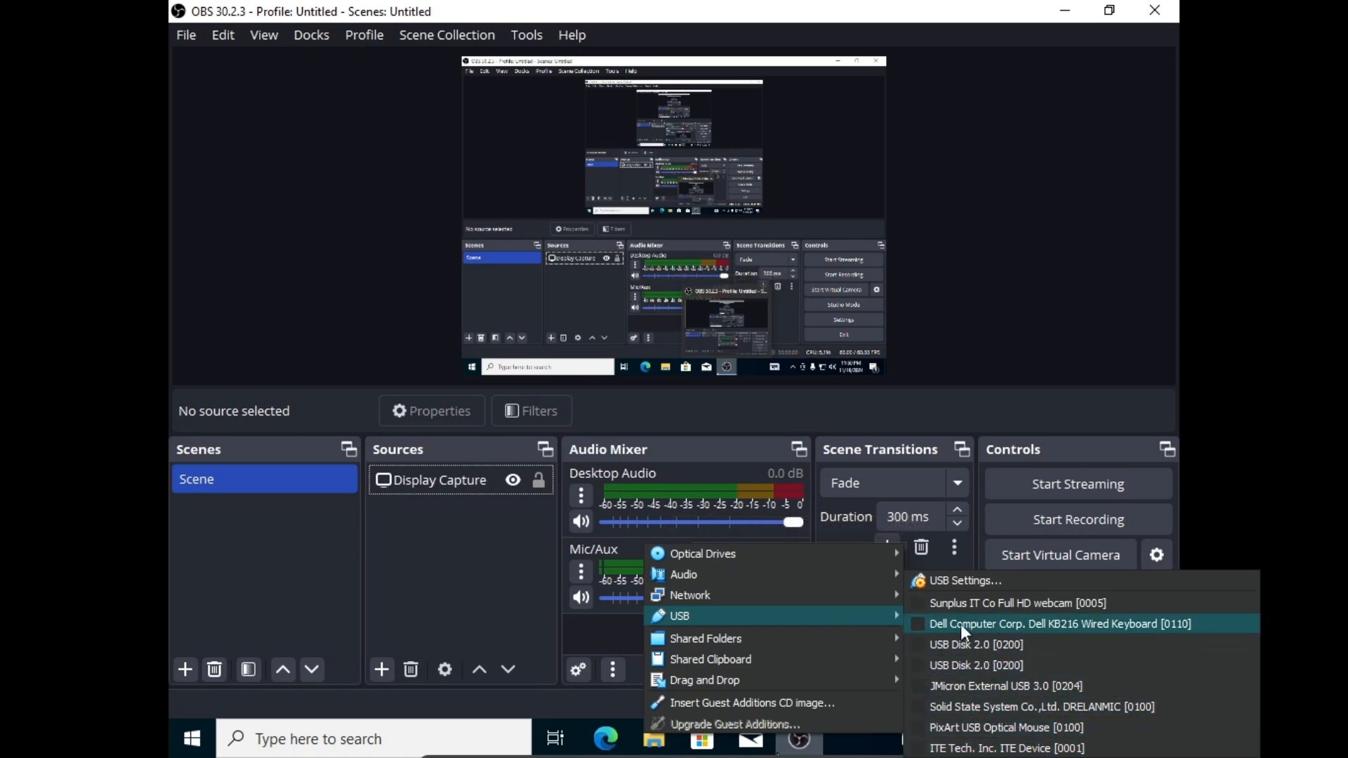
left_click(921, 601)
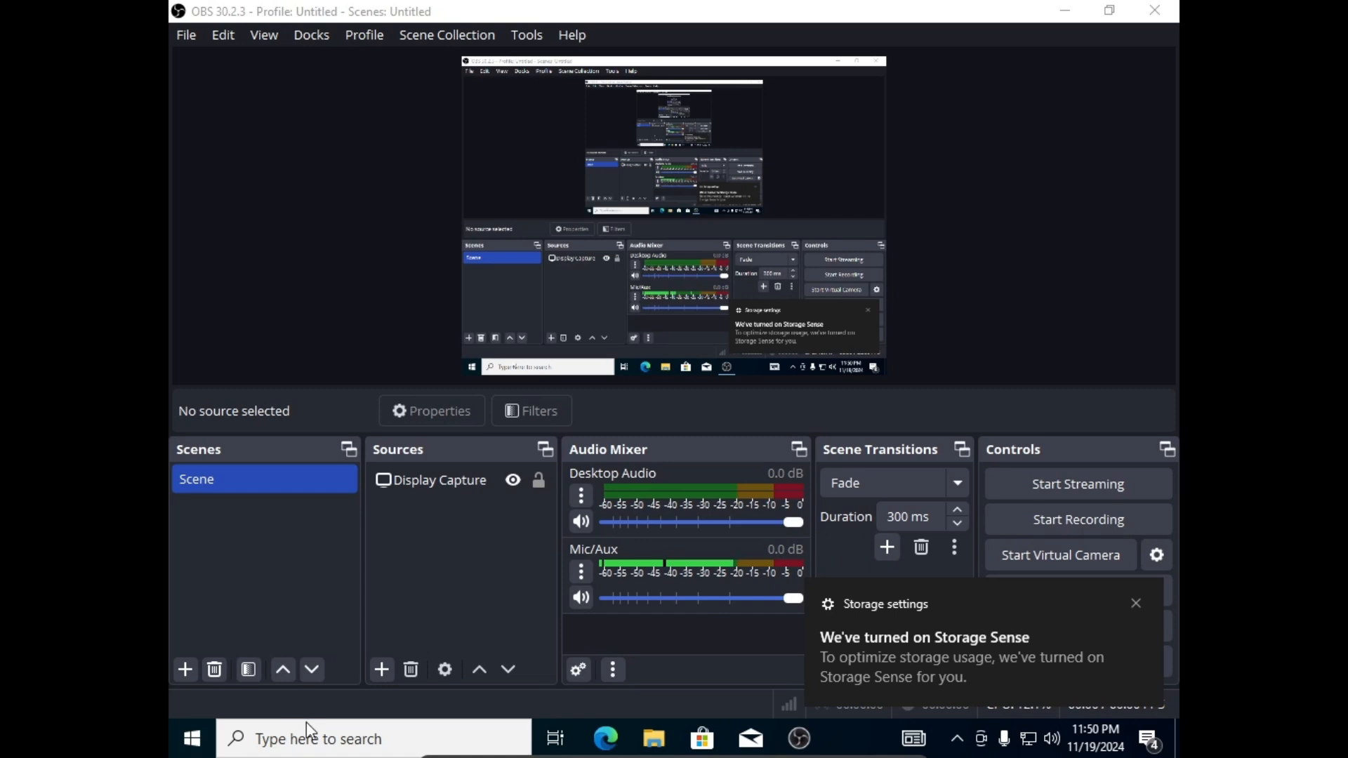
Create a Video Capture Device source, dismiss the device notification, and accept the webcam properties.
left_click(389, 672)
left_click(390, 672)
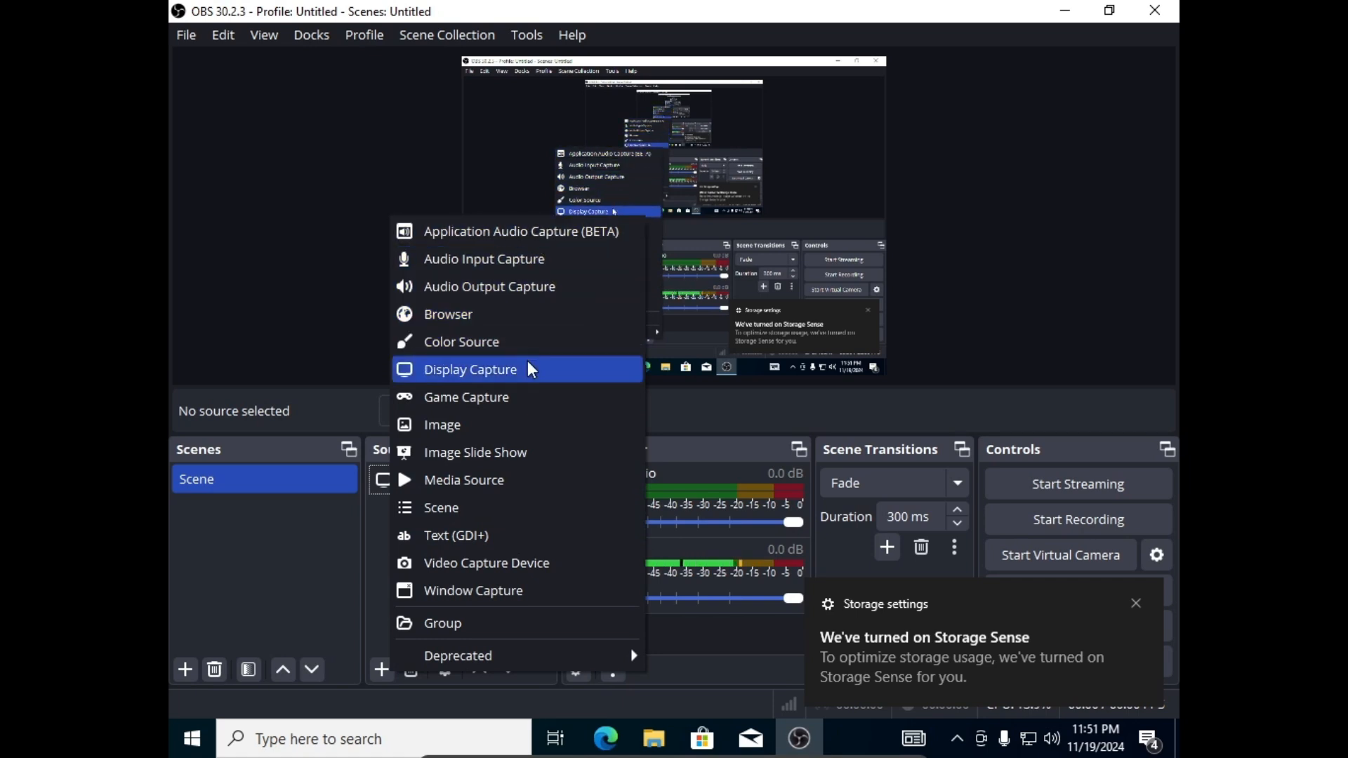
left_click(453, 562)
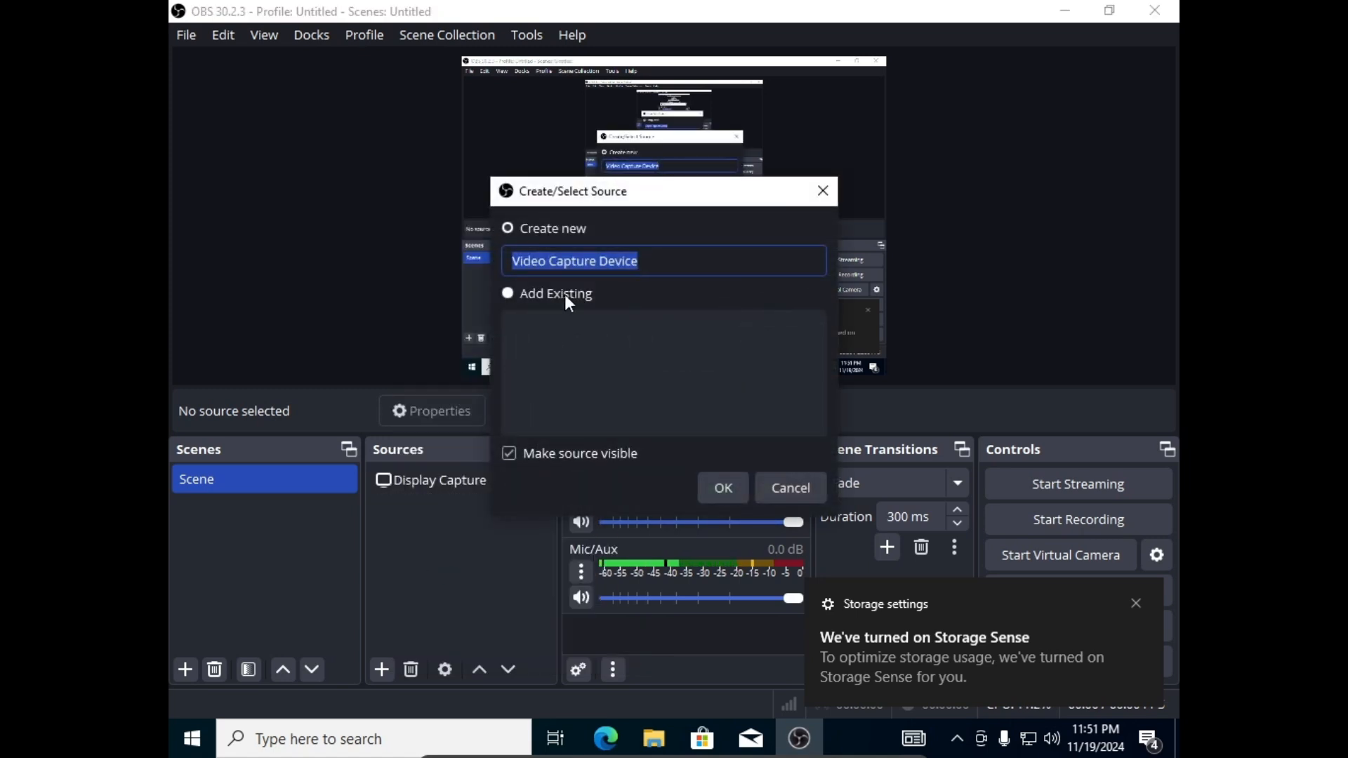
left_click(724, 485)
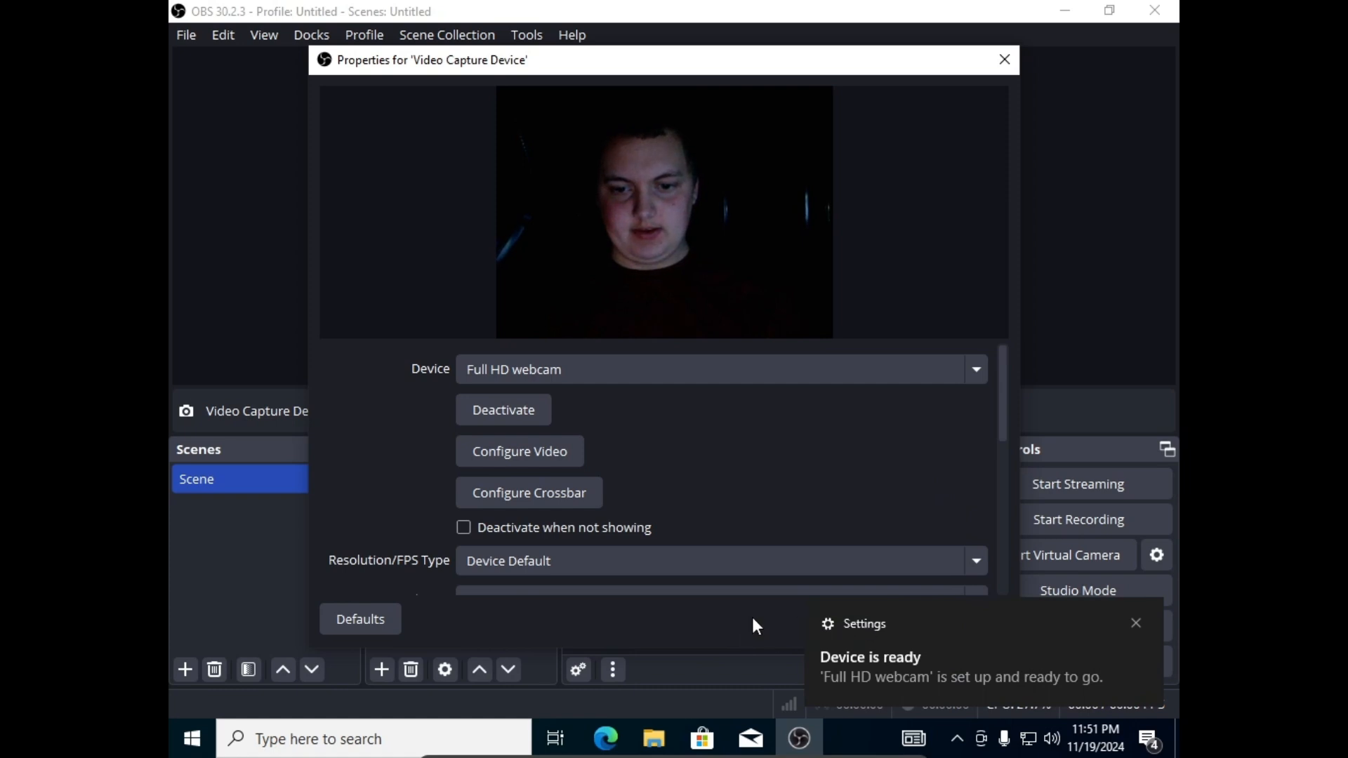
left_click(1133, 622)
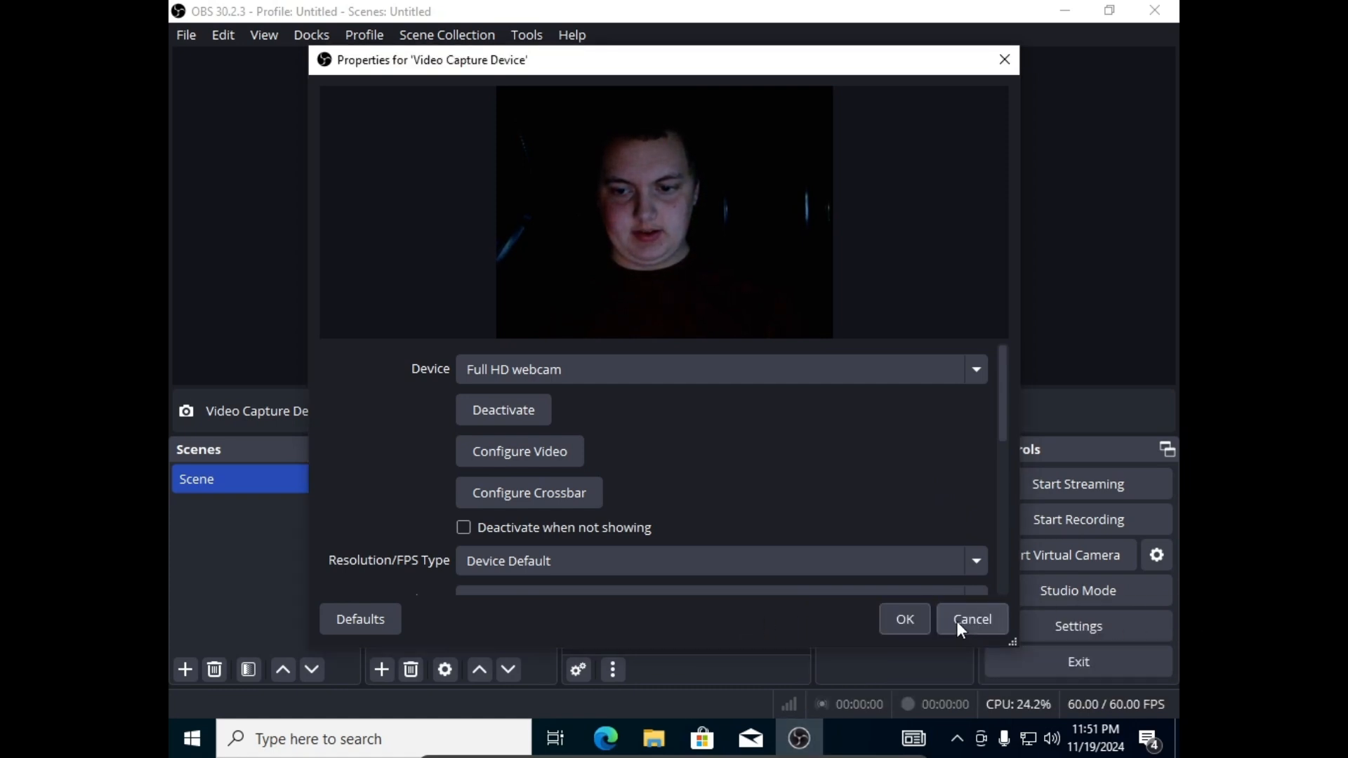
left_click(906, 619)
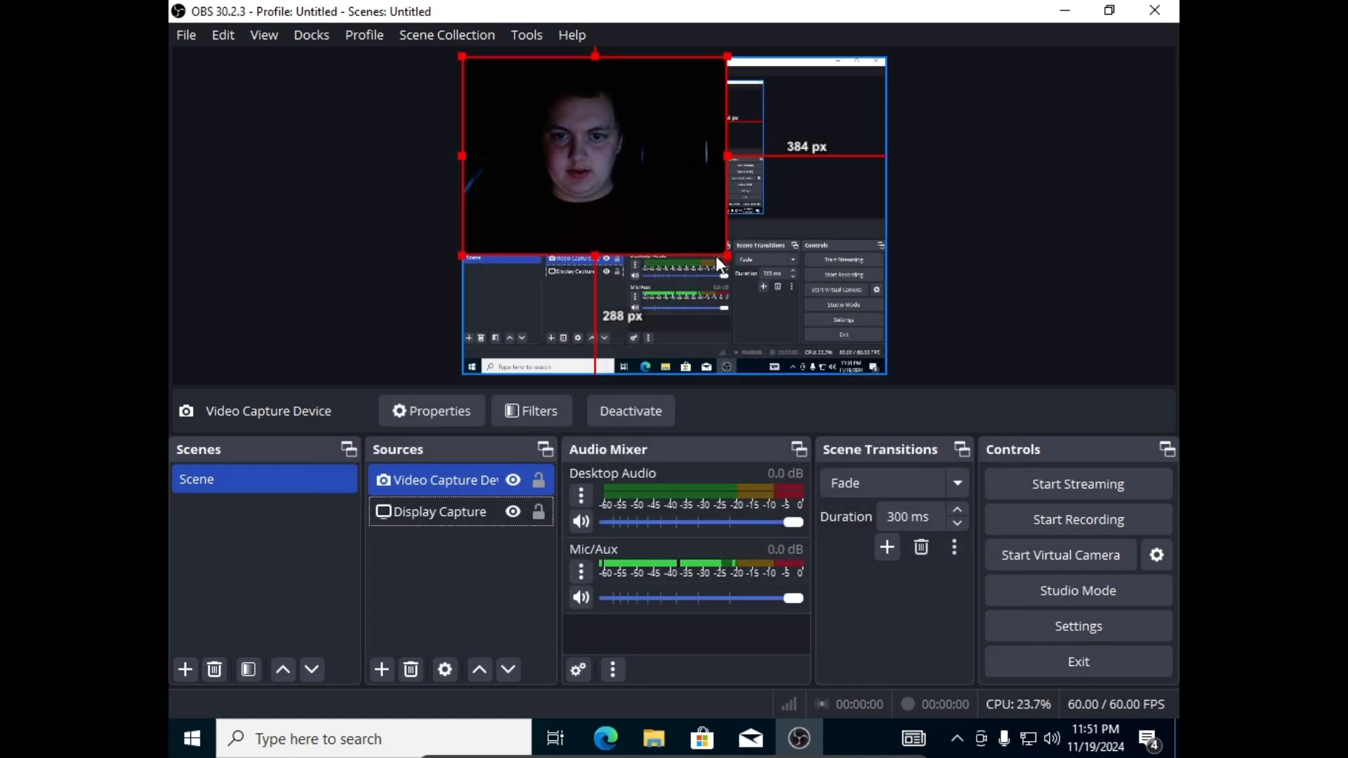
Resize the webcam to a thumbnail, move it top-right, and review its Properties unchanged.
left_click_drag(725, 256, 551, 126)
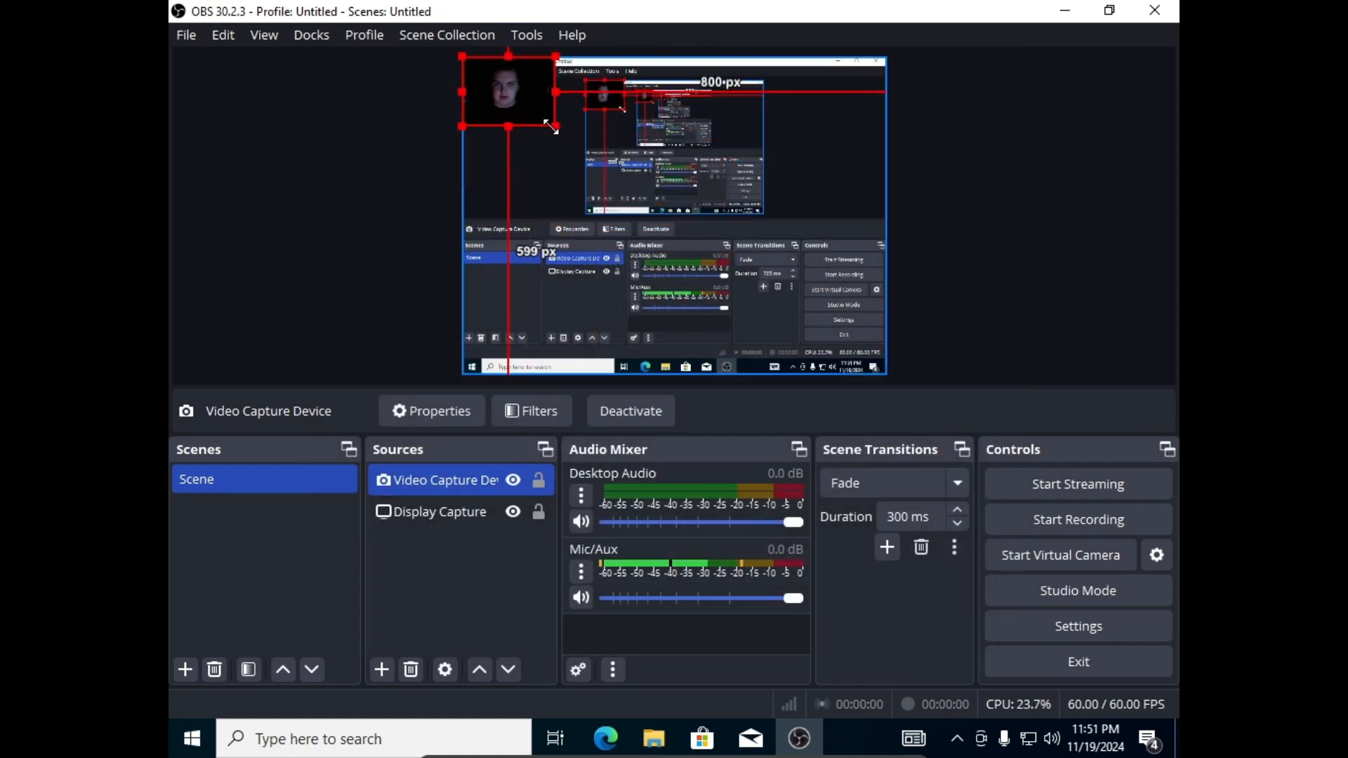
left_click_drag(498, 73, 830, 73)
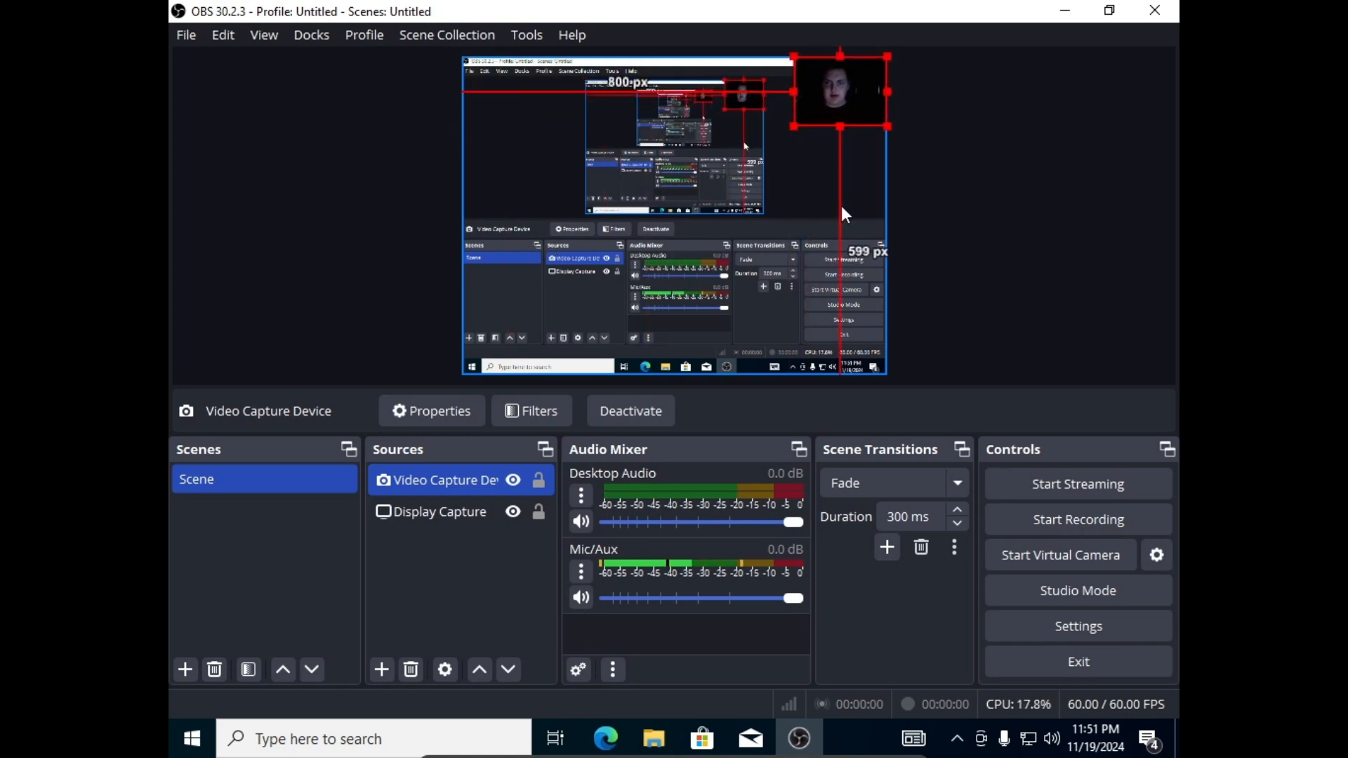
right_click(815, 116)
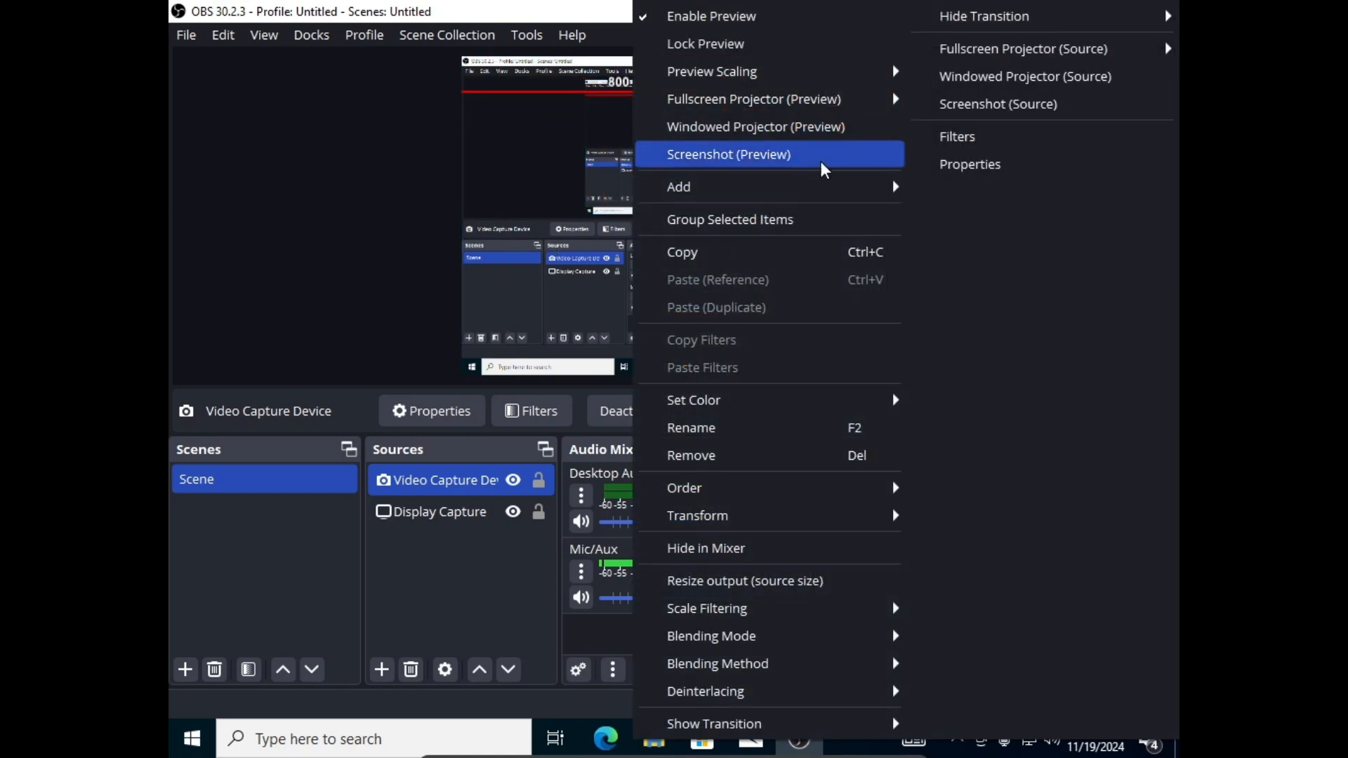
mouse_move(780, 176)
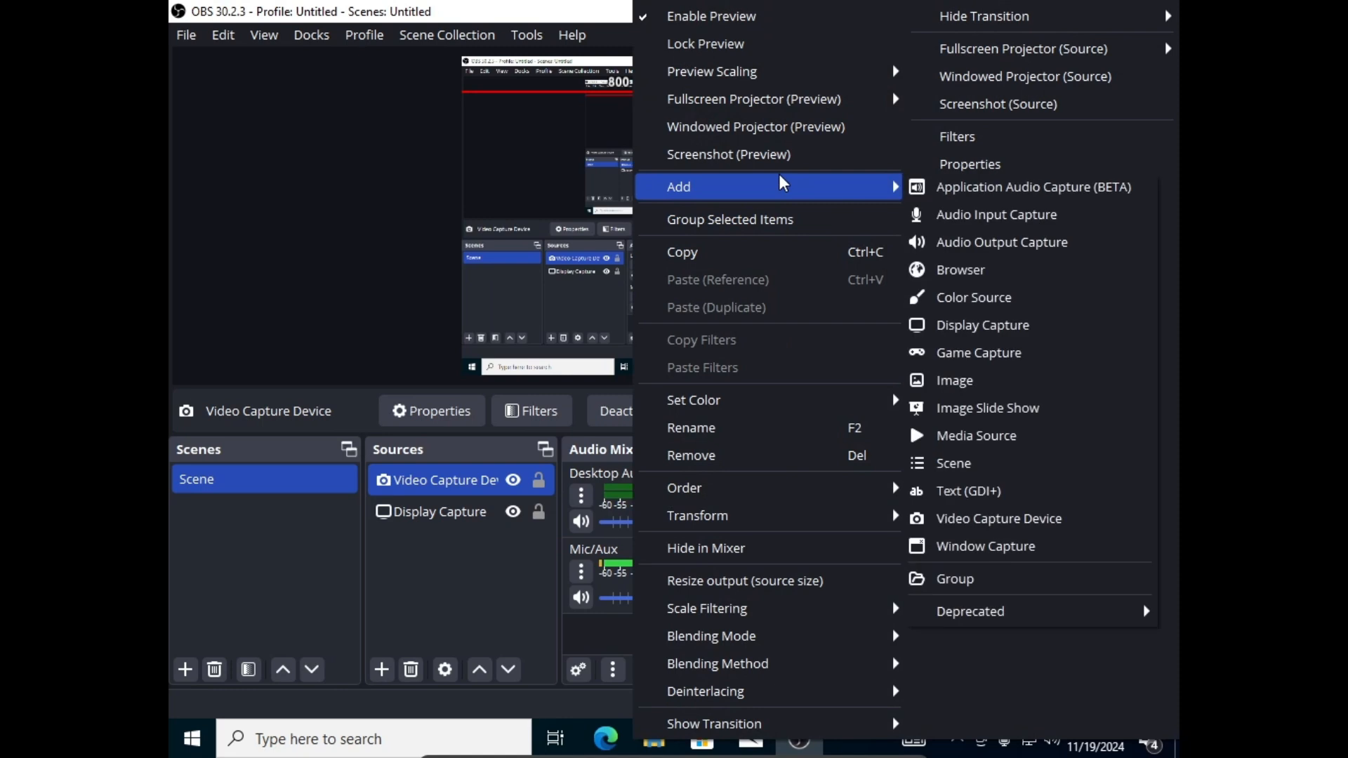
mouse_move(718, 528)
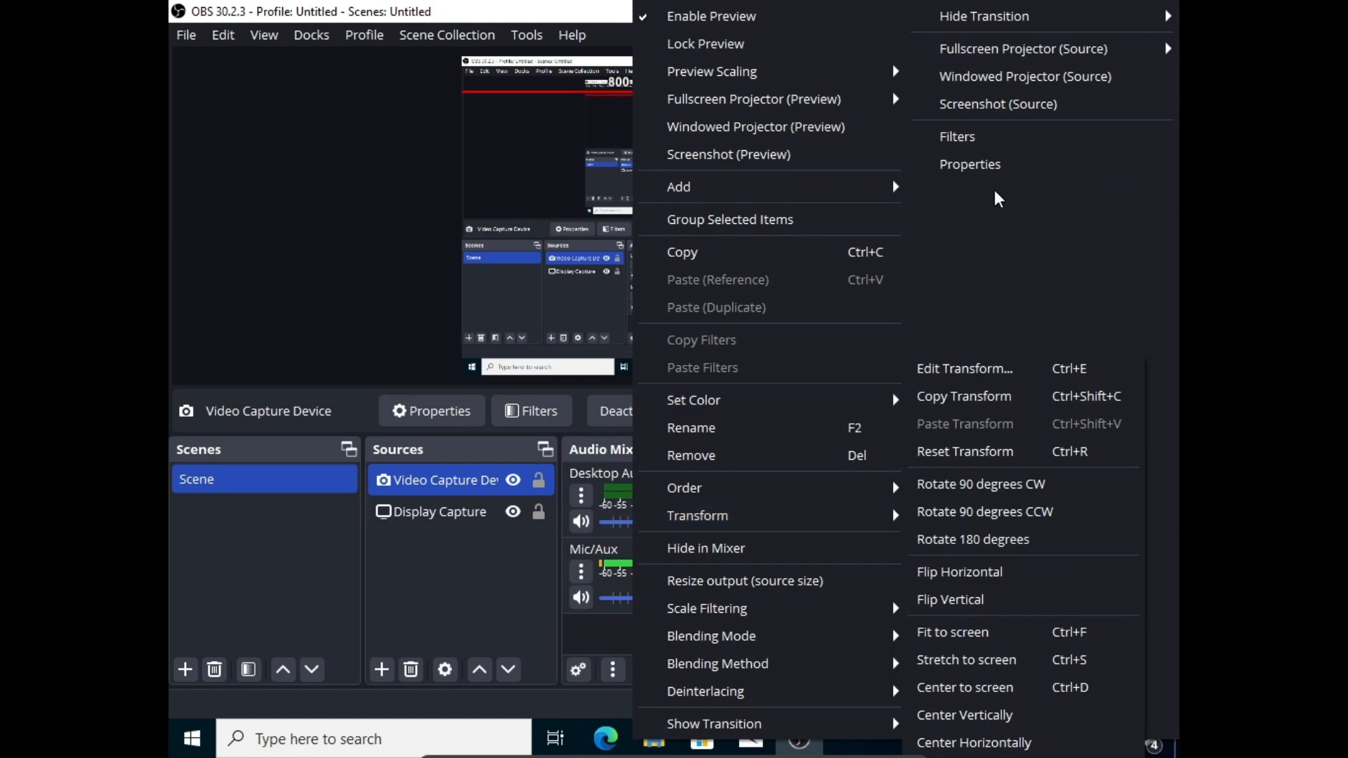
left_click(1004, 165)
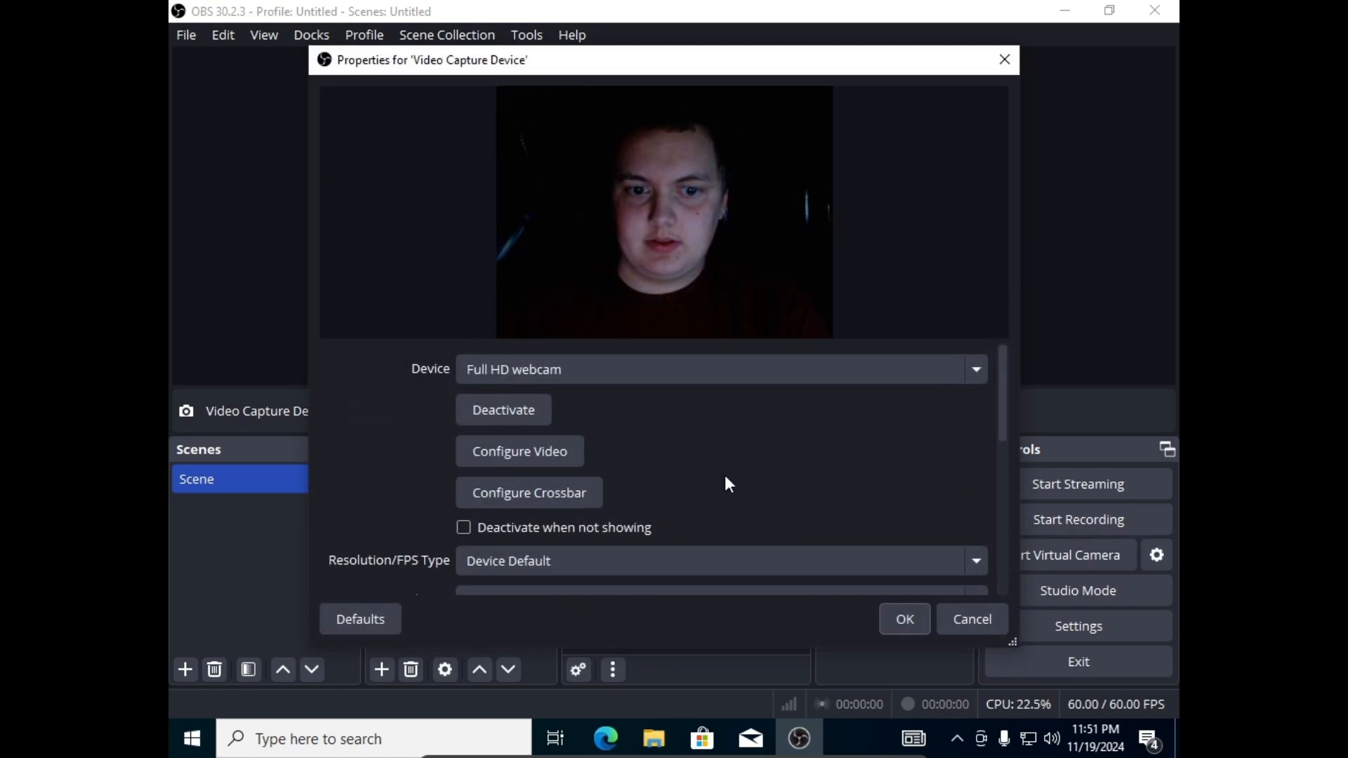
scroll(725, 478, "down", 3)
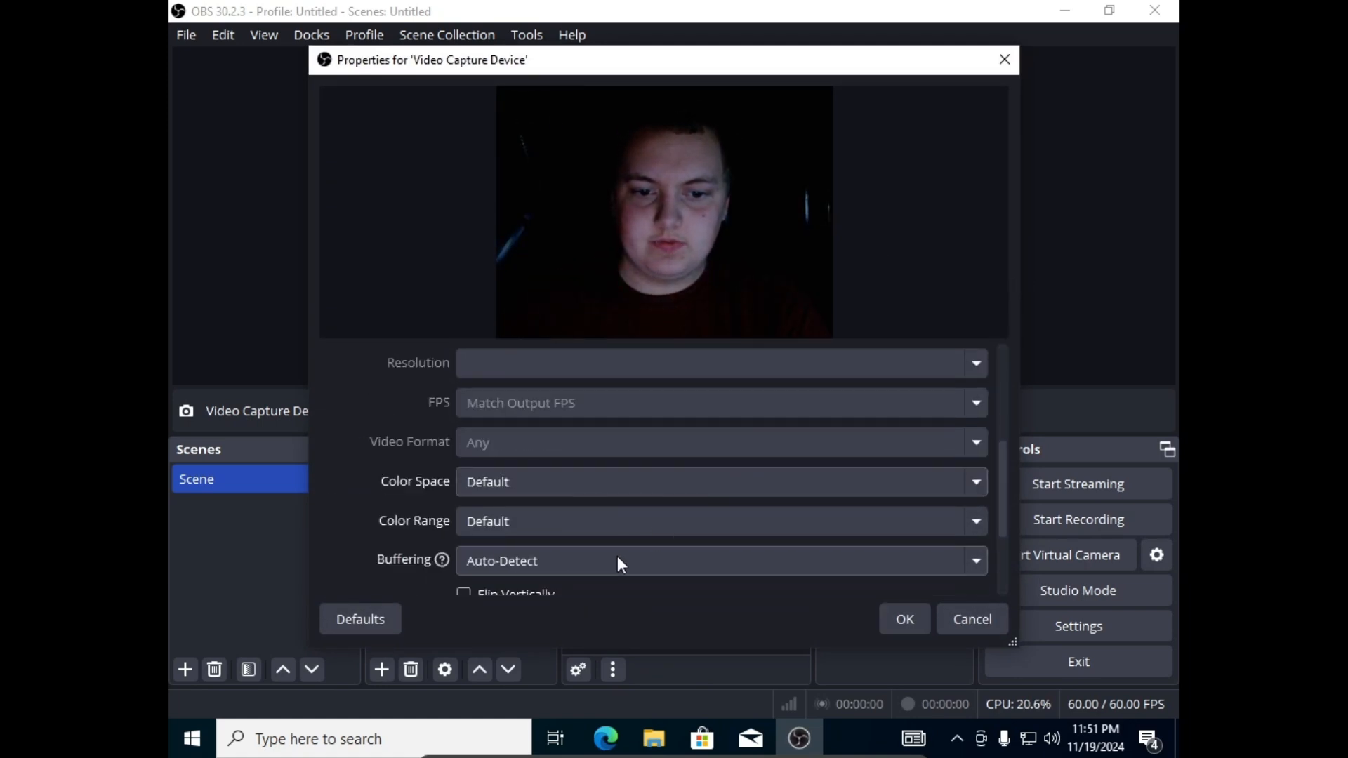
left_click(976, 621)
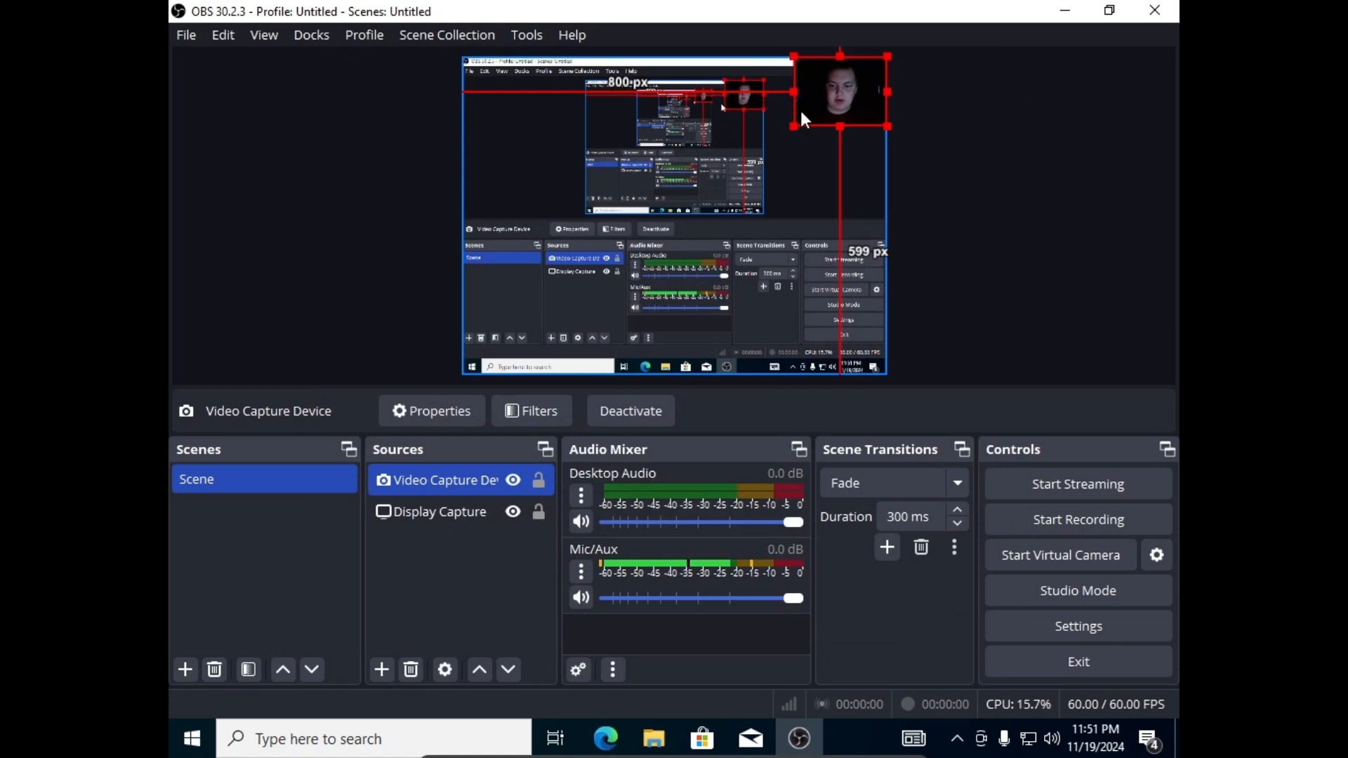
left_click(1051, 229)
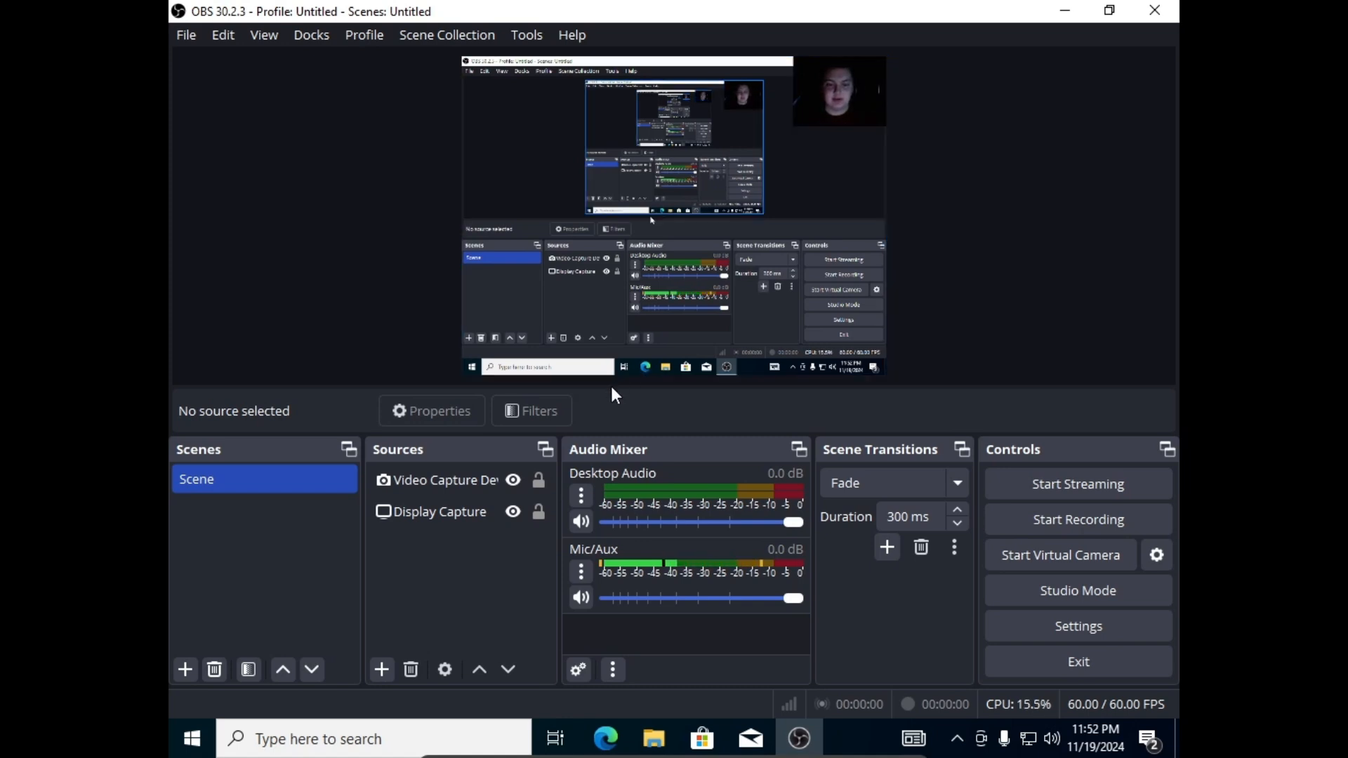
Set the Video Capture Device's blending mode to Add and turn its visibility back on.
left_click(512, 480)
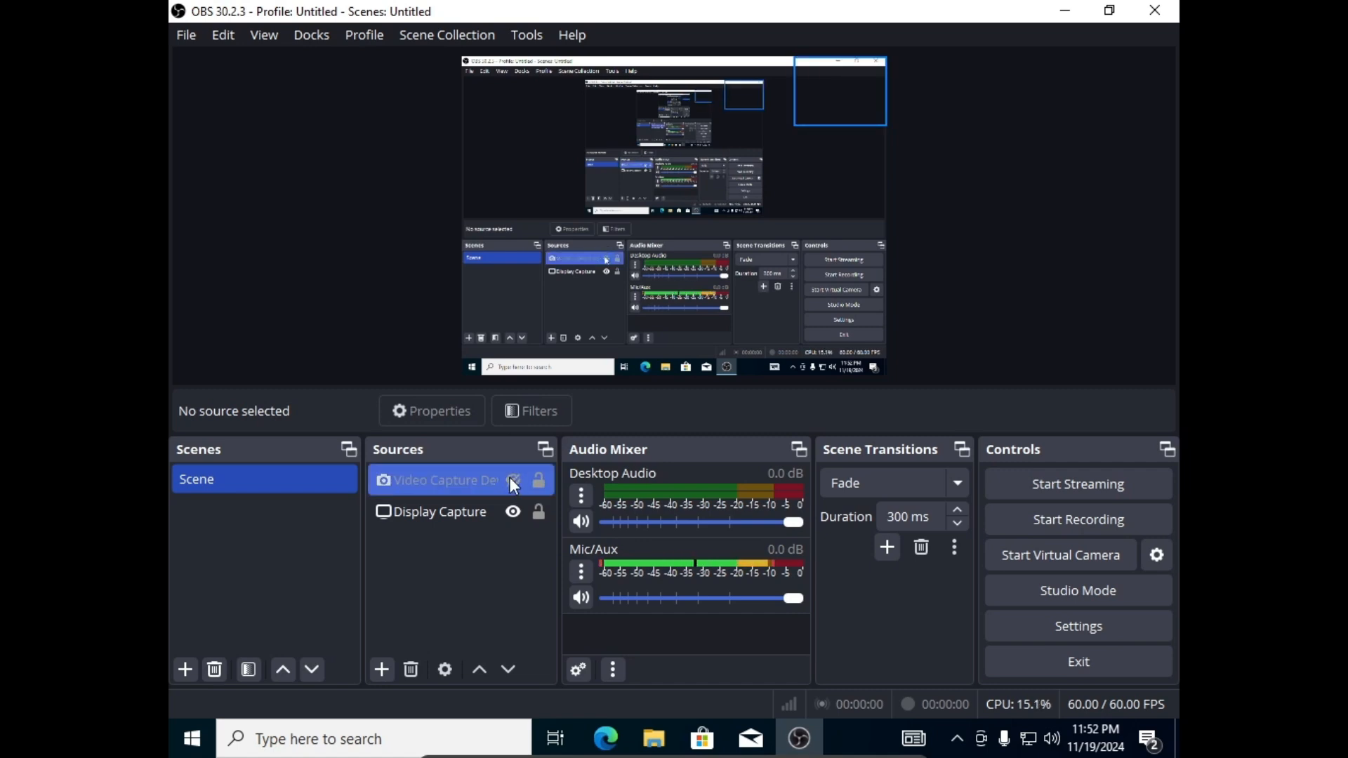
left_click(512, 480)
left_click(511, 480)
left_click(404, 481)
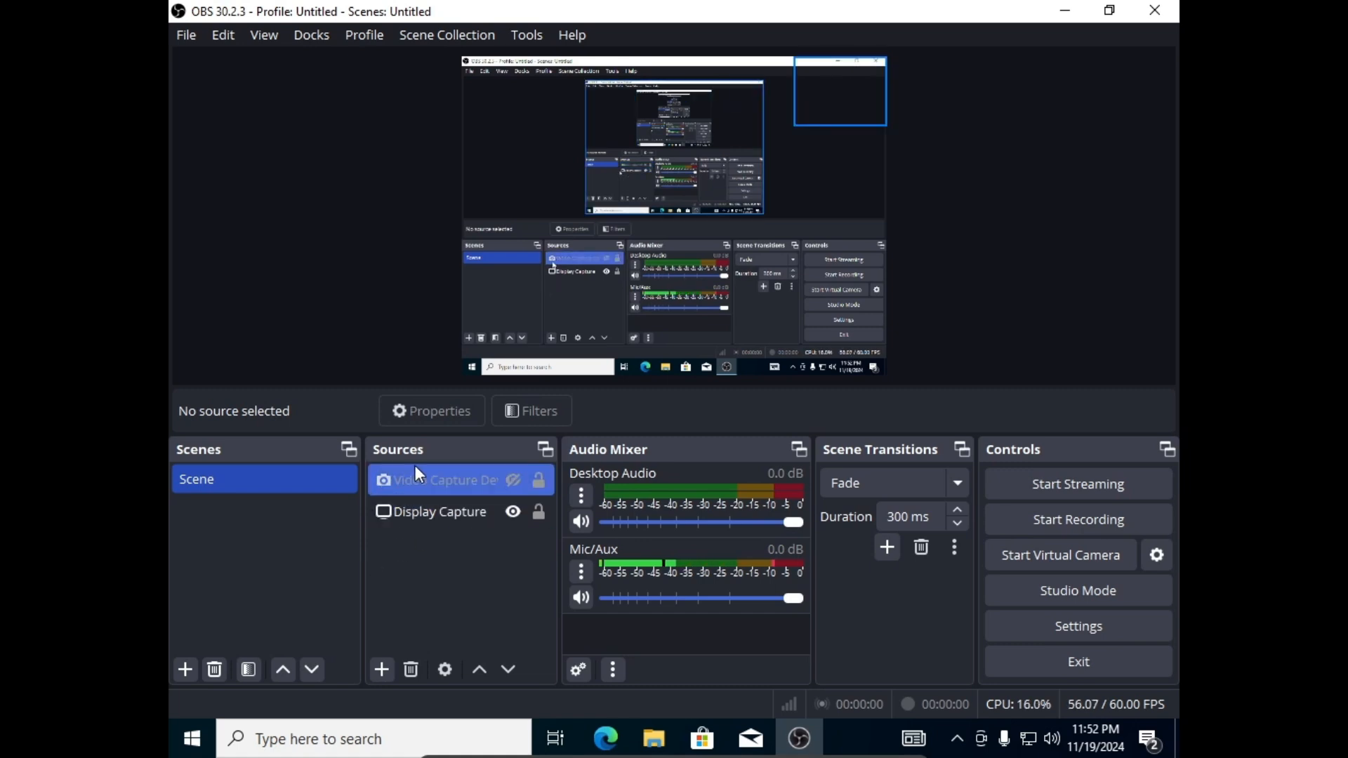
right_click(517, 480)
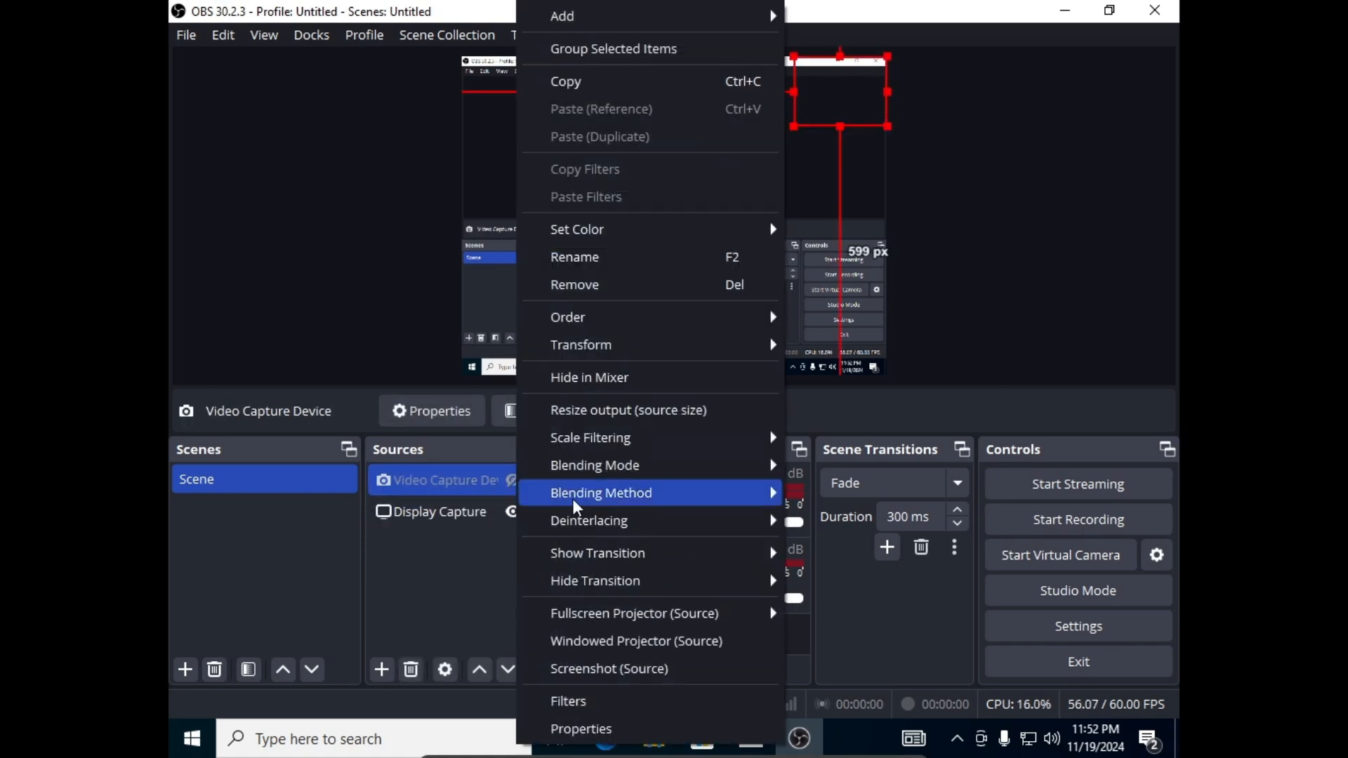
mouse_move(584, 470)
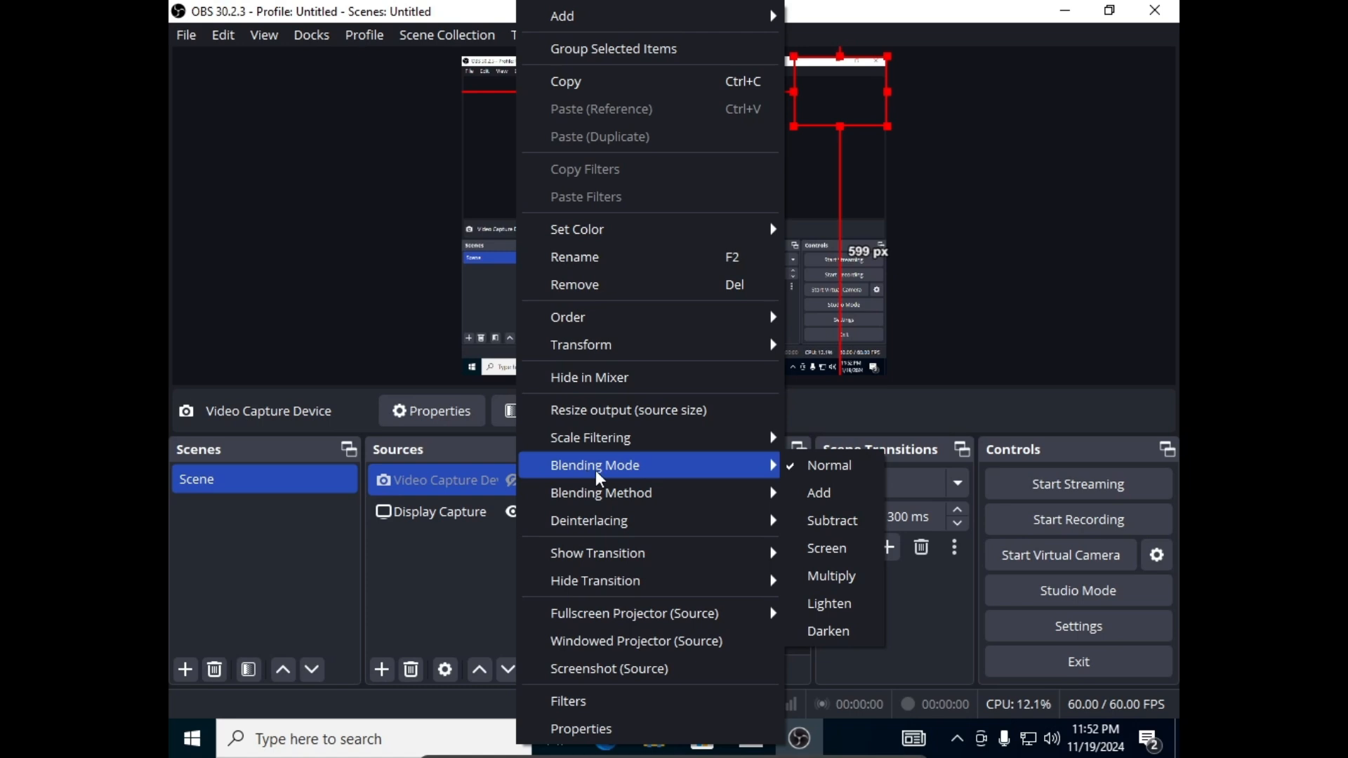
left_click(826, 492)
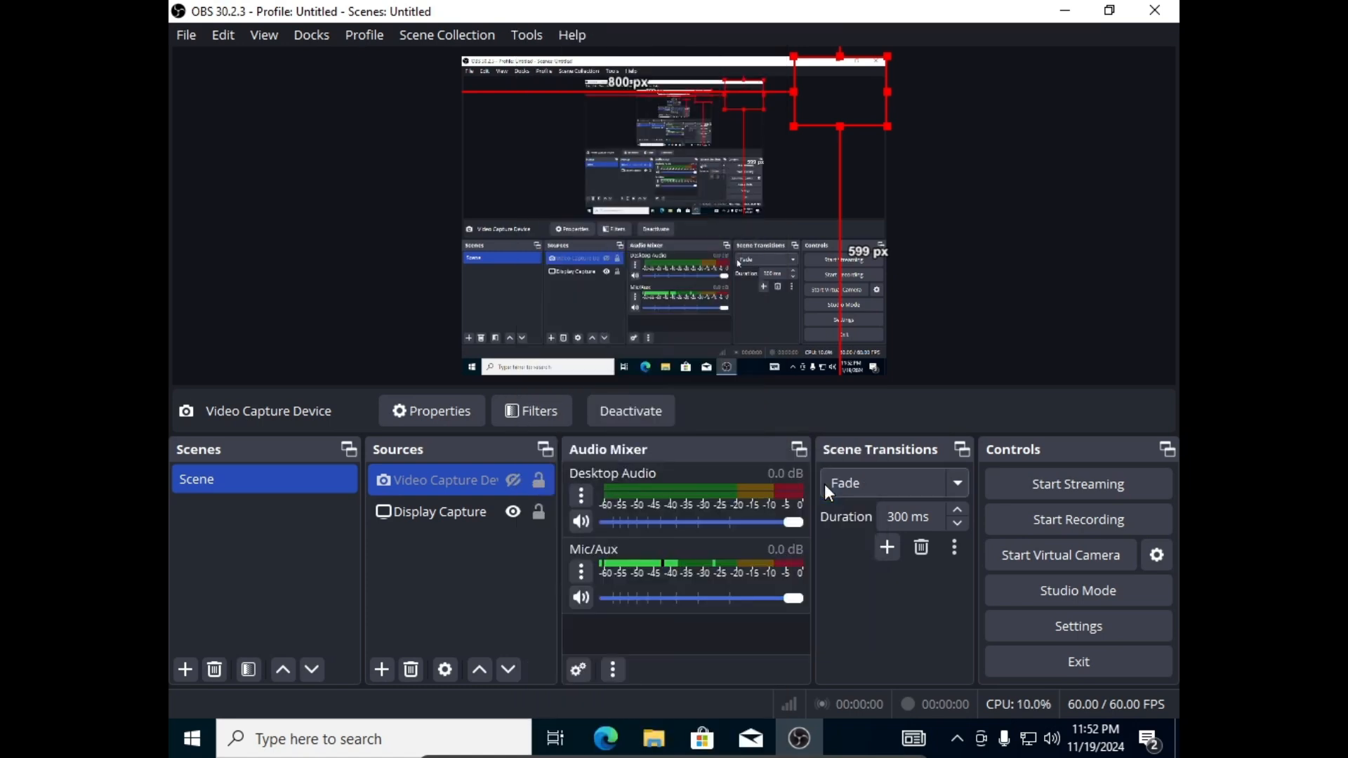
left_click(515, 475)
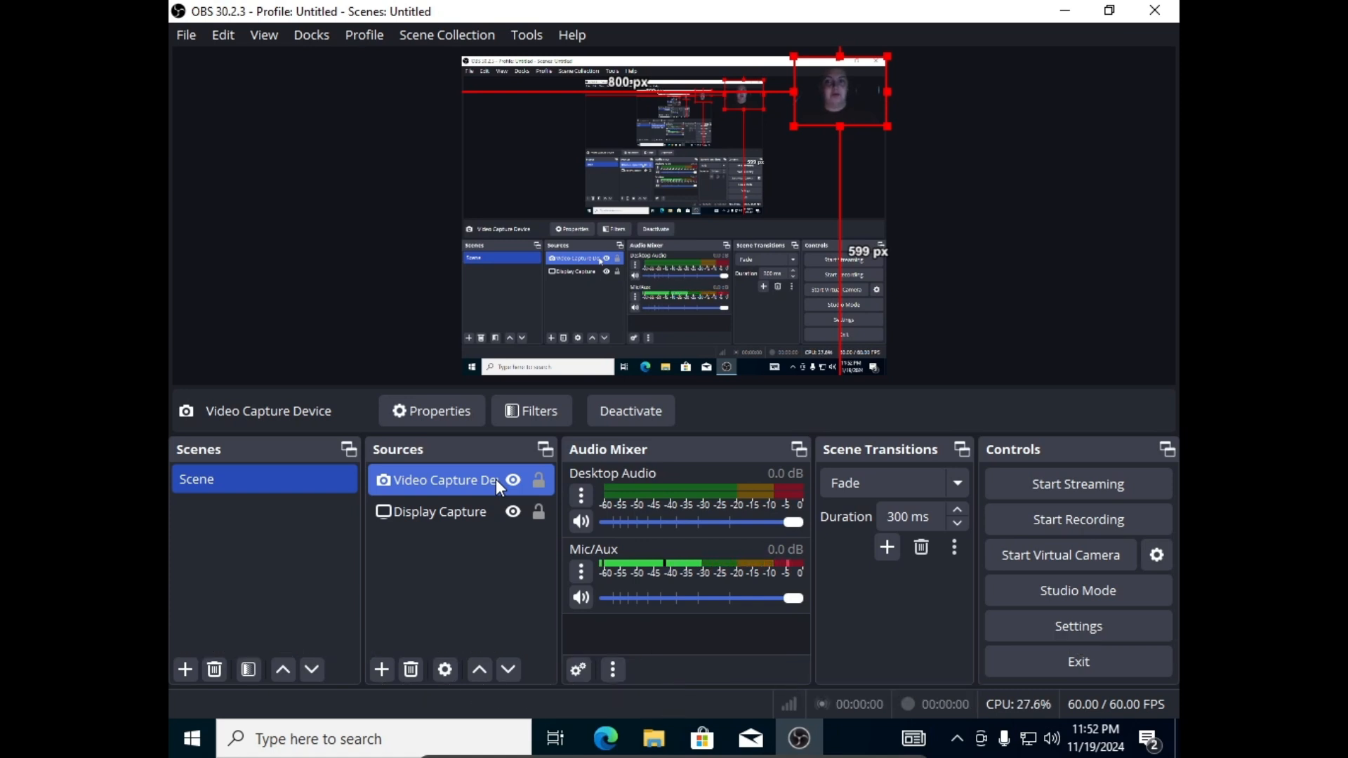
right_click(495, 479)
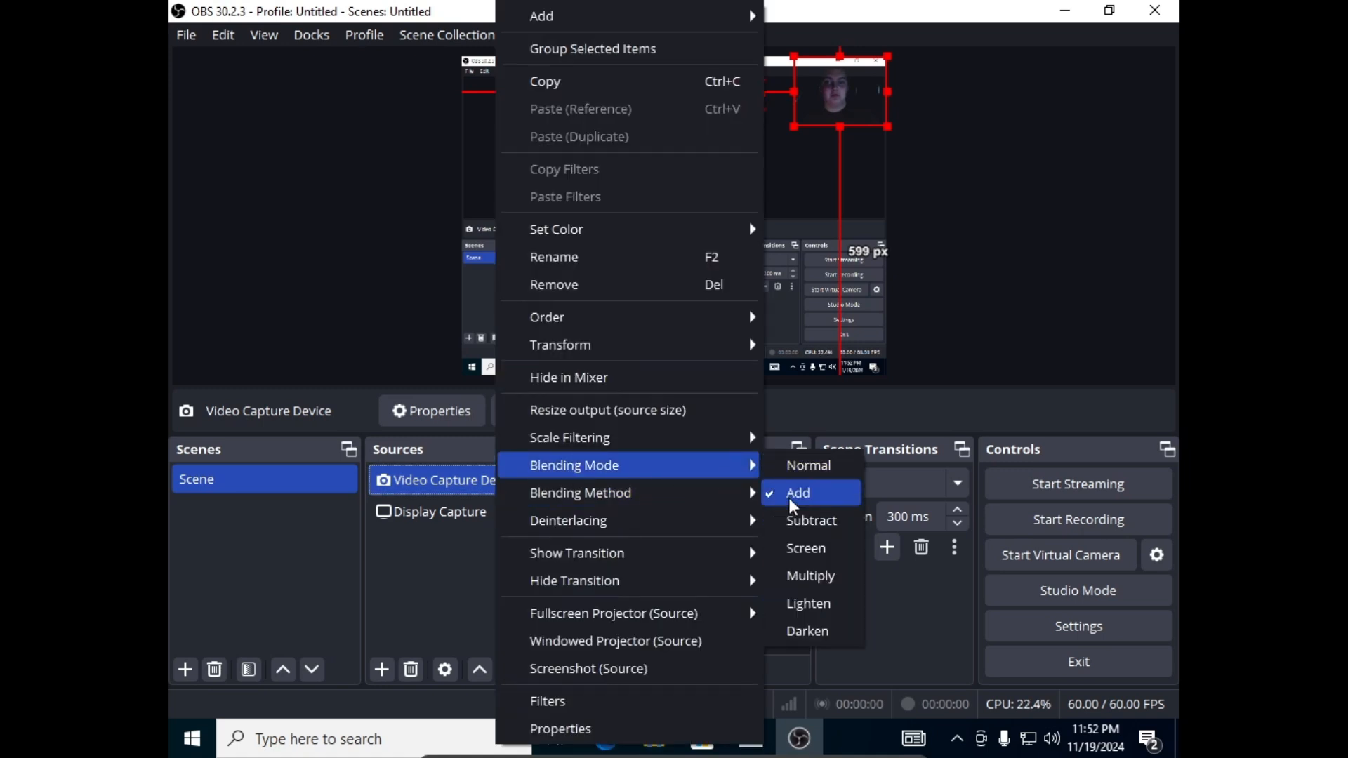
left_click(793, 494)
left_click(463, 511, "ctrl")
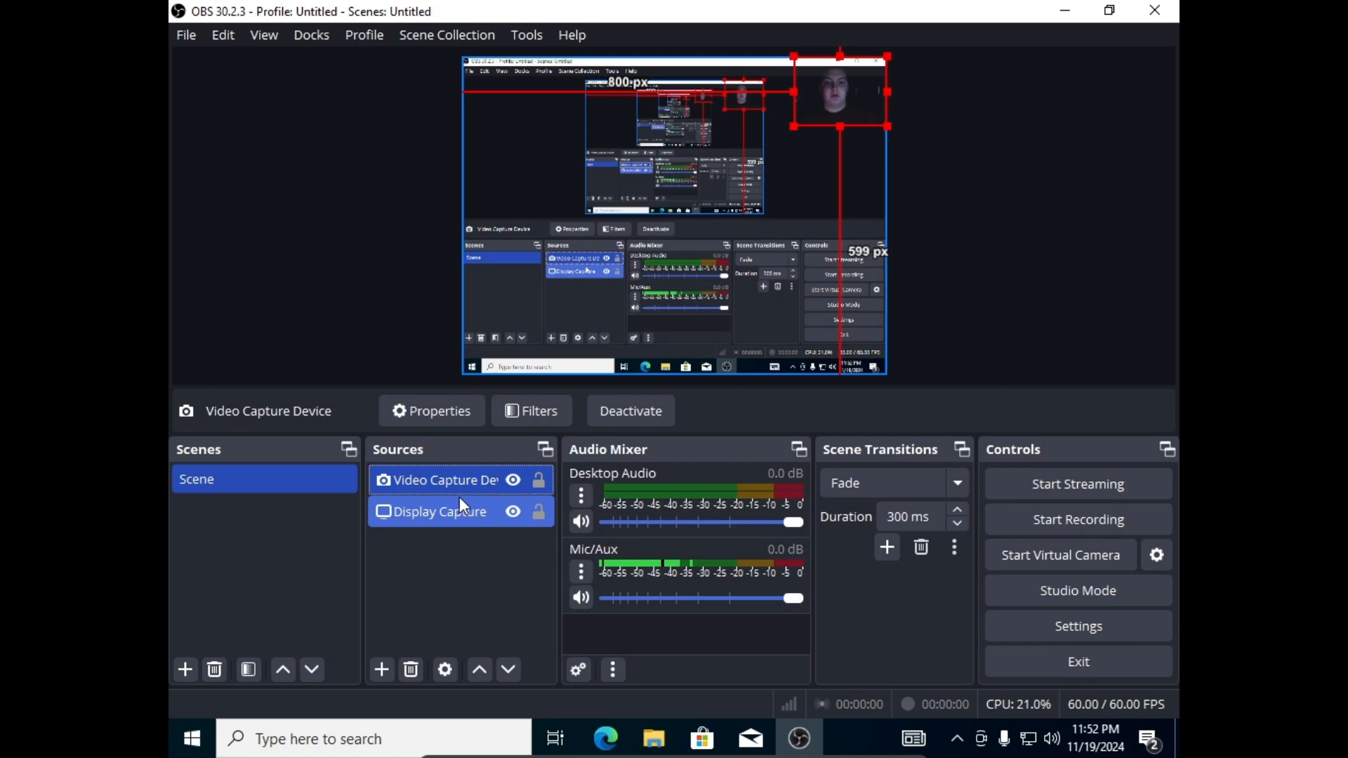
left_click(465, 478)
right_click(465, 475)
mouse_move(649, 481)
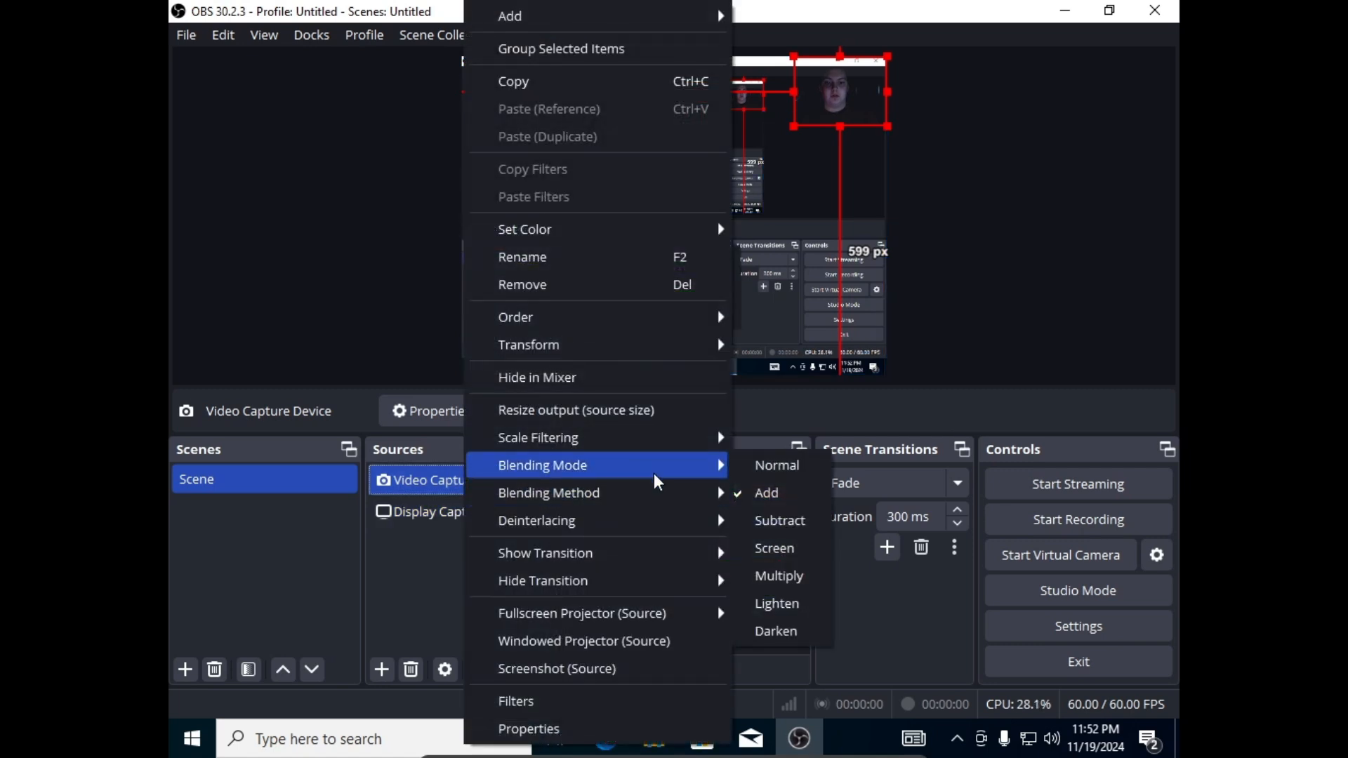
left_click(760, 500)
left_click(522, 512, "ctrl")
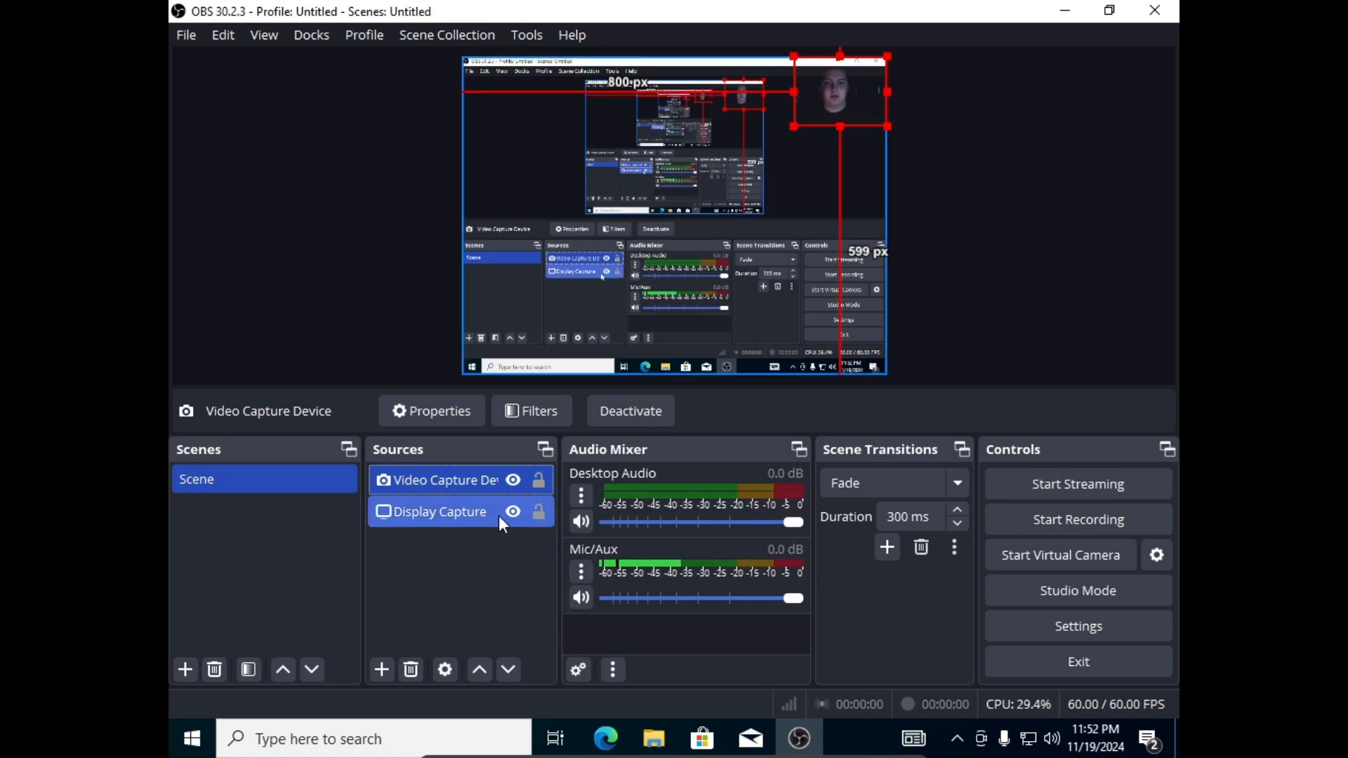
left_click(466, 478)
right_click(466, 478)
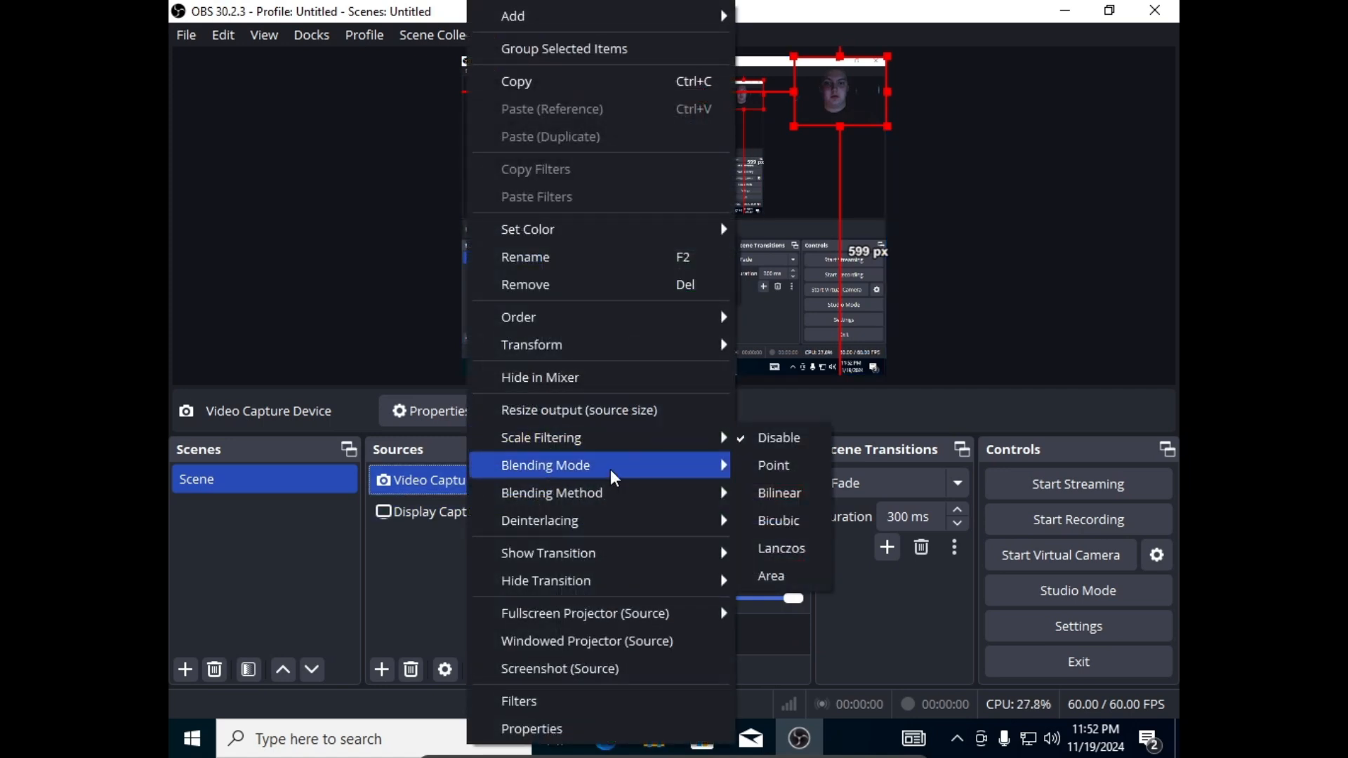
mouse_move(614, 478)
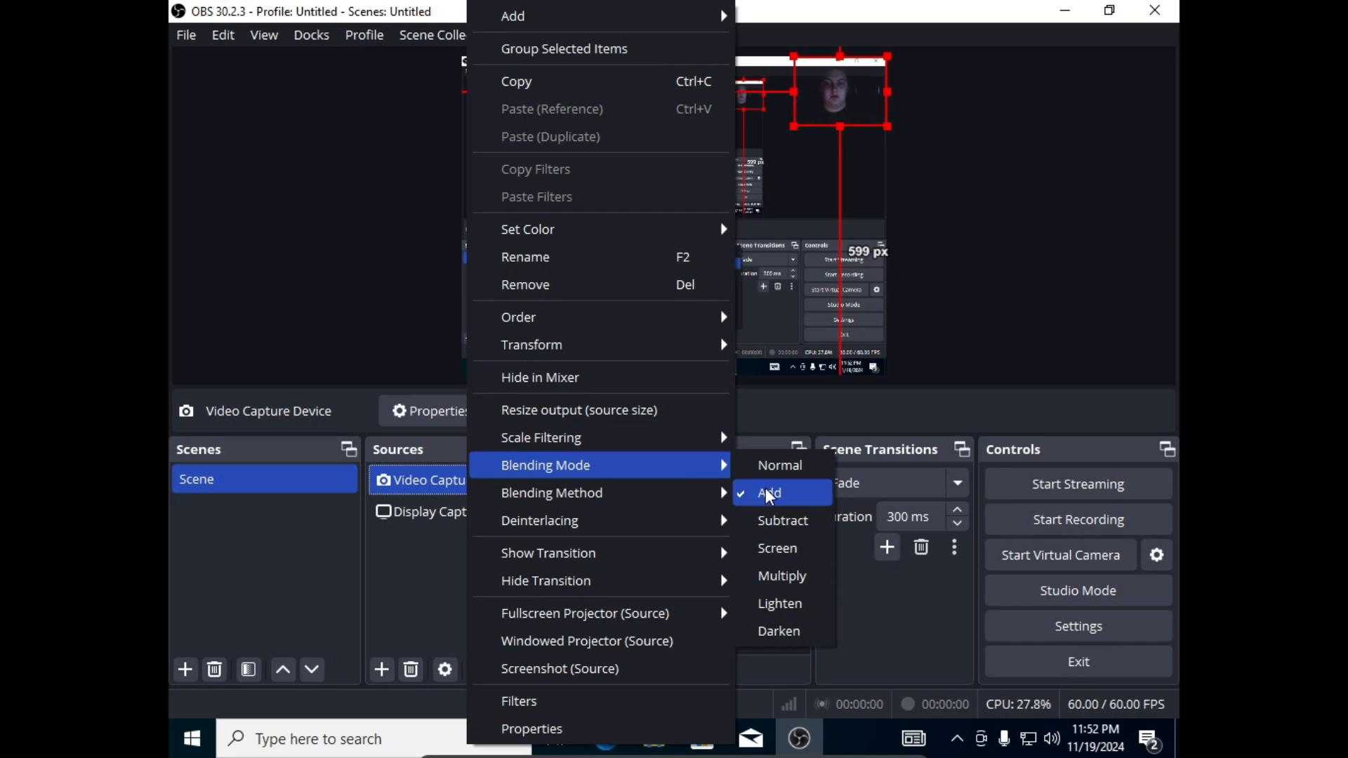
left_click(779, 577)
right_click(461, 473)
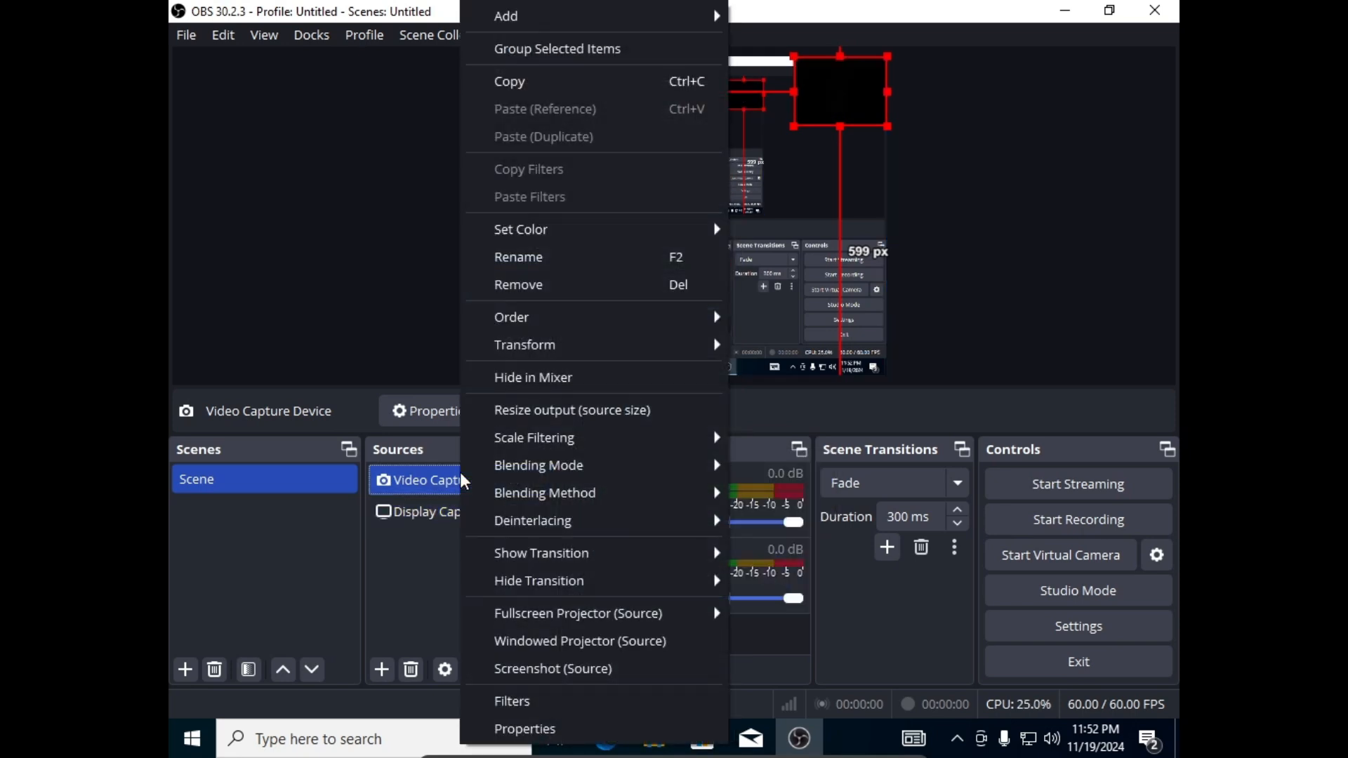
mouse_move(609, 479)
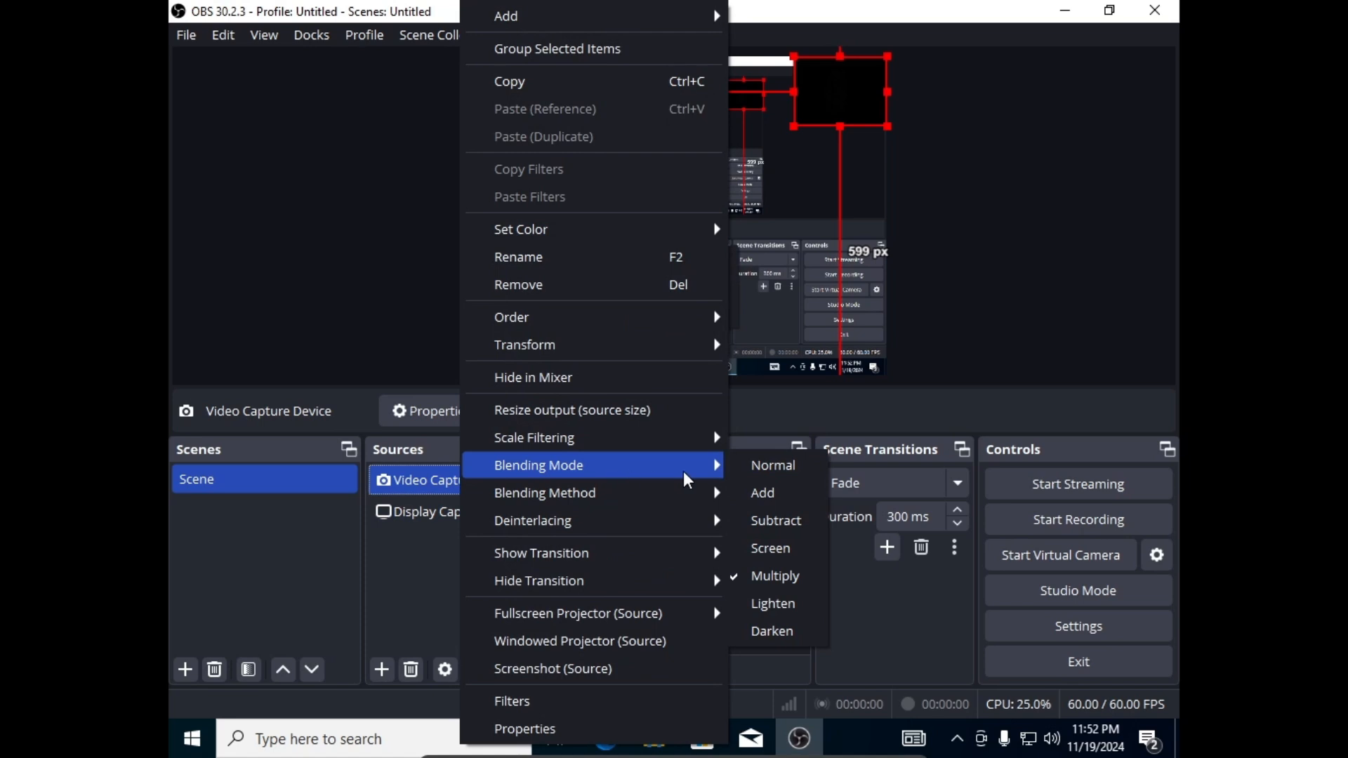
left_click(765, 492)
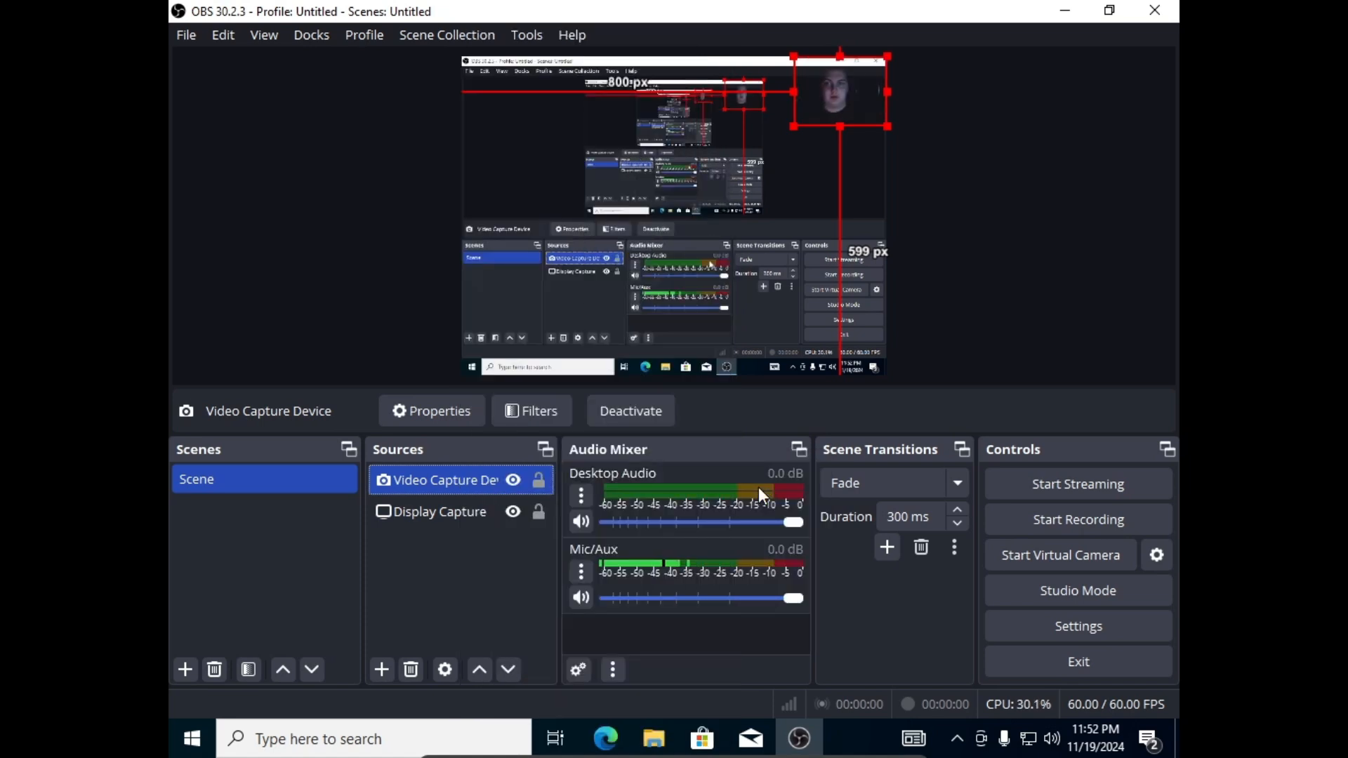
right_click(469, 475)
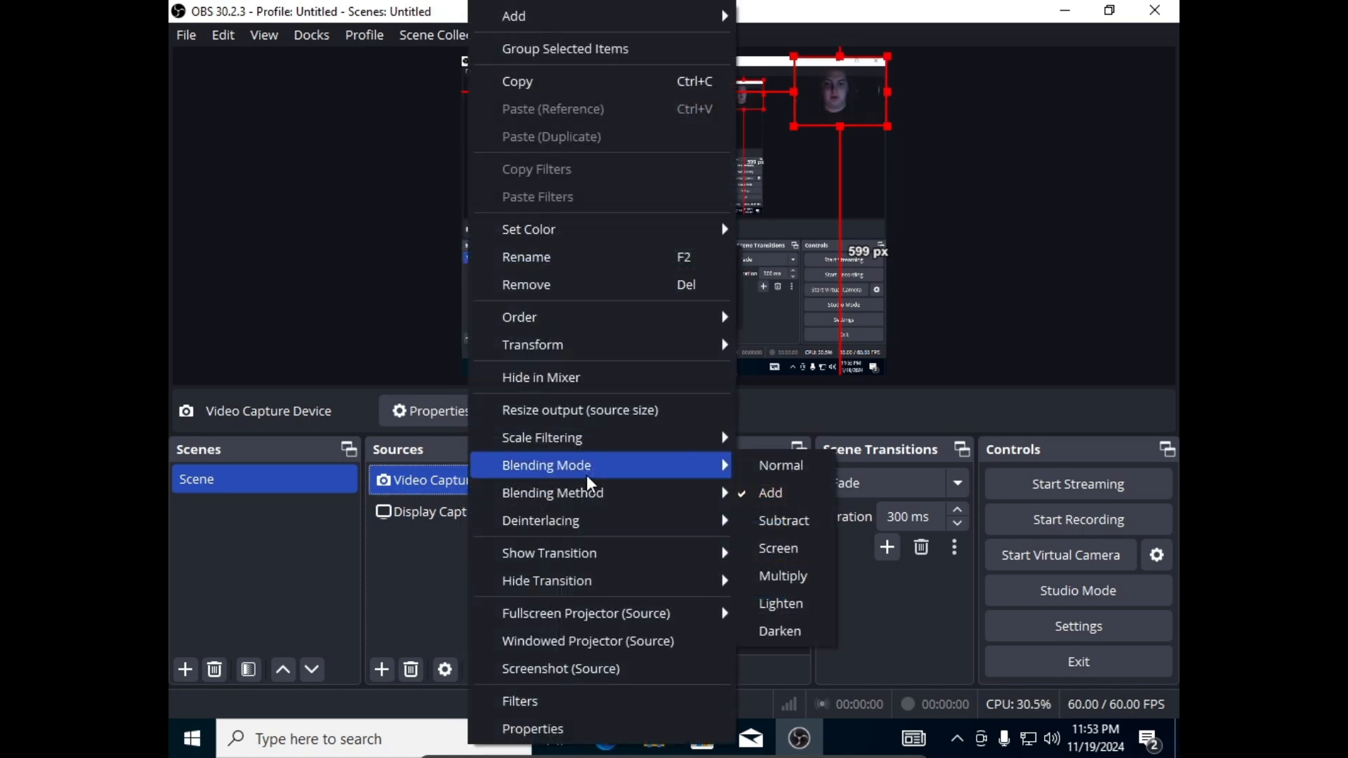
mouse_move(605, 501)
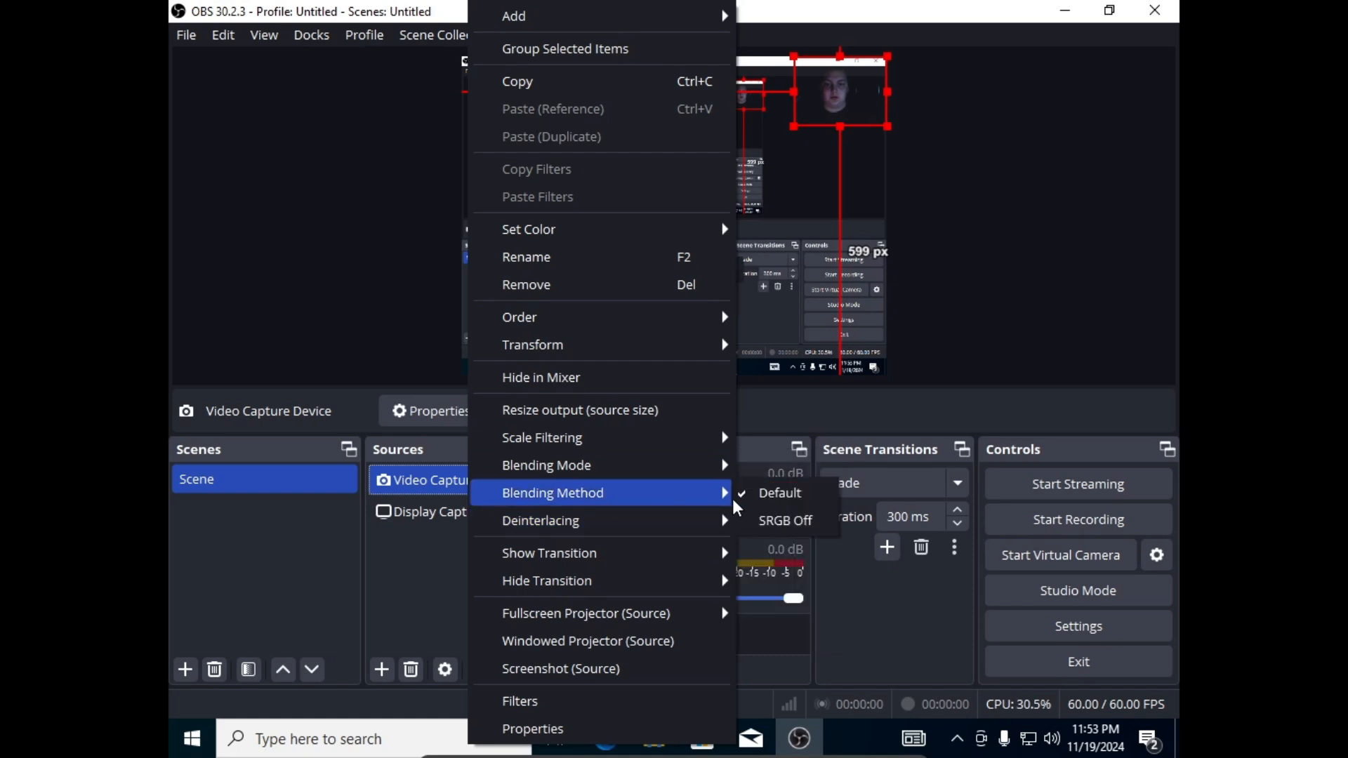
mouse_move(681, 519)
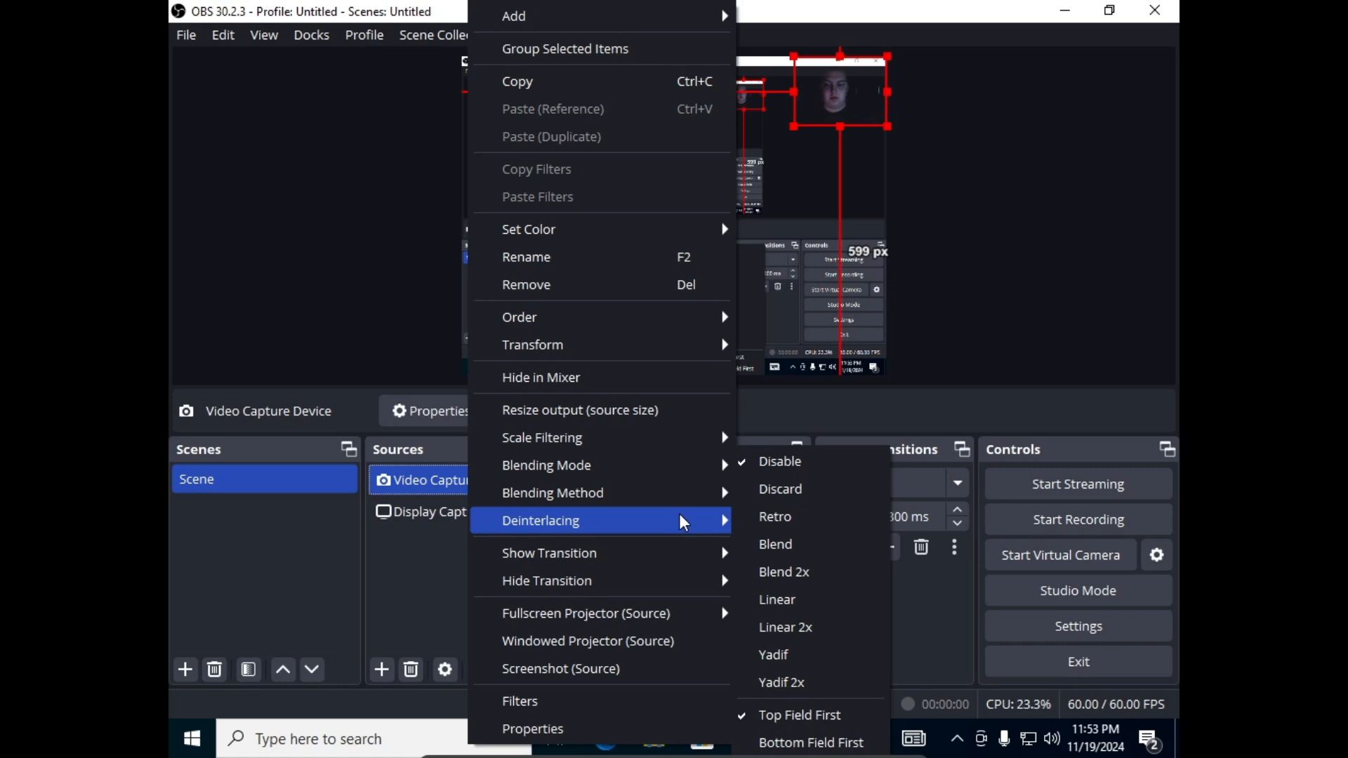
left_click(393, 545)
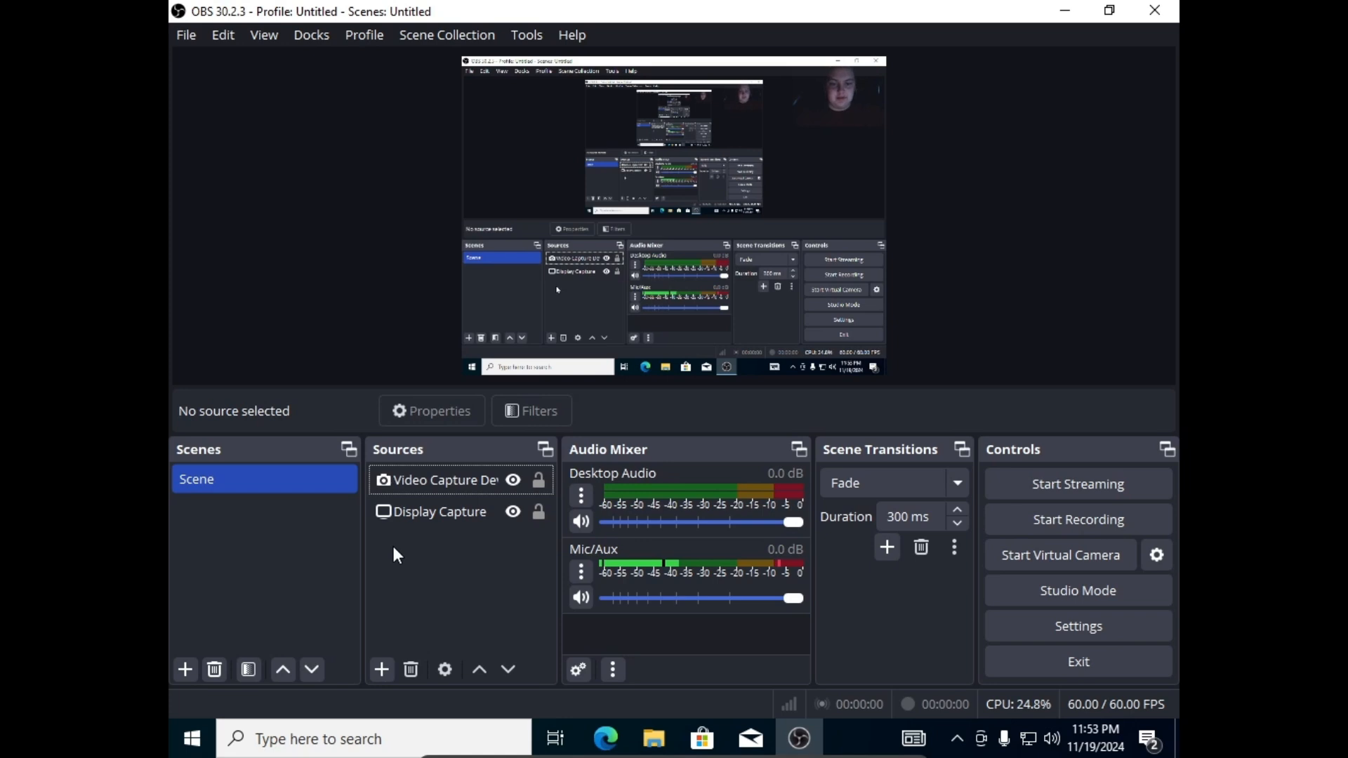
mouse_move(794, 757)
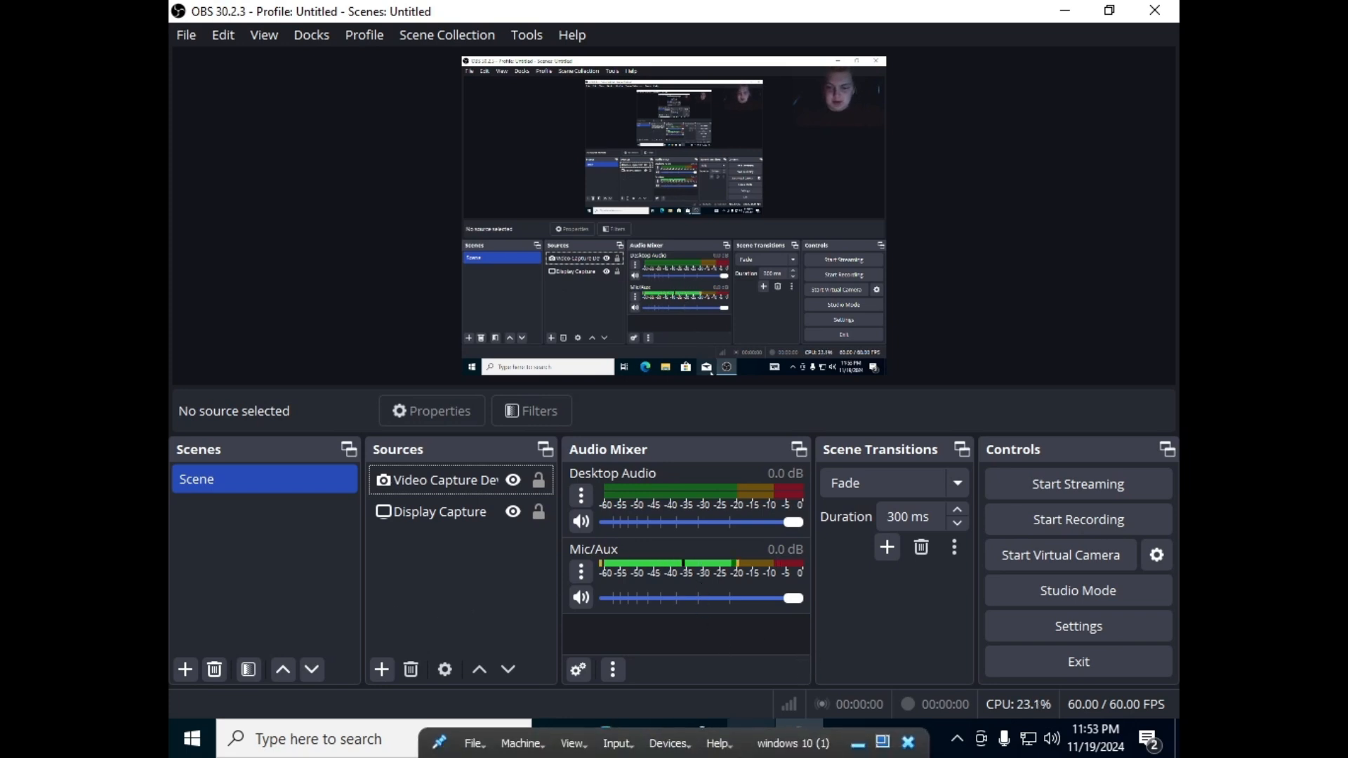
left_click(669, 742)
mouse_move(782, 596)
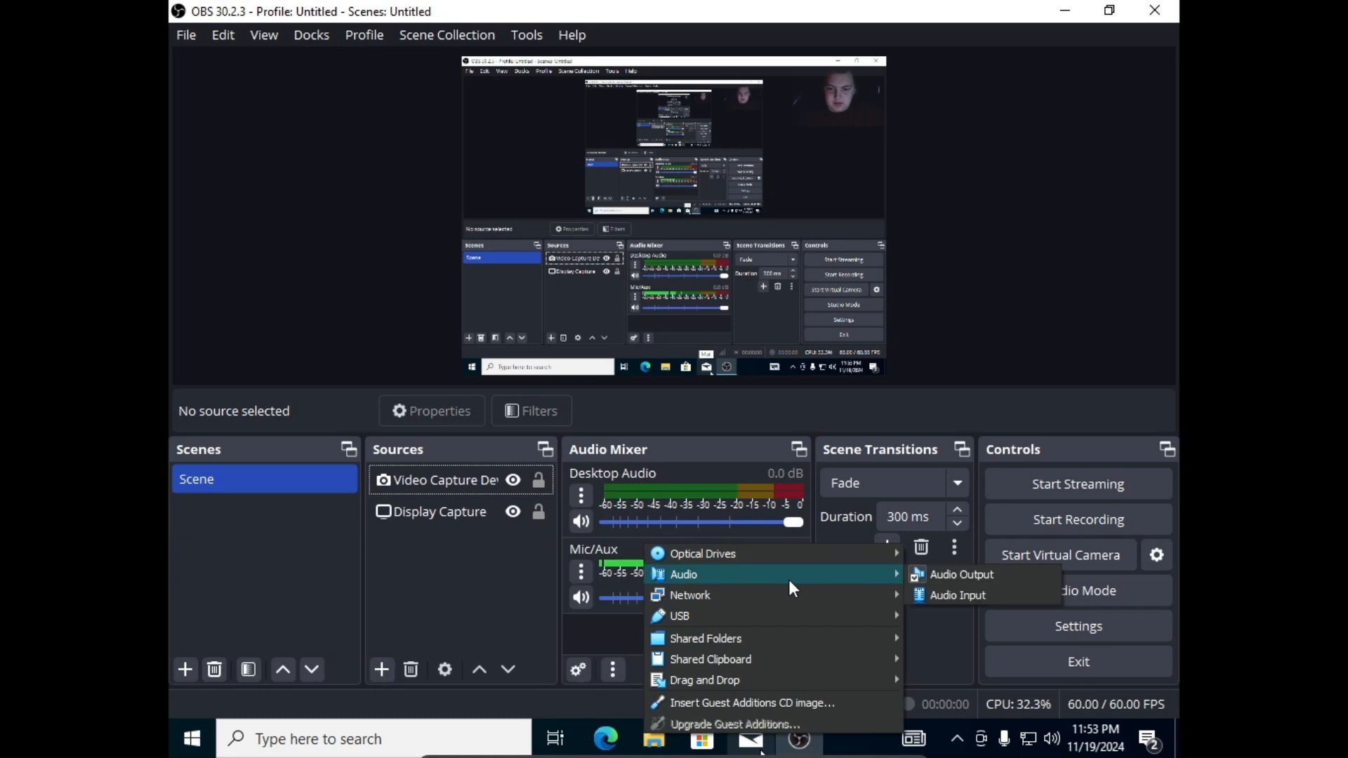
left_click(614, 644)
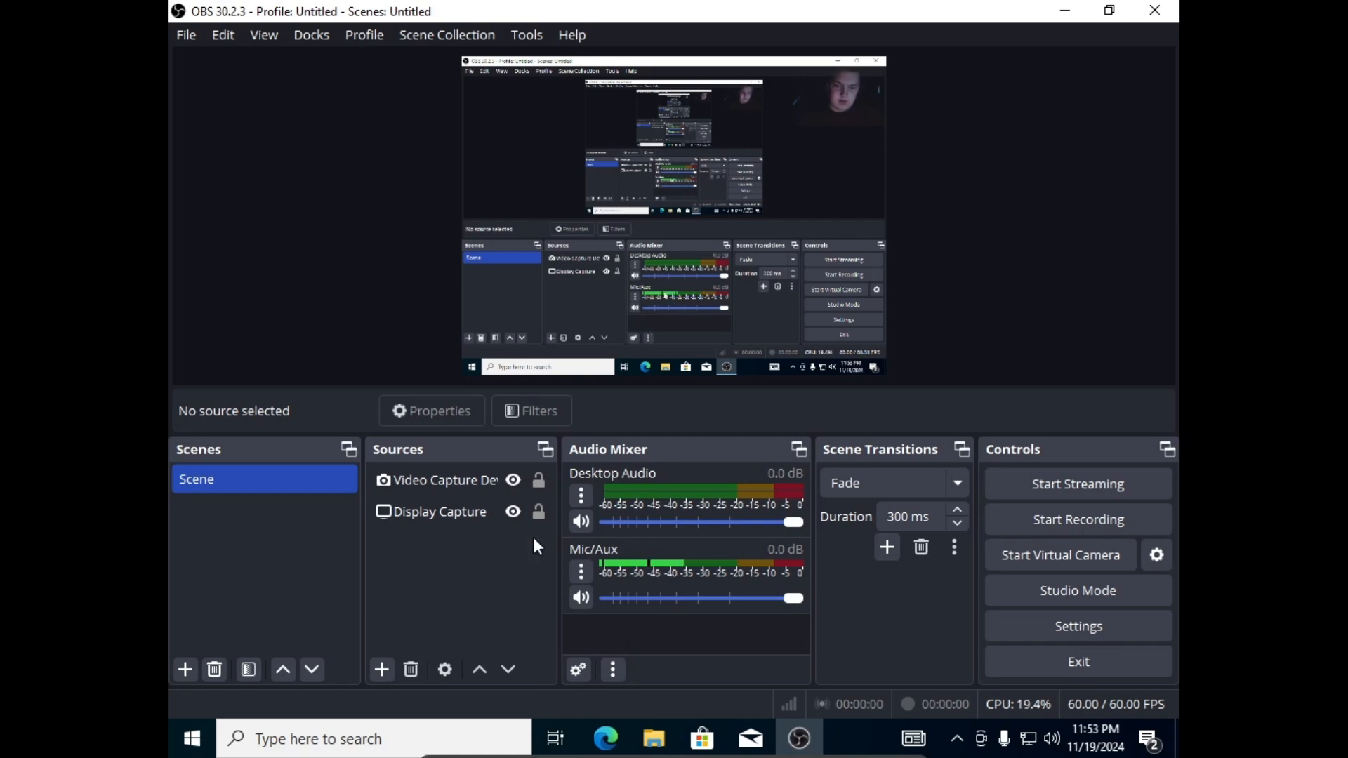
Remove the Video Capture Device source and confirm with Yes.
right_click(445, 518)
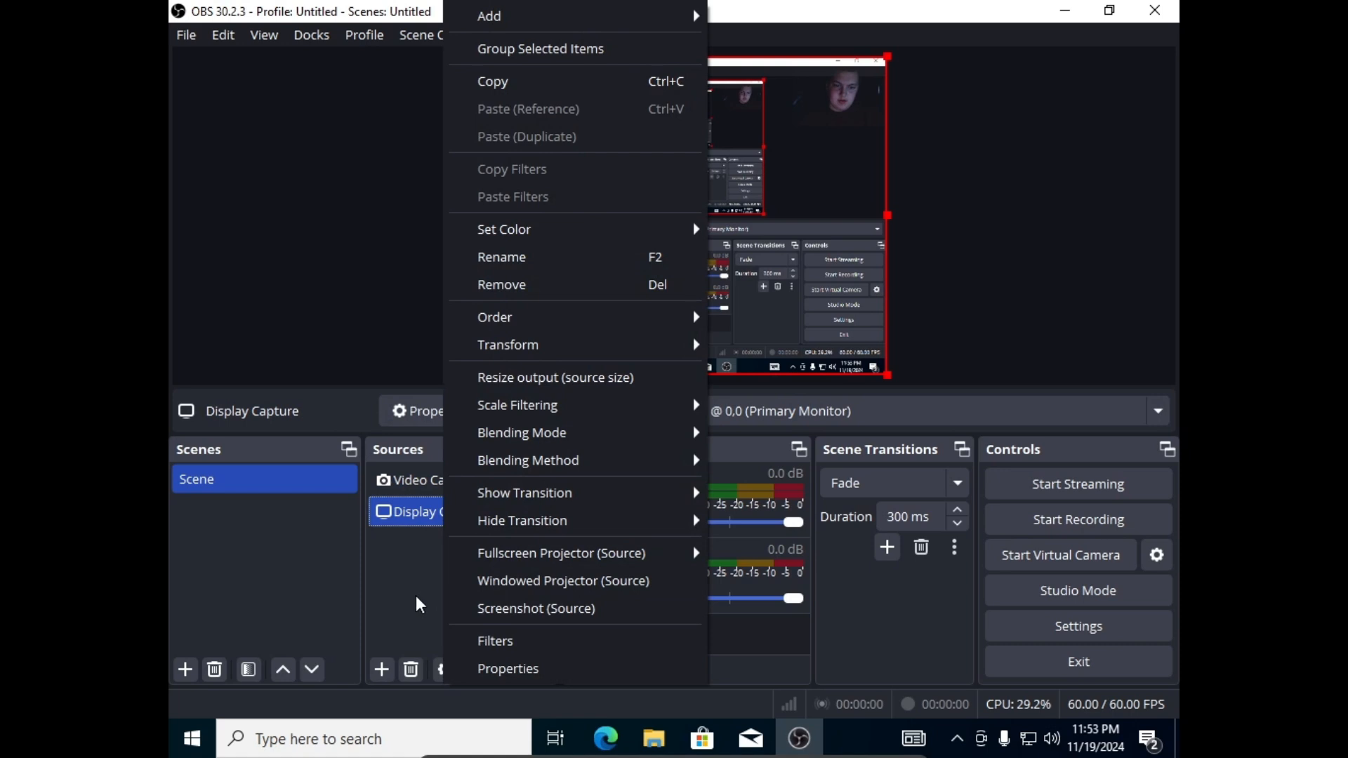
left_click(412, 595)
left_click(410, 477)
right_click(410, 479)
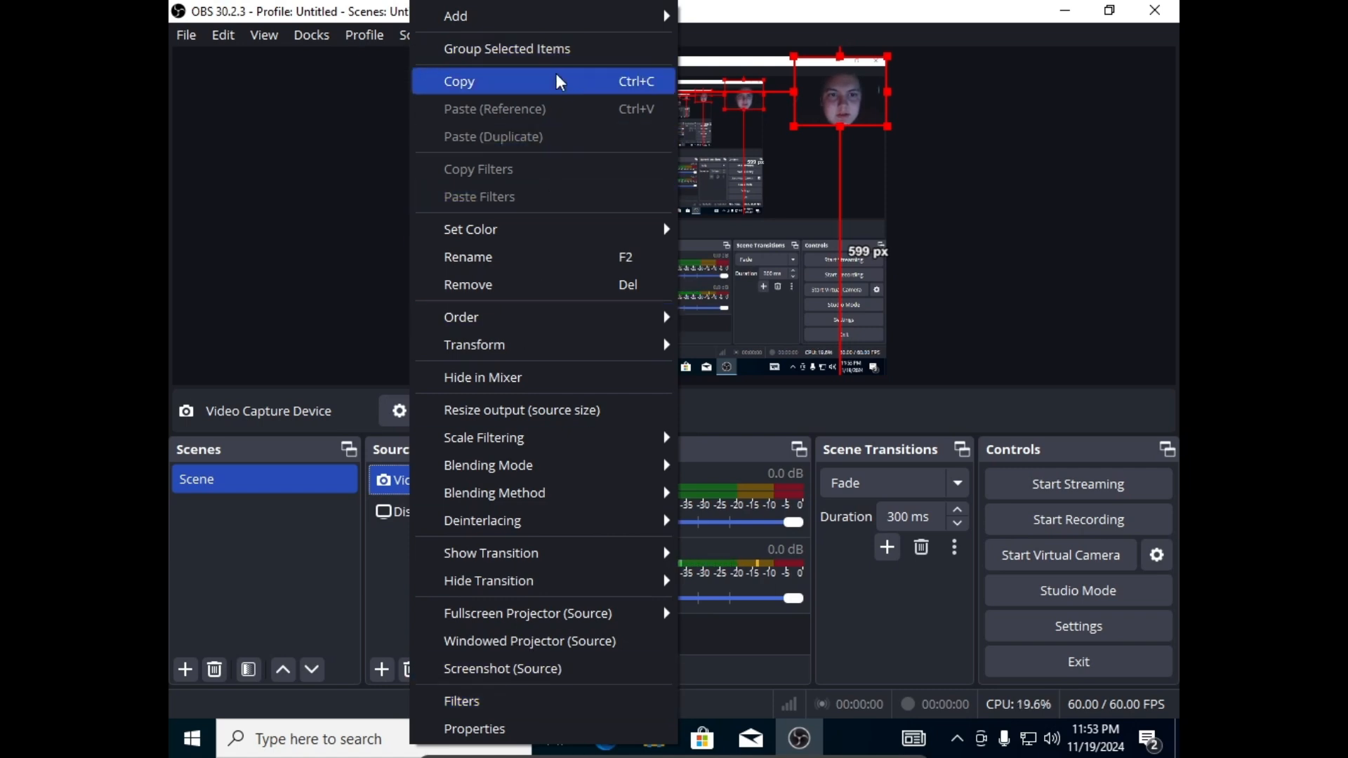
left_click(564, 283)
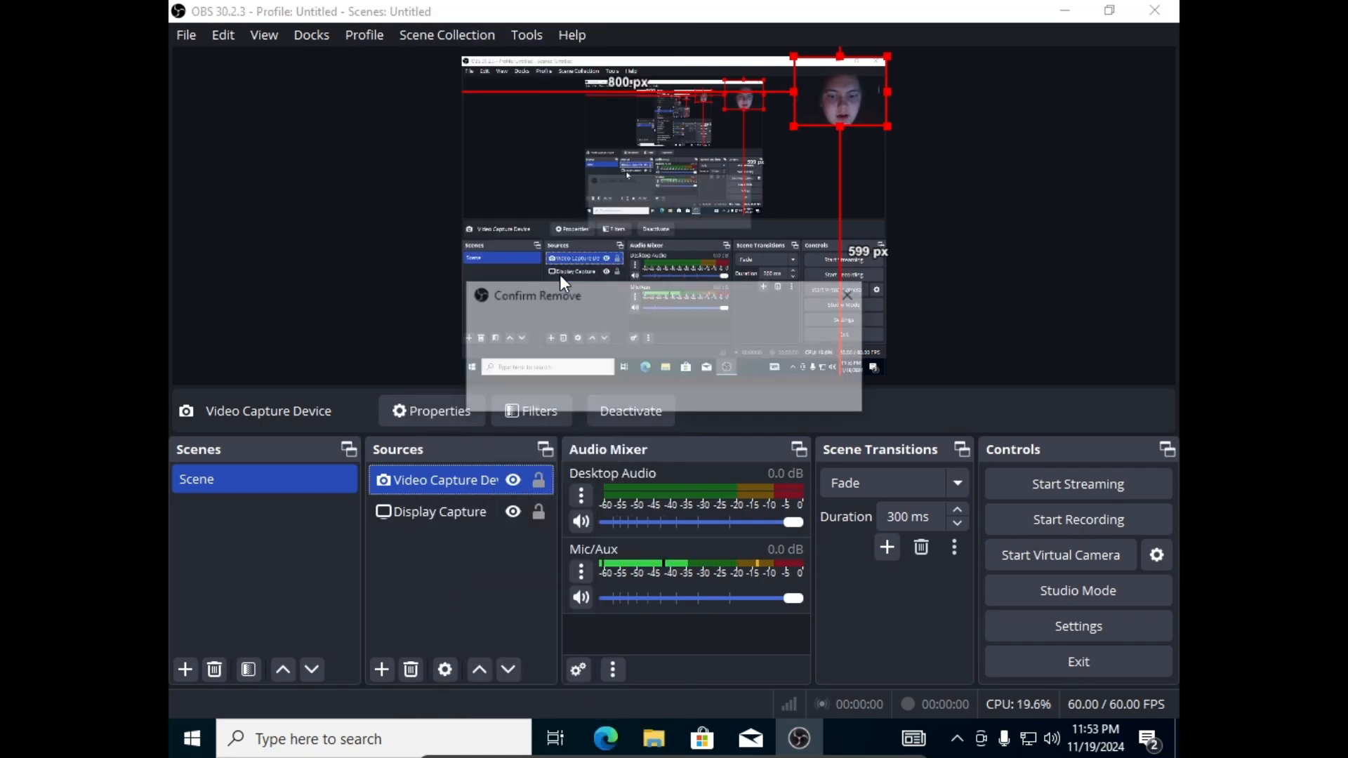
left_click(776, 383)
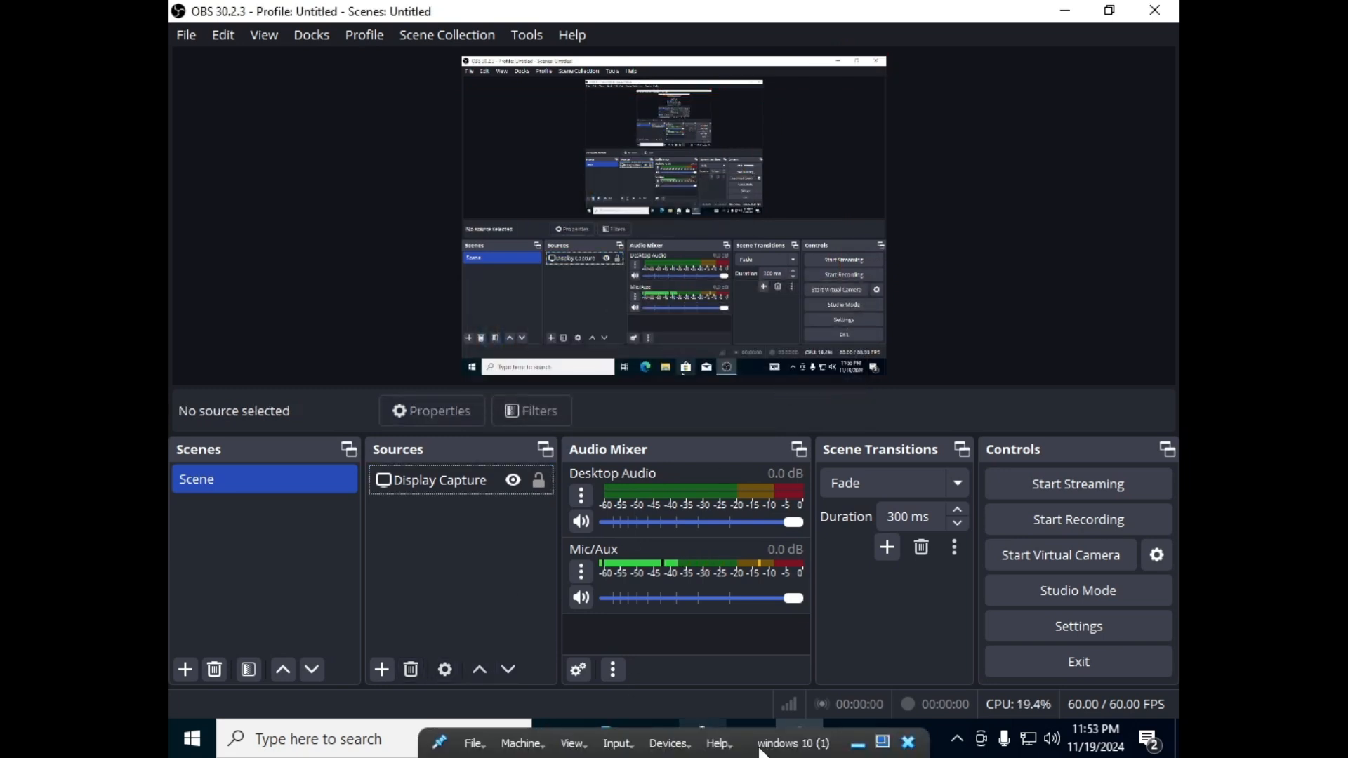
left_click(673, 744)
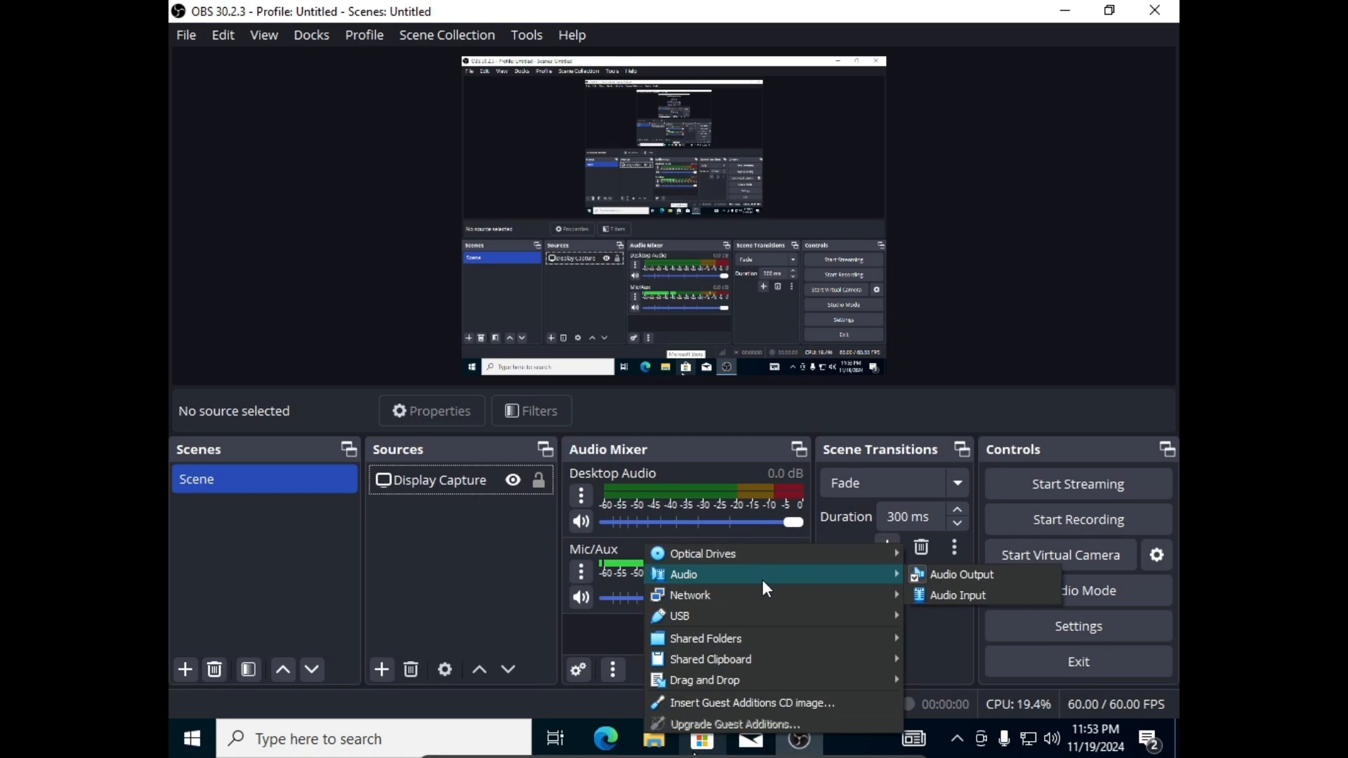
Dismiss the Devices menu and close the OBS Studio window.
left_click(515, 629)
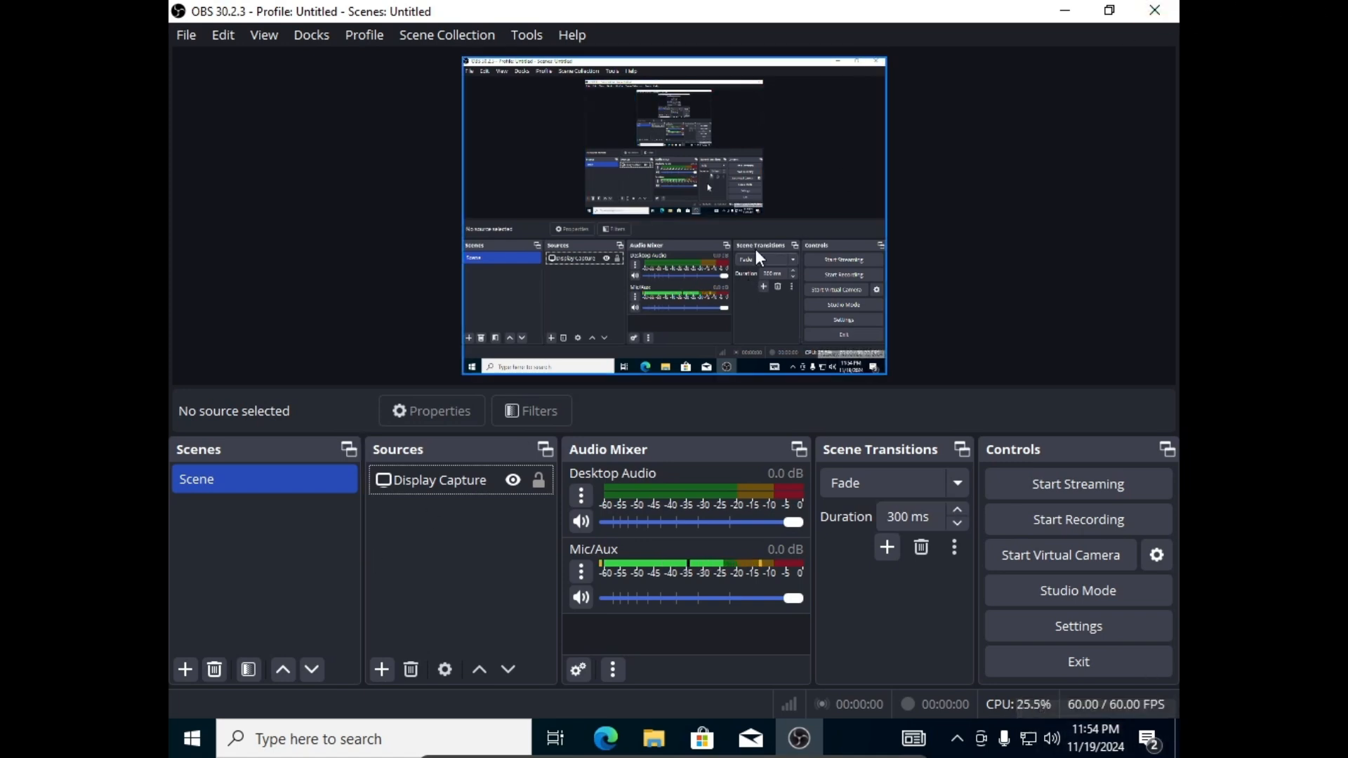
left_click(1159, 9)
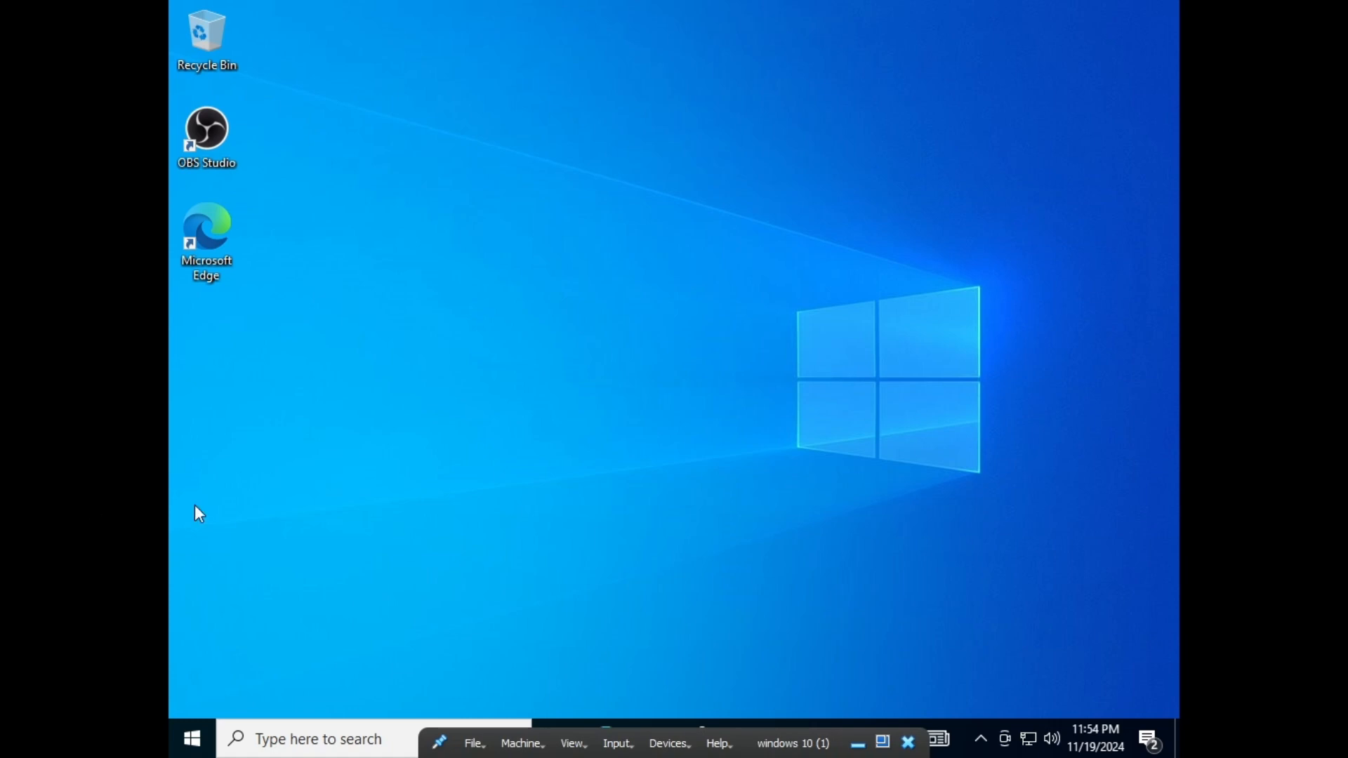
Shut down the Windows 10 guest from Start > Power > Shut down.
left_click(190, 737)
left_click(191, 689)
left_click(261, 621)
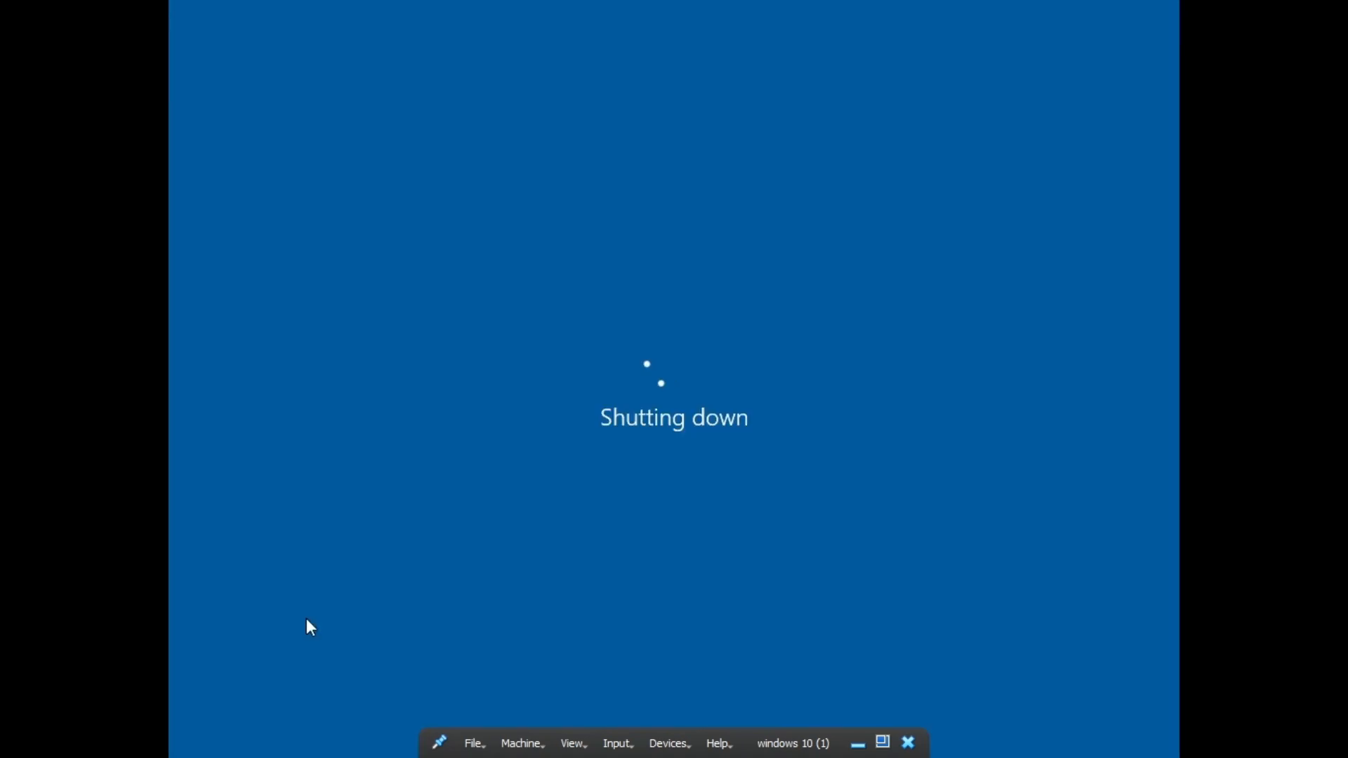